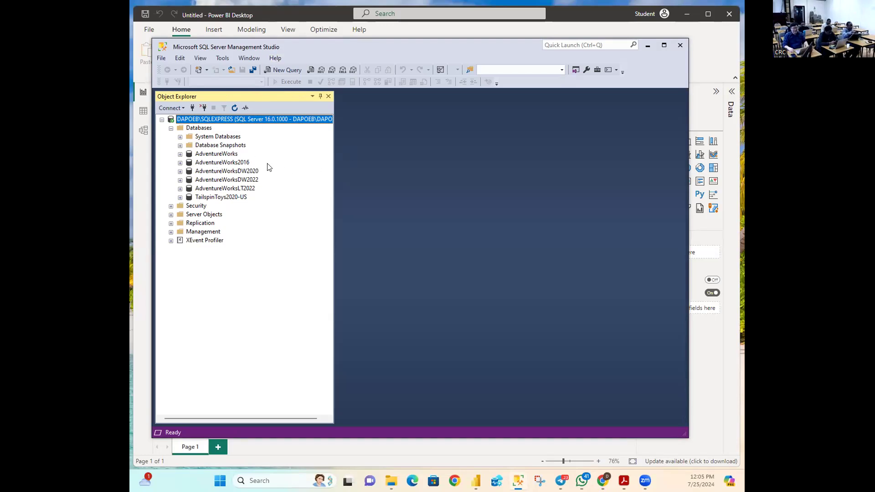
Step: Restore Management Studio and start a new Database Engine connection
{"action": "left_click", "coordinate": [648, 46]}
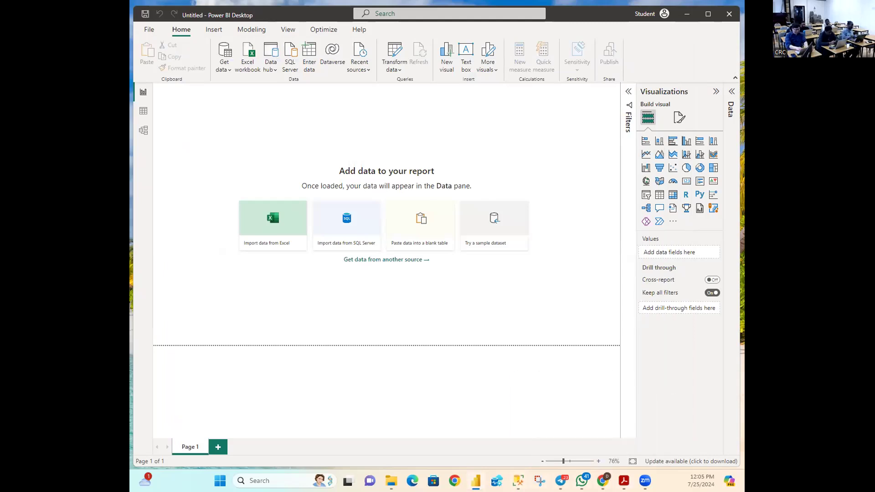
{"action": "mouse_move", "coordinate": [518, 481]}
{"action": "left_click", "coordinate": [524, 447]}
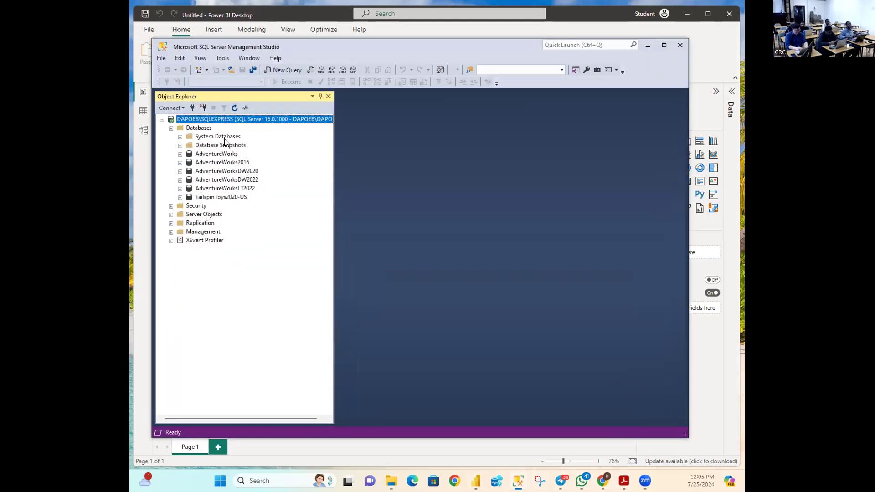
{"action": "left_click", "coordinate": [170, 108]}
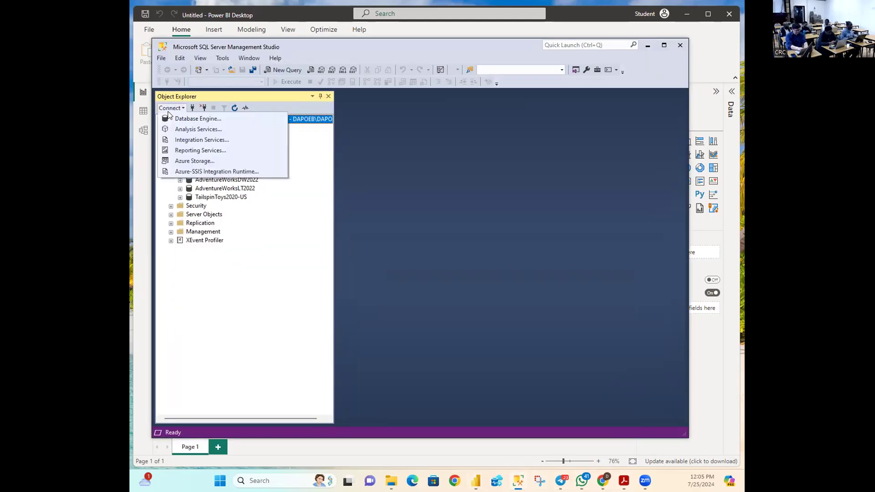
{"action": "left_click", "coordinate": [179, 119]}
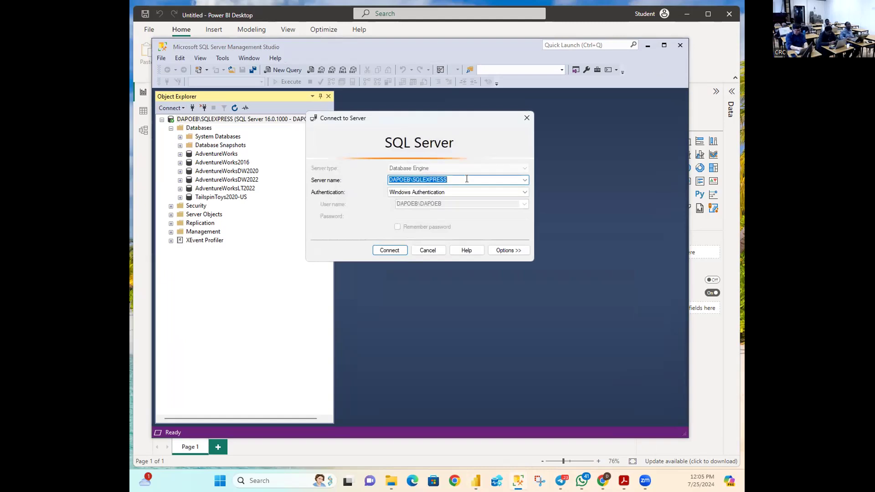
Step: Copy the SQLEXPRESS server name, cancel the connection, and minimize Management Studio
{"action": "right_click", "coordinate": [424, 181]}
{"action": "left_click", "coordinate": [448, 213]}
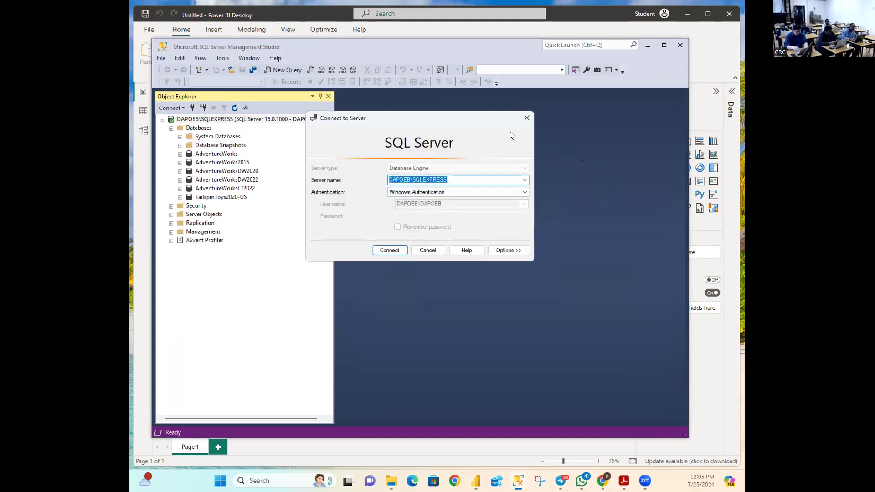
{"action": "left_click", "coordinate": [428, 250]}
{"action": "left_click", "coordinate": [647, 47]}
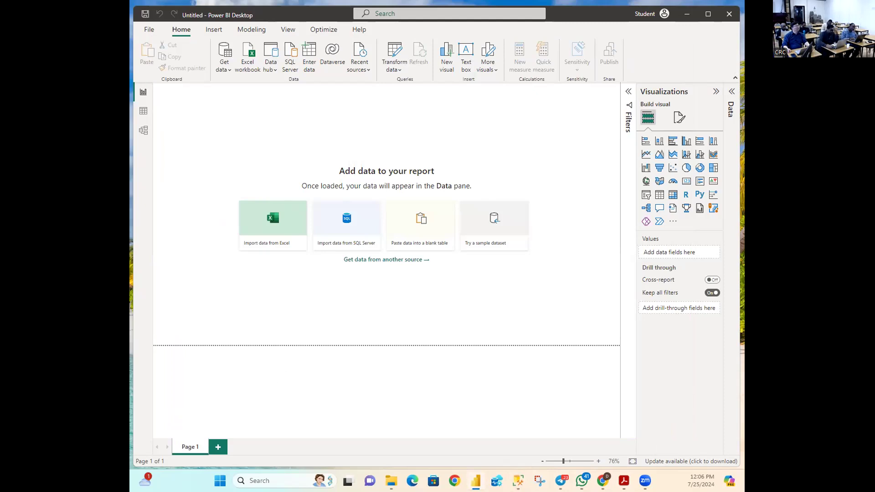
Step: Switch from Power BI to the Telegram training chat showing Allfiles.zip
{"action": "key", "text": "alt+Tab"}
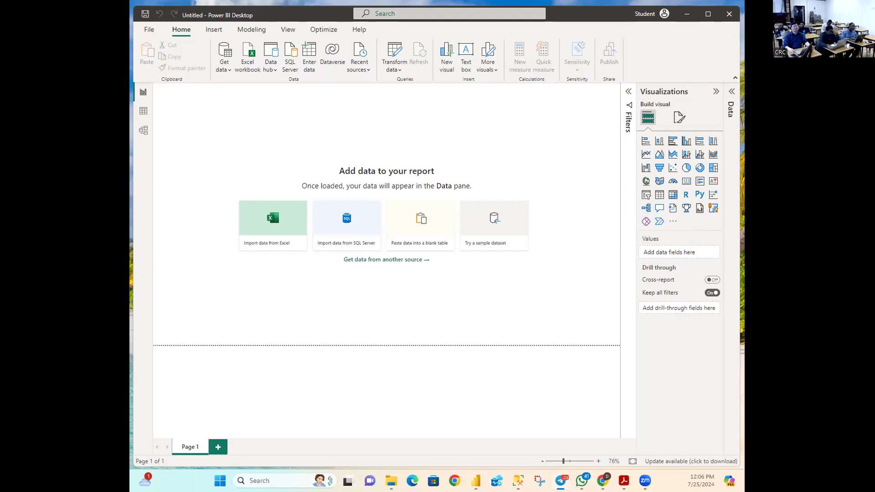
{"action": "key", "text": "alt+Tab"}
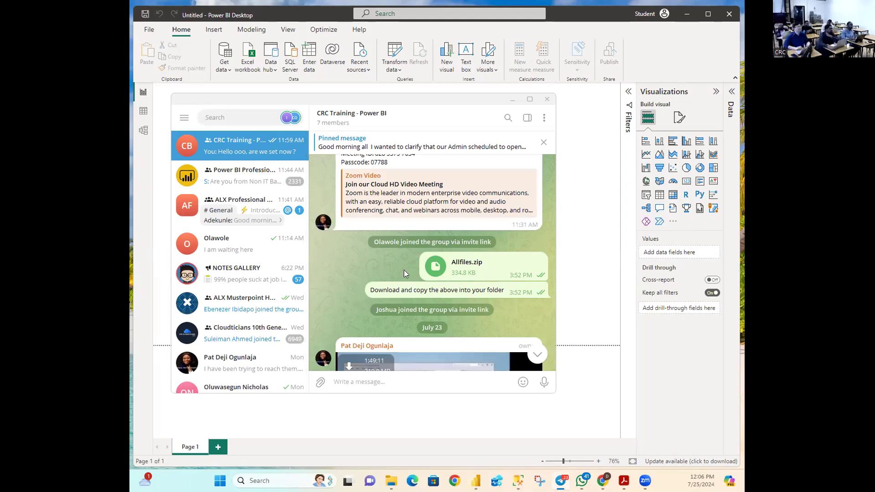
Step: Read the Allfiles.zip download note in the CRC Training chat, then minimize Telegram
{"action": "mouse_move", "coordinate": [477, 271]}
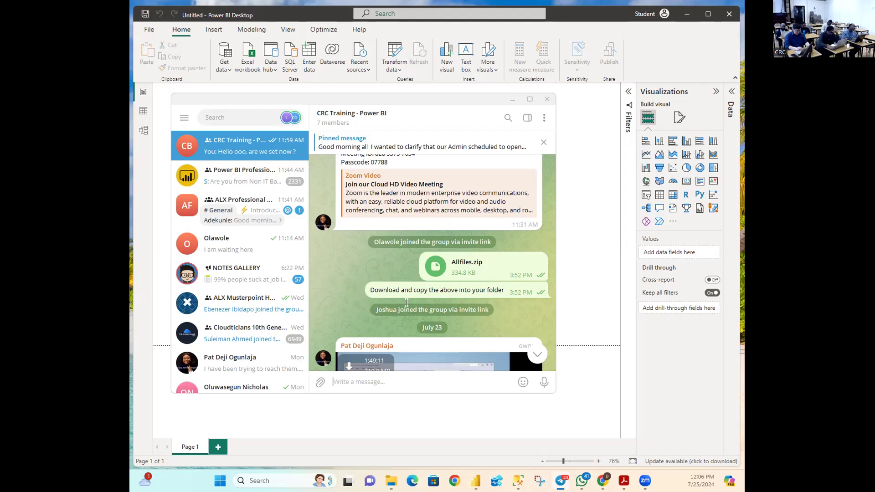
{"action": "scroll", "coordinate": [457, 279], "scroll_direction": "up", "scroll_amount": 1}
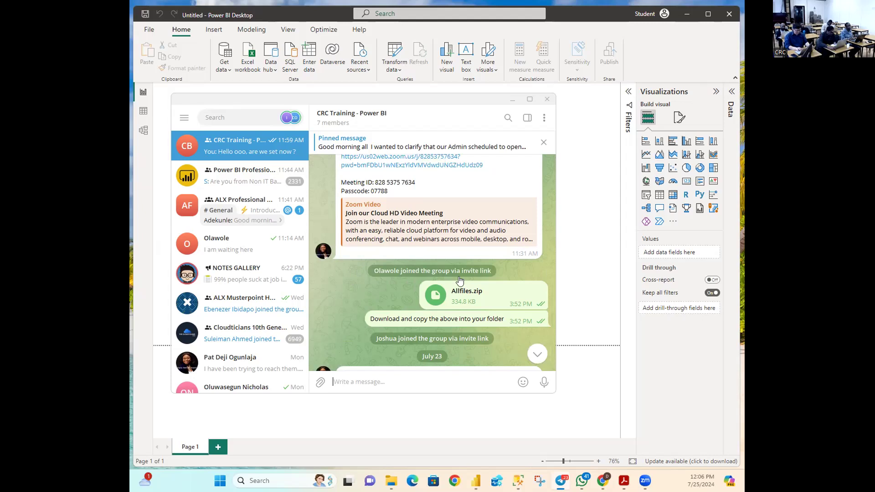
{"action": "scroll", "coordinate": [458, 276], "scroll_direction": "down", "scroll_amount": 1}
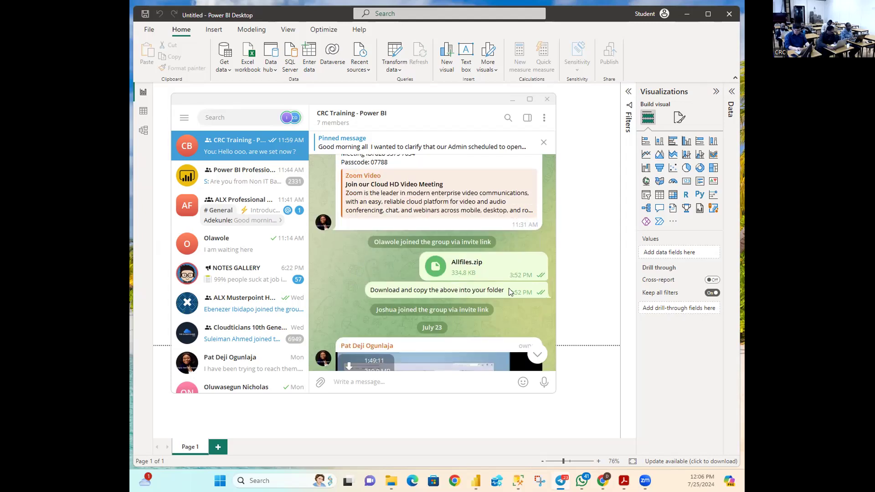
{"action": "mouse_move", "coordinate": [510, 289]}
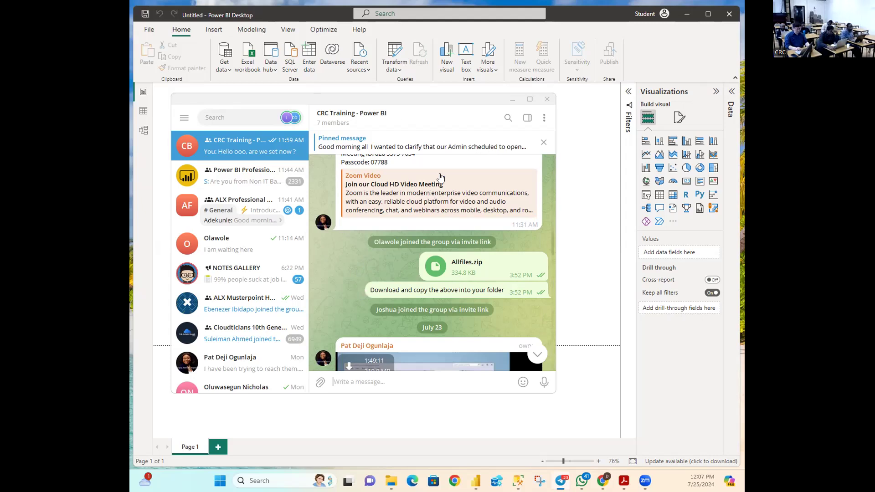
{"action": "left_click", "coordinate": [512, 99]}
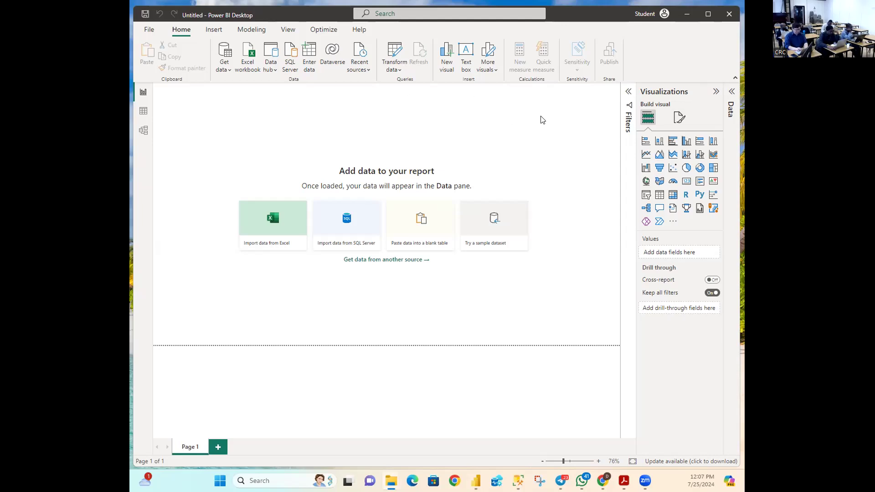
Step: Go to File > Open report and browse for a saved report
{"action": "left_click", "coordinate": [150, 30]}
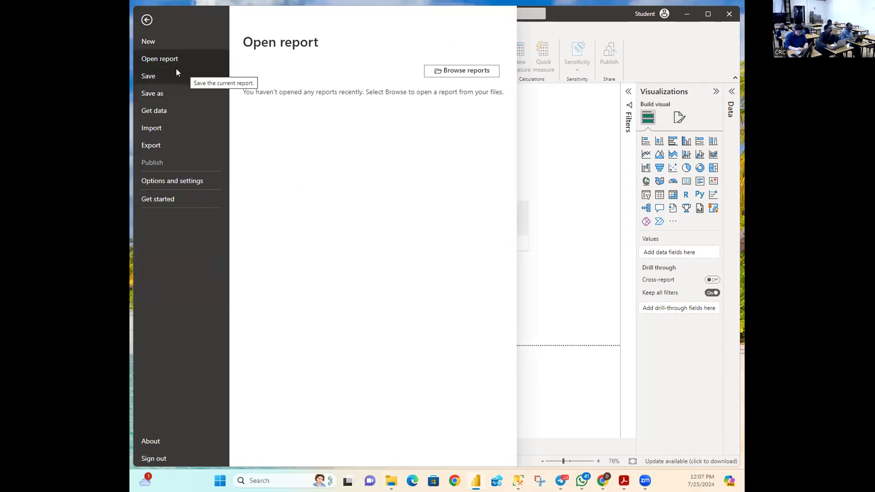
{"action": "left_click", "coordinate": [453, 77]}
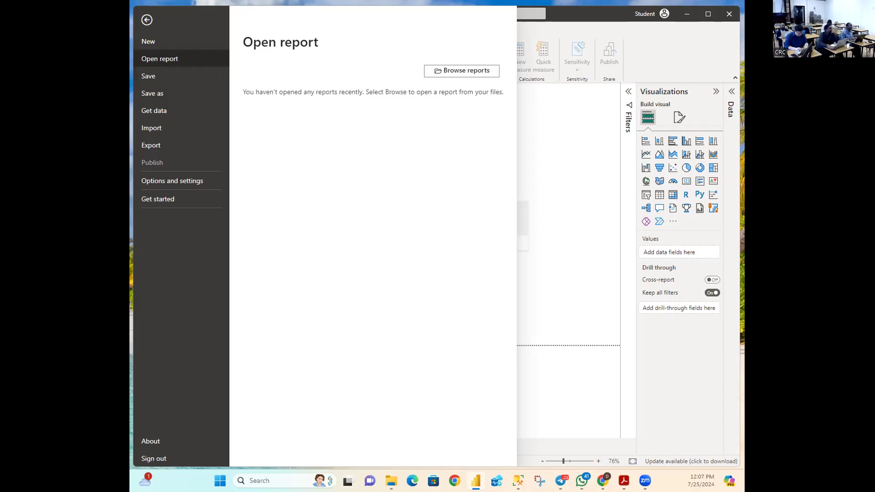
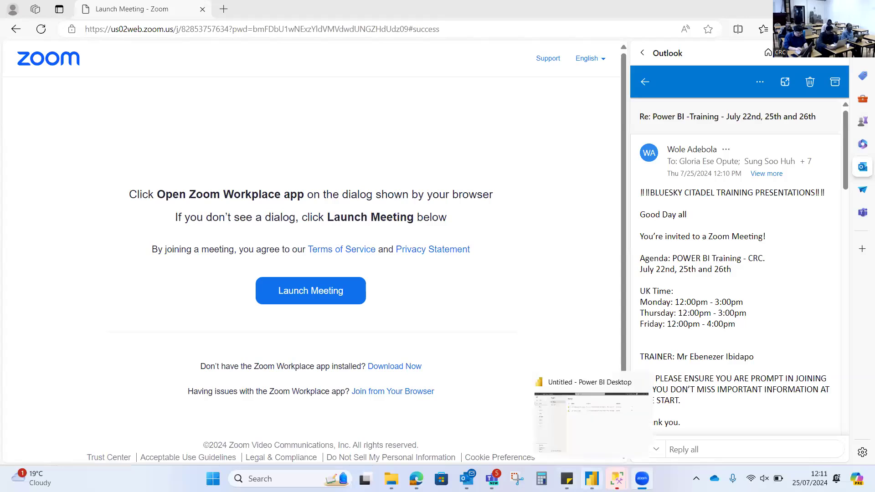
Step: Bring the Power BI Desktop window to the front from the taskbar preview
{"action": "left_click", "coordinate": [591, 479]}
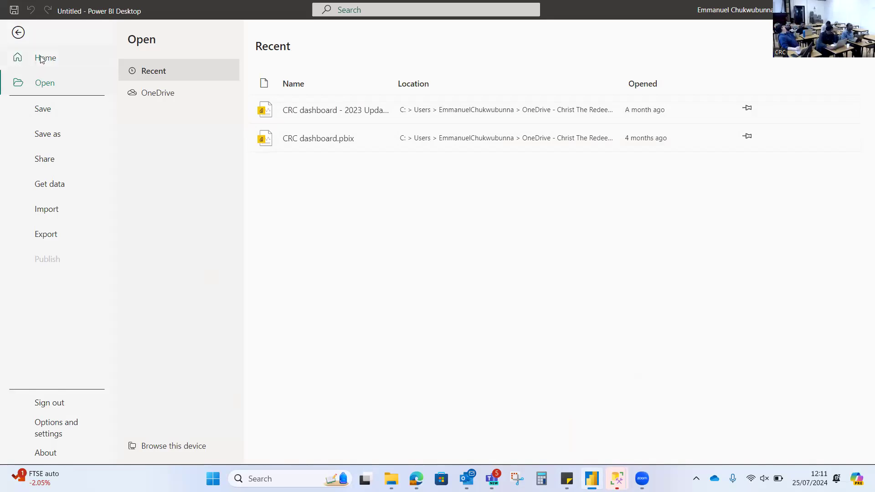
Step: Leave the File pages and return to the blank untitled report canvas
{"action": "left_click", "coordinate": [18, 32]}
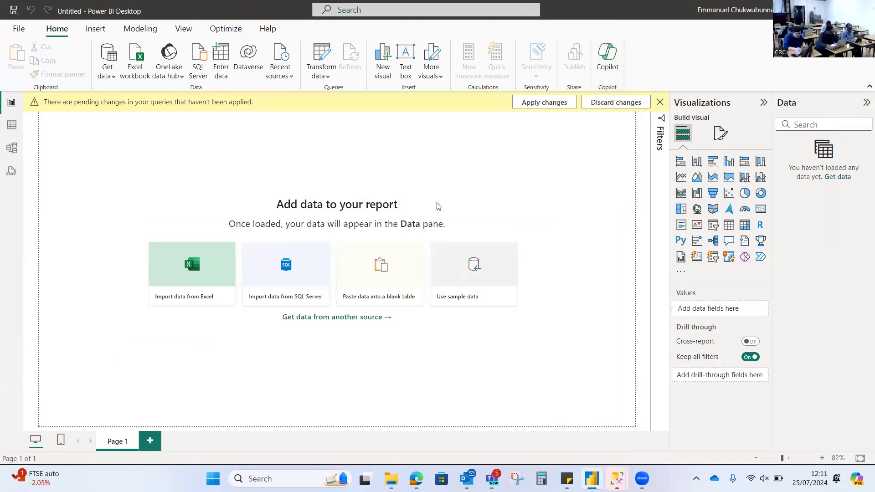
{"action": "left_click", "coordinate": [18, 31]}
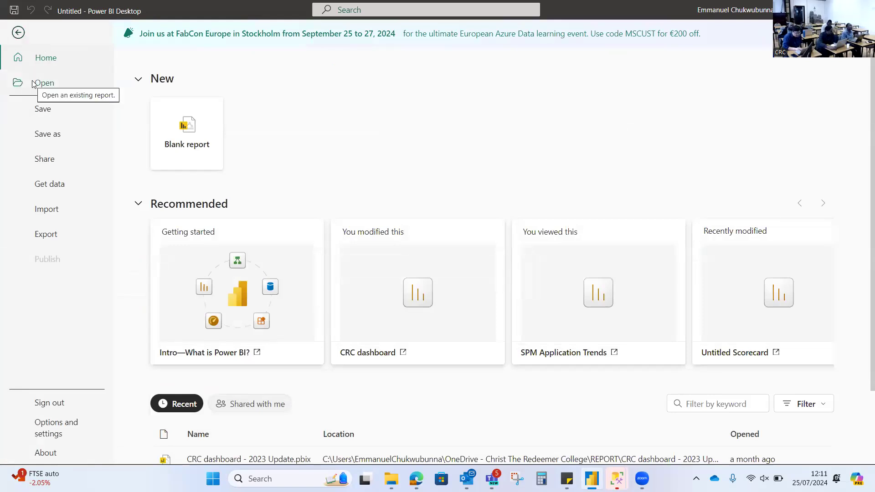
{"action": "left_click", "coordinate": [19, 32]}
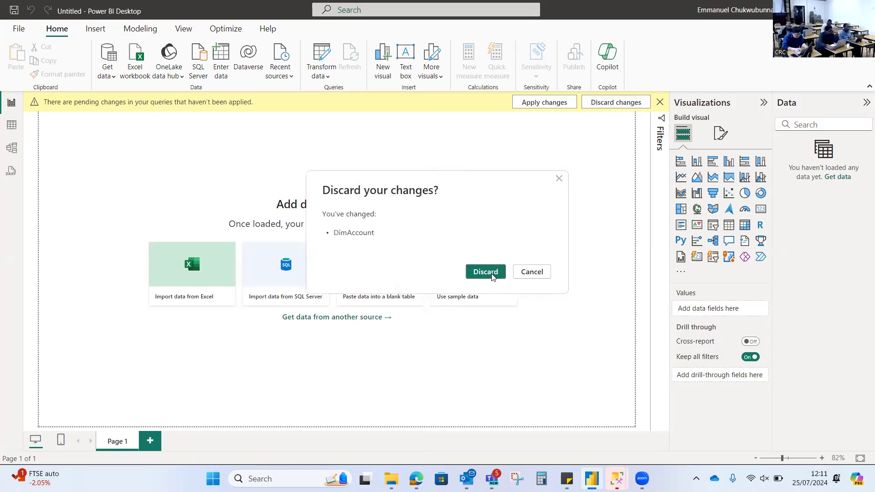
Step: Discard the pending DimAccount query changes and go to the File start page
{"action": "left_click", "coordinate": [486, 272]}
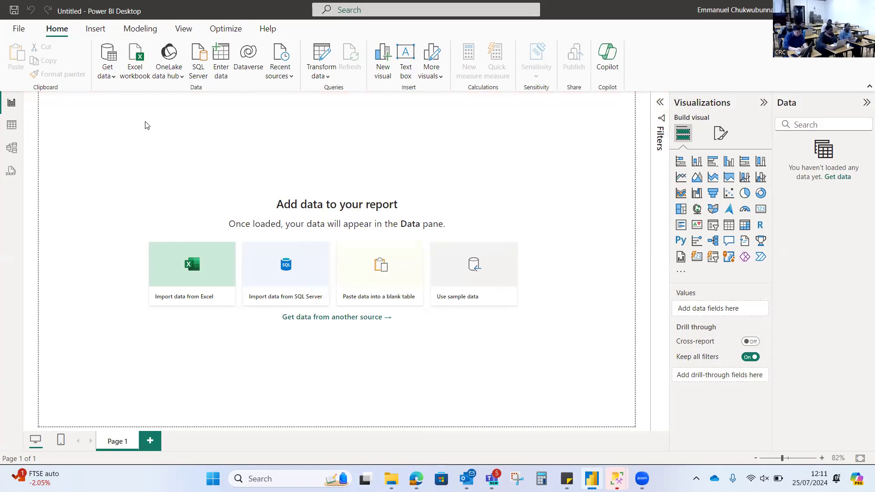
{"action": "left_click", "coordinate": [19, 29]}
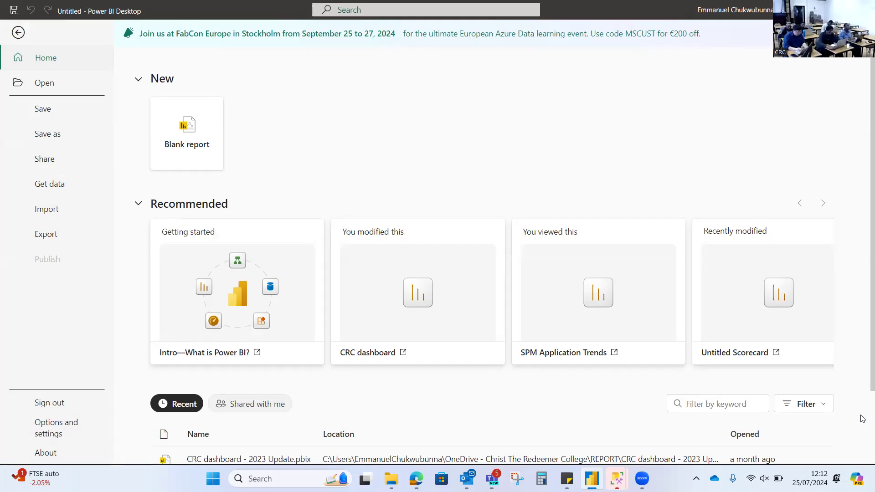
Step: Open the Windows file browser via File > Open > Browse this device
{"action": "scroll", "coordinate": [863, 401], "scroll_direction": "down", "scroll_amount": 2}
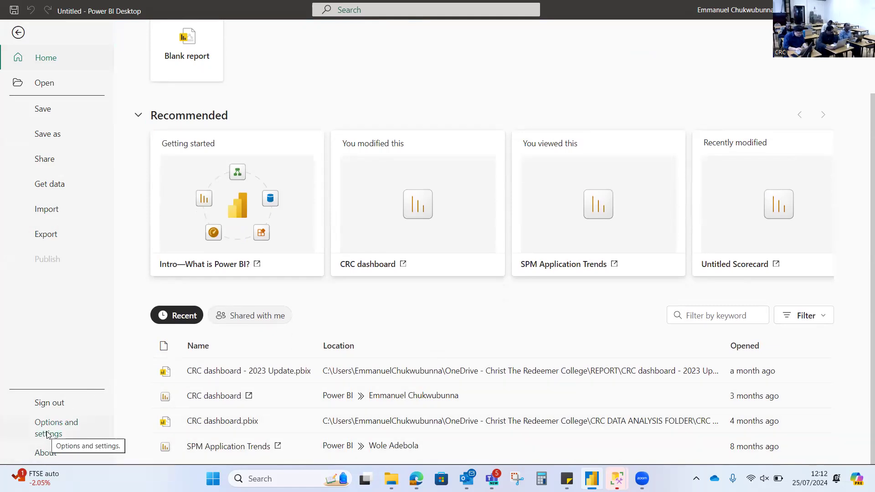
{"action": "left_click", "coordinate": [45, 83]}
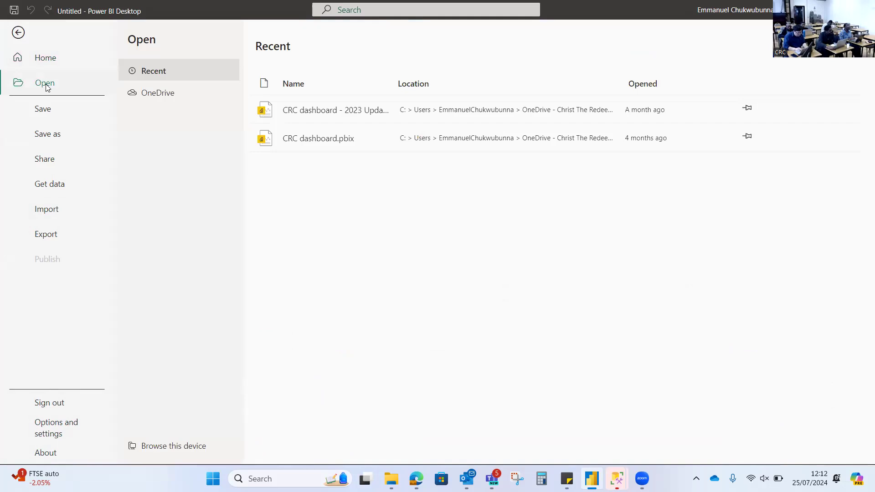
{"action": "left_click", "coordinate": [165, 451]}
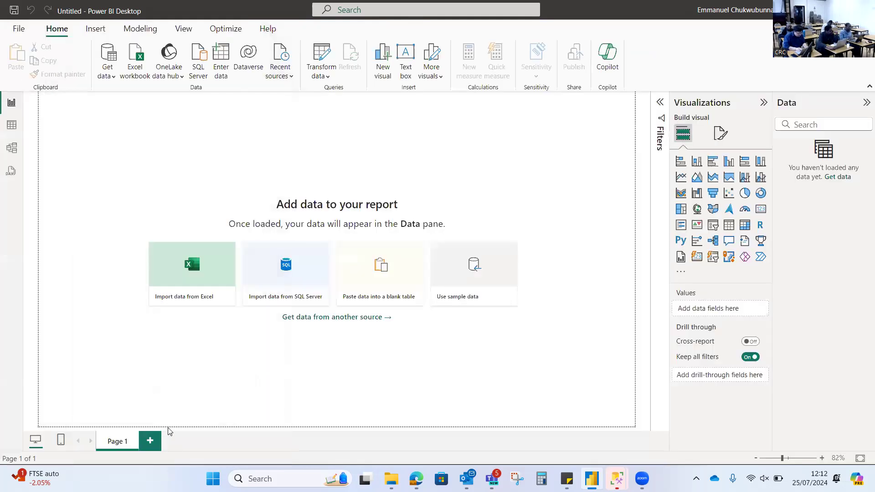
{"action": "left_click", "coordinate": [224, 303]}
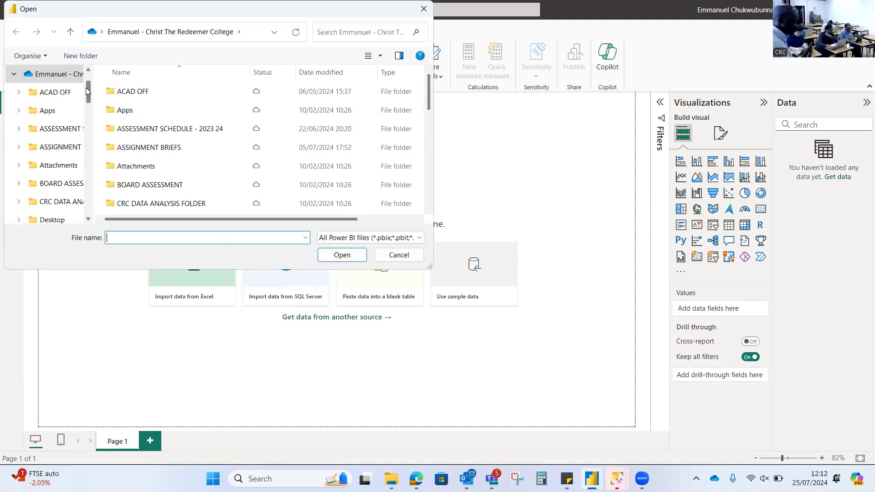
Step: Expand This PC > OS (C:) > MyFolder in the Open dialog's navigation pane
{"action": "left_click", "coordinate": [87, 69]}
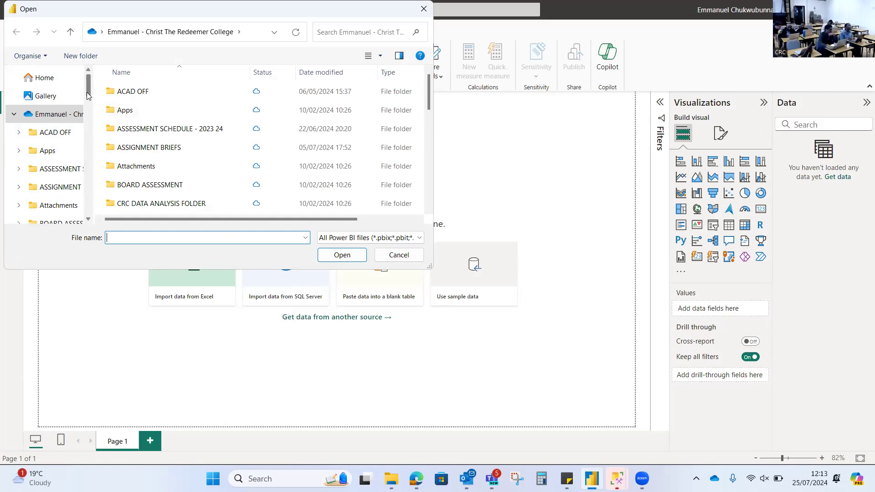
{"action": "left_click", "coordinate": [88, 209]}
{"action": "left_click", "coordinate": [87, 213]}
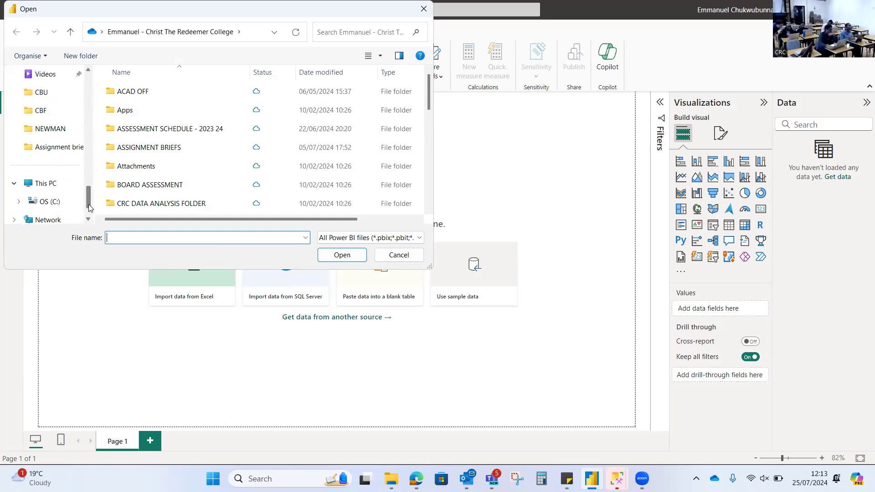
{"action": "left_click", "coordinate": [19, 202]}
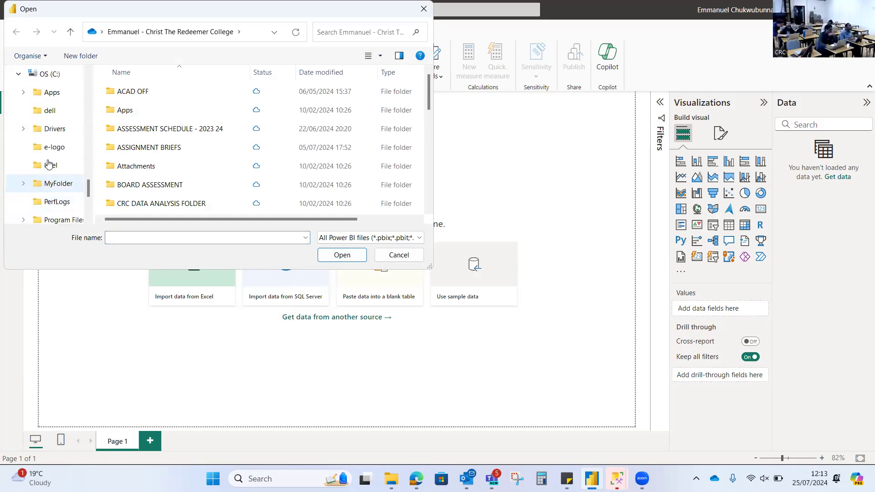
{"action": "scroll", "coordinate": [53, 146], "scroll_direction": "down", "scroll_amount": 1}
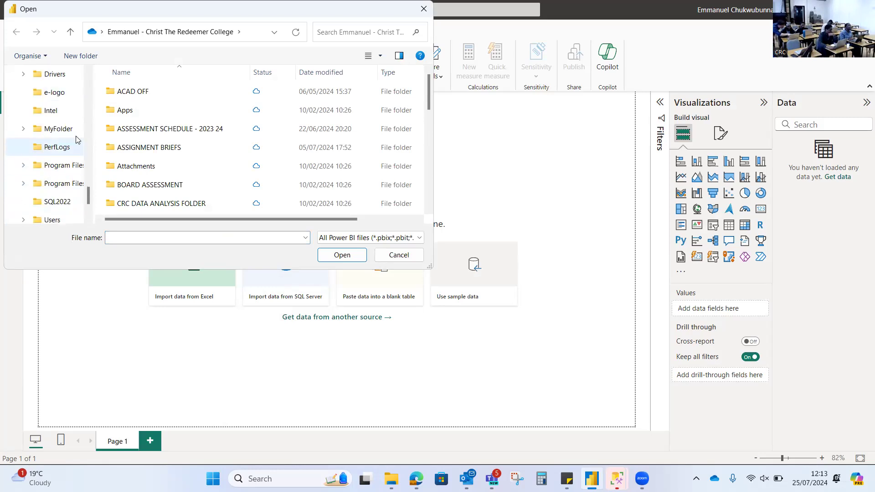
{"action": "left_click", "coordinate": [23, 128]}
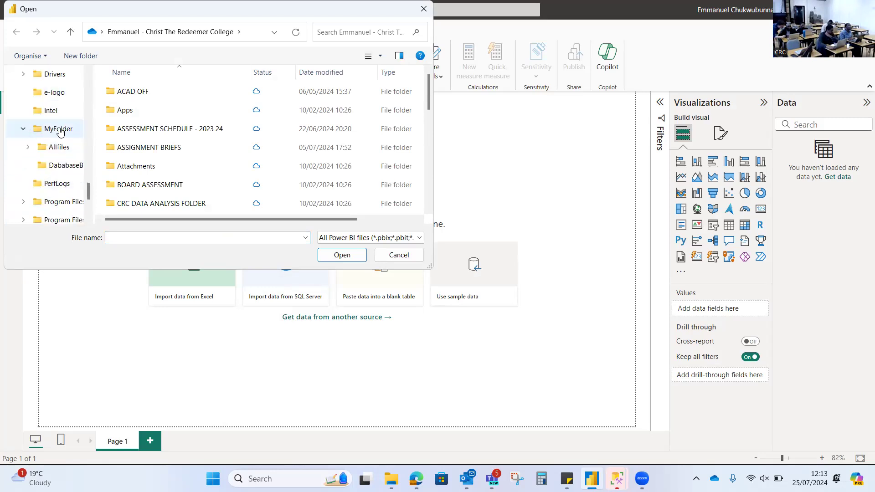
{"action": "left_click", "coordinate": [55, 131]}
Step: Drill into the Allfiles, PL300 and Labs folders
{"action": "double_click", "coordinate": [128, 92]}
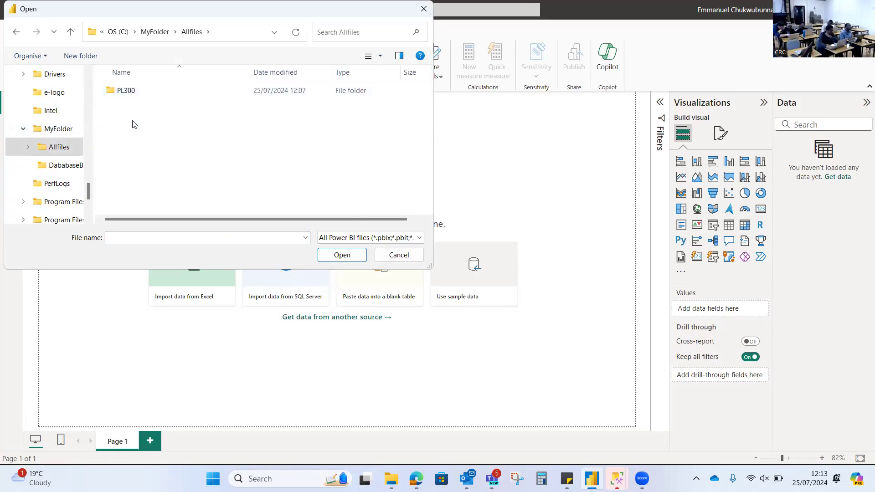
{"action": "double_click", "coordinate": [127, 92]}
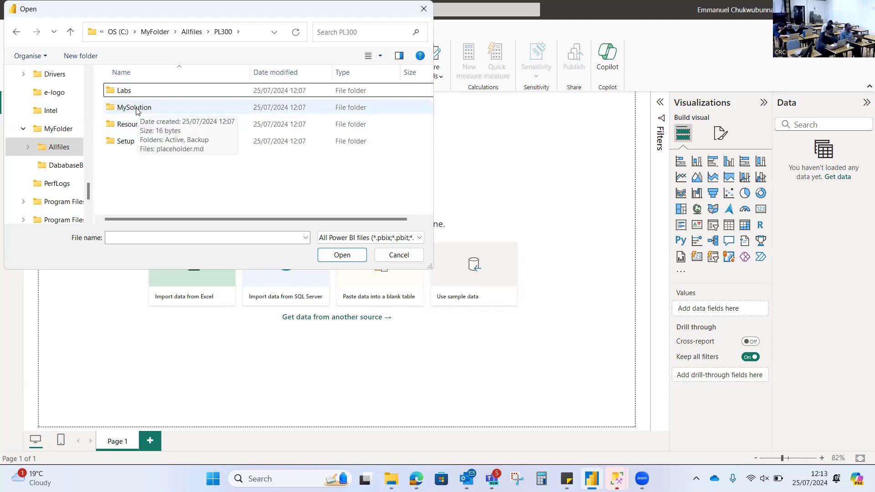
{"action": "left_click", "coordinate": [117, 93]}
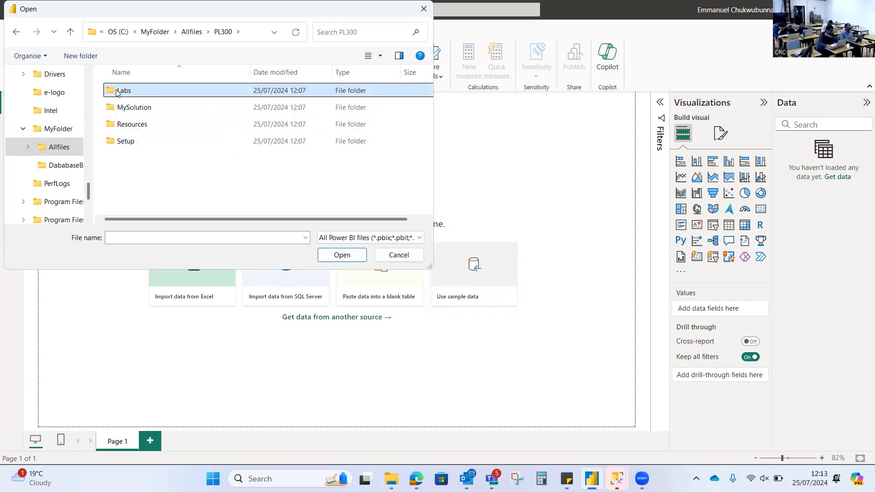
{"action": "double_click", "coordinate": [117, 92]}
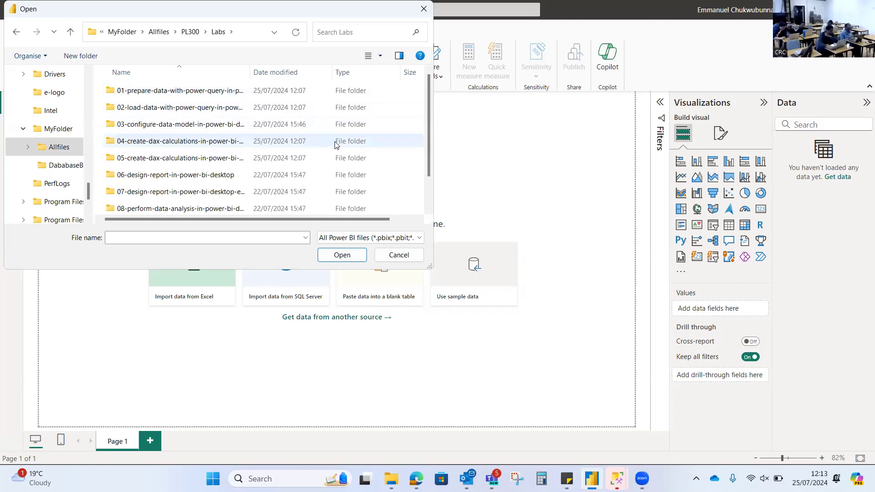
Step: Open Sales Analysis from the first data-preparation lab's Starter folder
{"action": "scroll", "coordinate": [335, 146], "scroll_direction": "down", "scroll_amount": 1}
{"action": "scroll", "coordinate": [335, 147], "scroll_direction": "up", "scroll_amount": 1}
{"action": "left_click_drag", "start_coordinate": [427, 154], "coordinate": [425, 126]}
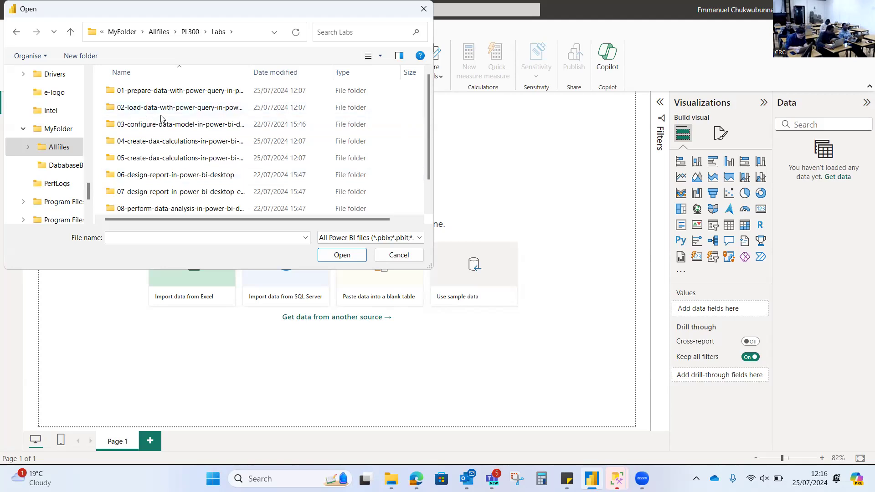
{"action": "left_click", "coordinate": [166, 93]}
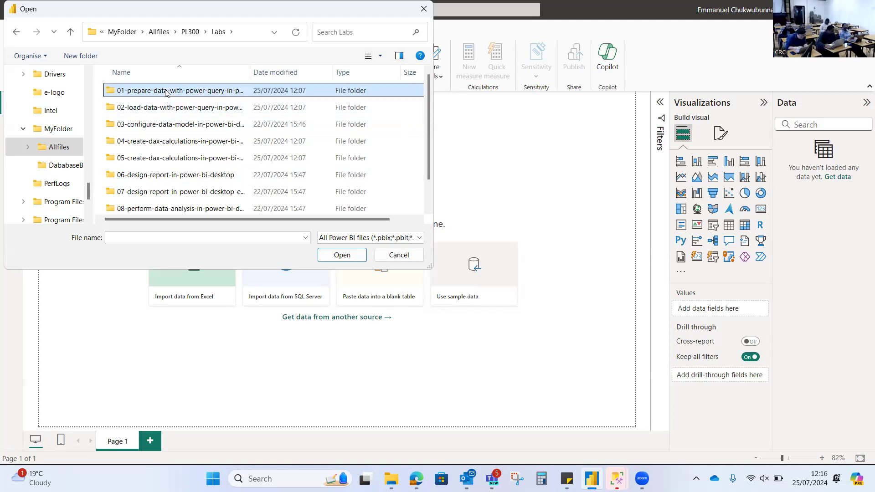
{"action": "double_click", "coordinate": [165, 92]}
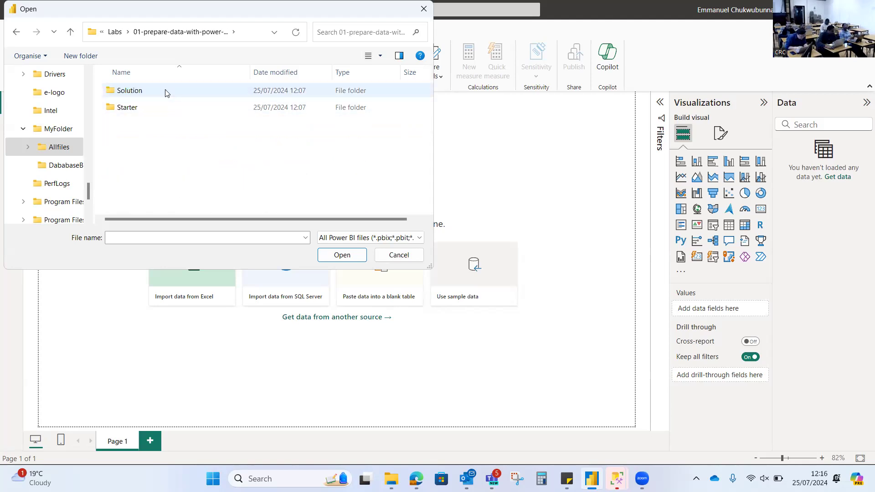
{"action": "double_click", "coordinate": [126, 108]}
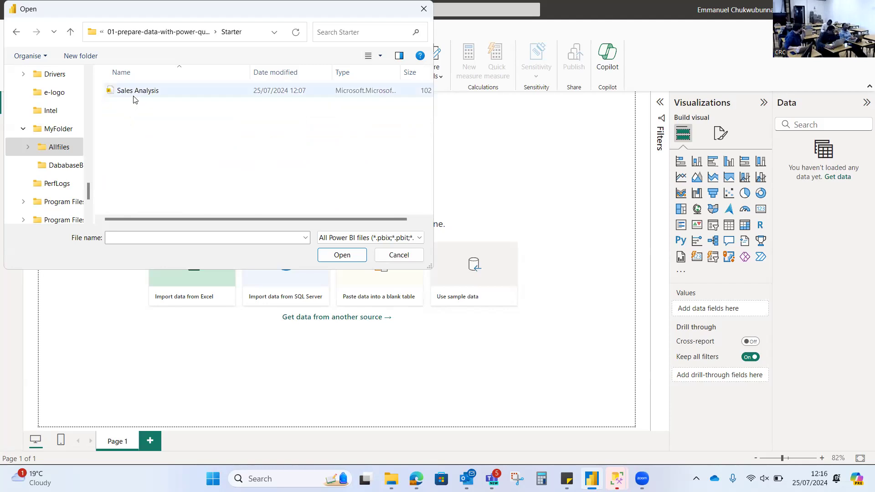
{"action": "left_click", "coordinate": [136, 91]}
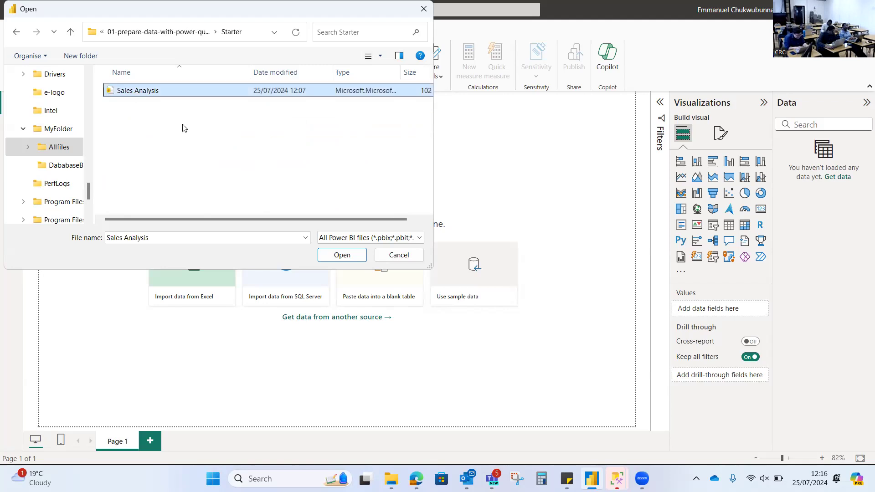
{"action": "left_click", "coordinate": [342, 256]}
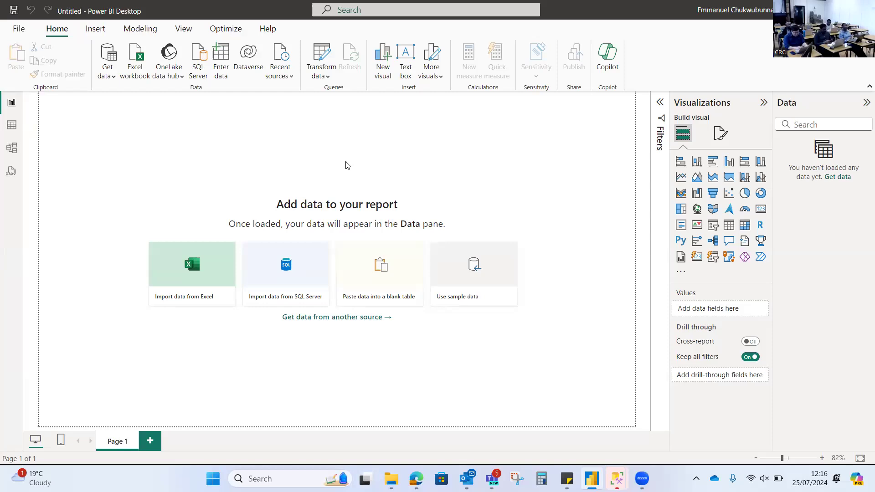
Step: Start importing data from an Excel workbook
{"action": "left_click", "coordinate": [195, 247]}
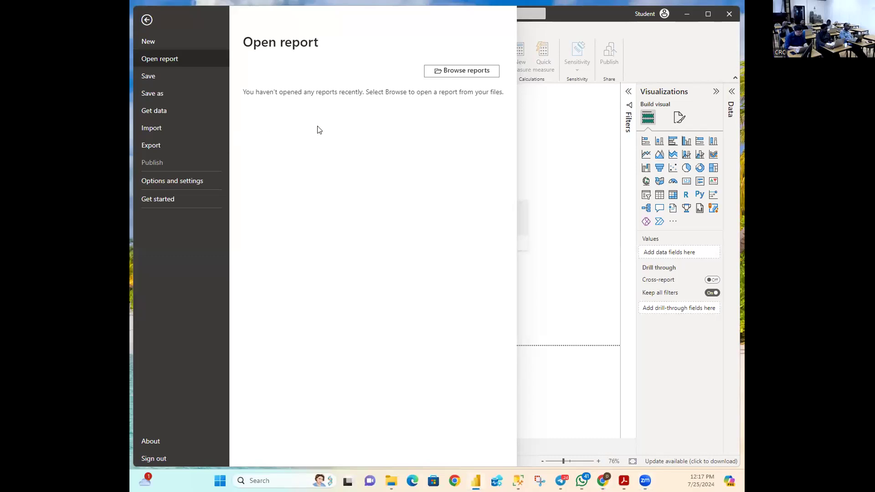
Step: Browse reports, climb from ALX Analytics up to This PC, and enter Local Disk (C:)
{"action": "left_click", "coordinate": [460, 73]}
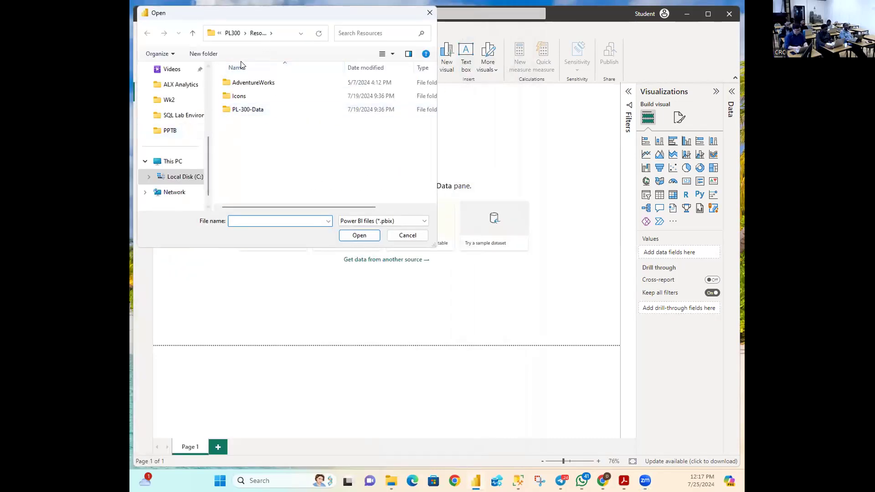
{"action": "left_click", "coordinate": [180, 85]}
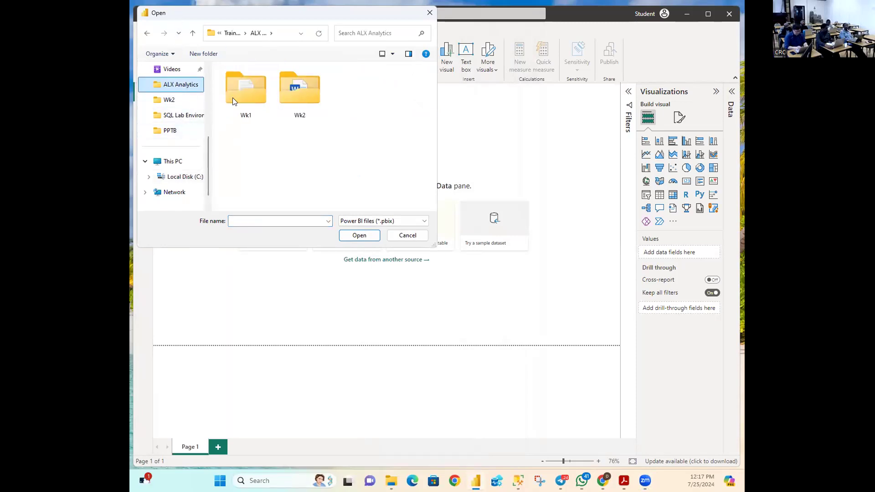
{"action": "left_click", "coordinate": [224, 81]}
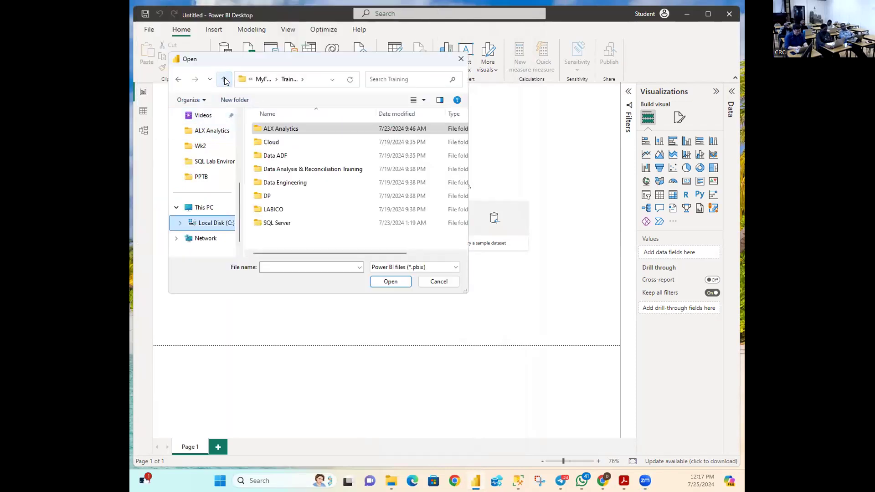
{"action": "left_click", "coordinate": [225, 81]}
{"action": "left_click", "coordinate": [224, 81]}
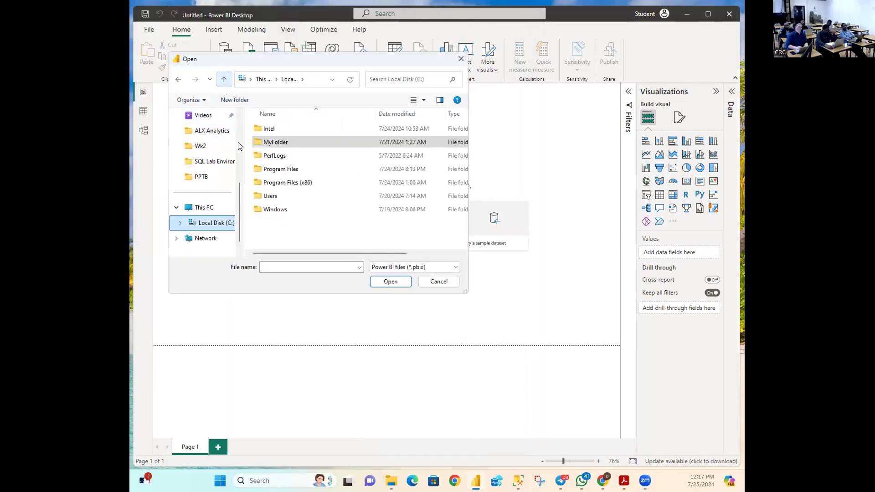
{"action": "left_click", "coordinate": [224, 79]}
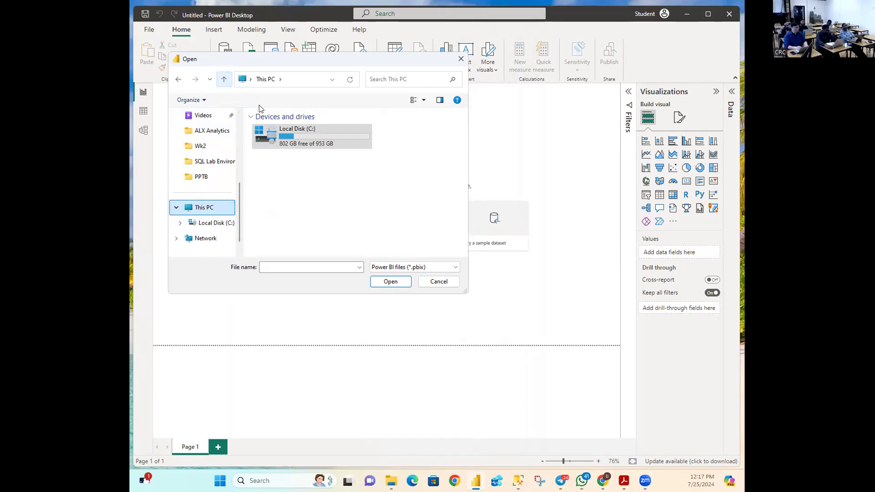
{"action": "double_click", "coordinate": [287, 131]}
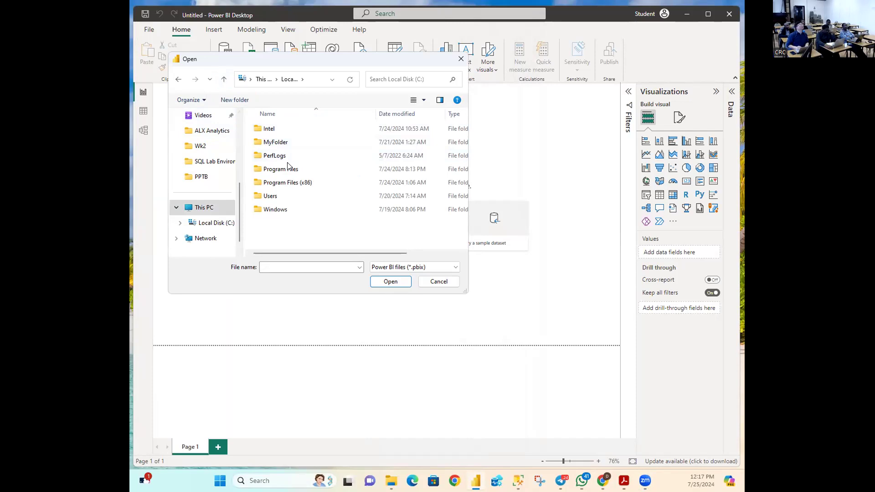
Step: Go into MyFolder > Training > Data Analysis & Reconciliation Training > Power BI > PL-300T00A-ENU-Powerpoint
{"action": "double_click", "coordinate": [278, 142]}
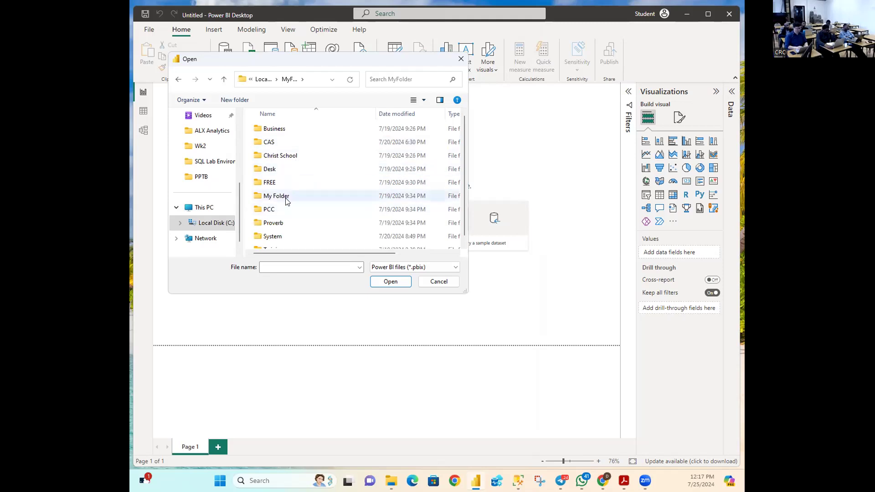
{"action": "scroll", "coordinate": [309, 192], "scroll_direction": "down", "scroll_amount": 1}
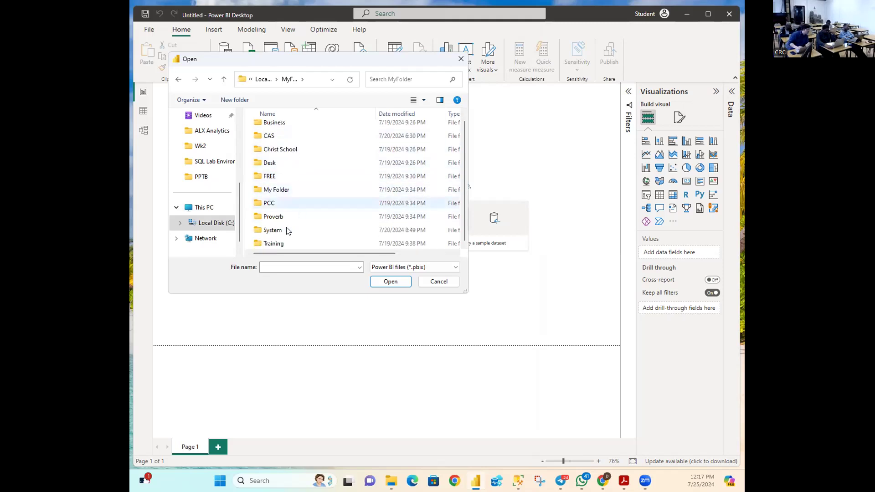
{"action": "double_click", "coordinate": [274, 244]}
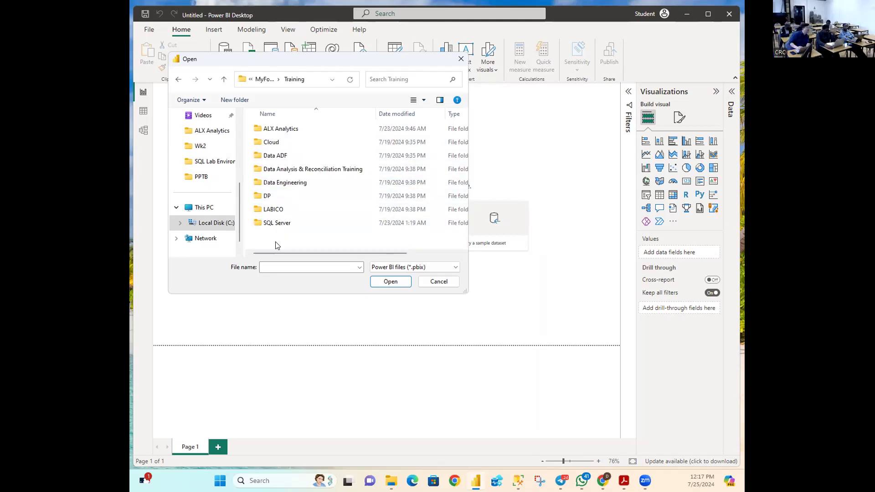
{"action": "double_click", "coordinate": [290, 170]}
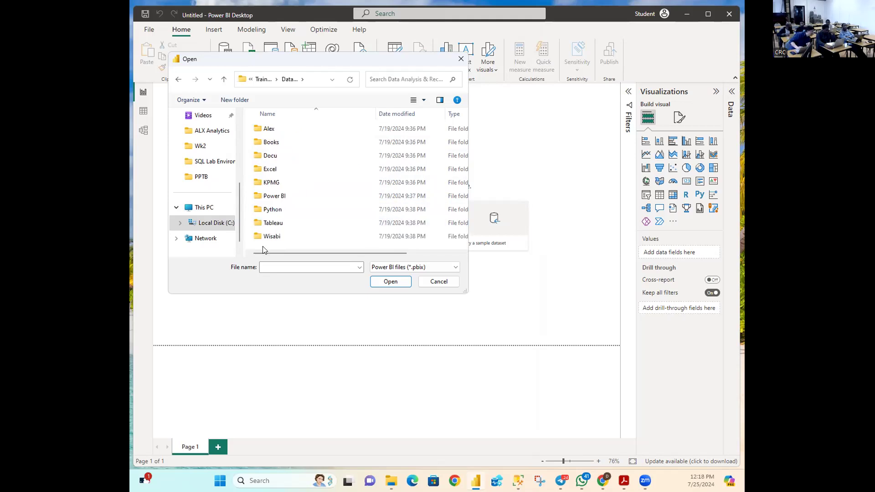
{"action": "double_click", "coordinate": [278, 197]}
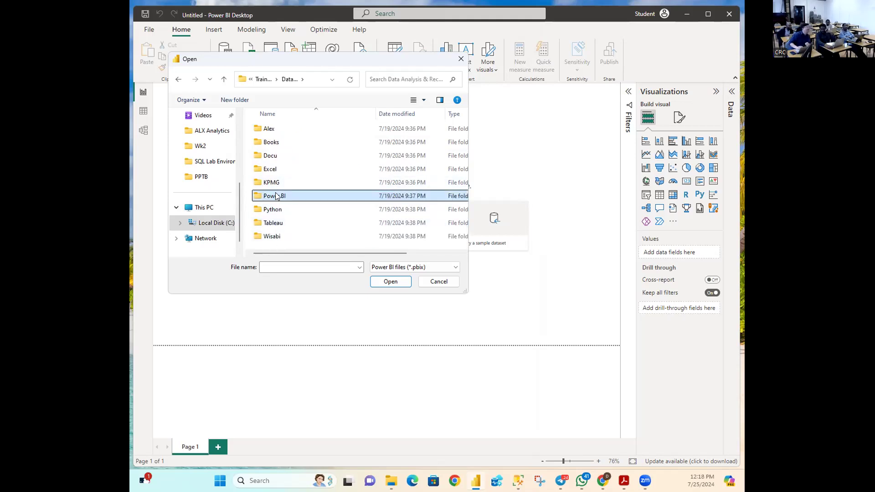
{"action": "double_click", "coordinate": [279, 197]}
Step: Go through Allfiles > PL300 > Labs > first lab > Starter and open Sales Analysis.pbix
{"action": "double_click", "coordinate": [273, 132]}
{"action": "double_click", "coordinate": [273, 133]}
{"action": "double_click", "coordinate": [270, 130]}
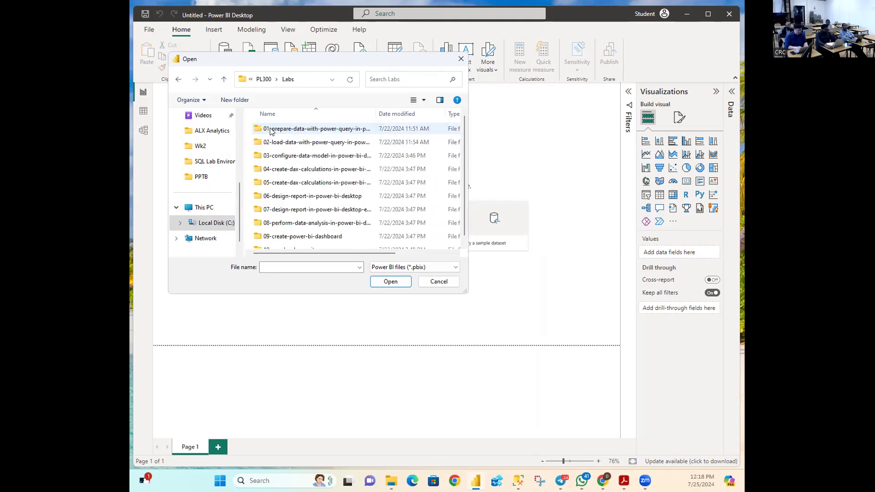
{"action": "double_click", "coordinate": [271, 130]}
{"action": "double_click", "coordinate": [276, 139]}
{"action": "double_click", "coordinate": [279, 130]}
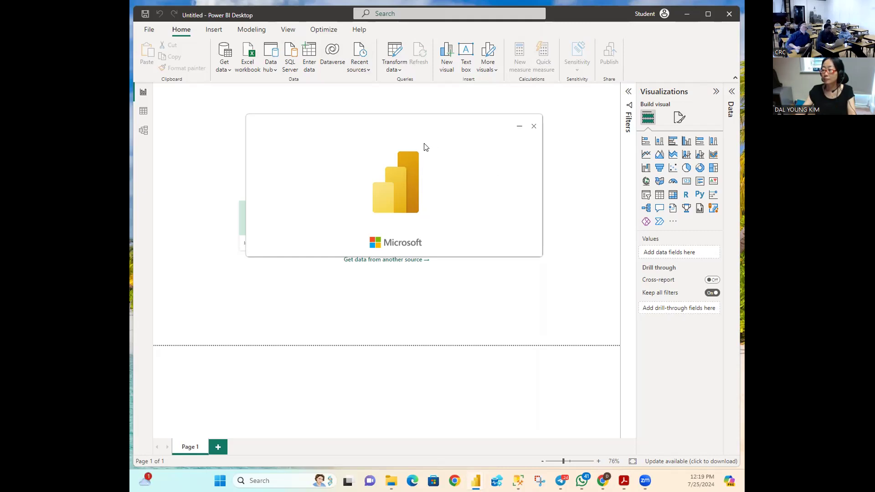
Step: Close the splash and open Sales Analysis.pbix via File > Open report > Browse reports
{"action": "left_click", "coordinate": [534, 128]}
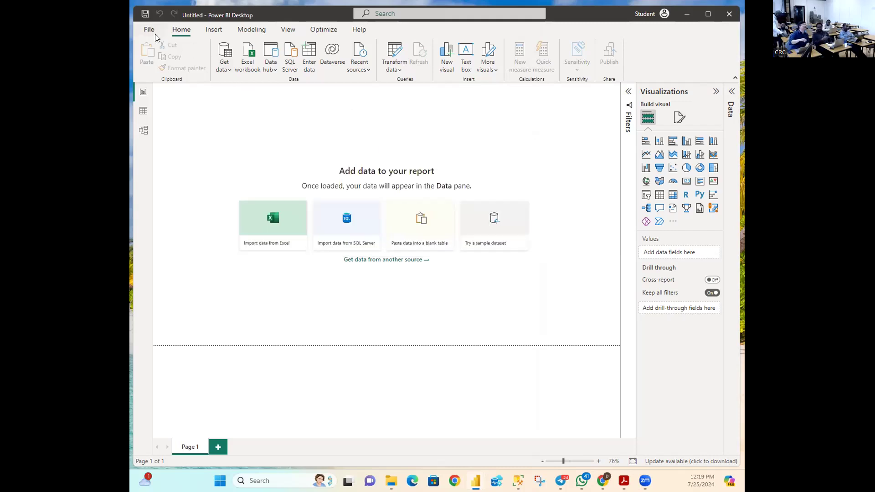
{"action": "left_click", "coordinate": [151, 31]}
{"action": "left_click", "coordinate": [464, 72]}
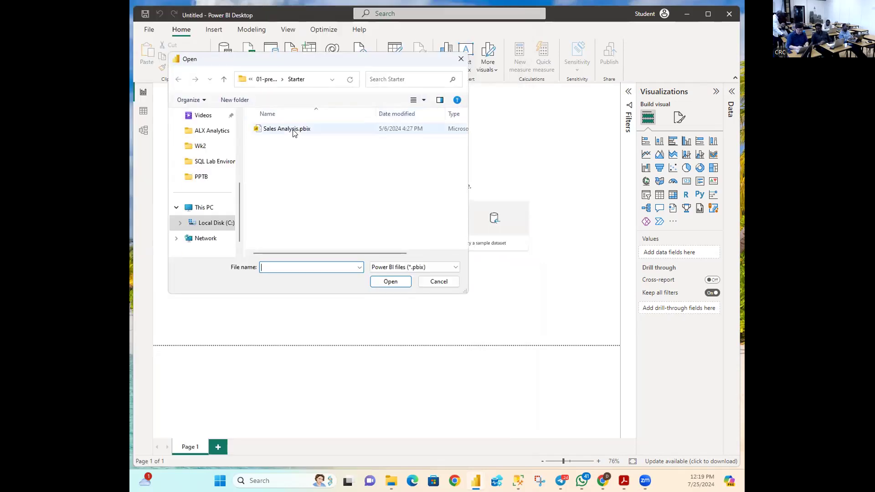
{"action": "left_click", "coordinate": [294, 131]}
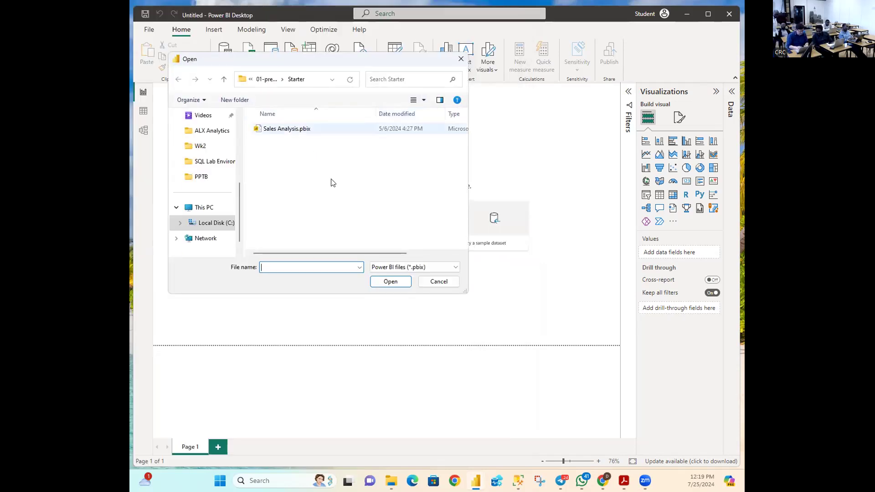
{"action": "left_click", "coordinate": [385, 282]}
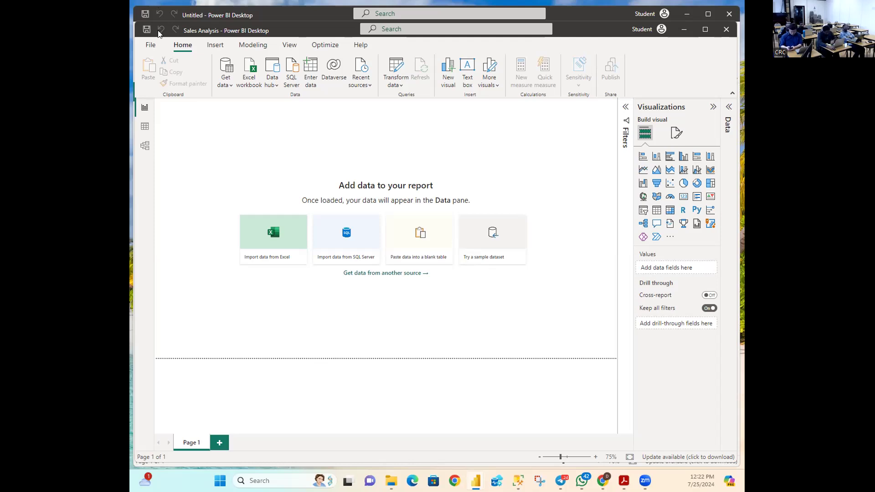
Step: Start Save As for the report and move up from Starter to the PL300 folder
{"action": "left_click", "coordinate": [149, 45]}
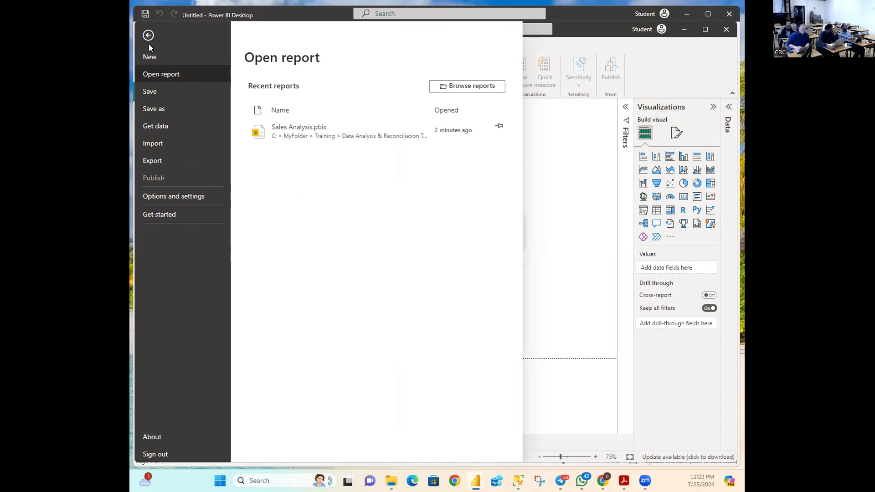
{"action": "left_click", "coordinate": [162, 110]}
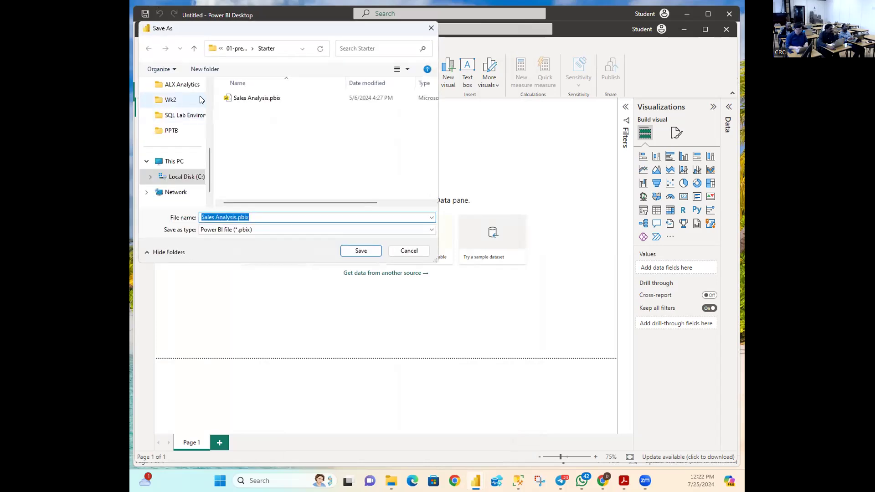
{"action": "left_click_drag", "start_coordinate": [312, 39], "coordinate": [375, 90]}
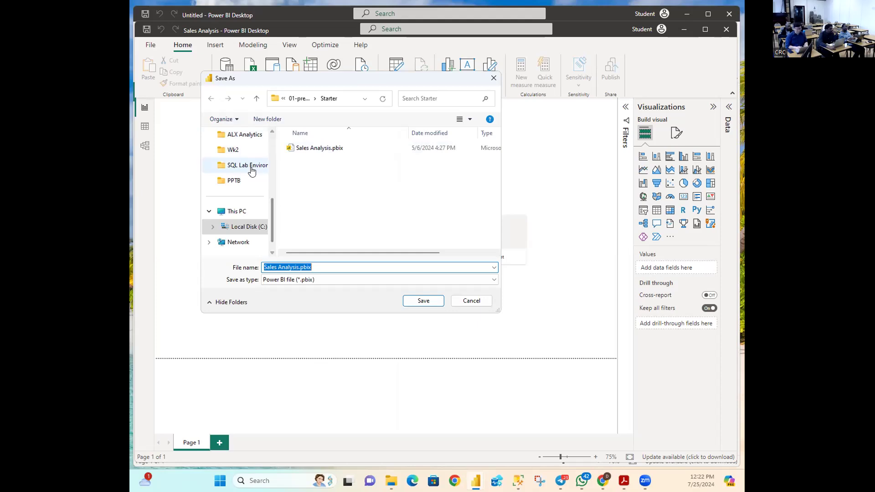
{"action": "left_click", "coordinate": [257, 98]}
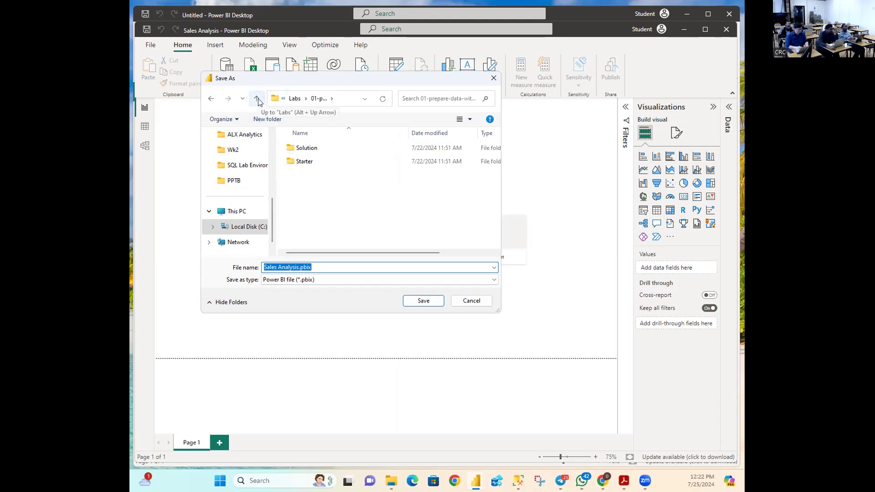
{"action": "left_click", "coordinate": [258, 102]}
{"action": "left_click", "coordinate": [258, 101]}
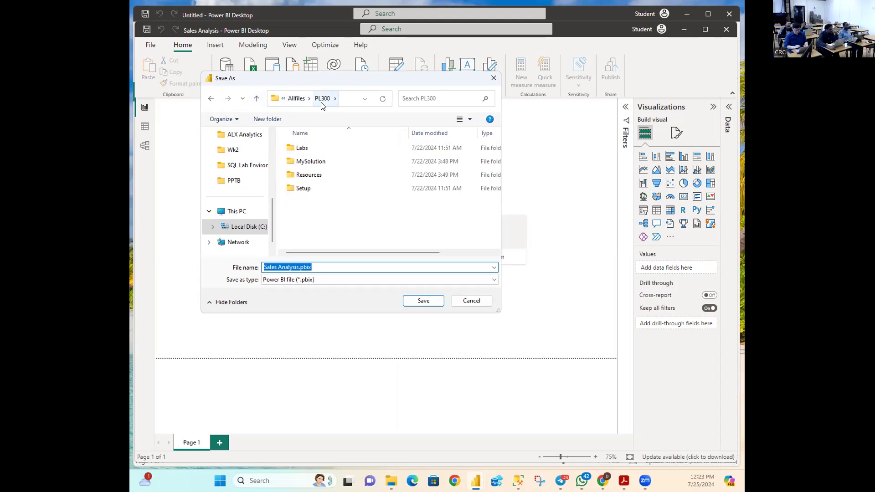
Step: Choose PL300\MySolution\Active as the save folder for Sales Analysis.pbix
{"action": "left_click_drag", "start_coordinate": [359, 79], "coordinate": [406, 170]}
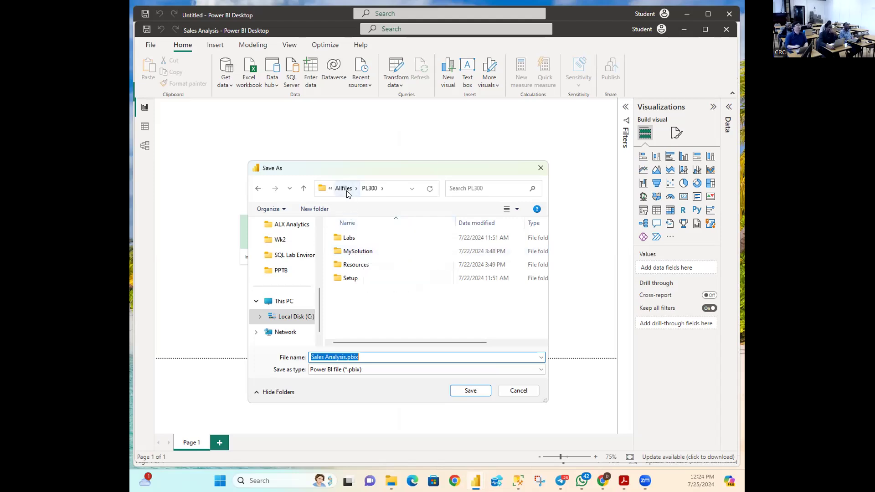
{"action": "left_click", "coordinate": [357, 254]}
{"action": "double_click", "coordinate": [357, 254]}
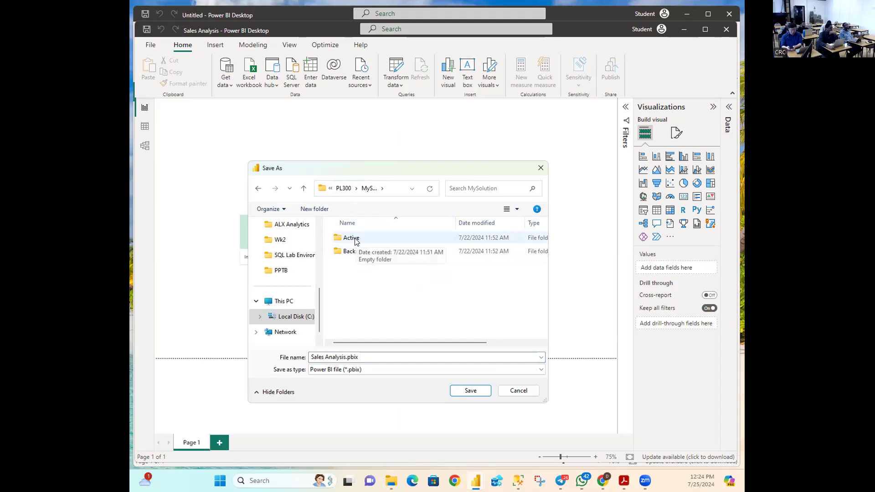
{"action": "double_click", "coordinate": [355, 239]}
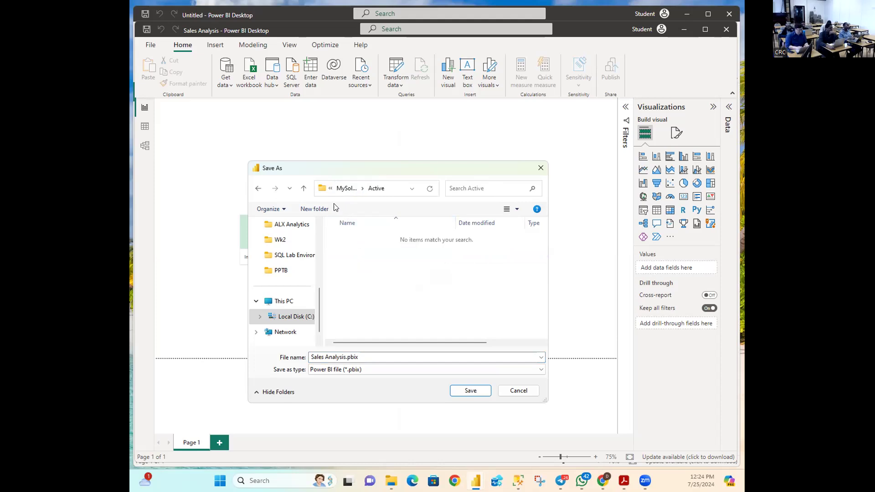
{"action": "left_click", "coordinate": [304, 188]}
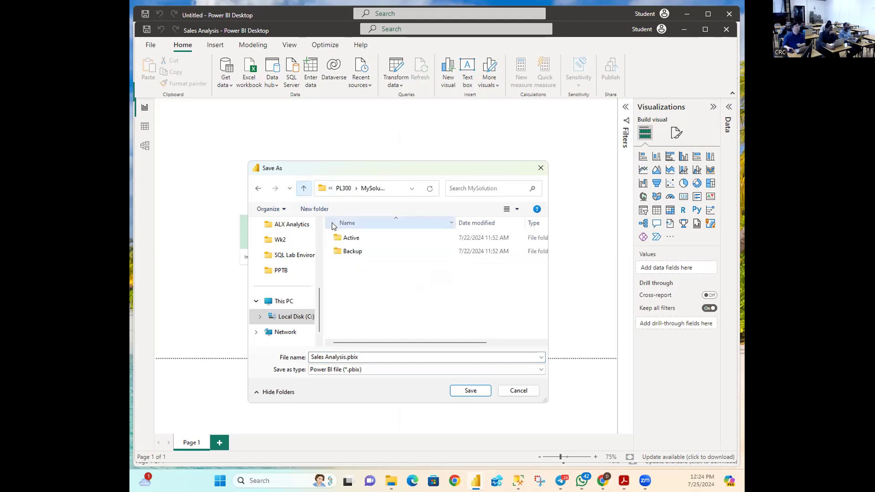
{"action": "double_click", "coordinate": [351, 237]}
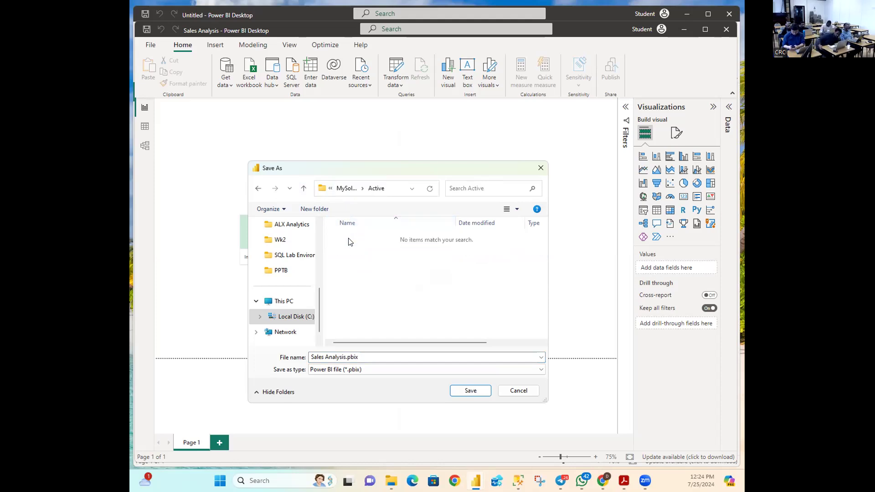
Step: Save the report into the Active folder and pick SQL Server from the common data sources
{"action": "left_click", "coordinate": [461, 393]}
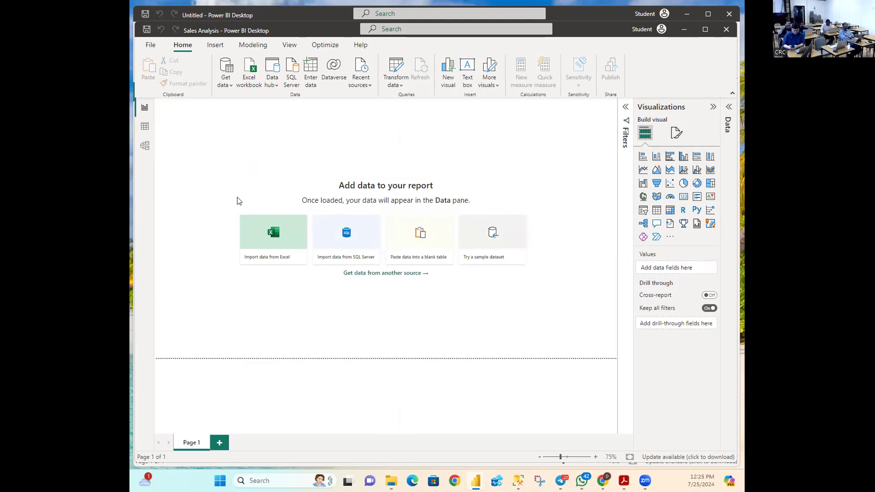
{"action": "left_click", "coordinate": [226, 86]}
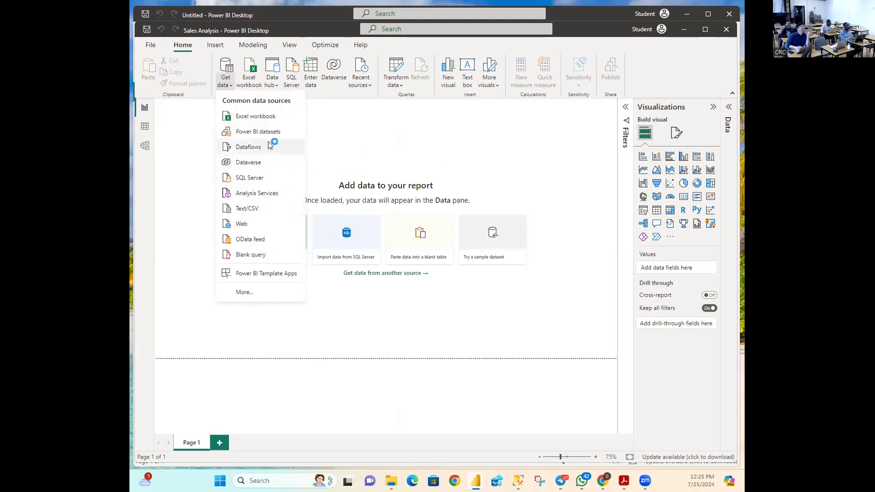
{"action": "left_click", "coordinate": [258, 181]}
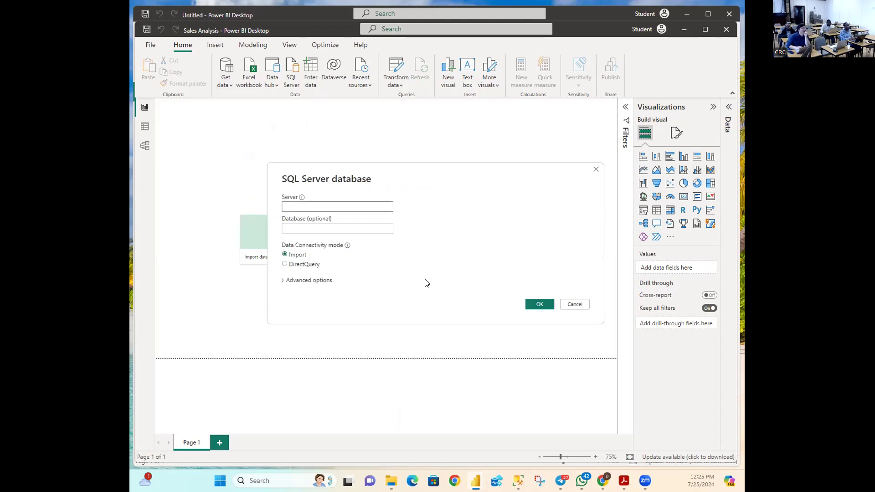
Step: Reopen the SQL Server database form, then bring SQL Server Management Studio forward
{"action": "left_click", "coordinate": [572, 305]}
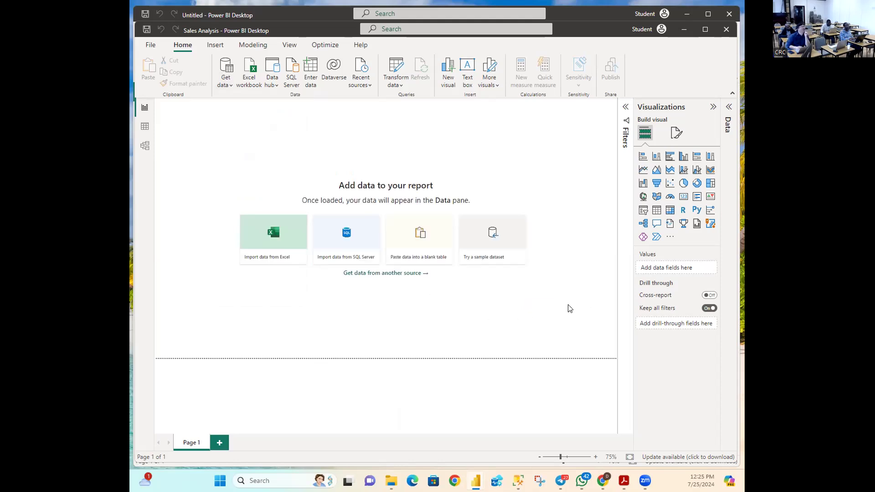
{"action": "left_click", "coordinate": [225, 86]}
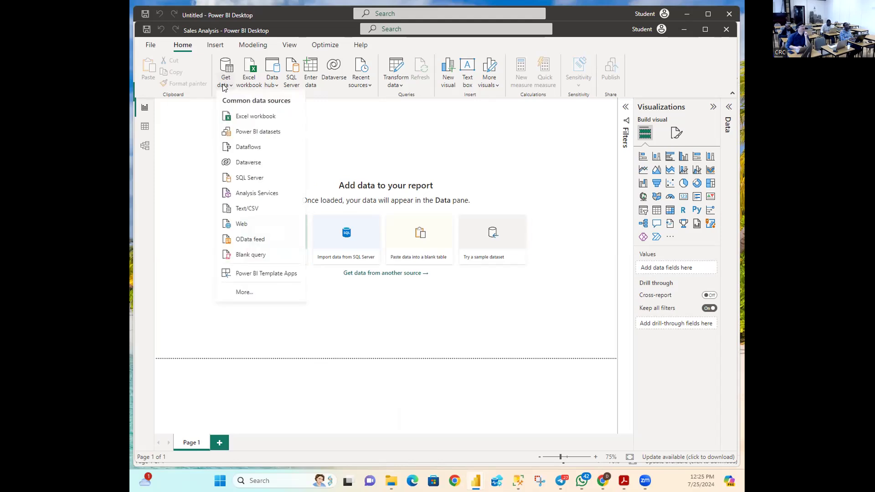
{"action": "left_click", "coordinate": [242, 176]}
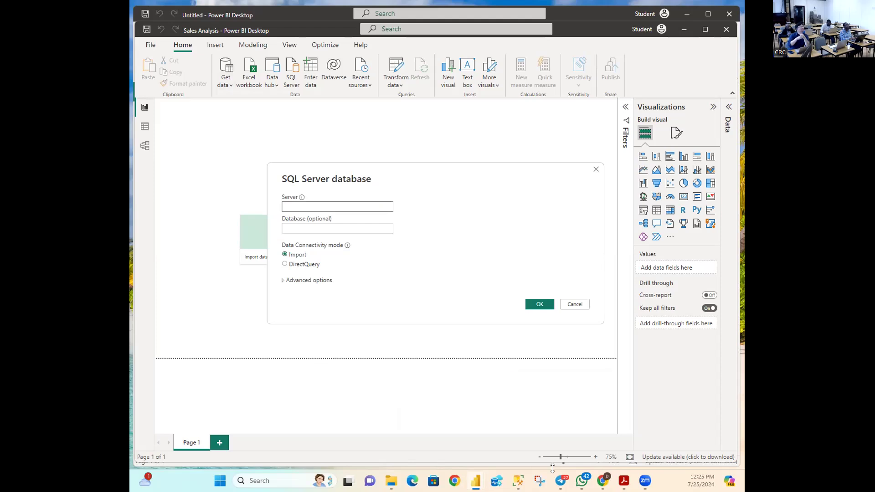
{"action": "mouse_move", "coordinate": [624, 481]}
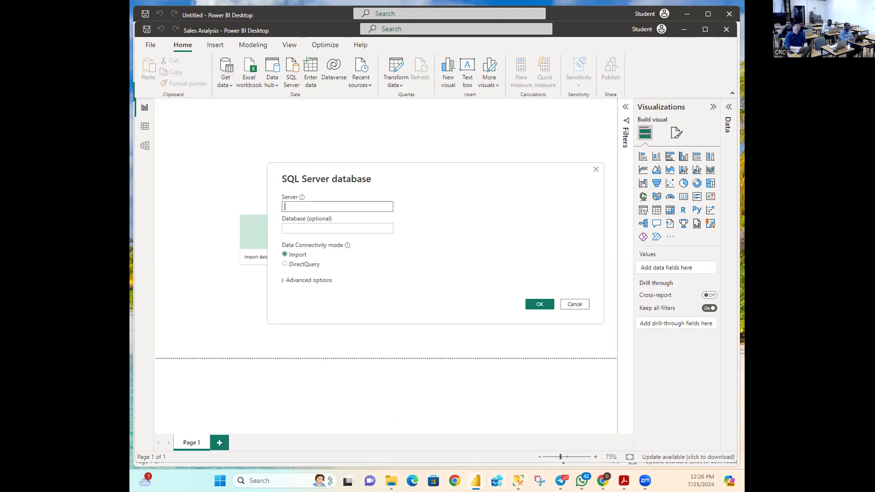
{"action": "left_click", "coordinate": [518, 481]}
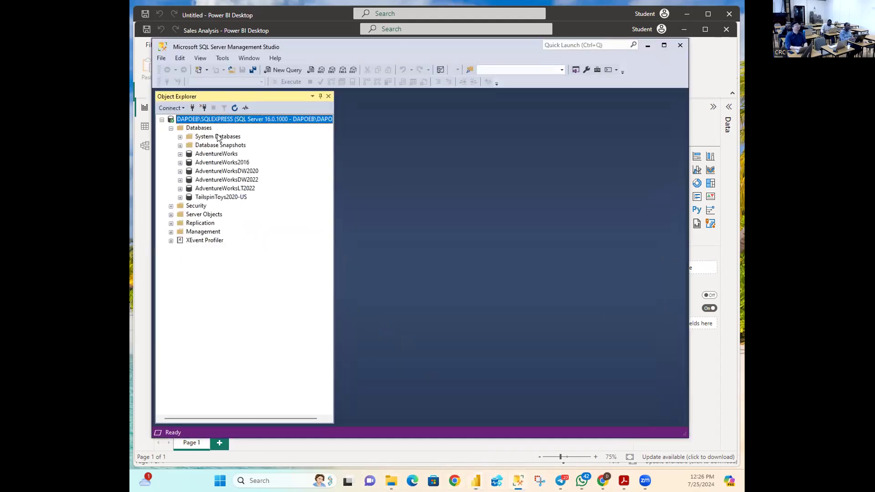
Step: Read the DAPOEB\SQLEXPRESS server name from SSMS's Database Engine connection form, then minimize SSMS
{"action": "left_click", "coordinate": [175, 108]}
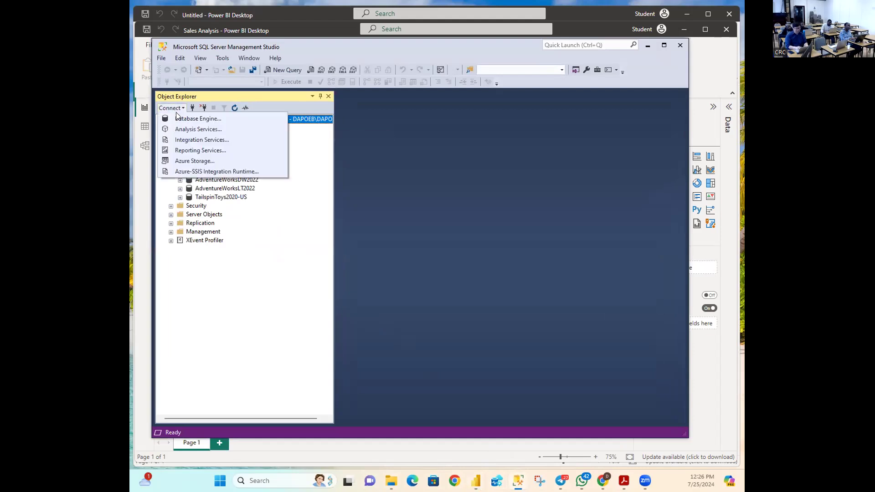
{"action": "left_click", "coordinate": [197, 118]}
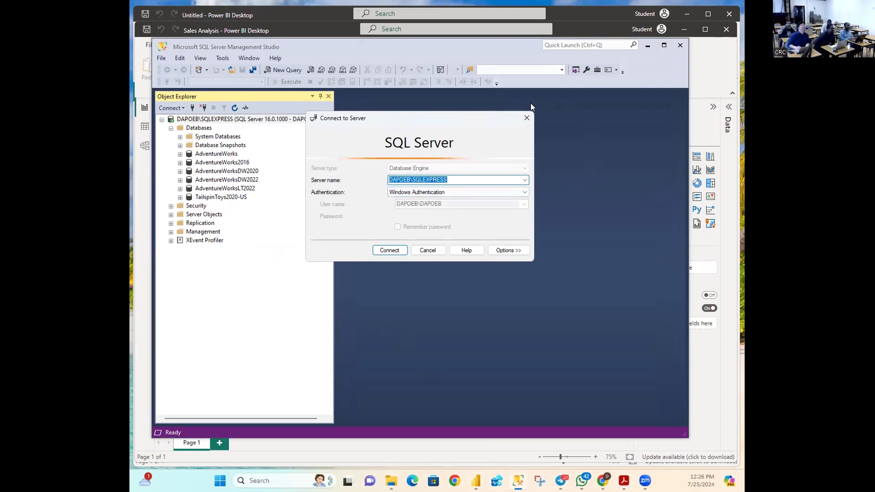
{"action": "left_click", "coordinate": [432, 250]}
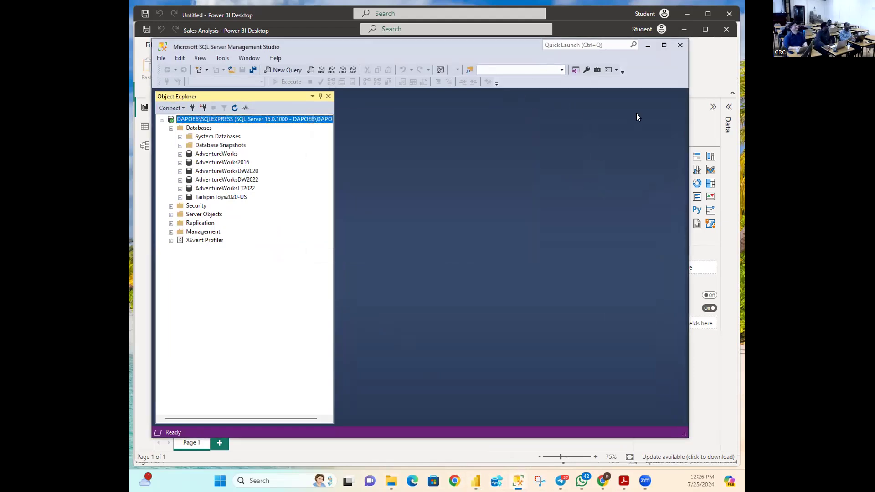
{"action": "left_click", "coordinate": [648, 46]}
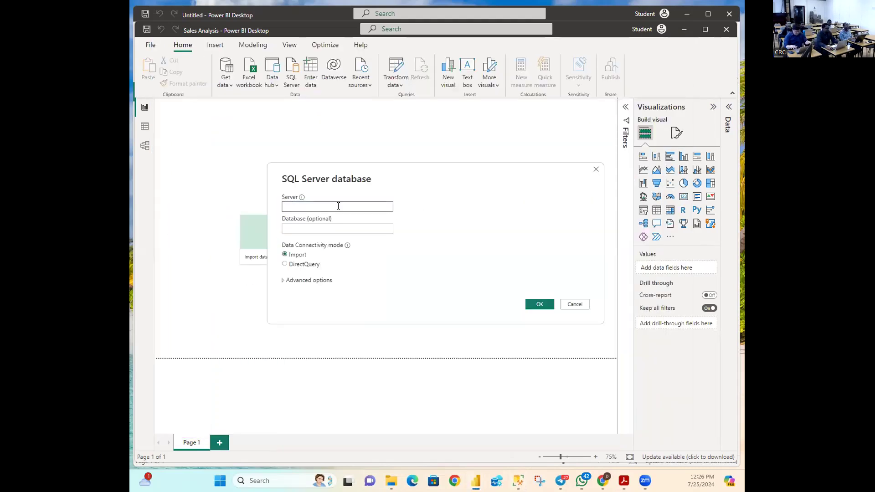
Step: Paste DAPOEB\SQLEXPRESS into the Server field and switch back to Management Studio
{"action": "type", "text": "DAPOEB\\SQLEXPRESS"}
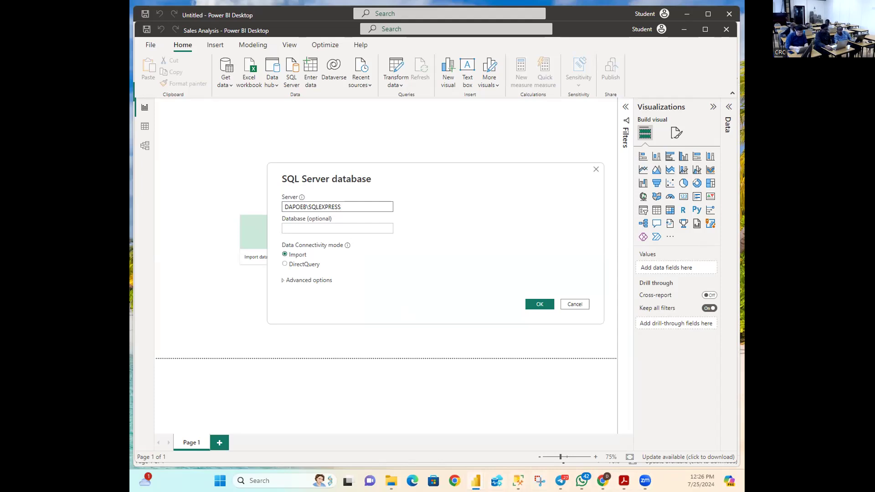
{"action": "mouse_move", "coordinate": [518, 481]}
{"action": "left_click", "coordinate": [503, 430]}
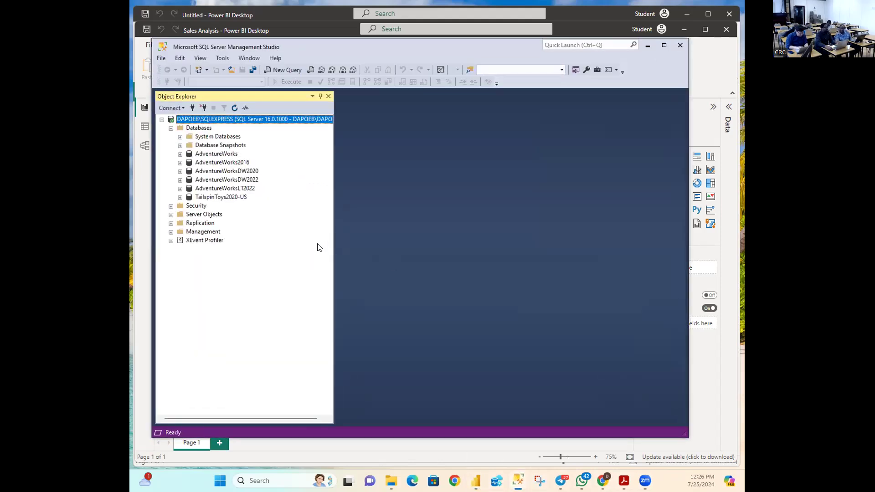
Step: Copy the AdventureWorksDW2020 name via Rename in SSMS, then focus Power BI's Database field
{"action": "left_click", "coordinate": [217, 172]}
{"action": "right_click", "coordinate": [217, 173]}
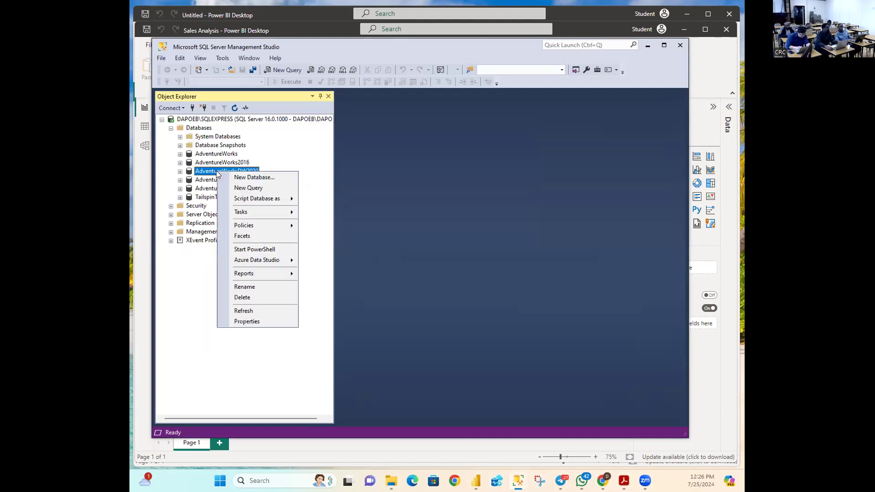
{"action": "left_click", "coordinate": [239, 288]}
{"action": "key", "text": "ctrl+c"}
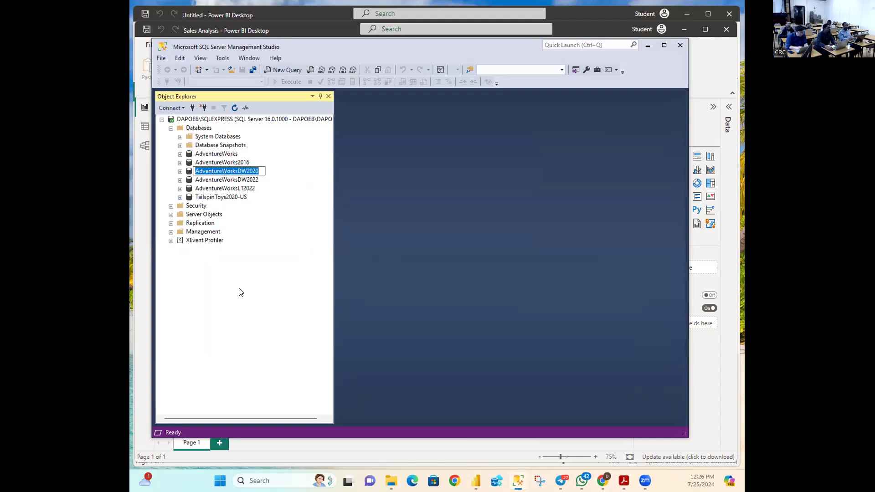
{"action": "left_click", "coordinate": [648, 45]}
{"action": "left_click", "coordinate": [314, 228]}
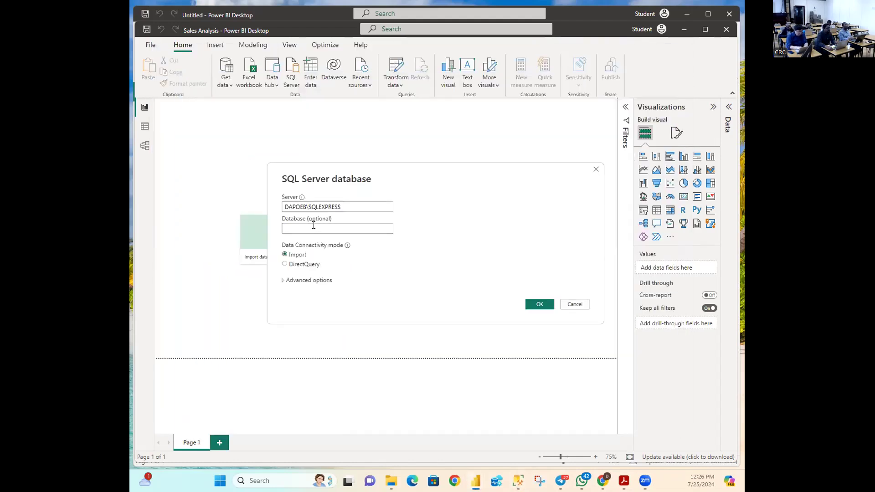
Step: Paste AdventureWorksDW2020 as the database, keeping Import mode, then switch to Management Studio
{"action": "key", "text": "ctrl+v"}
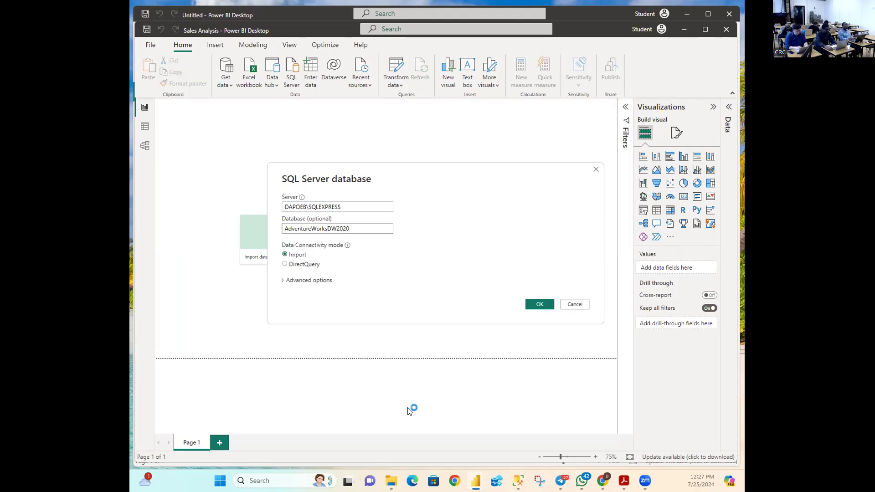
{"action": "mouse_move", "coordinate": [519, 480]}
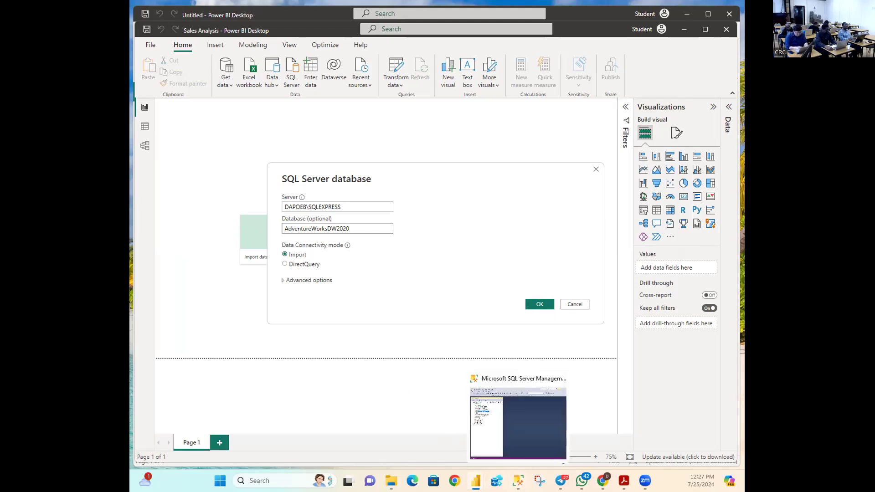
{"action": "left_click", "coordinate": [486, 453]}
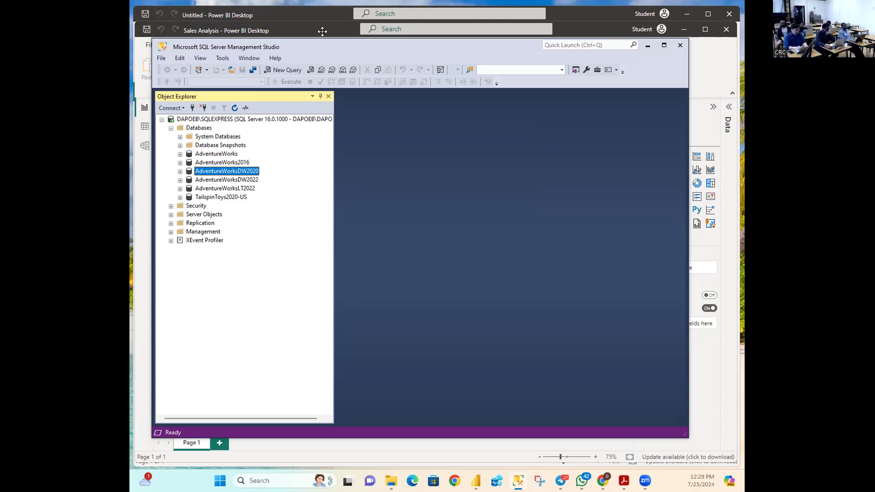
Step: Return to Power BI's filled-in SQL Server connection form
{"action": "left_click", "coordinate": [711, 34]}
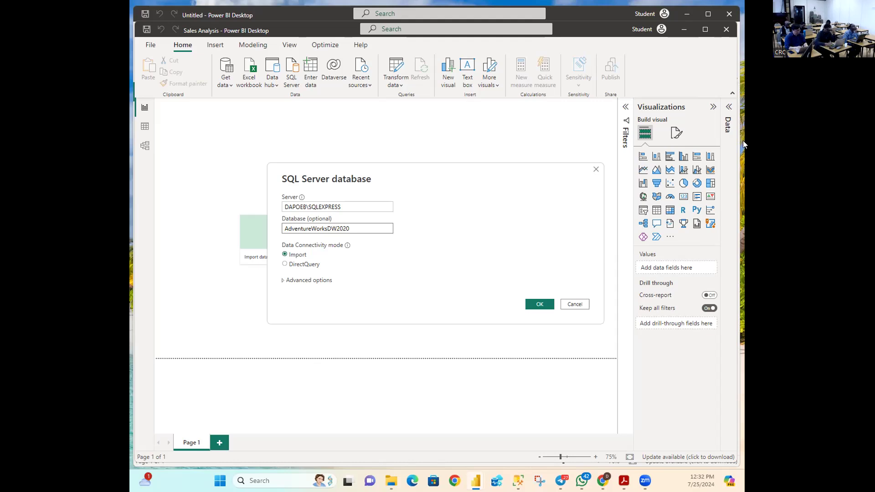
Step: Confirm the DAPOEB\SQLEXPRESS / AdventureWorksDW2020 connection with OK to reach the Navigator
{"action": "left_click", "coordinate": [537, 310]}
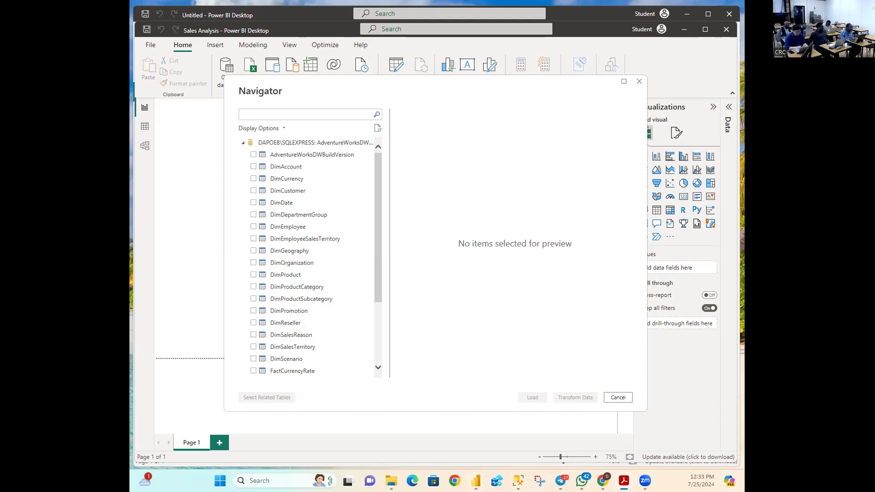
Step: Switch back to Power BI Desktop's AdventureWorksDW Navigator with Alt+Tab
{"action": "key", "text": "alt+Tab"}
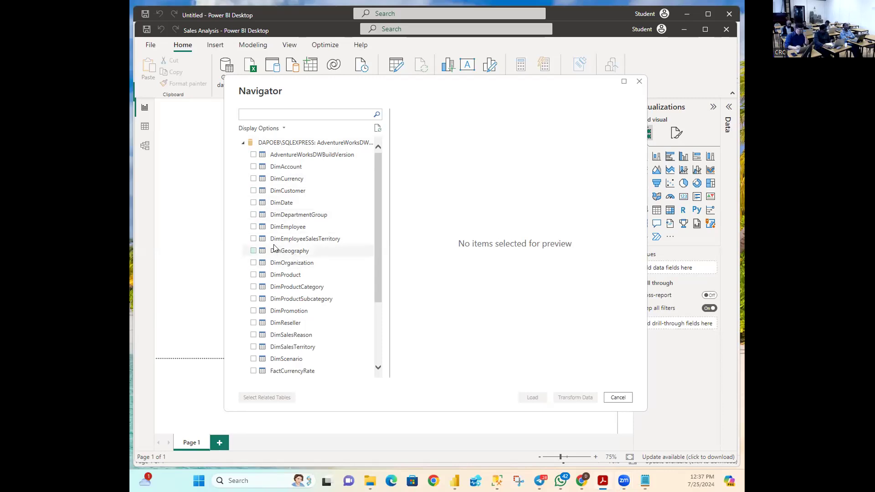
Step: Tick DimEmployee, DimEmployeeSalesTerritory, DimProduct, DimReseller and DimSalesTerritory in the Navigator
{"action": "left_click", "coordinate": [253, 227]}
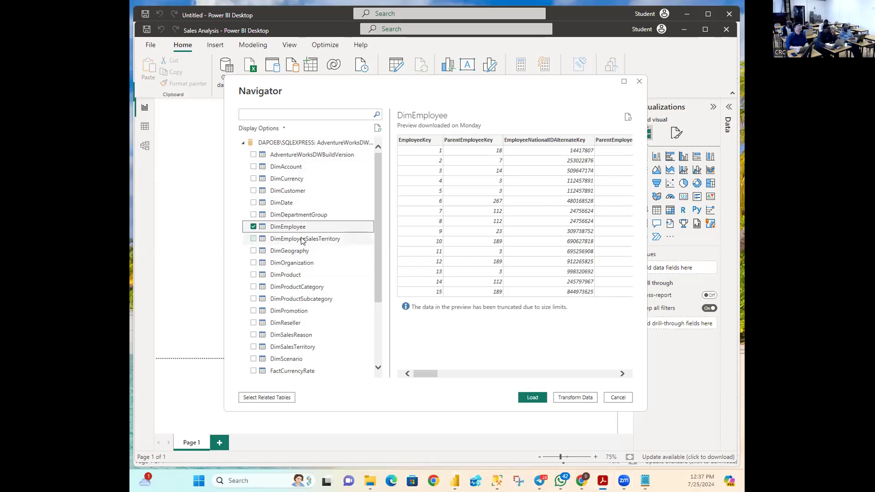
{"action": "left_click", "coordinate": [252, 240]}
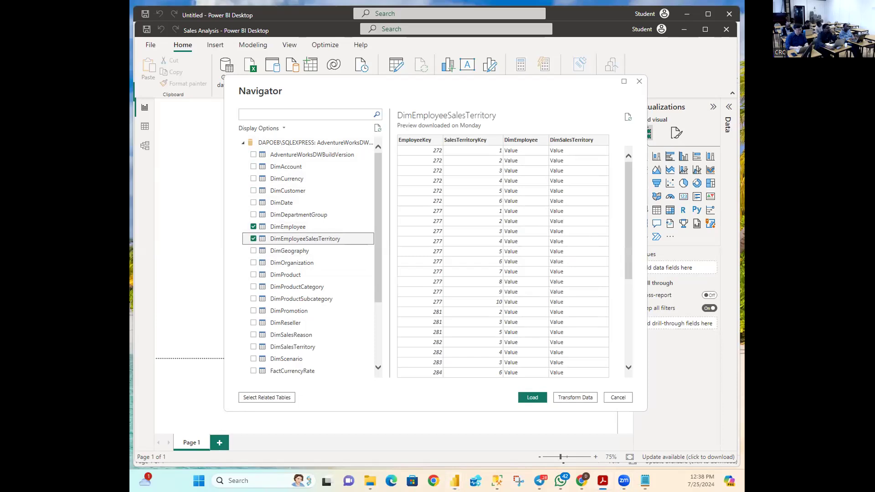
{"action": "left_click", "coordinate": [254, 276]}
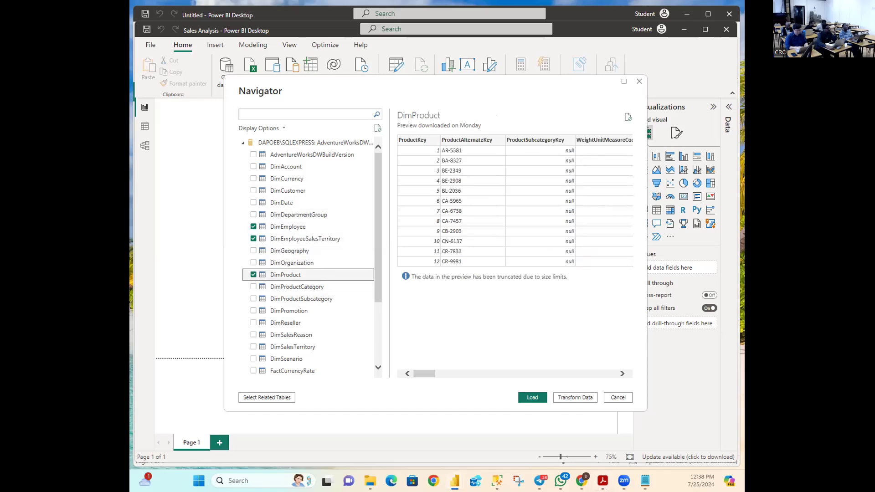
{"action": "left_click", "coordinate": [254, 323]}
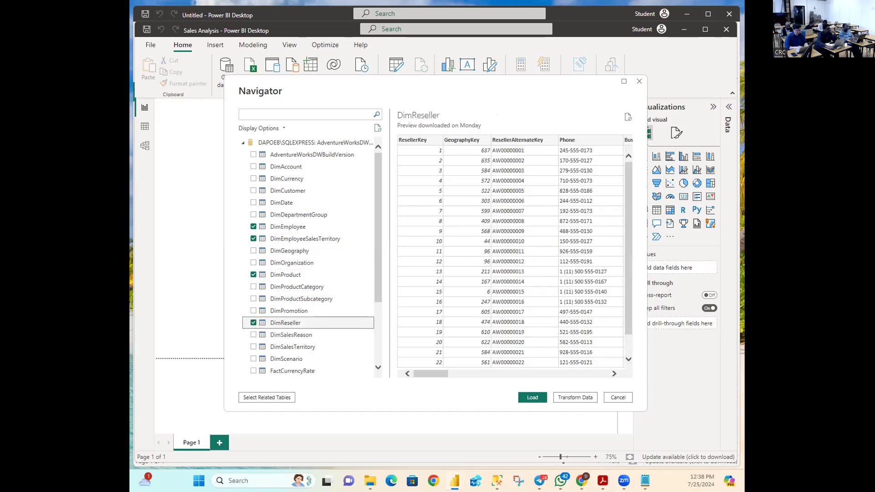
{"action": "left_click", "coordinate": [254, 348]}
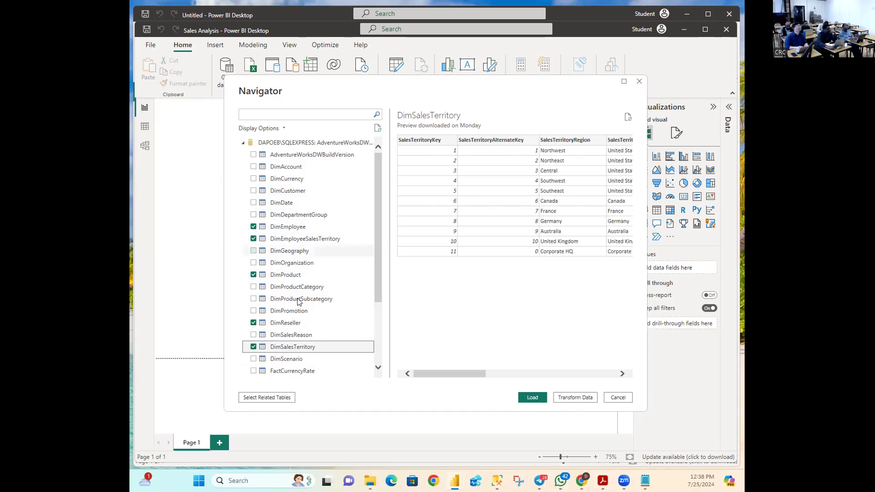
{"action": "scroll", "coordinate": [291, 252], "scroll_direction": "down", "scroll_amount": 3}
{"action": "scroll", "coordinate": [298, 303], "scroll_direction": "down", "scroll_amount": 1}
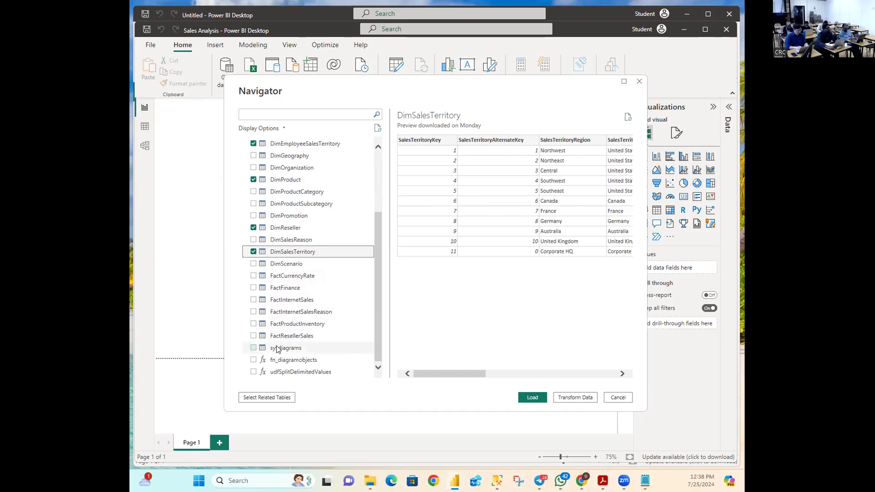
Step: Preview and tick FactResellerSales as the sixth table to import
{"action": "left_click", "coordinate": [264, 338]}
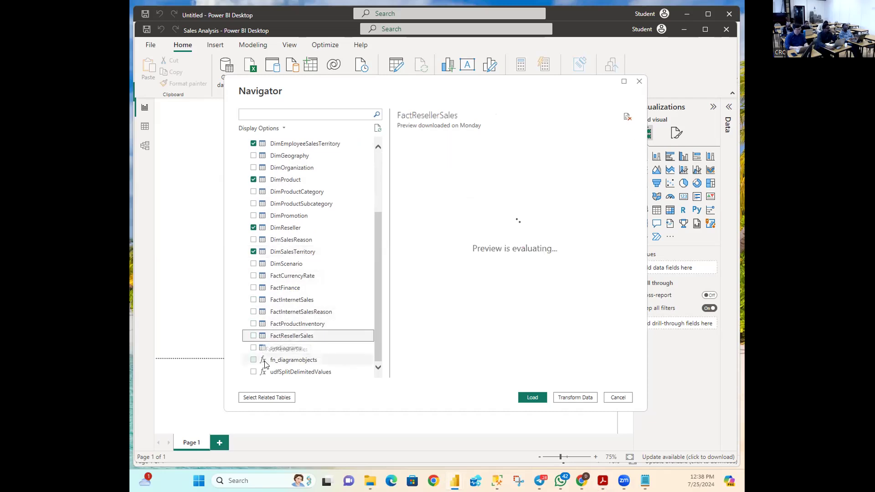
{"action": "left_click", "coordinate": [253, 336]}
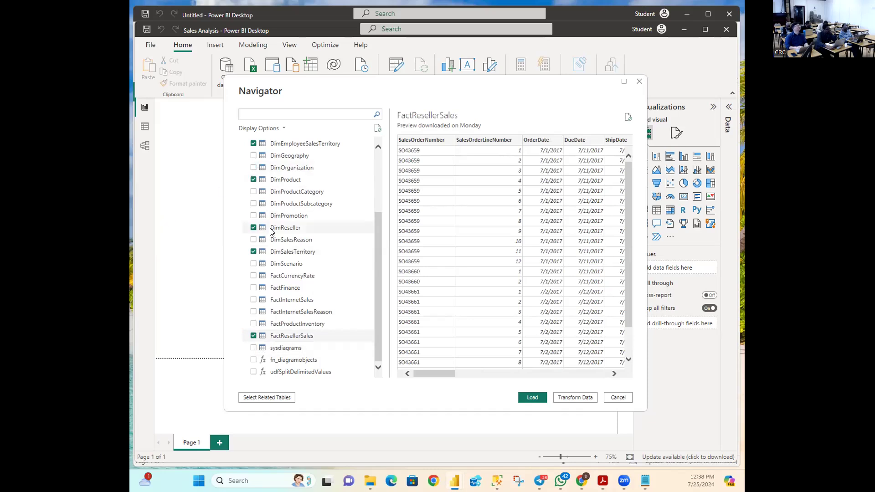
{"action": "scroll", "coordinate": [262, 246], "scroll_direction": "up", "scroll_amount": 3}
{"action": "scroll", "coordinate": [272, 236], "scroll_direction": "down", "scroll_amount": 1}
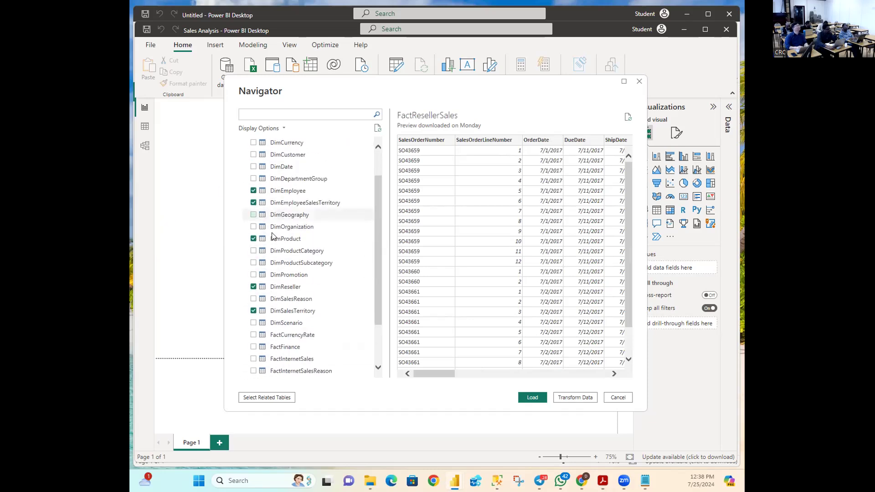
{"action": "scroll", "coordinate": [266, 267], "scroll_direction": "down", "scroll_amount": 1}
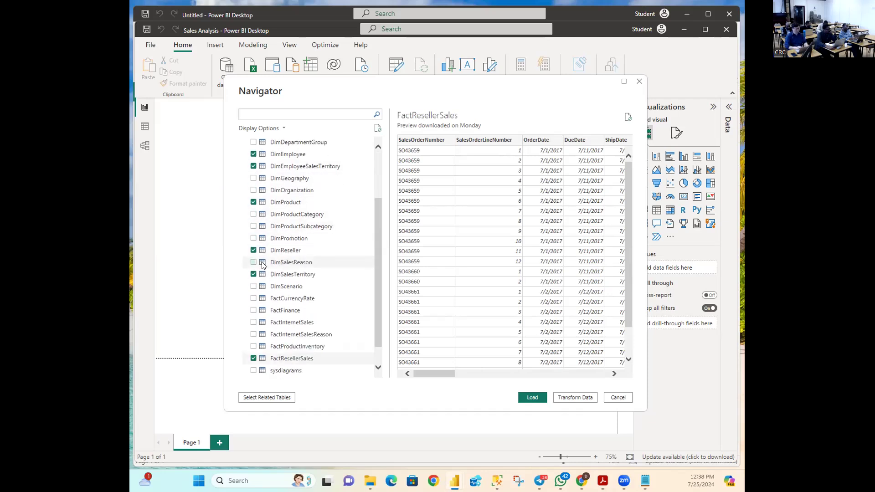
{"action": "scroll", "coordinate": [258, 355], "scroll_direction": "down", "scroll_amount": 1}
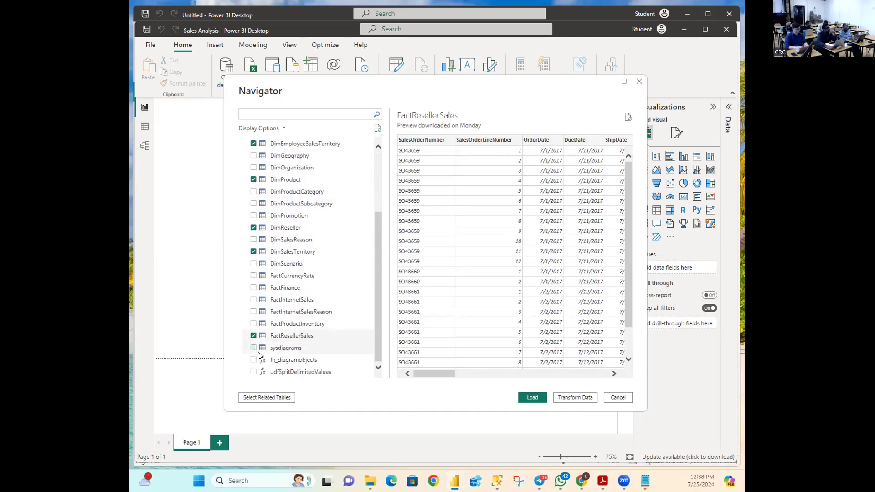
{"action": "scroll", "coordinate": [273, 327], "scroll_direction": "up", "scroll_amount": 3}
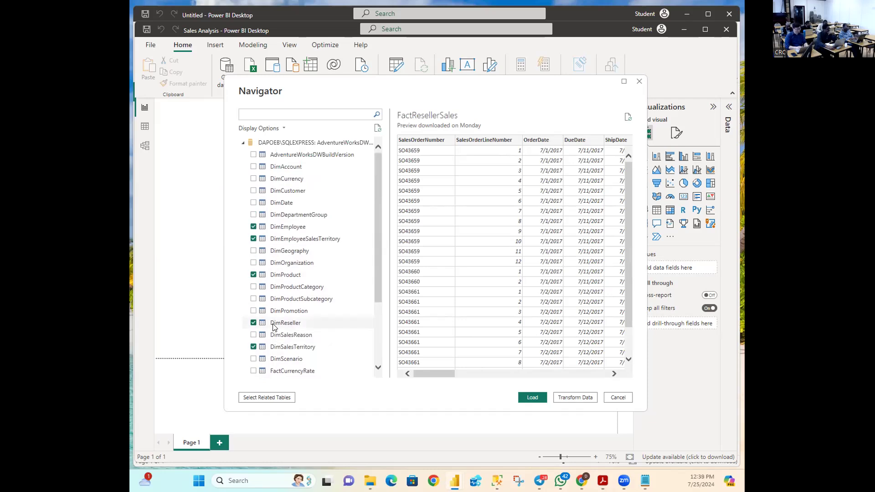
{"action": "scroll", "coordinate": [274, 327], "scroll_direction": "down", "scroll_amount": 3}
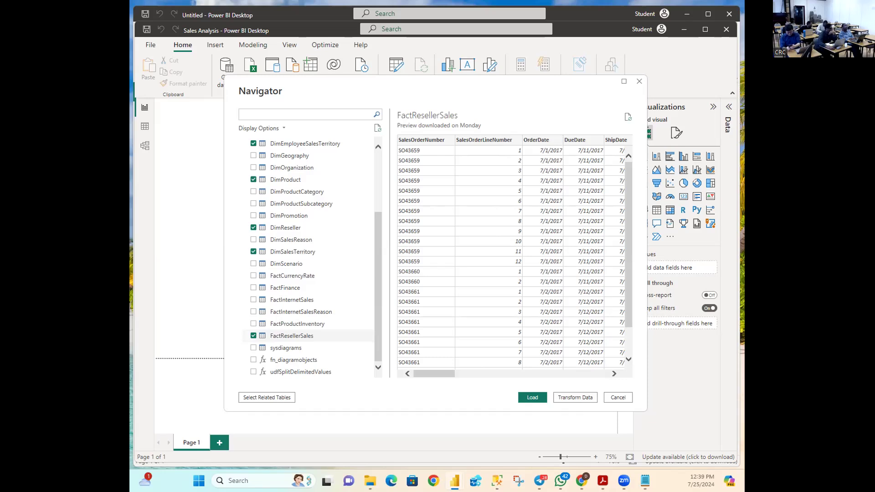
Step: Review the six selected tables and open them in Power Query Editor with Transform Data
{"action": "scroll", "coordinate": [280, 246], "scroll_direction": "up", "scroll_amount": 4}
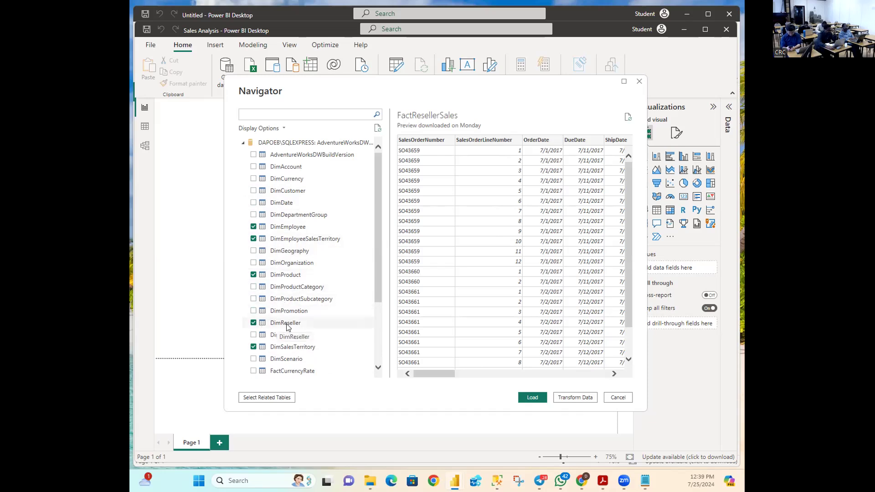
{"action": "scroll", "coordinate": [294, 326], "scroll_direction": "down", "scroll_amount": 1}
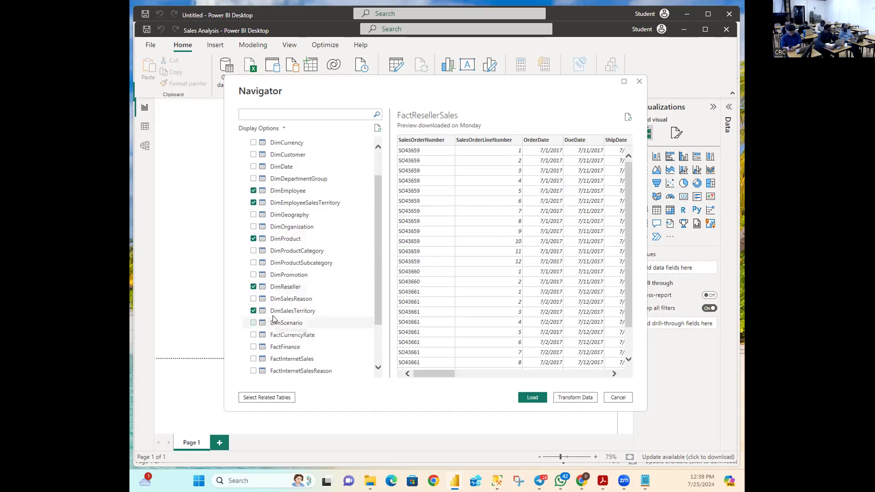
{"action": "scroll", "coordinate": [281, 319], "scroll_direction": "down", "scroll_amount": 1}
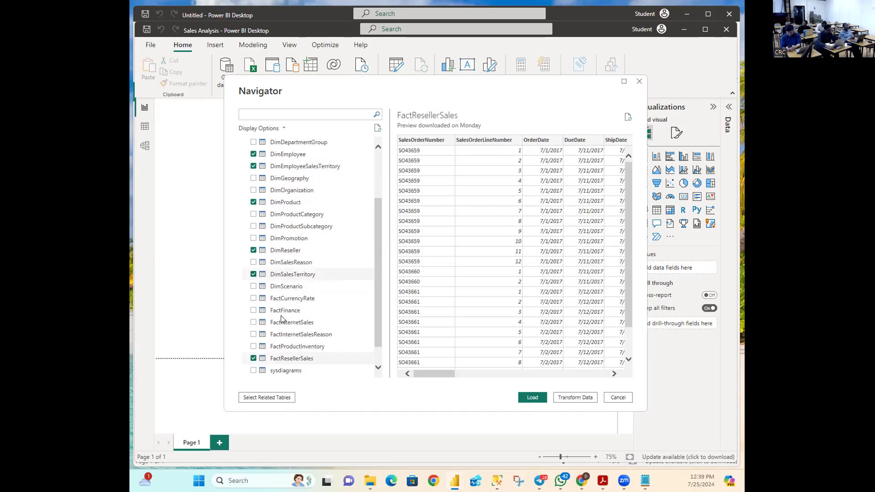
{"action": "scroll", "coordinate": [281, 319], "scroll_direction": "down", "scroll_amount": 1}
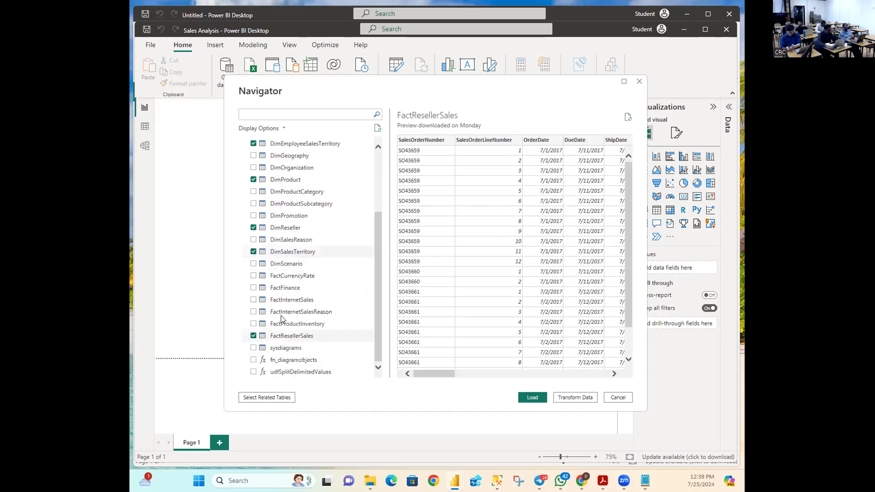
{"action": "scroll", "coordinate": [281, 318], "scroll_direction": "up", "scroll_amount": 2}
{"action": "scroll", "coordinate": [281, 317], "scroll_direction": "down", "scroll_amount": 2}
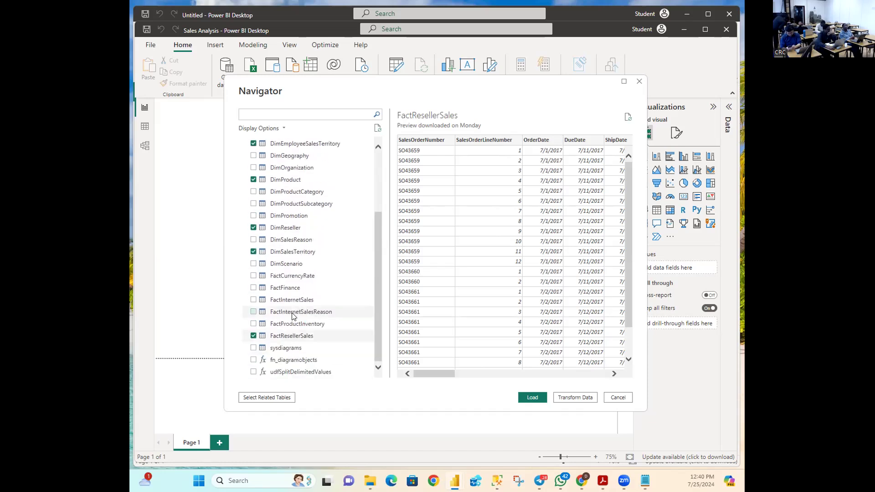
{"action": "left_click", "coordinate": [568, 398]}
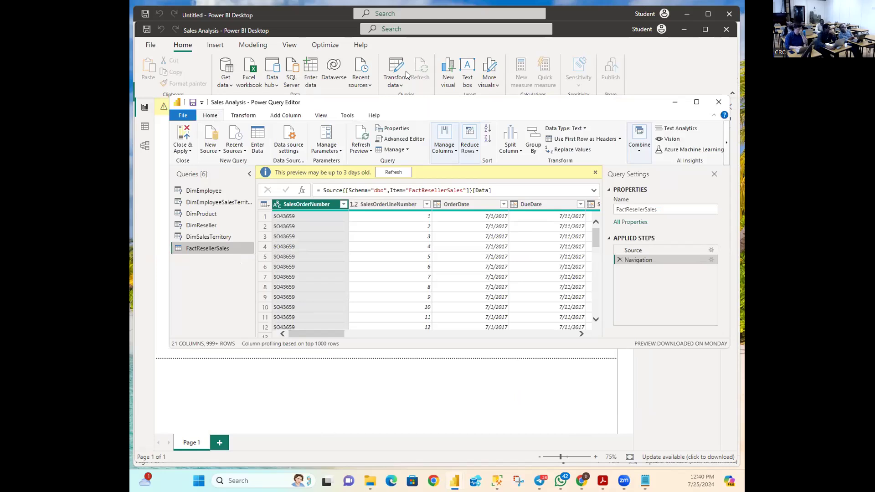
Step: Move the Power Query Editor window, holding the six queries, up and left
{"action": "left_click_drag", "start_coordinate": [425, 106], "coordinate": [410, 75]}
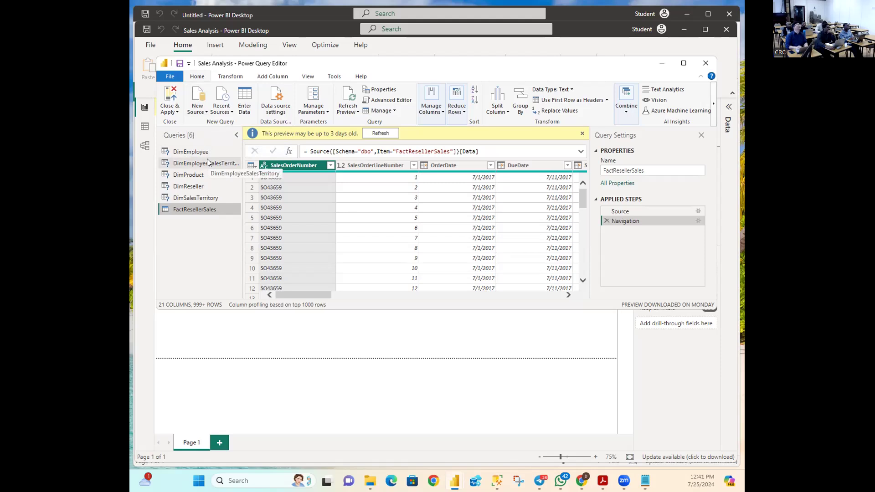
Step: Start a Text/CSV import from New Source, then cancel the file picker
{"action": "left_click", "coordinate": [199, 112]}
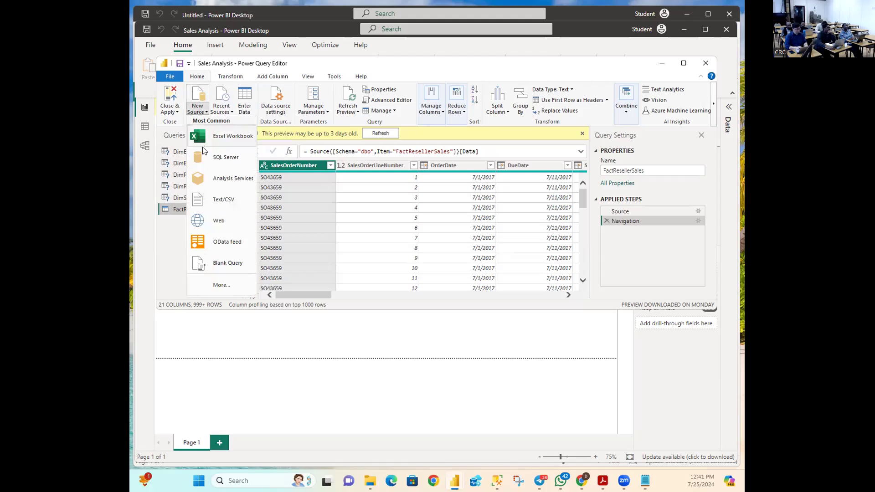
{"action": "left_click", "coordinate": [218, 200]}
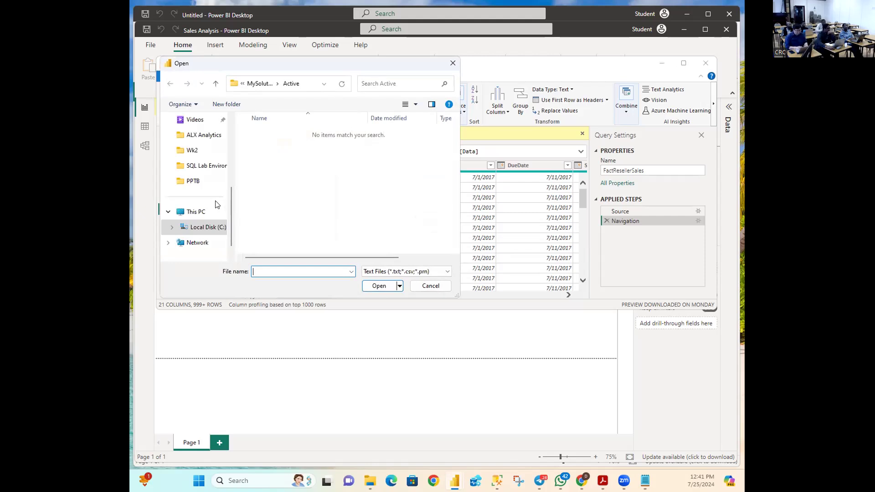
{"action": "left_click", "coordinate": [424, 287]}
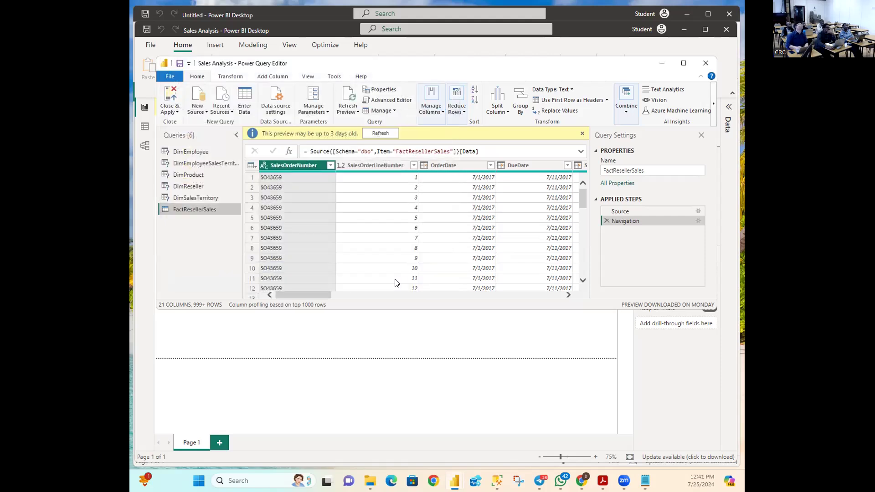
Step: Reopen the Text/CSV file picker, shift it down and right, then close it again
{"action": "left_click", "coordinate": [196, 108]}
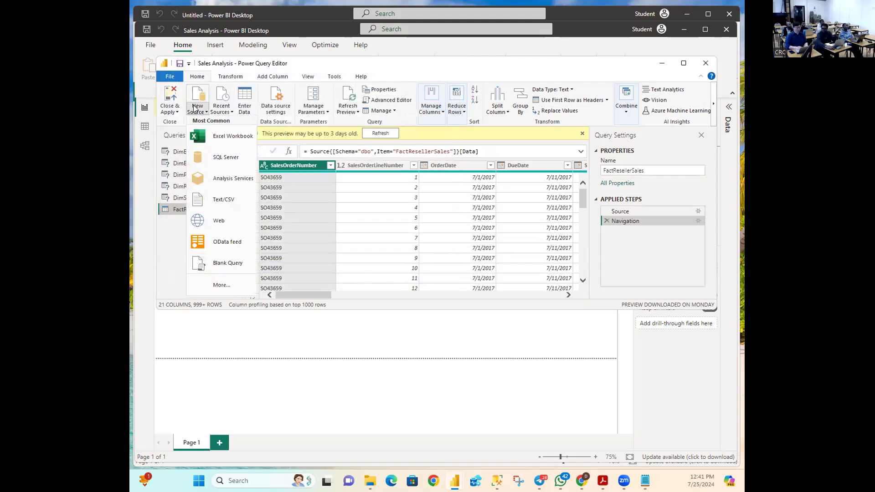
{"action": "left_click", "coordinate": [220, 201]}
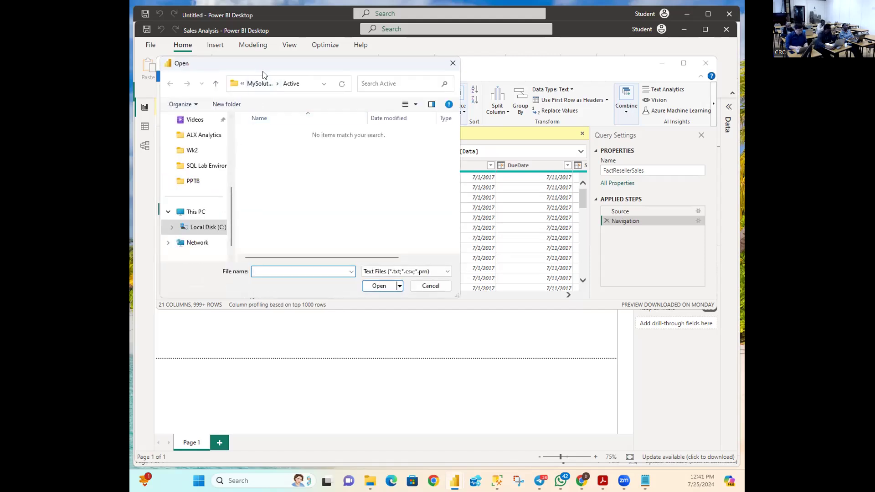
{"action": "left_click_drag", "start_coordinate": [262, 69], "coordinate": [327, 134]}
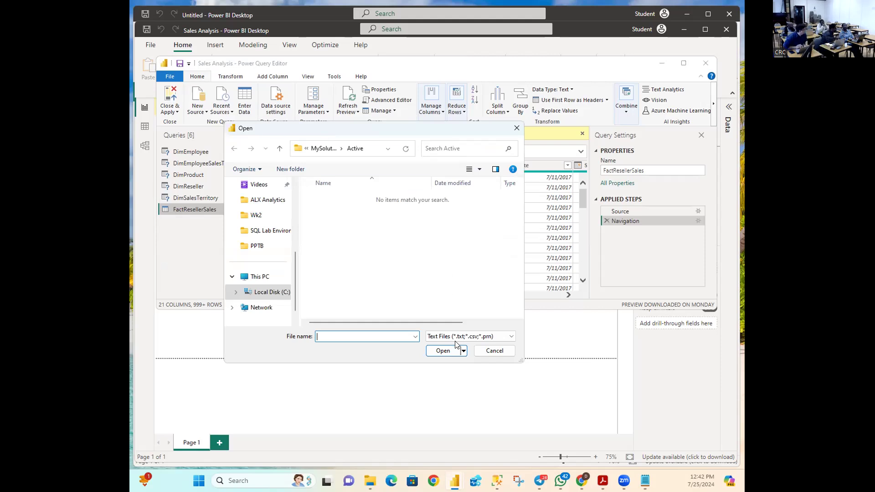
{"action": "left_click", "coordinate": [489, 354]}
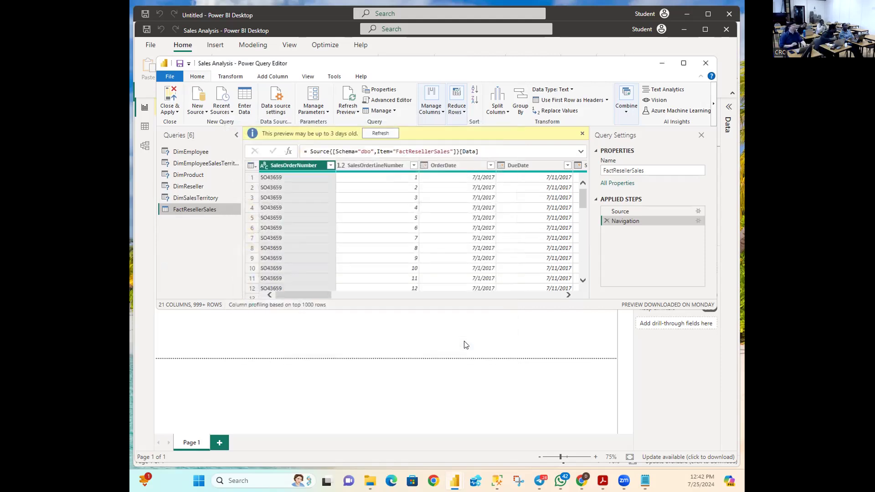
Step: Bring up the Text/CSV Open dialog a third time and centre it on screen
{"action": "left_click", "coordinate": [200, 112]}
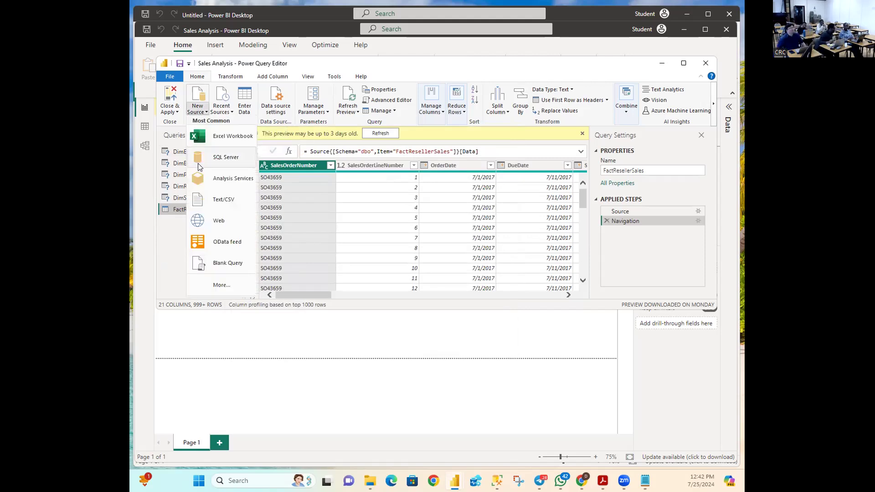
{"action": "left_click", "coordinate": [223, 201]}
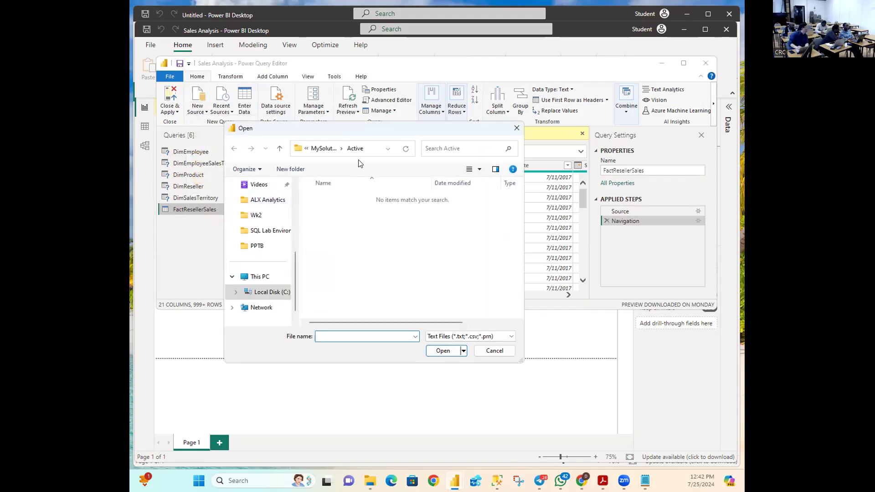
{"action": "left_click_drag", "start_coordinate": [368, 132], "coordinate": [341, 143]}
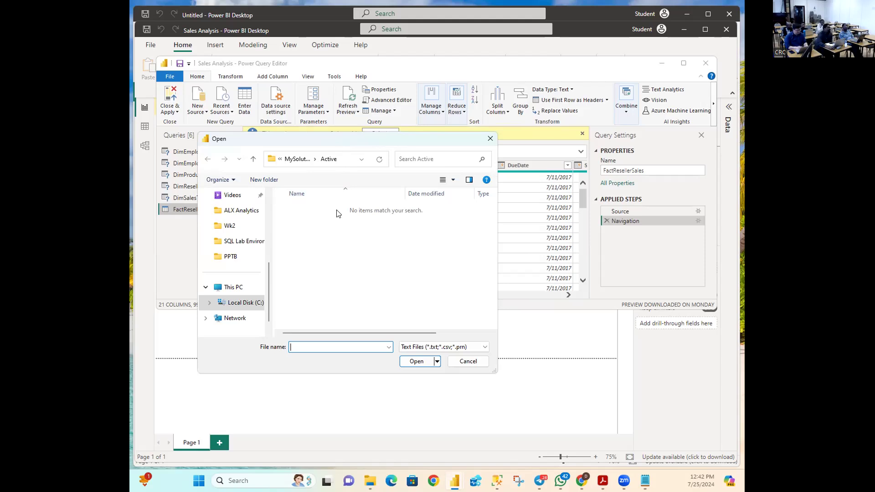
Step: Go up to PL300, enter Resources, and open ResellerSalesTargets.csv
{"action": "left_click", "coordinate": [252, 159]}
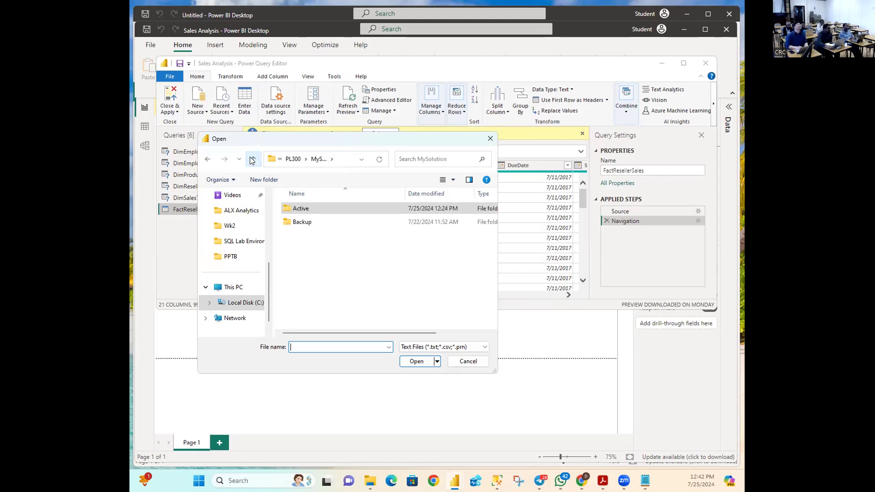
{"action": "left_click", "coordinate": [252, 159]}
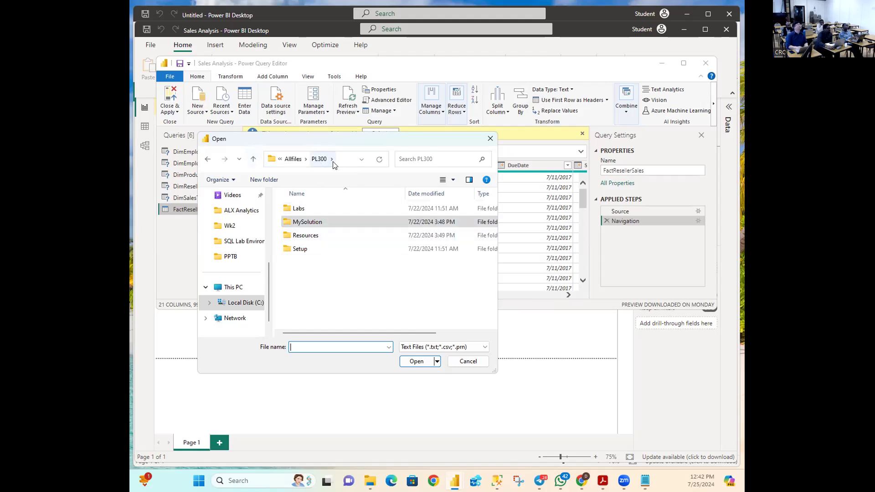
{"action": "double_click", "coordinate": [313, 236]}
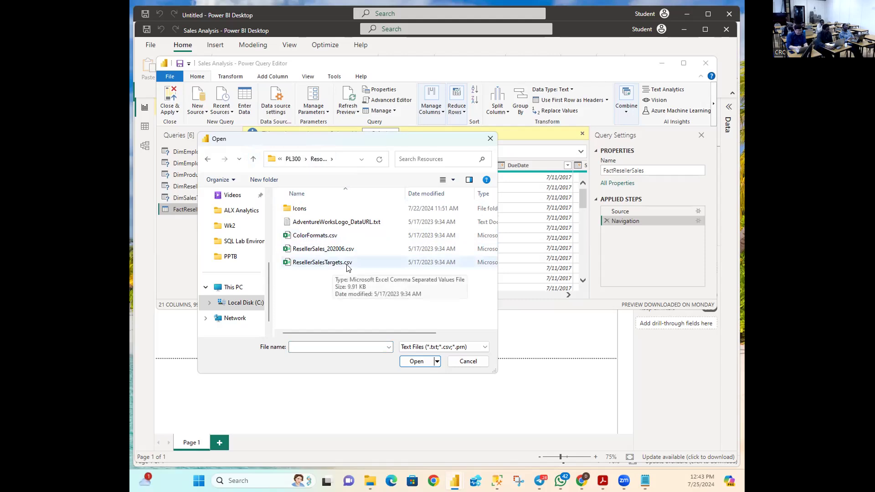
{"action": "left_click", "coordinate": [308, 265]}
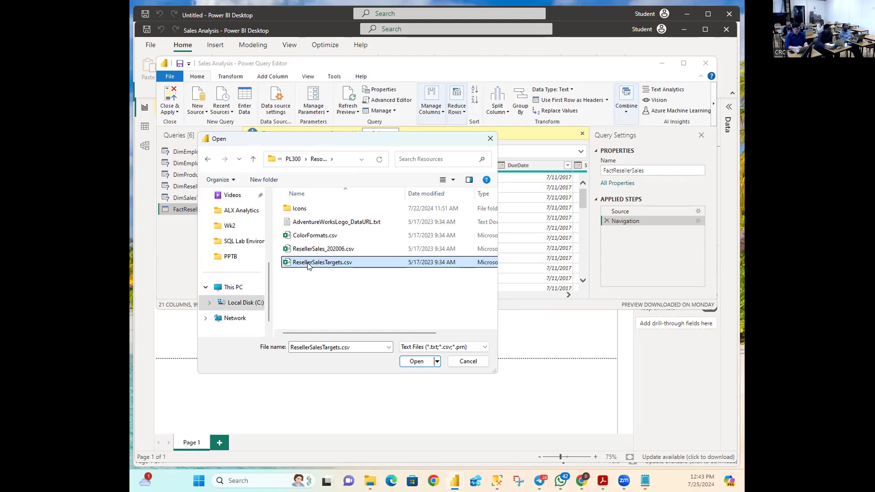
{"action": "left_click", "coordinate": [415, 362]}
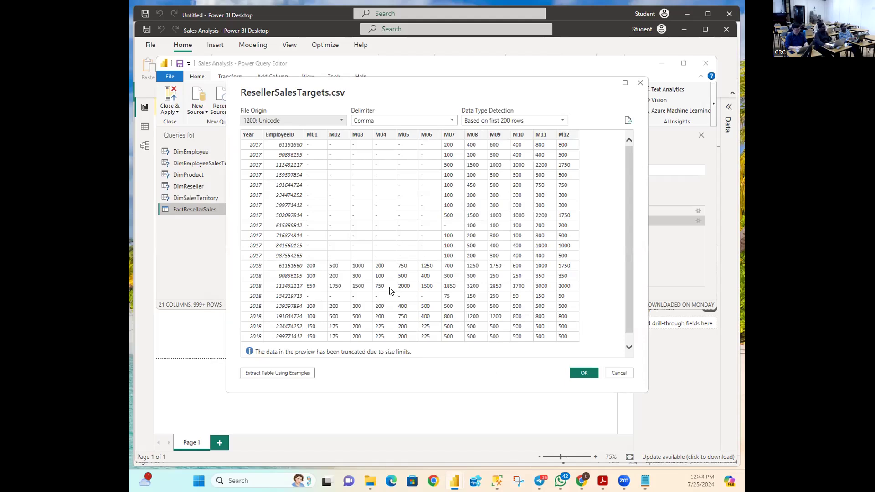
Step: Confirm the ResellerSalesTargets.csv preview to add it as a seventh query with 14 columns
{"action": "left_click", "coordinate": [583, 373]}
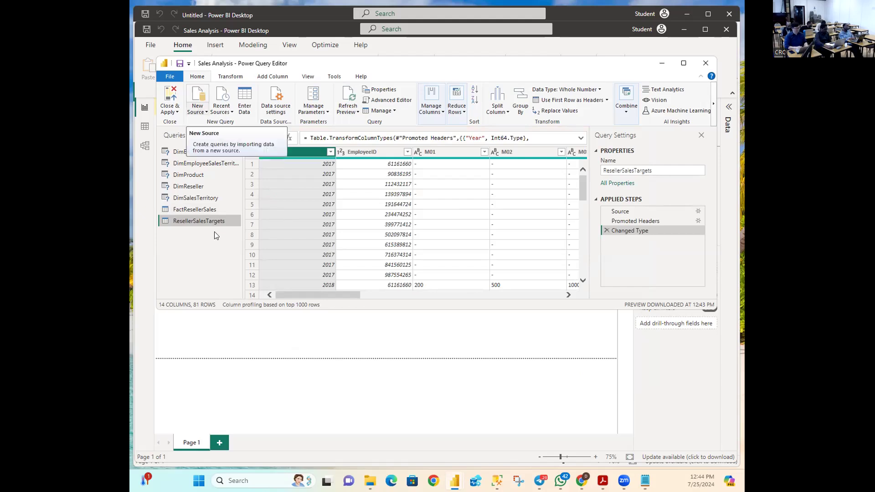
Step: Import ColorFormats.csv through Text/CSV and confirm its colour, background and font code preview
{"action": "left_click", "coordinate": [198, 109]}
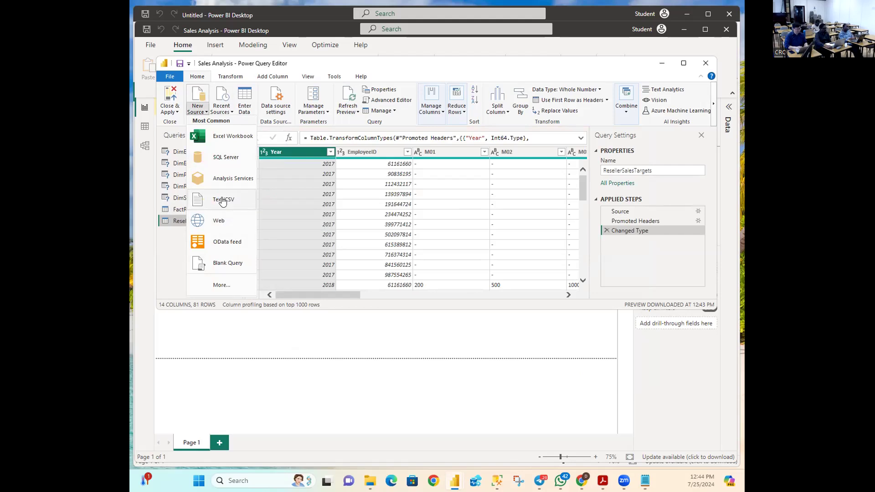
{"action": "left_click", "coordinate": [222, 201]}
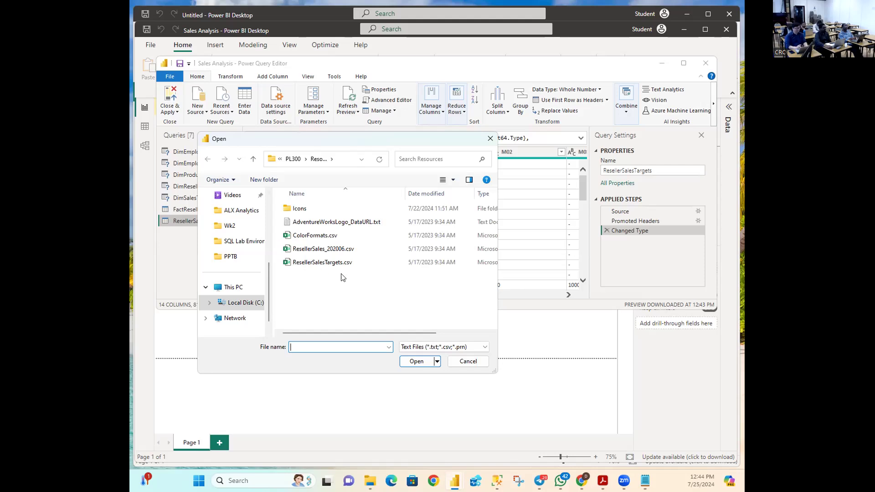
{"action": "left_click", "coordinate": [318, 236]}
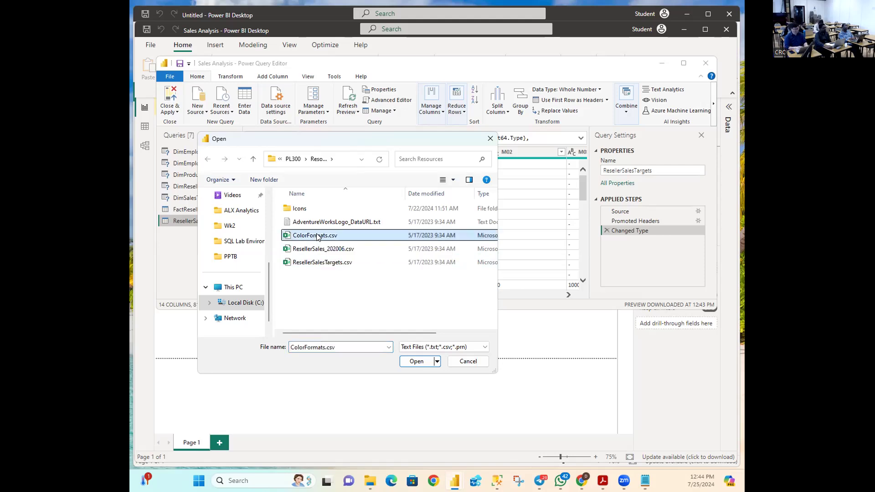
{"action": "left_click", "coordinate": [415, 363]}
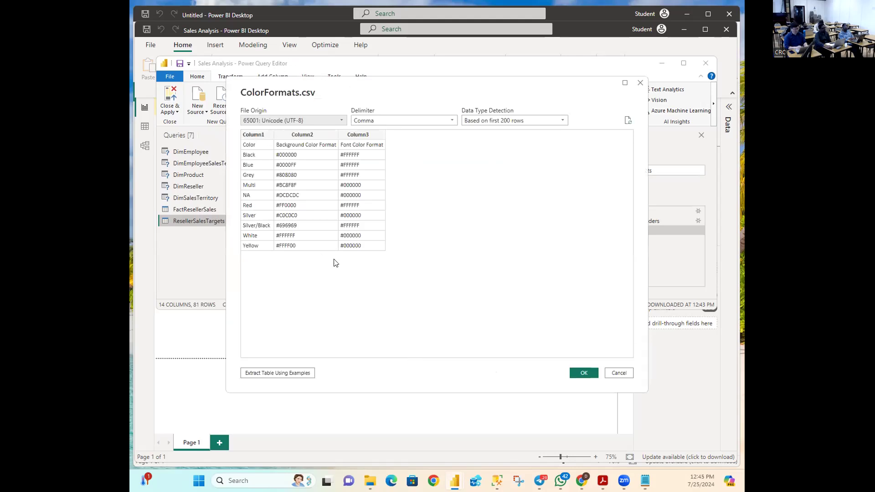
{"action": "left_click", "coordinate": [586, 373]}
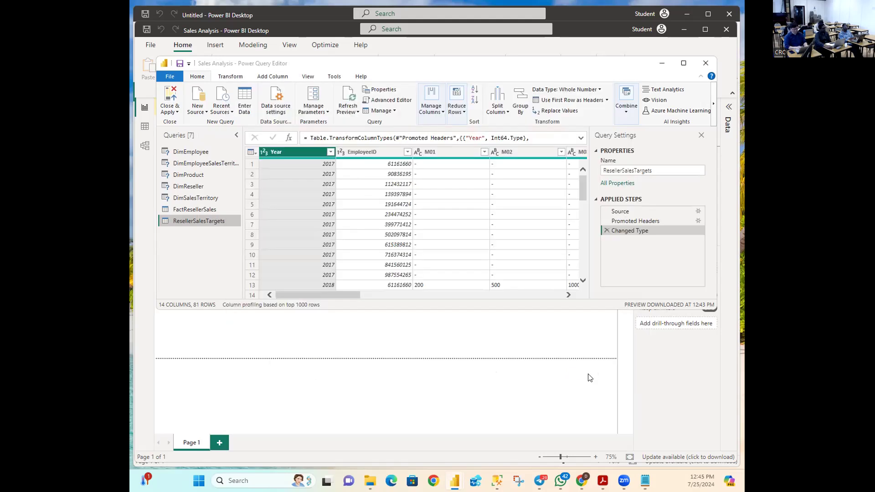
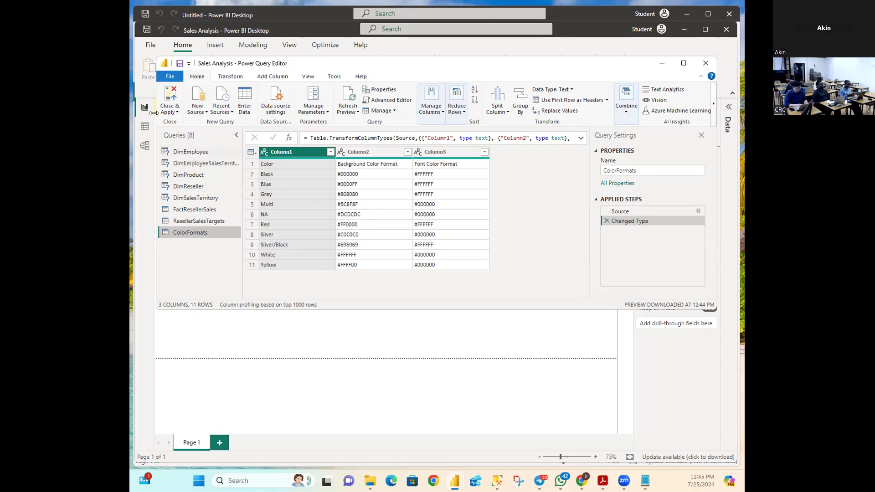
Step: Start an Excel workbook import from the new data source list, then cancel it
{"action": "left_click", "coordinate": [199, 106]}
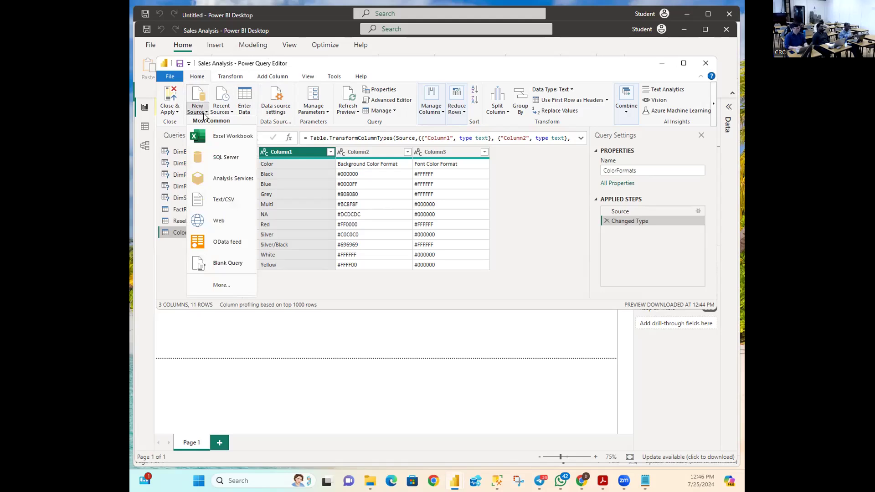
{"action": "left_click", "coordinate": [211, 137]}
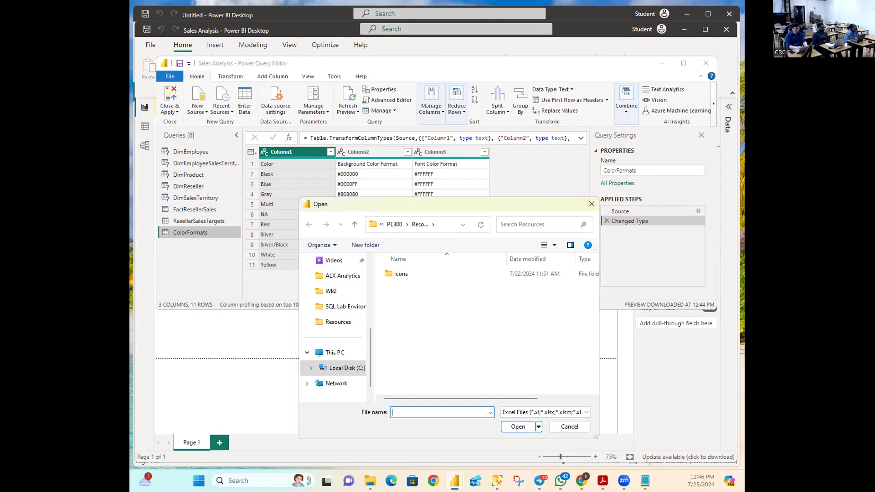
{"action": "left_click", "coordinate": [580, 430]}
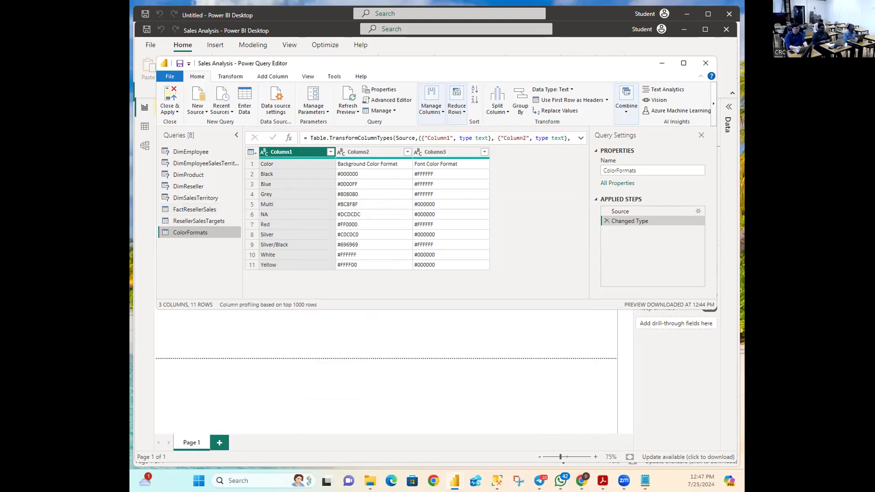
Step: Preview the DimEmployee query's employee table with 33 columns and 296 rows
{"action": "key", "text": "alt+Tab"}
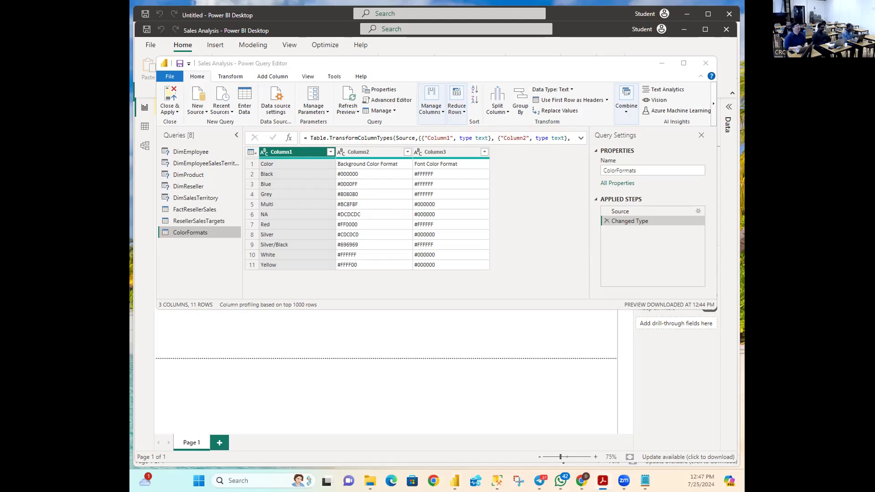
{"action": "left_click", "coordinate": [180, 153]}
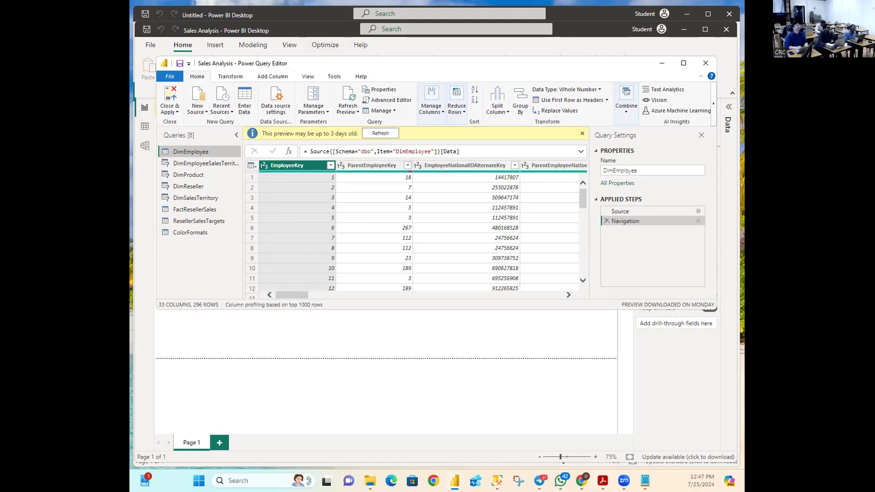
{"action": "key", "text": "alt+Tab"}
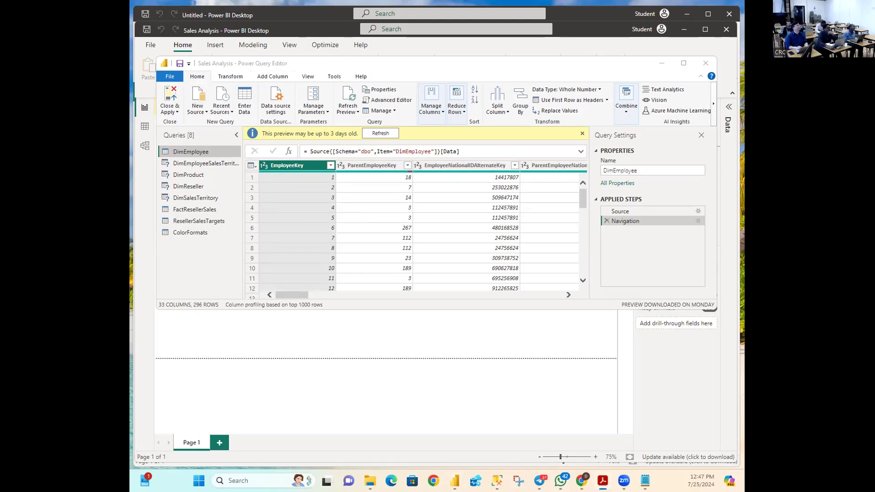
{"action": "key", "text": "alt+Tab"}
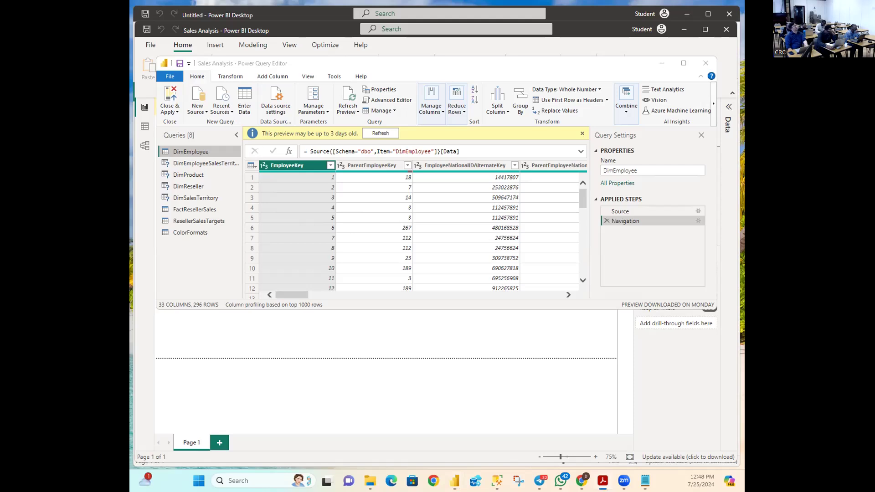
{"action": "key", "text": "alt+Tab"}
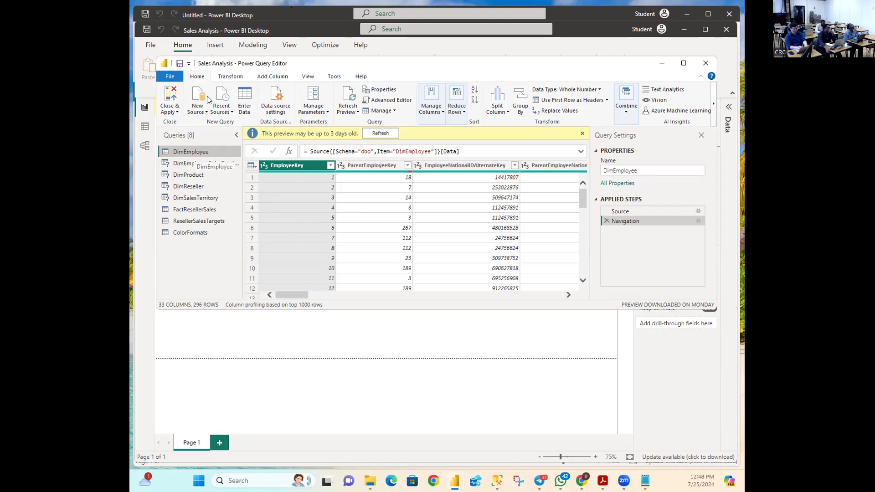
Step: Change the DimEmployee query's name to 'Salesperson' in the Query Settings Name box
{"action": "right_click", "coordinate": [193, 155]}
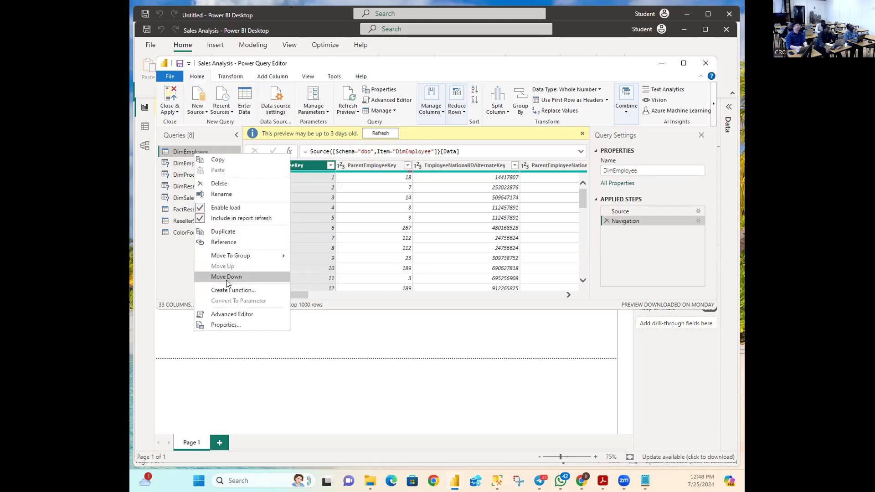
{"action": "left_click", "coordinate": [227, 195]}
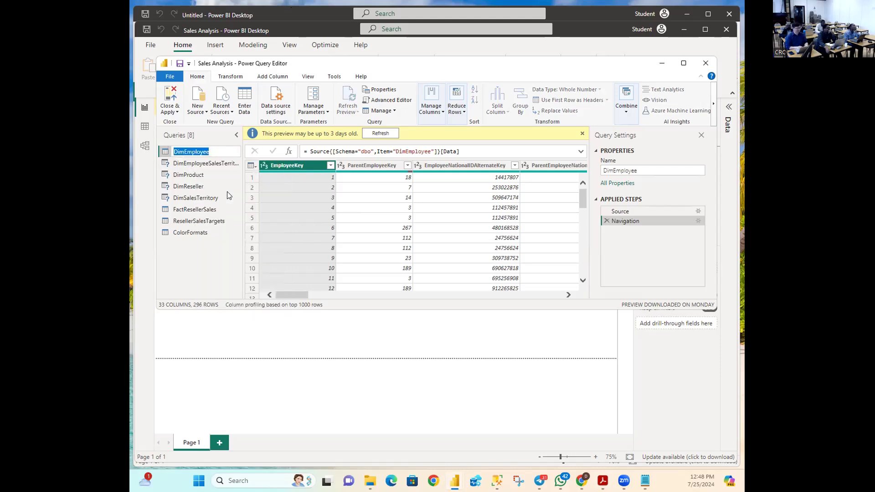
{"action": "key", "text": "Return"}
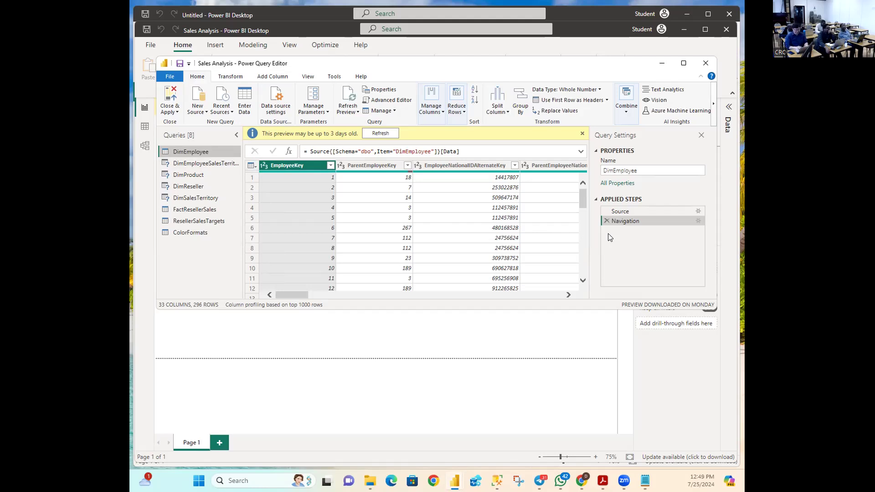
{"action": "left_click", "coordinate": [641, 172]}
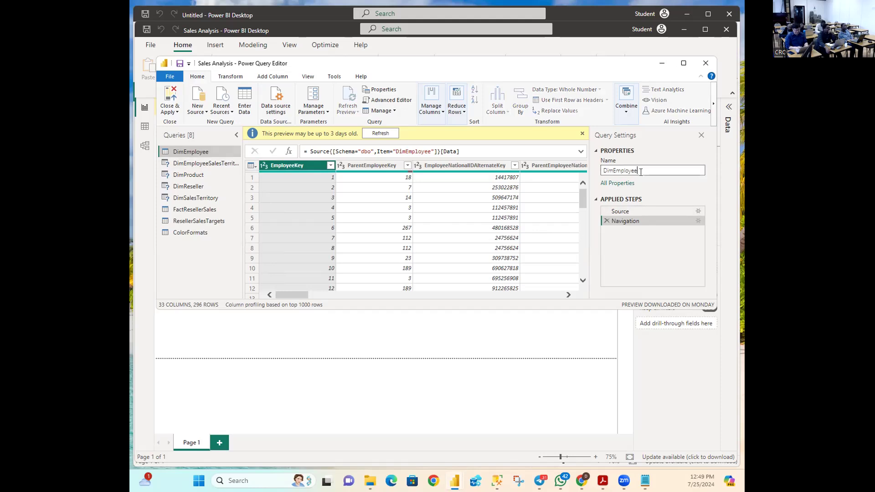
{"action": "key", "text": "BackSpace"}
{"action": "key", "text": "BackSpace"}
{"action": "key", "text": "BackSpace"}
{"action": "key", "text": "BackSpace"}
{"action": "key", "text": "BackSpace"}
{"action": "key", "text": "BackSpace"}
{"action": "key", "text": "BackSpace"}
{"action": "key", "text": "BackSpace"}
{"action": "key", "text": "BackSpace"}
{"action": "key", "text": "BackSpace"}
{"action": "key", "text": "BackSpace"}
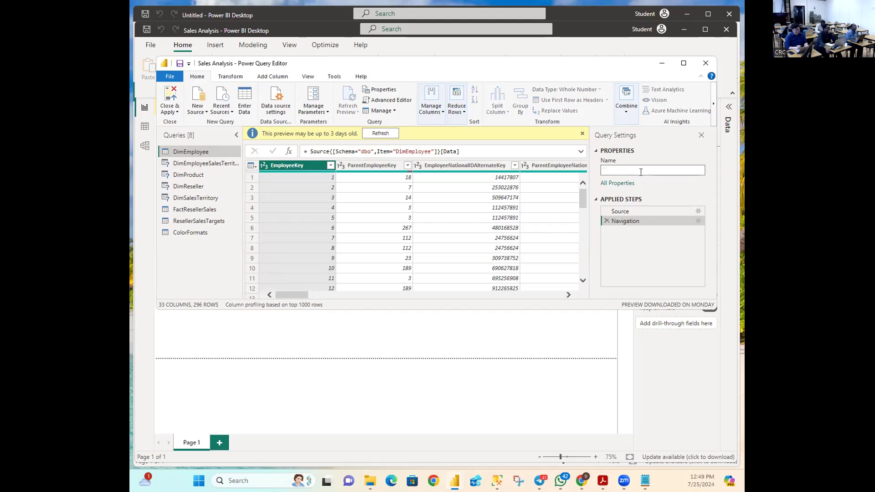
{"action": "type", "text": "Sale"}
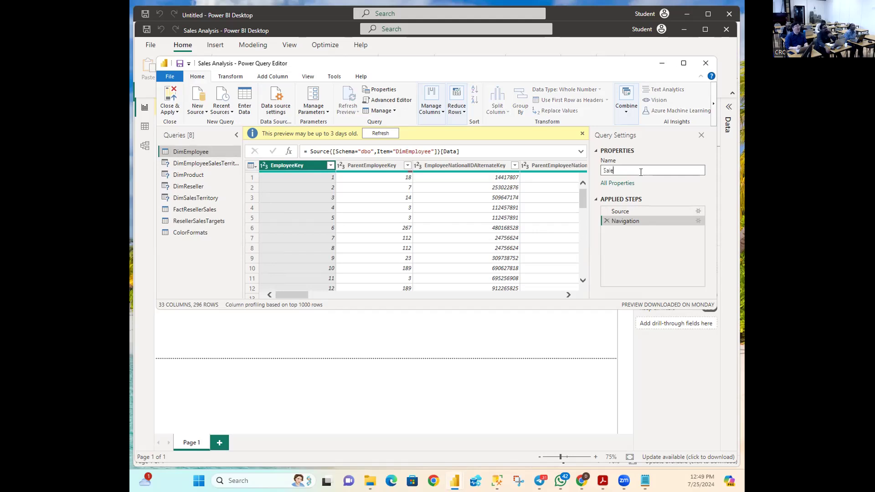
{"action": "type", "text": "spers"}
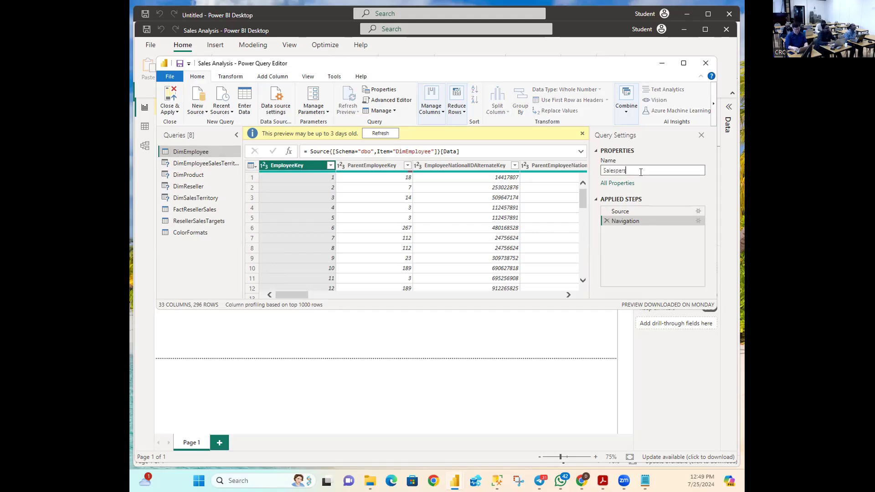
{"action": "type", "text": "on"}
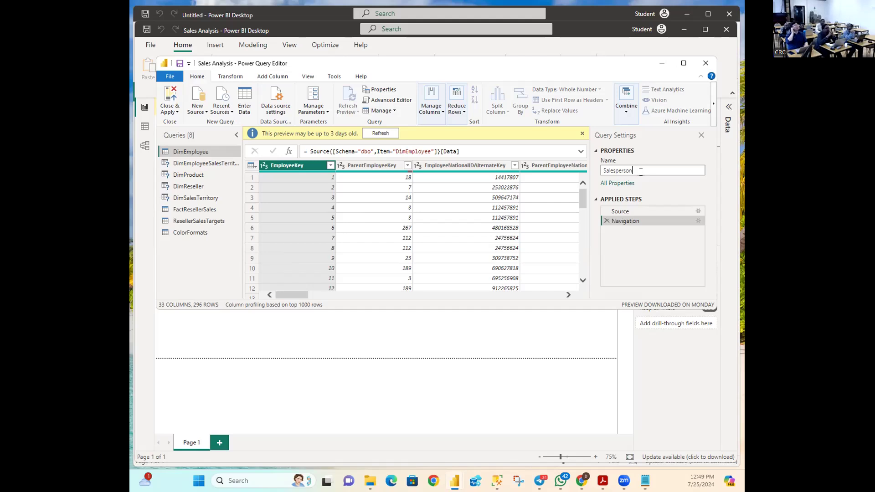
{"action": "key", "text": "Return"}
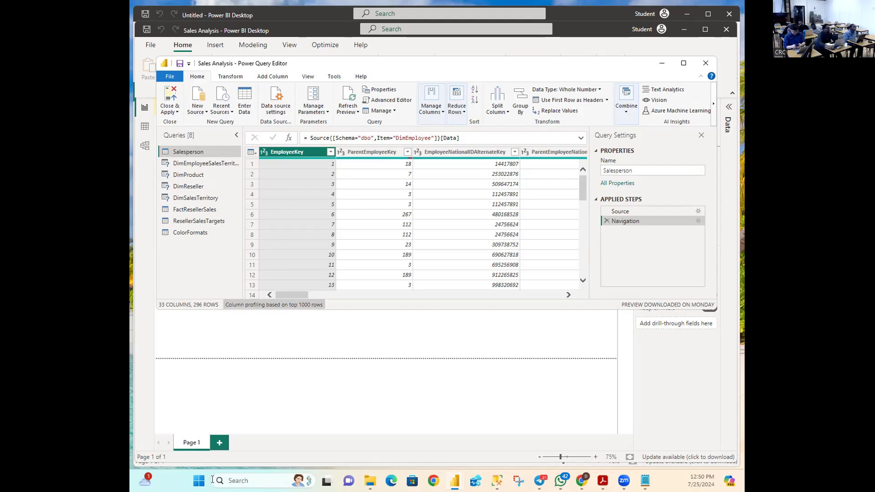
Step: Open Manage Columns > Choose Columns for the Salesperson query, with all columns still kept
{"action": "left_click", "coordinate": [603, 480]}
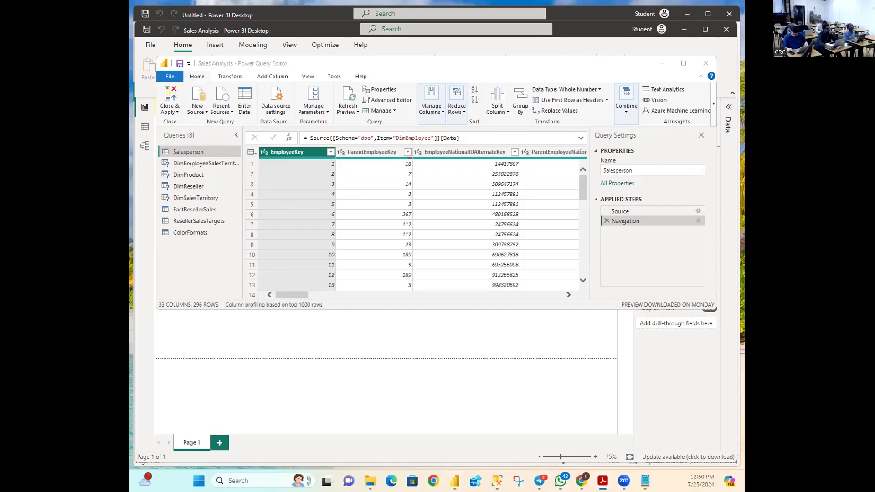
{"action": "left_click", "coordinate": [145, 175]}
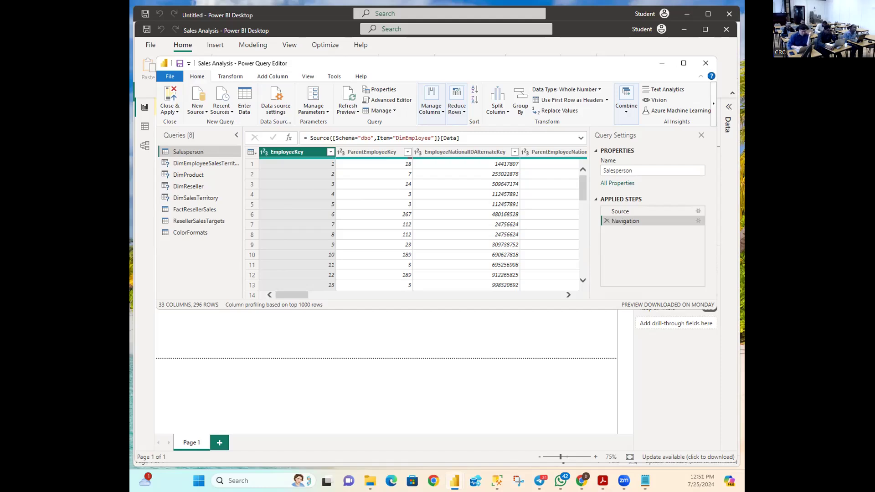
{"action": "key", "text": "alt+Tab"}
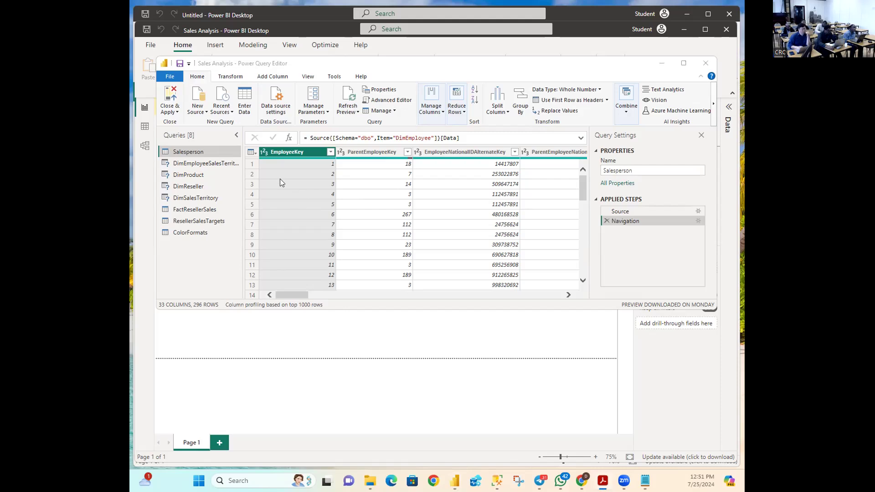
{"action": "left_click", "coordinate": [198, 79]}
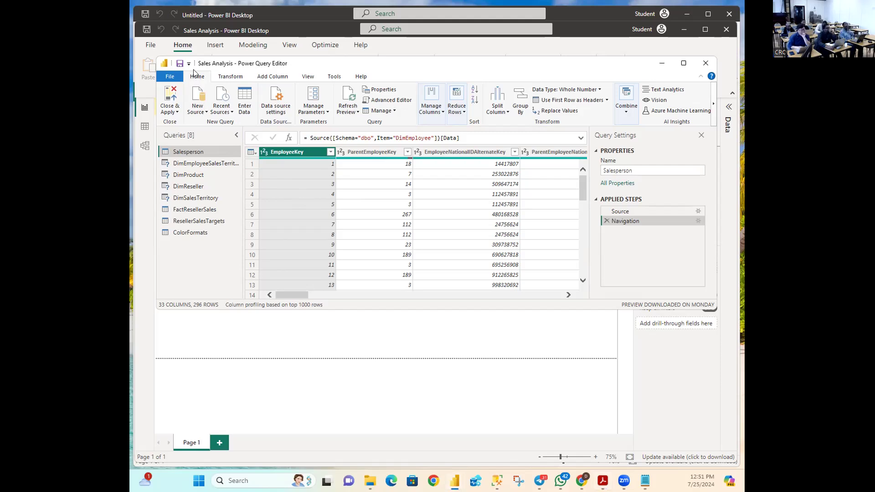
{"action": "key", "text": "alt+Tab"}
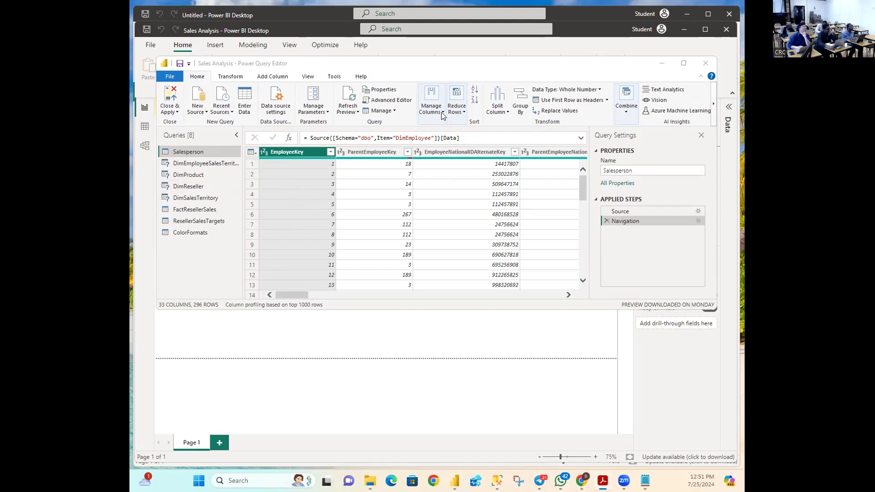
{"action": "key", "text": "alt+Tab"}
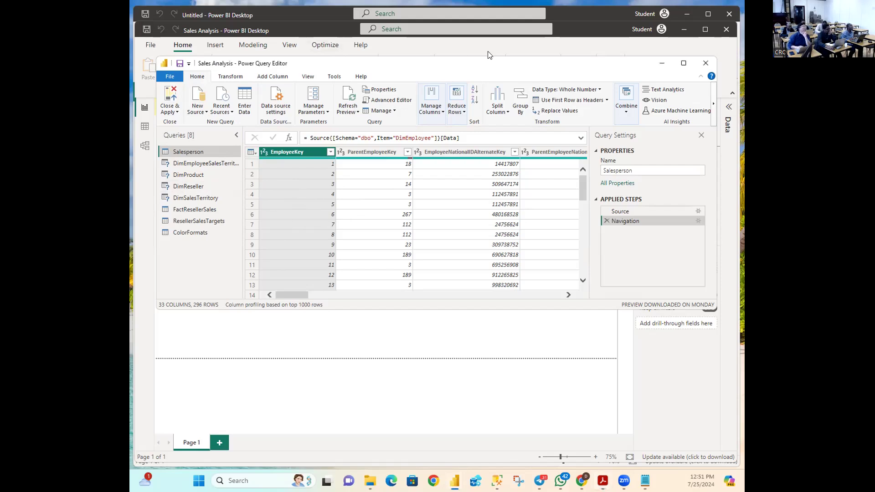
{"action": "left_click", "coordinate": [442, 113]}
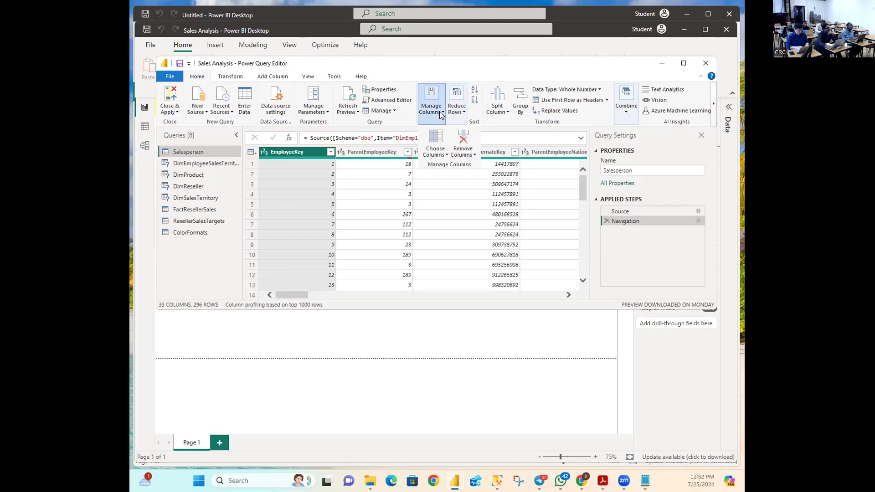
{"action": "left_click", "coordinate": [440, 143]}
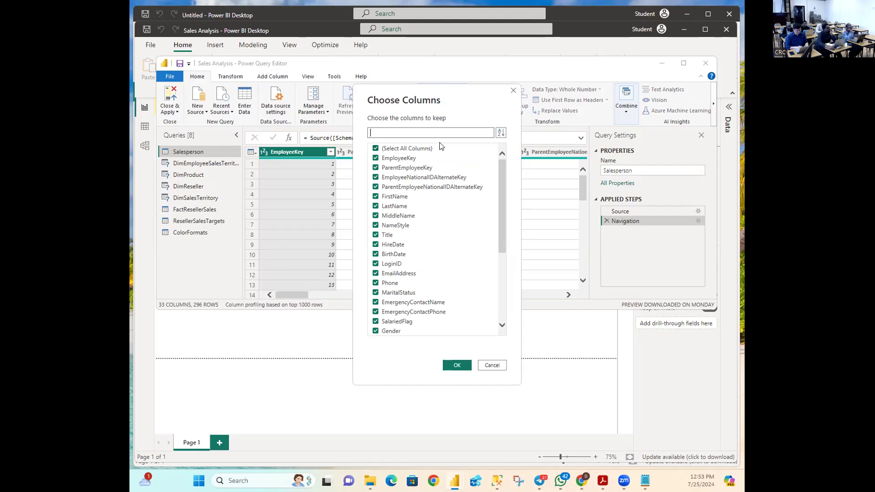
Step: Uncheck (Select All Columns) in Choose Columns, then show the column list's sort options
{"action": "left_click_drag", "start_coordinate": [503, 209], "coordinate": [544, 151]}
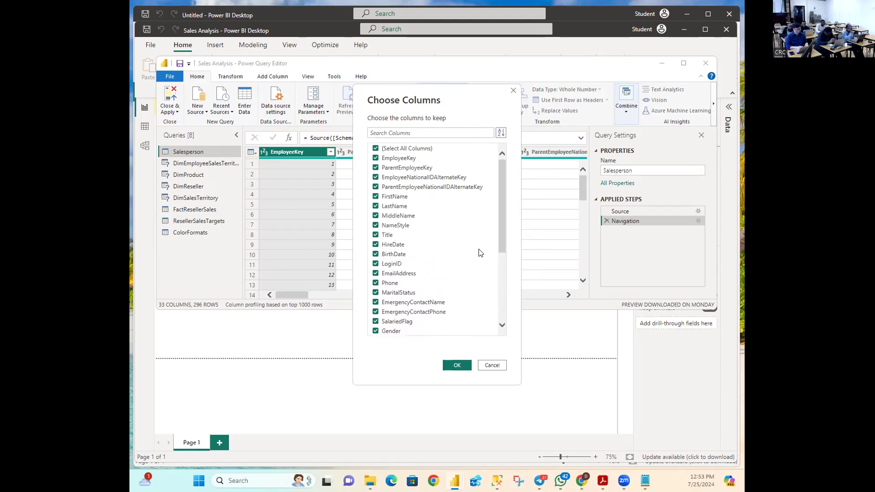
{"action": "left_click", "coordinate": [376, 149]}
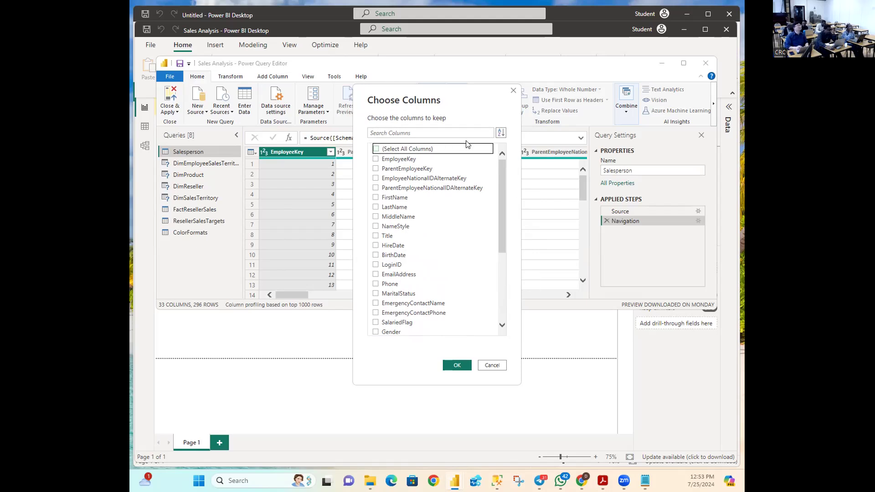
{"action": "left_click", "coordinate": [500, 133]}
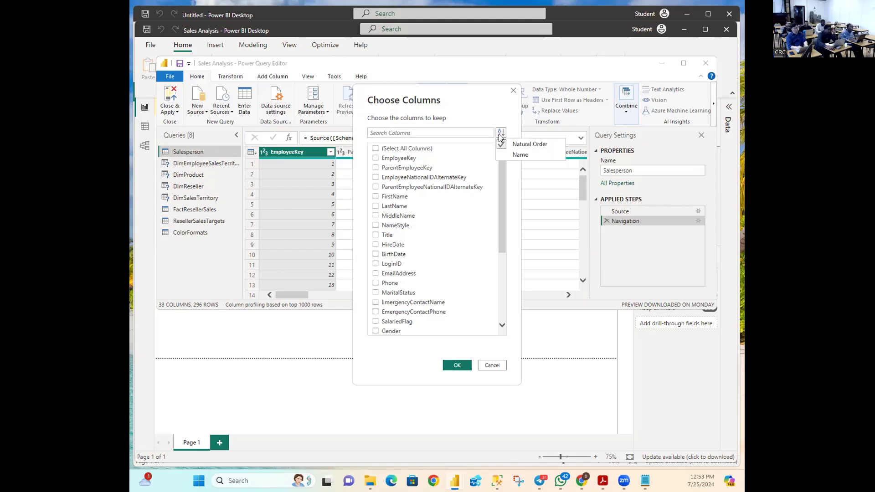
Step: Sort the list by name and keep only SalesPersonFlag, leaving 1 column and 296 rows
{"action": "left_click", "coordinate": [518, 155]}
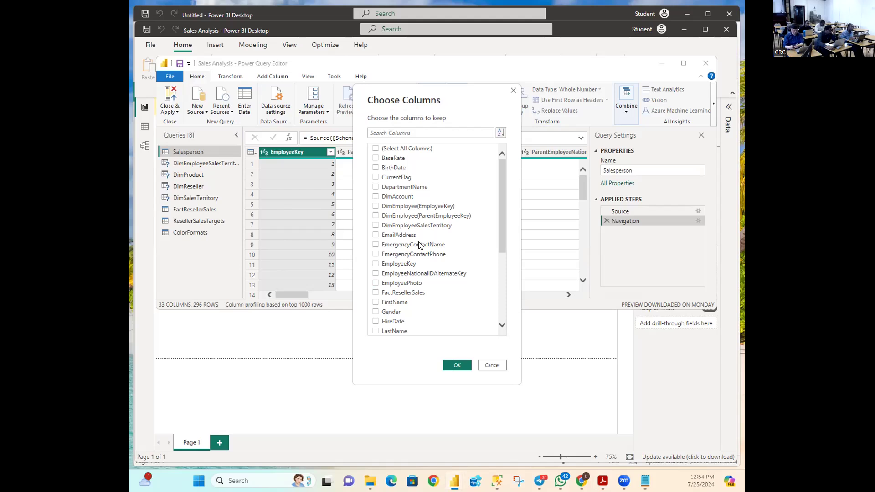
{"action": "left_click_drag", "start_coordinate": [499, 228], "coordinate": [502, 300]}
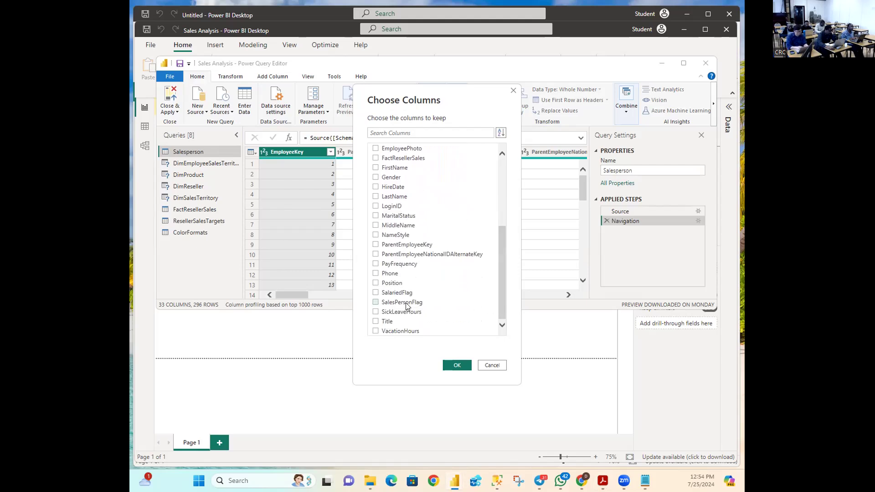
{"action": "left_click", "coordinate": [376, 303]}
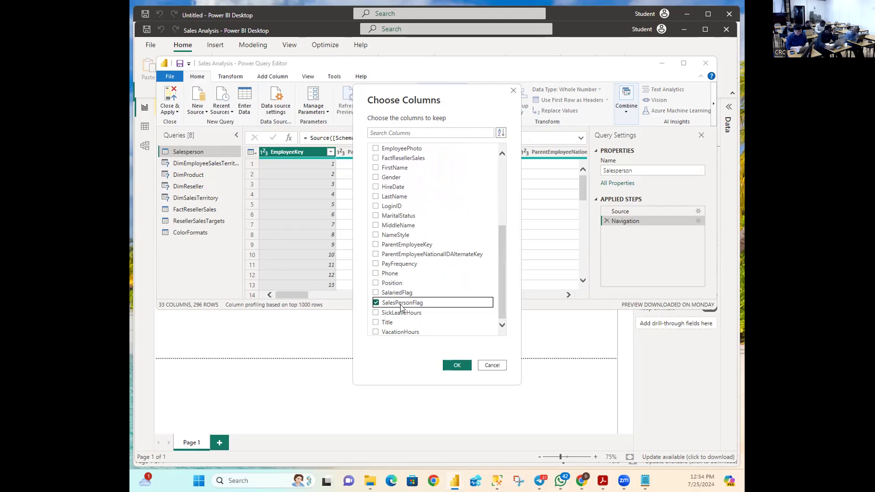
{"action": "left_click", "coordinate": [446, 365]}
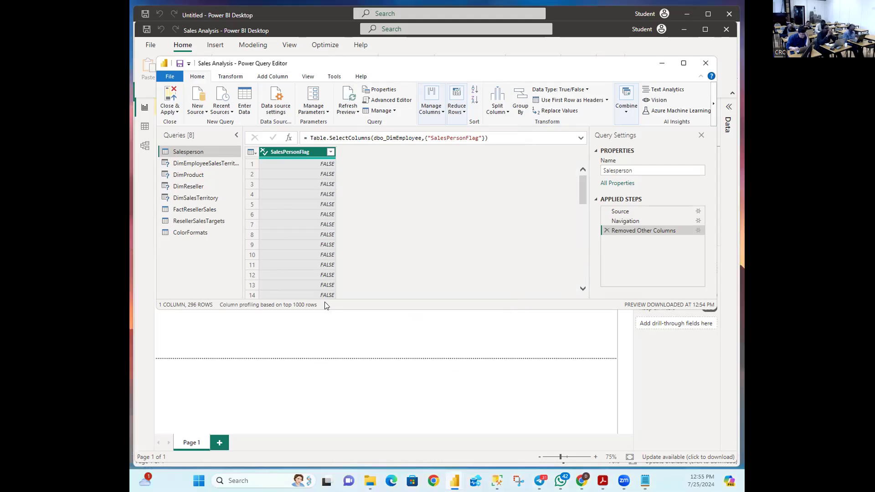
Step: Show the SalesPersonFlag filter list with its FALSE and TRUE values
{"action": "mouse_move", "coordinate": [583, 186]}
{"action": "left_mouse_down"}
{"action": "mouse_move", "coordinate": [582, 240]}
{"action": "mouse_move", "coordinate": [594, 181]}
{"action": "left_mouse_up"}
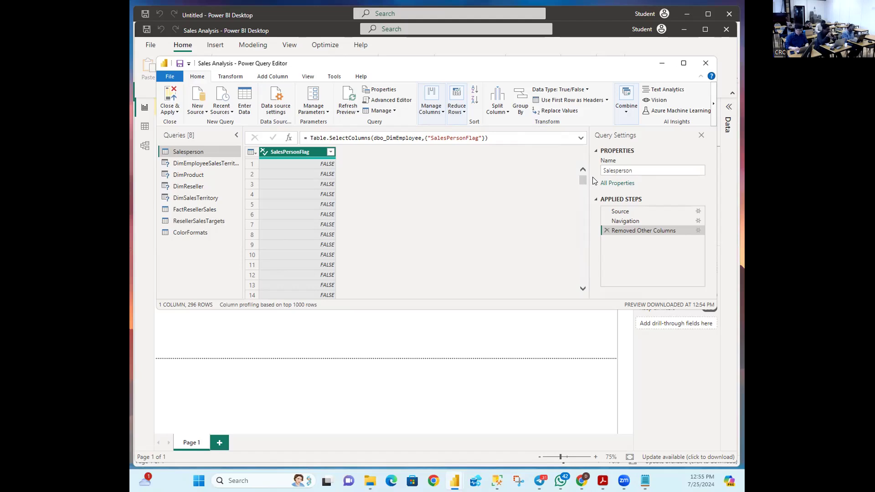
{"action": "left_click", "coordinate": [331, 153]}
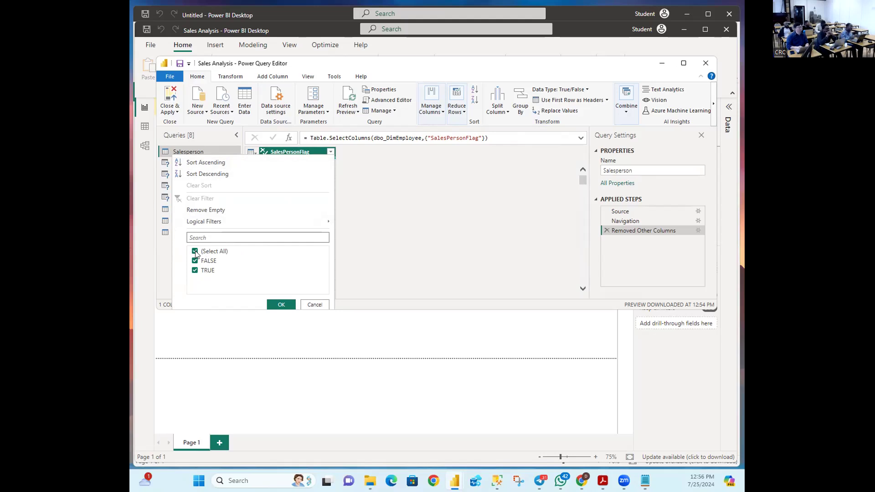
Step: Filter SalesPersonFlag to TRUE only, leaving 18 rows
{"action": "left_click", "coordinate": [210, 252]}
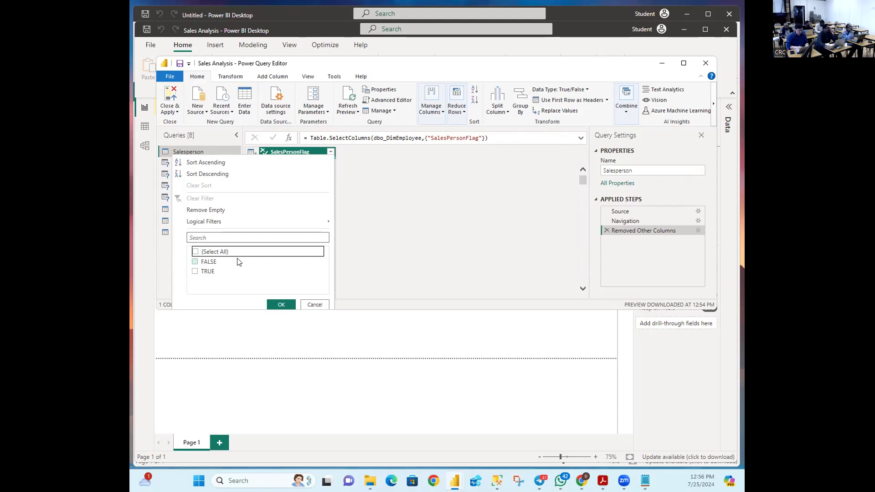
{"action": "left_click", "coordinate": [195, 273]}
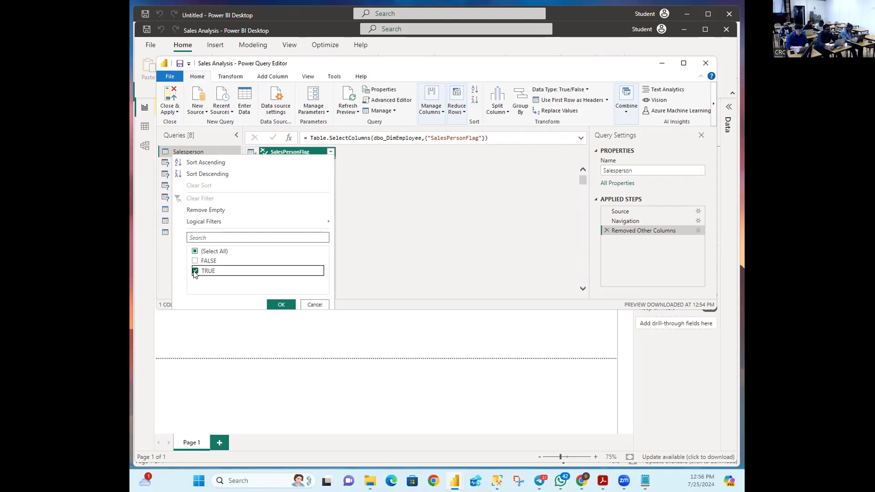
{"action": "left_click", "coordinate": [281, 306]}
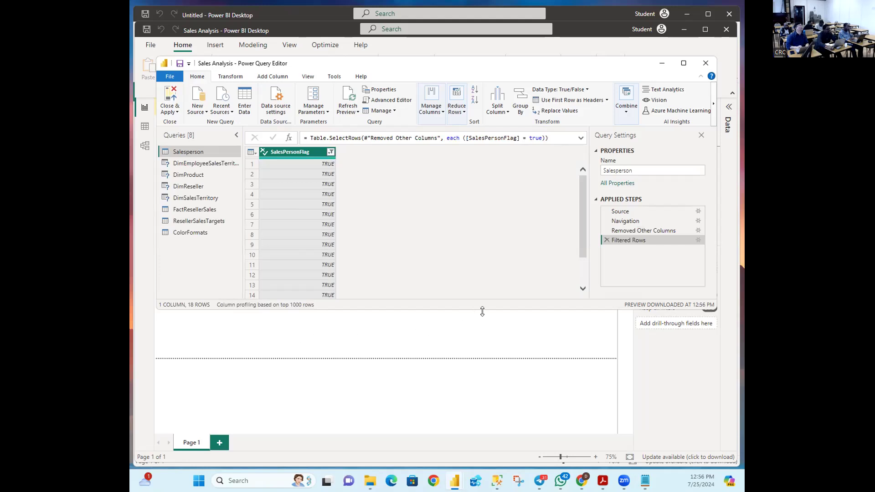
Step: Delete the Filtered Rows step, bringing back all 296 rows
{"action": "left_click_drag", "start_coordinate": [583, 233], "coordinate": [582, 287]}
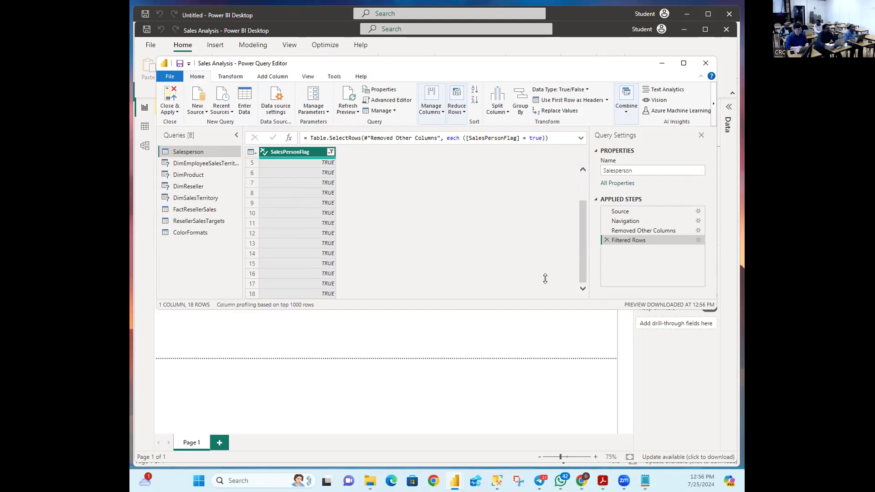
{"action": "left_click", "coordinate": [606, 239]}
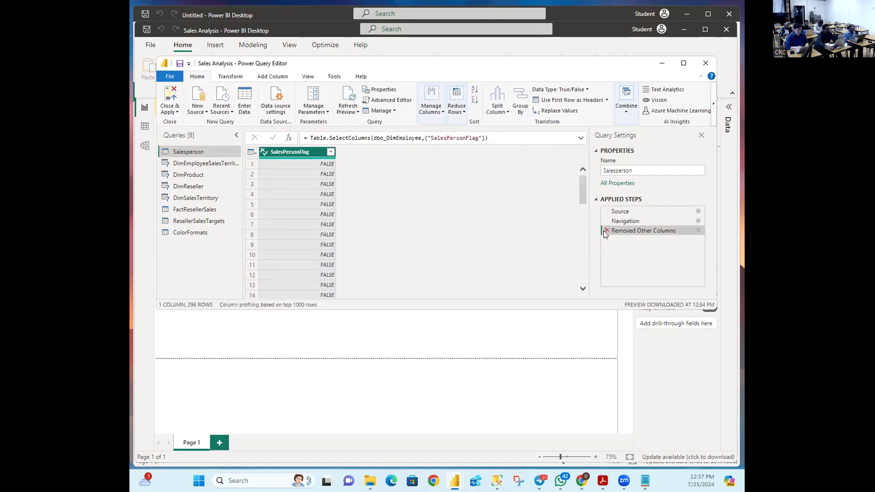
Step: Delete Removed Other Columns, then reopen Choose Columns and uncheck every column
{"action": "left_click", "coordinate": [603, 230]}
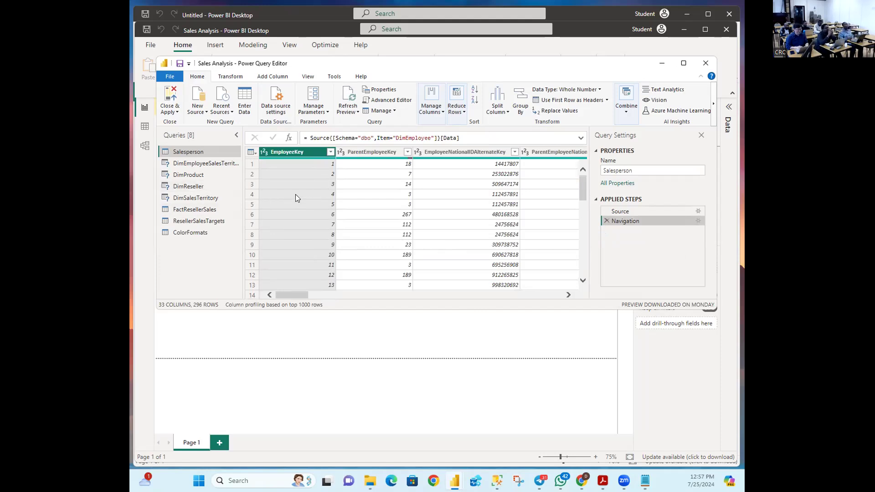
{"action": "left_click", "coordinate": [441, 114]}
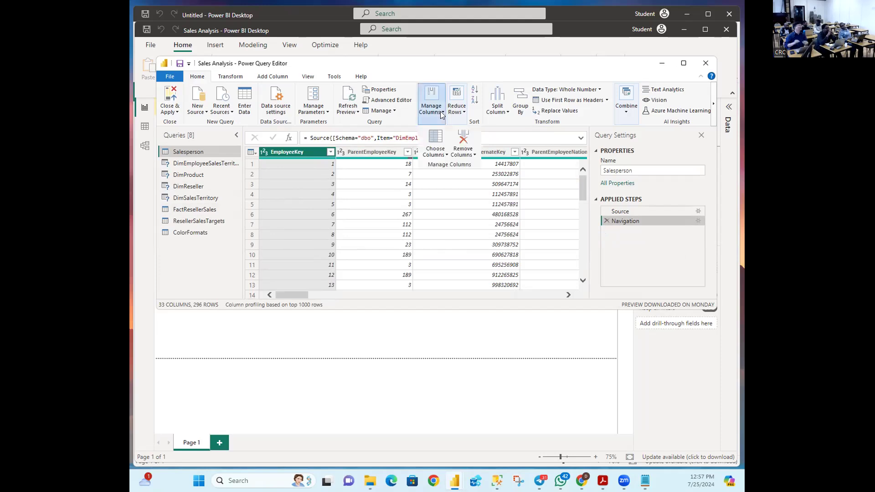
{"action": "left_click", "coordinate": [436, 135]}
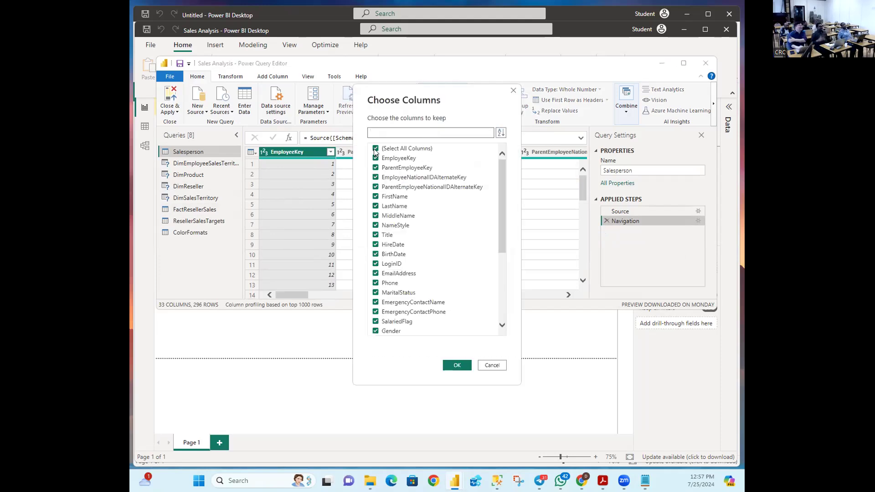
{"action": "left_click", "coordinate": [376, 149]}
{"action": "scroll", "coordinate": [439, 248], "scroll_direction": "down", "scroll_amount": 5}
{"action": "scroll", "coordinate": [439, 248], "scroll_direction": "up", "scroll_amount": 5}
Step: Sort by name, keep only SalesPersonFlag, then delete that step again to restore 33 columns
{"action": "left_click", "coordinate": [501, 133]}
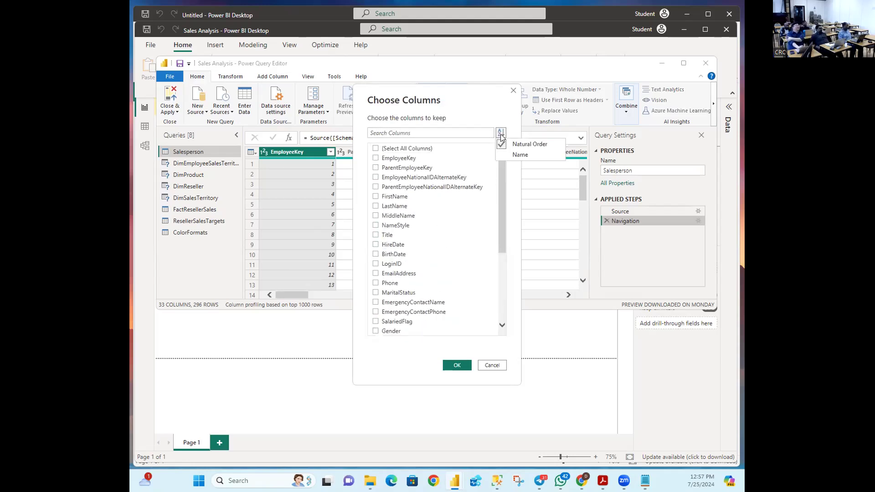
{"action": "left_click", "coordinate": [521, 154]}
{"action": "scroll", "coordinate": [395, 306], "scroll_direction": "down", "scroll_amount": 5}
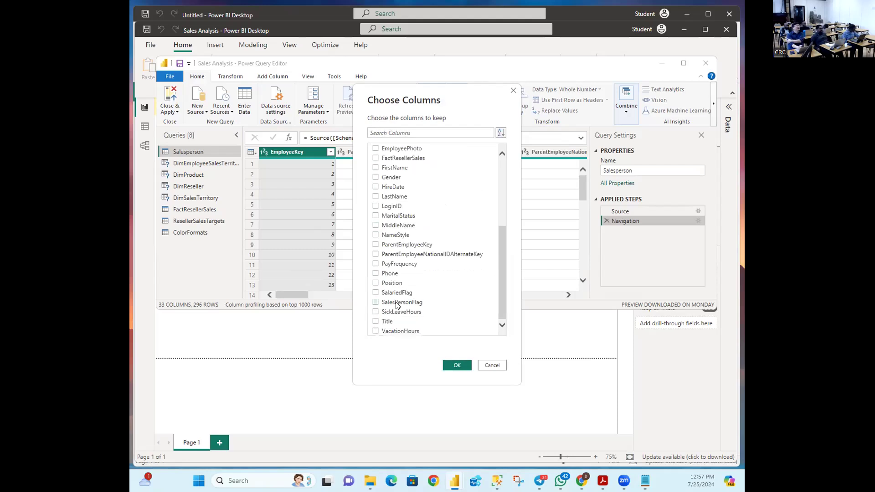
{"action": "left_click", "coordinate": [376, 303]}
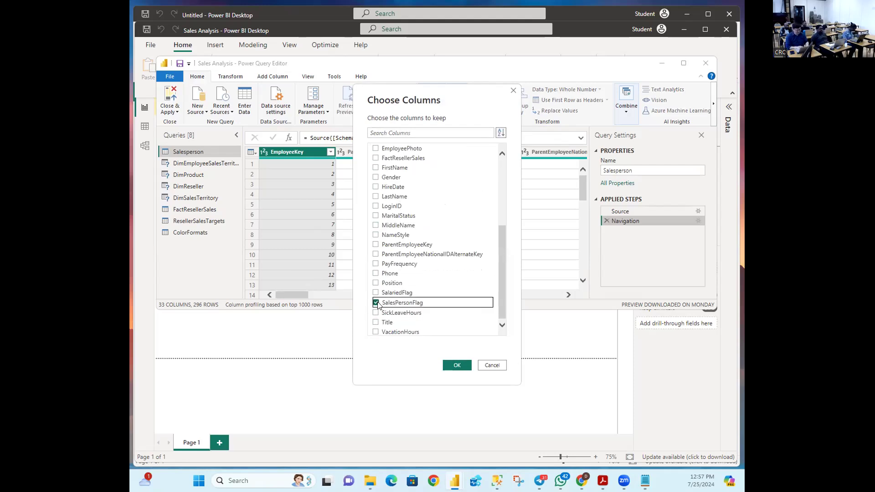
{"action": "left_click", "coordinate": [457, 366]}
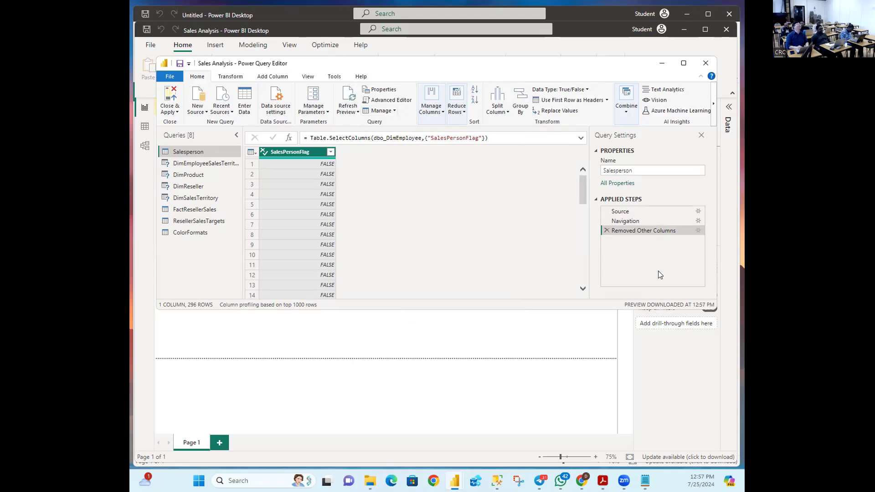
{"action": "left_click", "coordinate": [606, 231]}
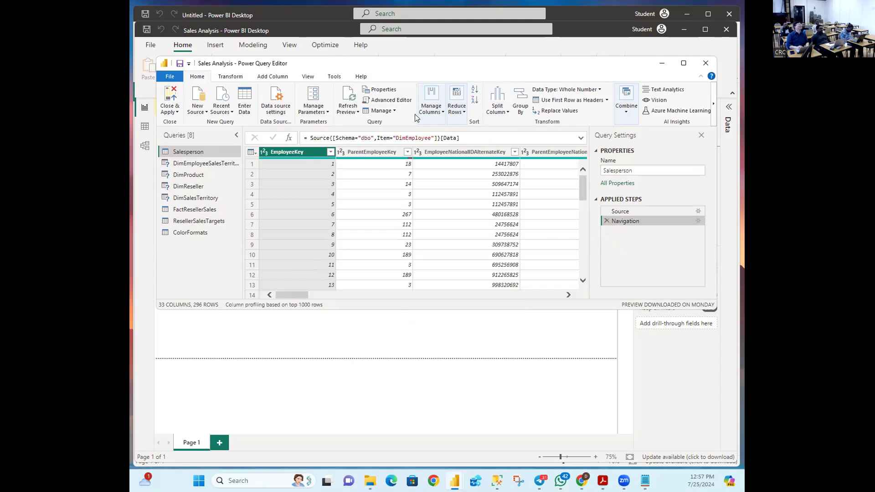
{"action": "left_click", "coordinate": [441, 114]}
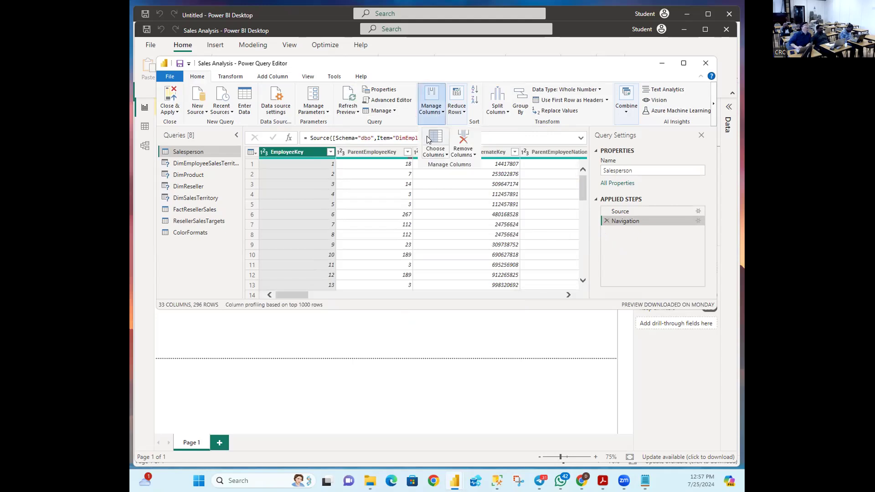
Step: Open the Go to Column dialog listing every Salesperson column
{"action": "left_click", "coordinate": [445, 156]}
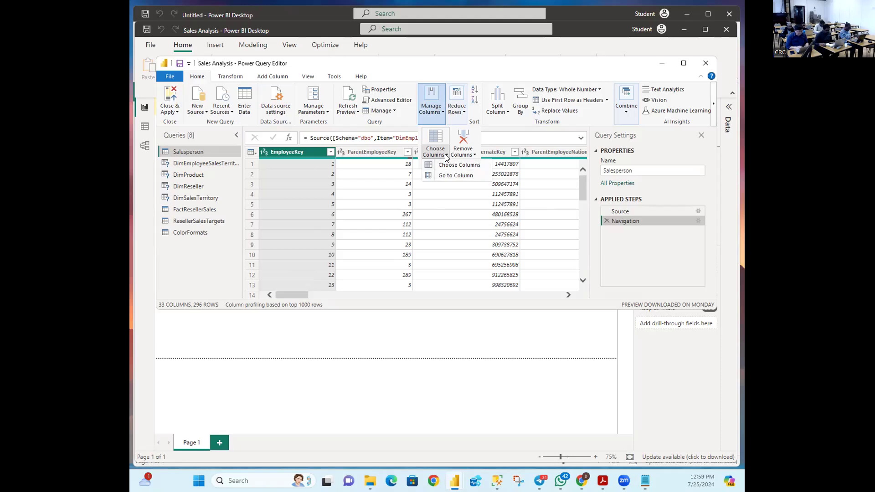
{"action": "left_click", "coordinate": [445, 177]}
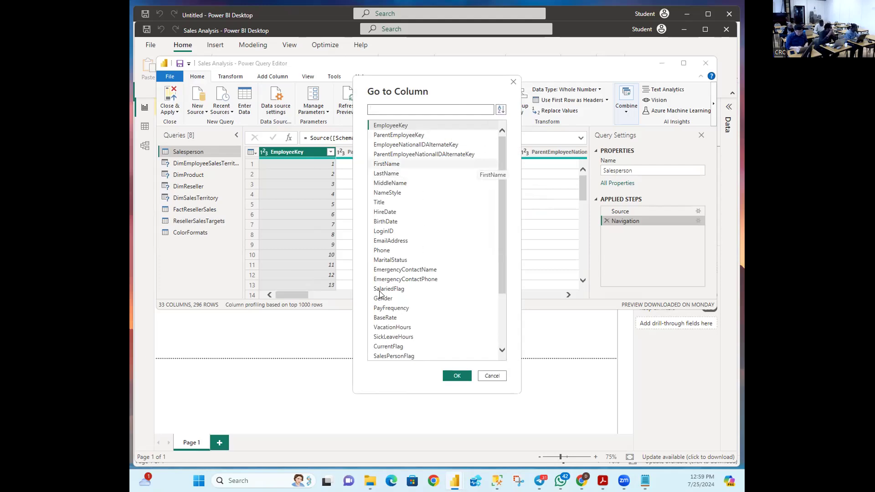
Step: Reopen Go to Column, sort the list by Name and jump to SalesPersonFlag
{"action": "left_click", "coordinate": [489, 376]}
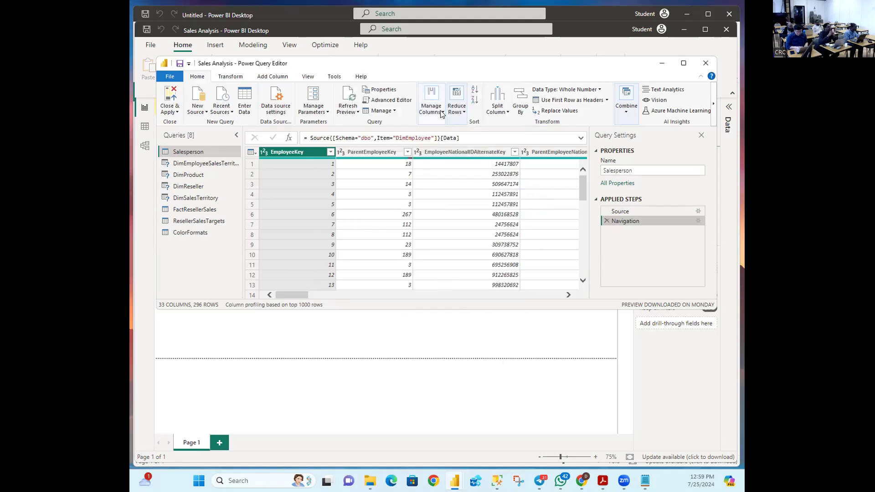
{"action": "left_click", "coordinate": [446, 156]}
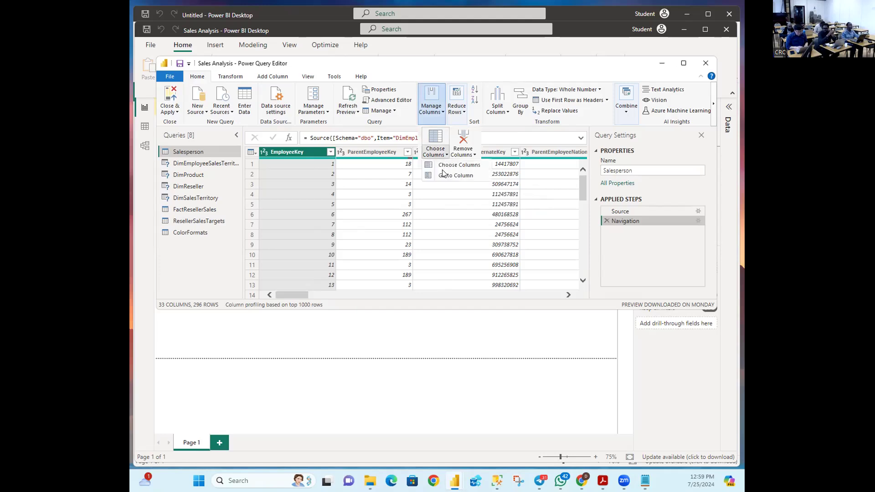
{"action": "left_click", "coordinate": [445, 175]}
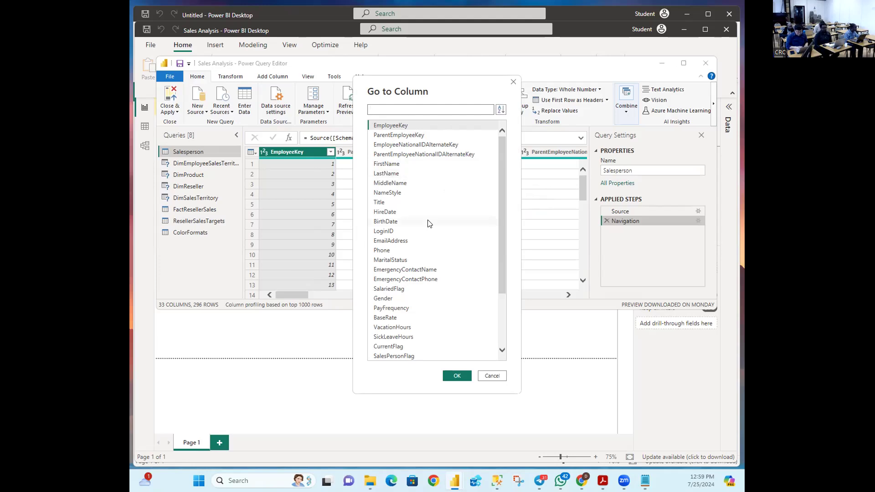
{"action": "left_click", "coordinate": [501, 110]}
{"action": "left_click", "coordinate": [516, 133]}
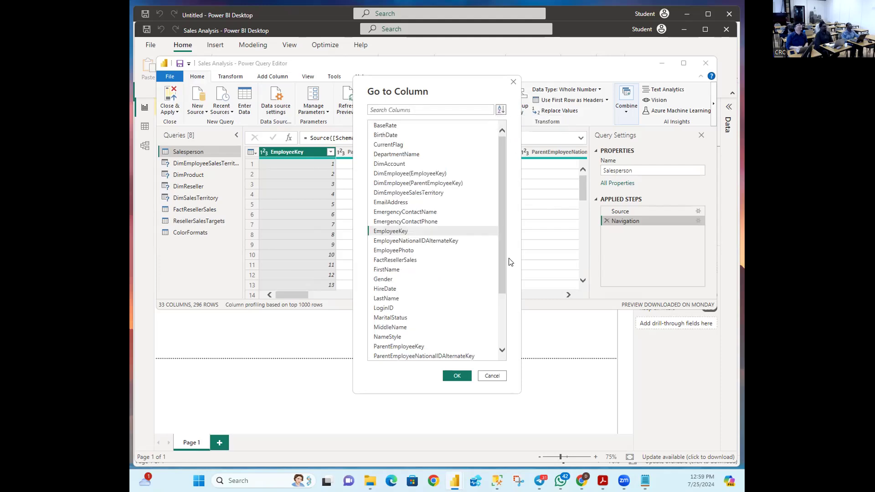
{"action": "scroll", "coordinate": [388, 333], "scroll_direction": "down", "scroll_amount": 3}
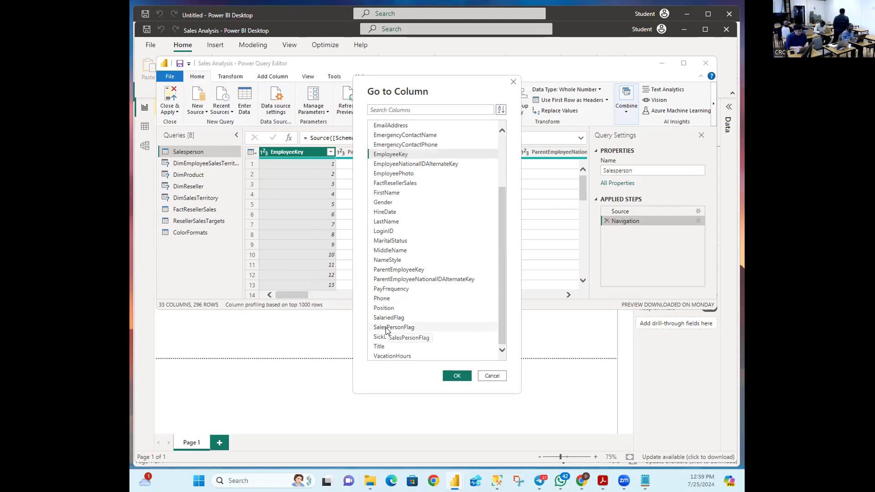
{"action": "left_click", "coordinate": [386, 328]}
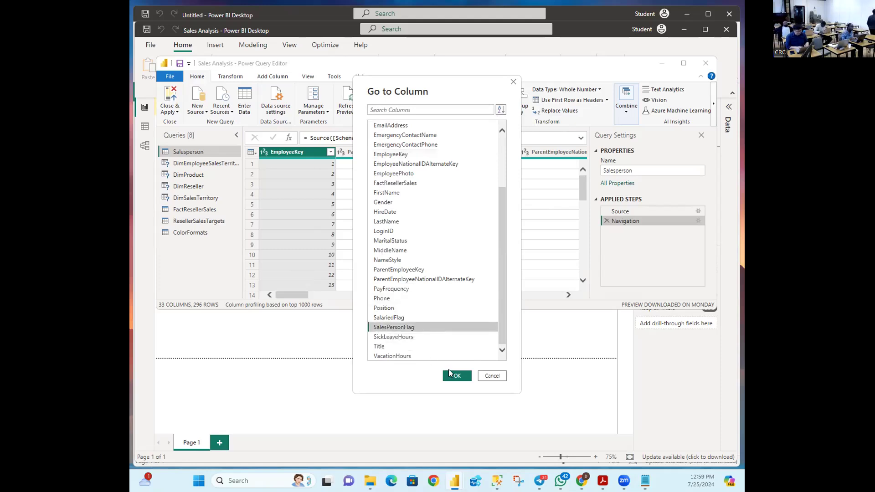
{"action": "left_click", "coordinate": [453, 375]}
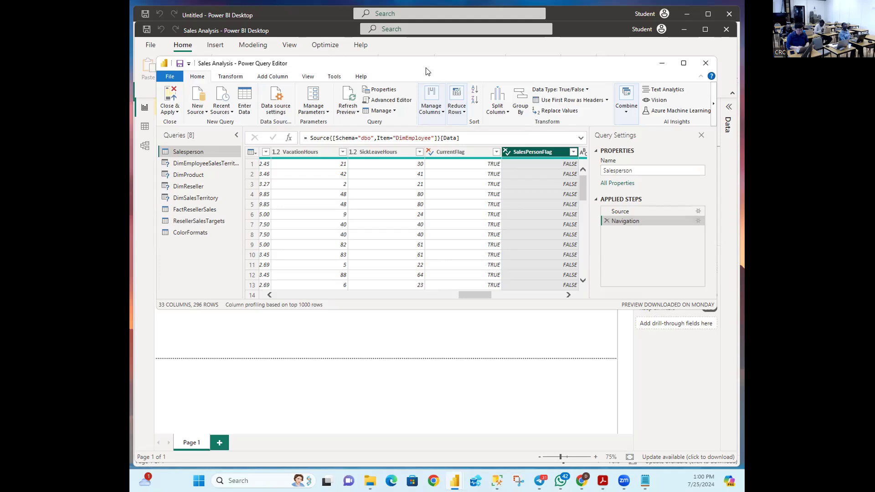
Step: Filter SalesPersonFlag to keep only TRUE values, leaving 18 rows
{"action": "left_click", "coordinate": [573, 152]}
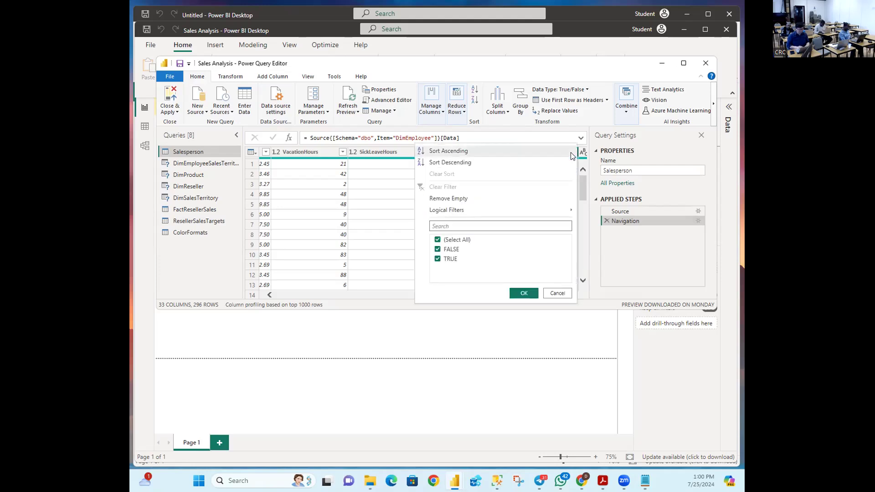
{"action": "left_click", "coordinate": [438, 240]}
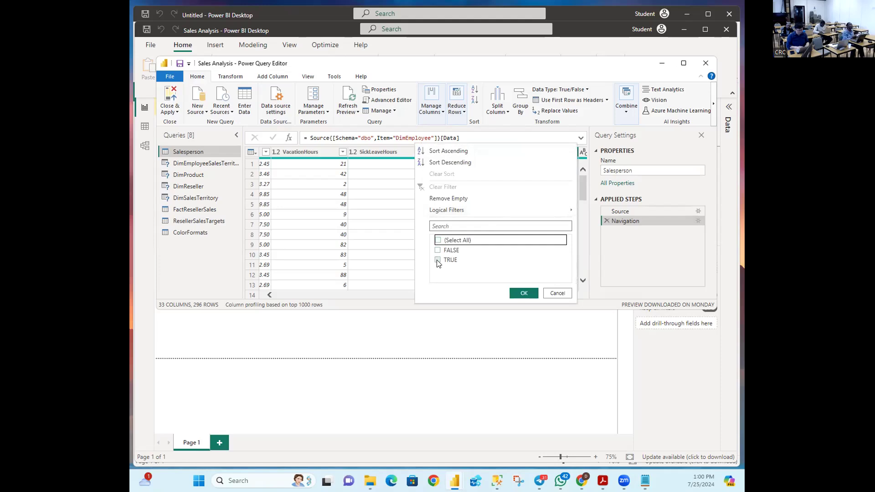
{"action": "left_click", "coordinate": [437, 259]}
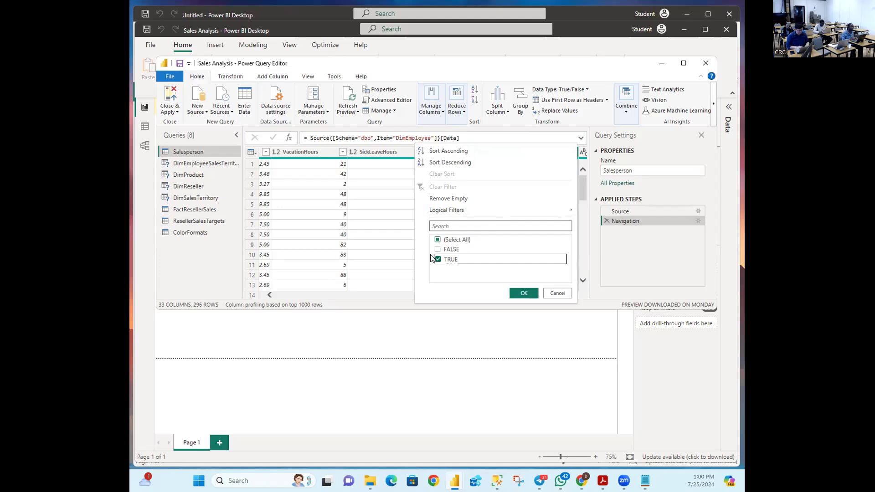
{"action": "left_click", "coordinate": [523, 293]}
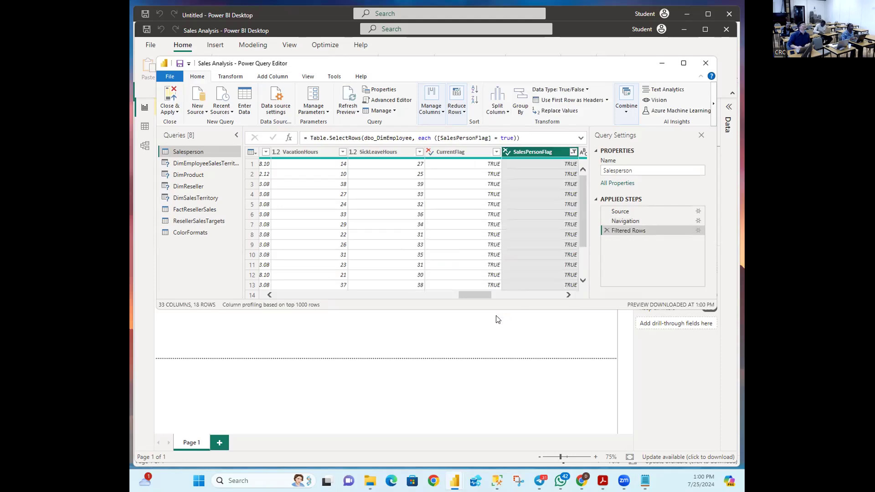
{"action": "left_click_drag", "start_coordinate": [469, 296], "coordinate": [268, 285]}
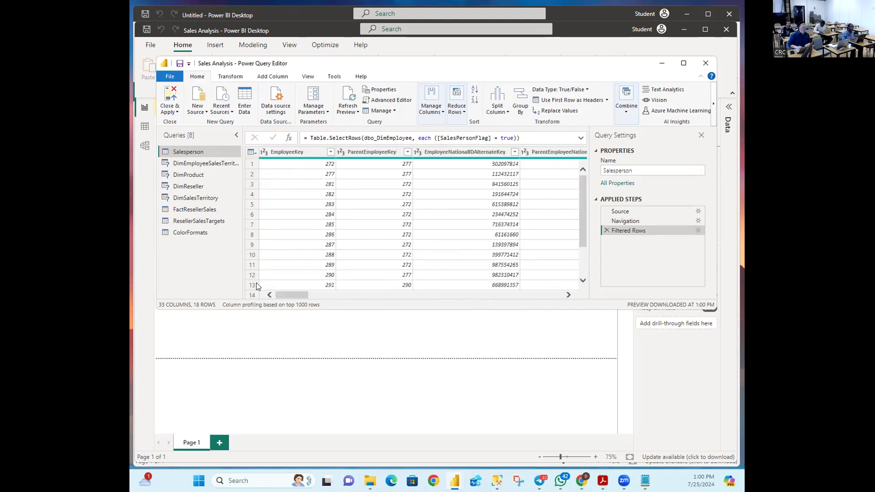
{"action": "scroll", "coordinate": [287, 241], "scroll_direction": "down", "scroll_amount": 2}
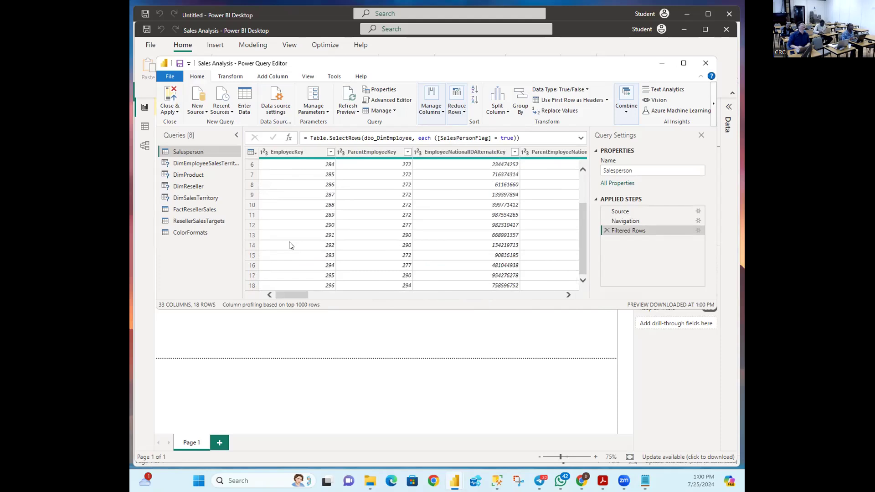
{"action": "left_click_drag", "start_coordinate": [293, 294], "coordinate": [462, 296]}
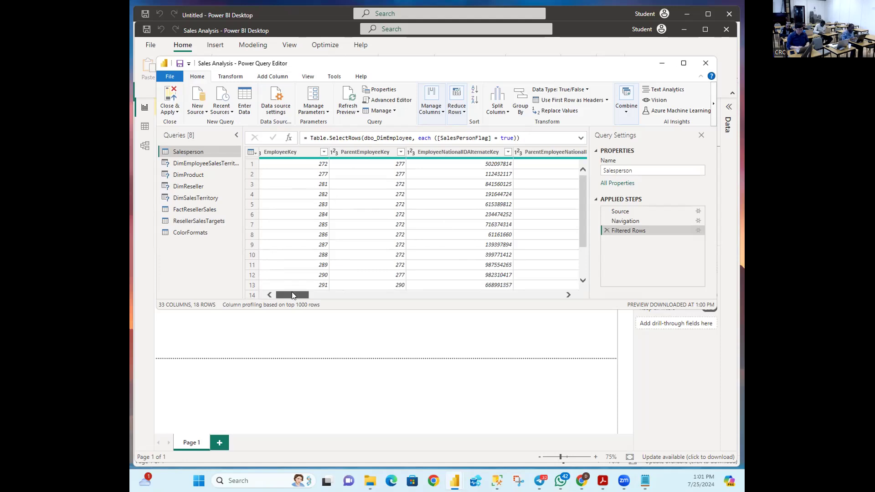
{"action": "left_click_drag", "start_coordinate": [292, 293], "coordinate": [632, 294]}
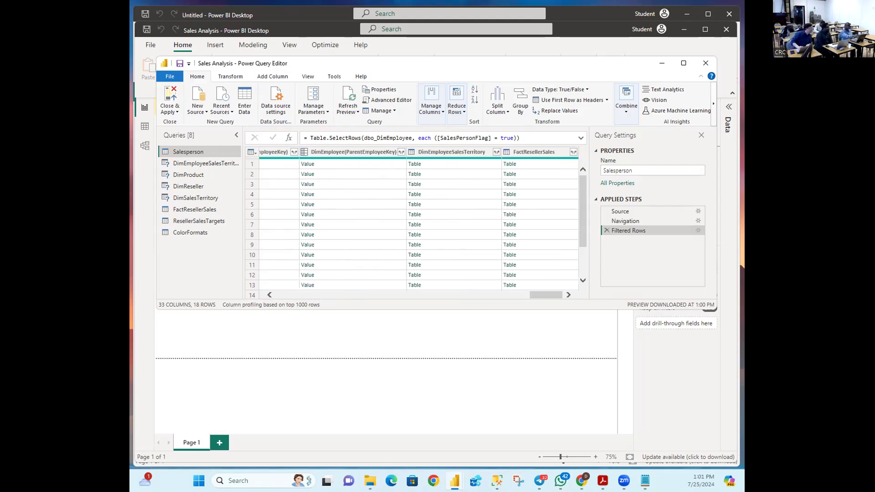
{"action": "key", "text": "alt+Tab"}
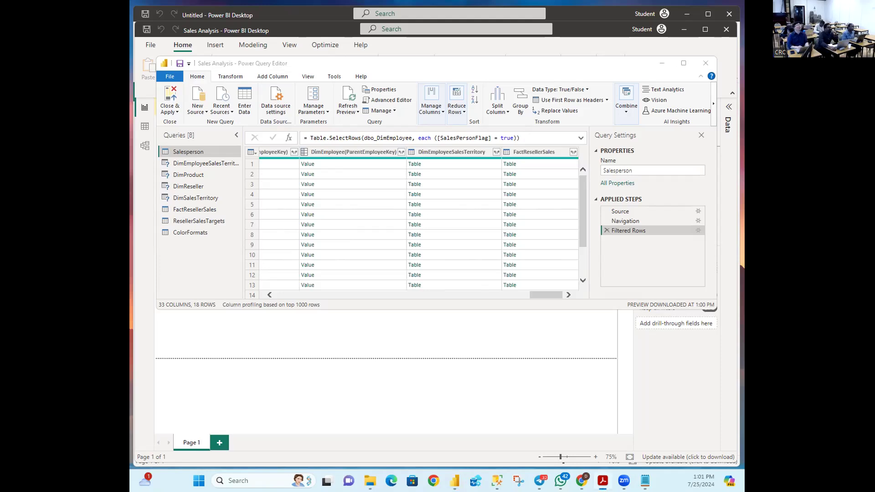
{"action": "key", "text": "alt+Tab"}
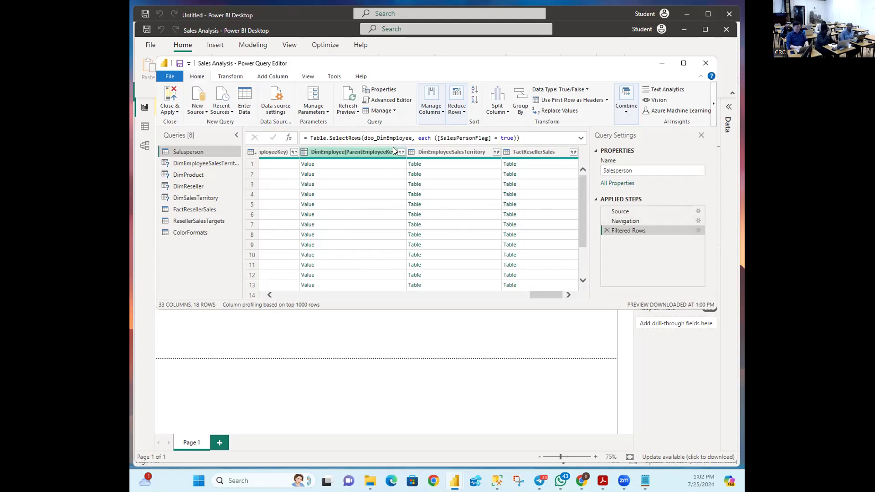
Step: In Go to Column, sort by Name and select SalesPersonFlag, then cancel with Escape without jumping
{"action": "left_click", "coordinate": [442, 112]}
{"action": "left_click", "coordinate": [447, 155]}
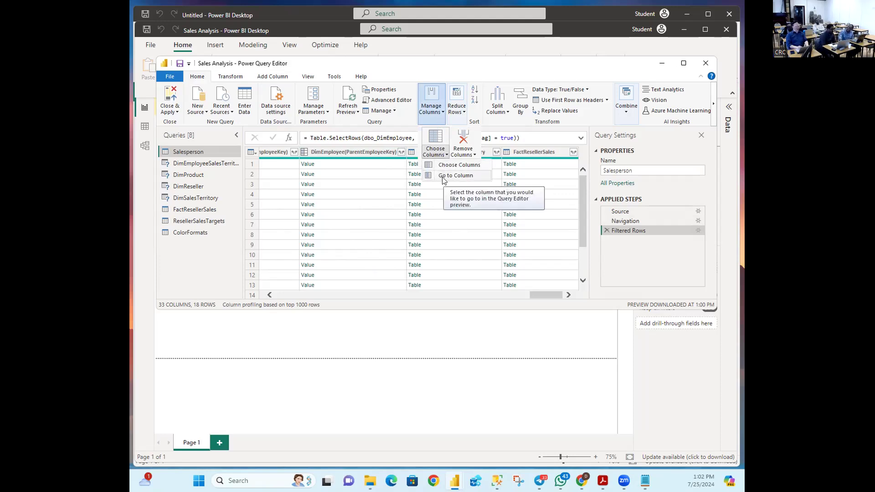
{"action": "left_click", "coordinate": [443, 177]}
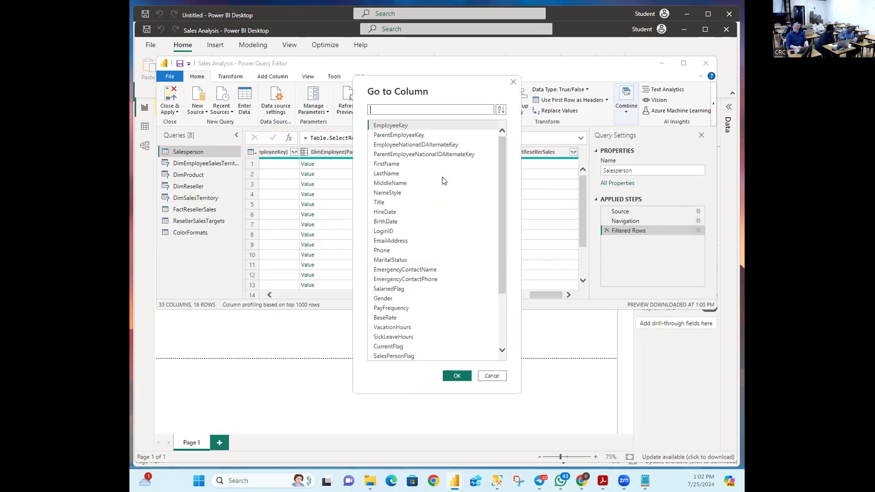
{"action": "left_click", "coordinate": [501, 110]}
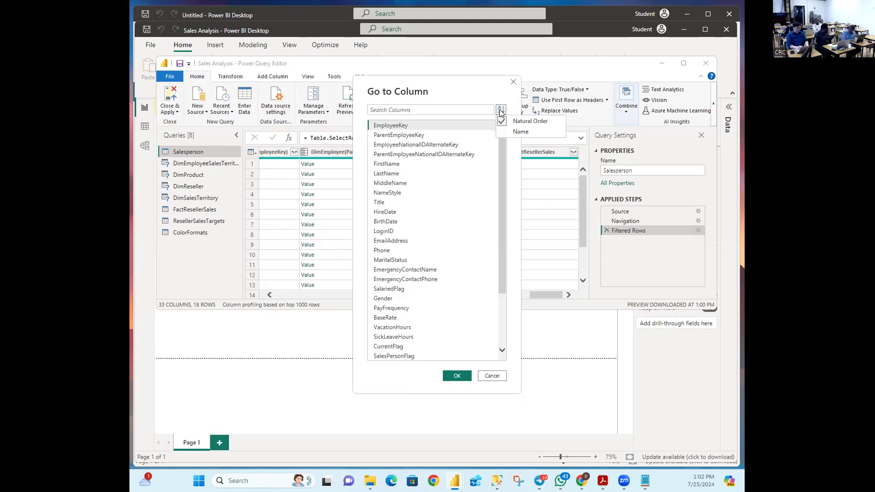
{"action": "left_click", "coordinate": [507, 129]}
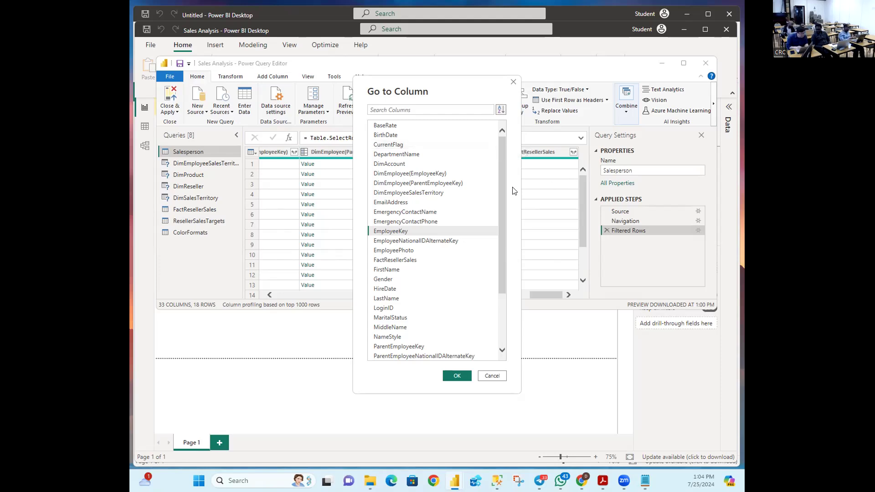
{"action": "scroll", "coordinate": [496, 239], "scroll_direction": "down", "scroll_amount": 3}
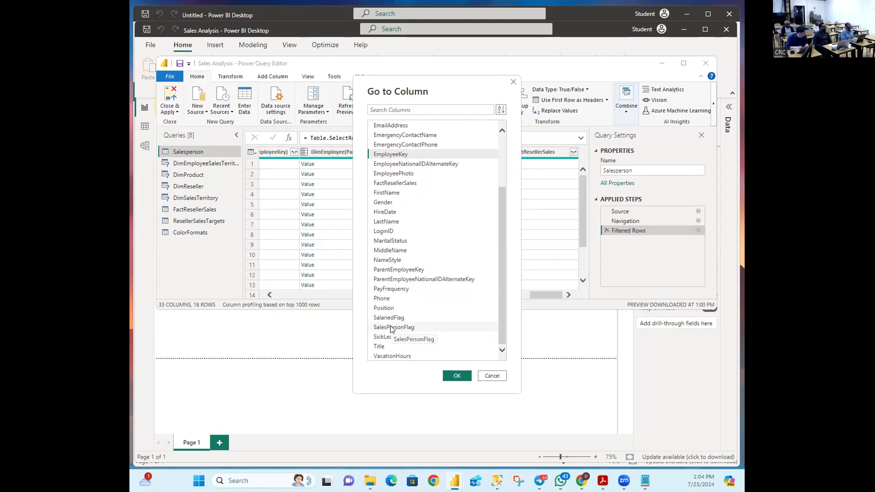
{"action": "left_click", "coordinate": [390, 328]}
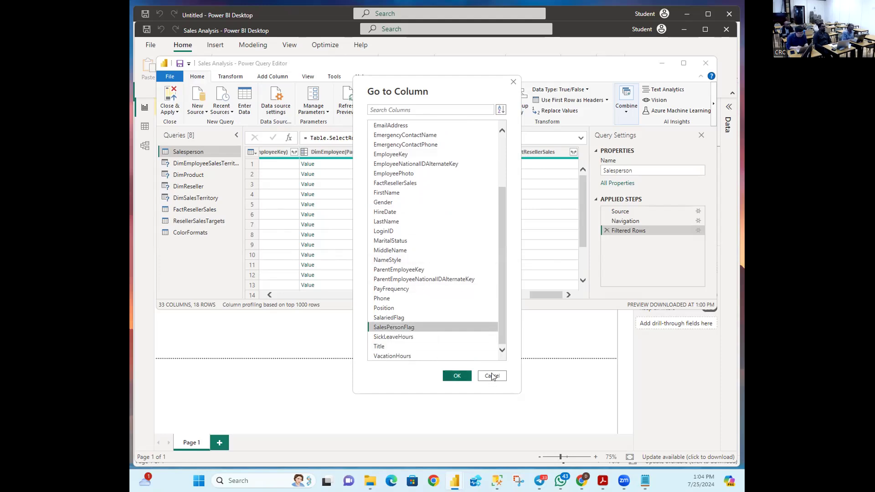
{"action": "key", "text": "Escape"}
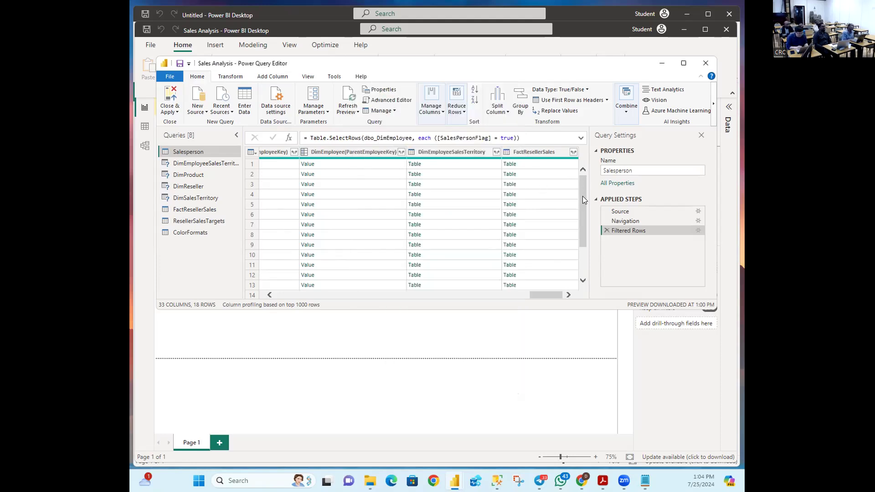
{"action": "scroll", "coordinate": [583, 196], "scroll_direction": "down", "scroll_amount": 1}
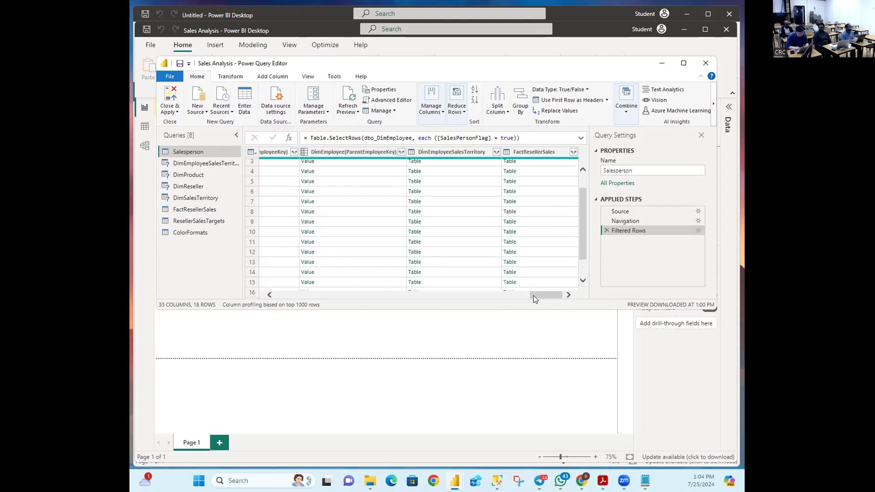
{"action": "scroll", "coordinate": [534, 296], "scroll_direction": "left", "scroll_amount": 2}
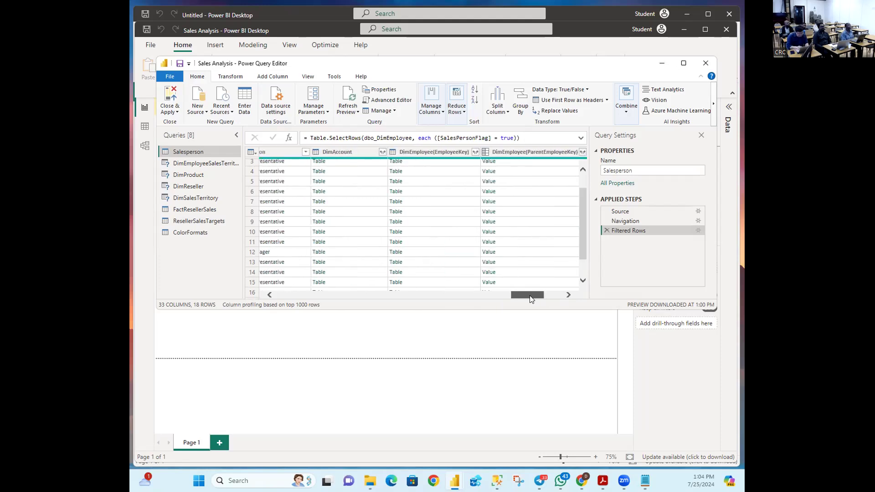
{"action": "scroll", "coordinate": [530, 299], "scroll_direction": "left", "scroll_amount": 2}
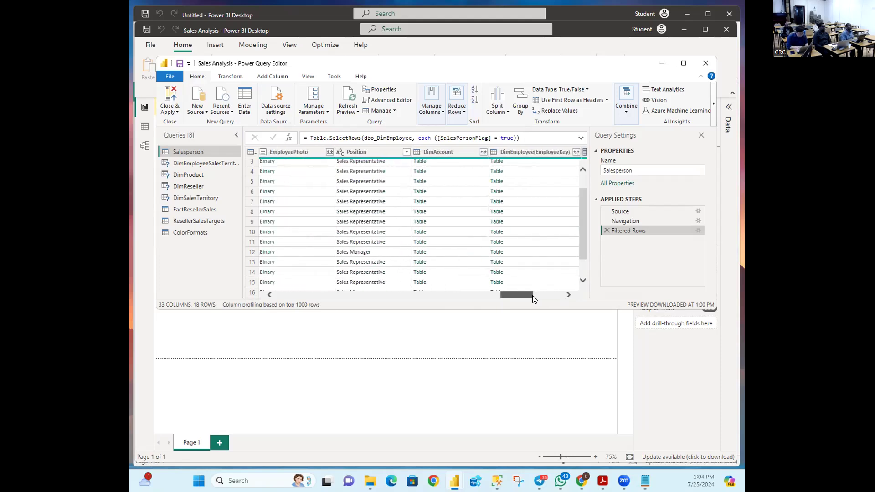
{"action": "scroll", "coordinate": [527, 297], "scroll_direction": "right", "scroll_amount": 4}
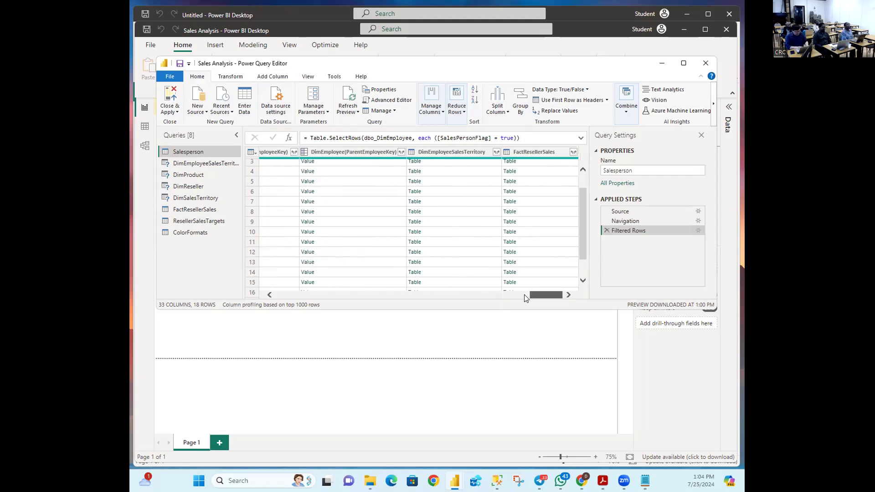
{"action": "scroll", "coordinate": [524, 298], "scroll_direction": "left", "scroll_amount": 4}
{"action": "scroll", "coordinate": [510, 298], "scroll_direction": "left", "scroll_amount": 2}
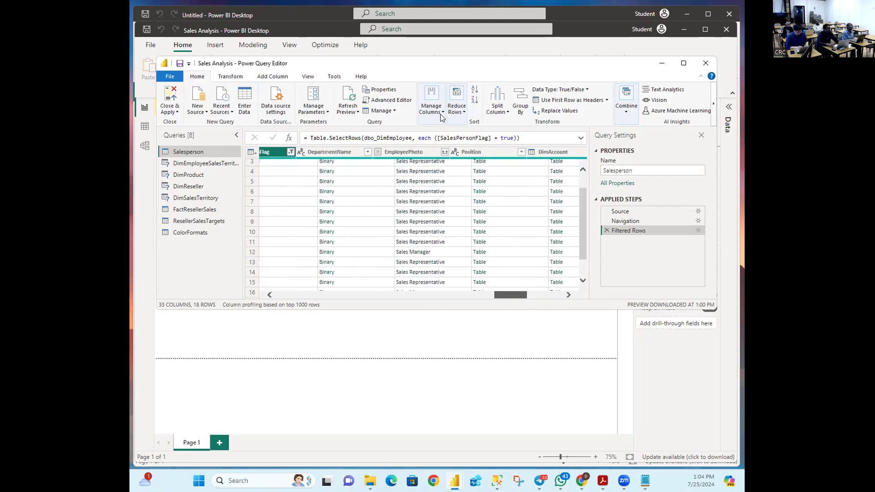
{"action": "scroll", "coordinate": [442, 157], "scroll_direction": "right", "scroll_amount": 4}
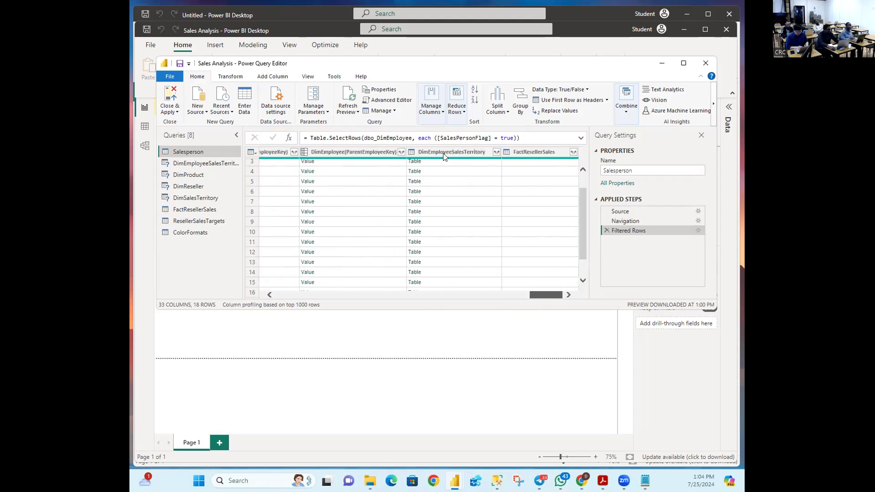
{"action": "left_click", "coordinate": [431, 106]}
Step: Jump to the SalesPersonFlag column via Go to Column and scroll to confirm every row reads TRUE
{"action": "left_click", "coordinate": [443, 156]}
{"action": "left_click", "coordinate": [453, 176]}
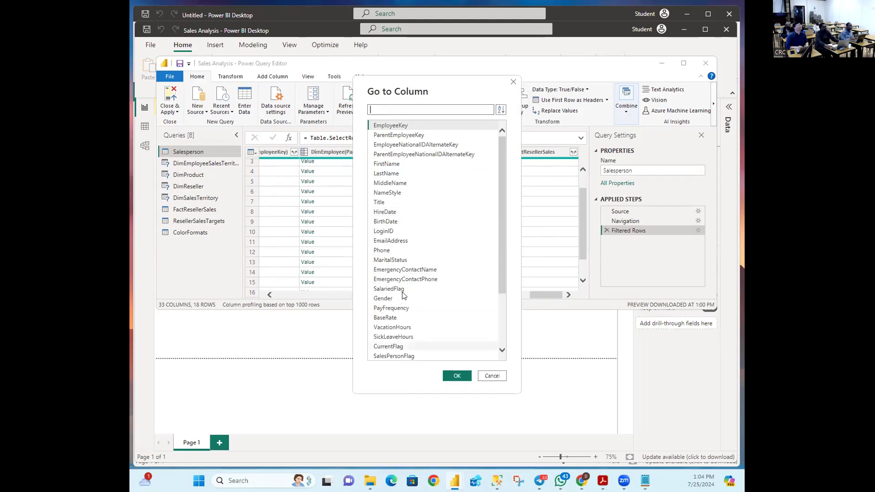
{"action": "scroll", "coordinate": [400, 293], "scroll_direction": "down", "scroll_amount": 3}
{"action": "left_click", "coordinate": [449, 376]}
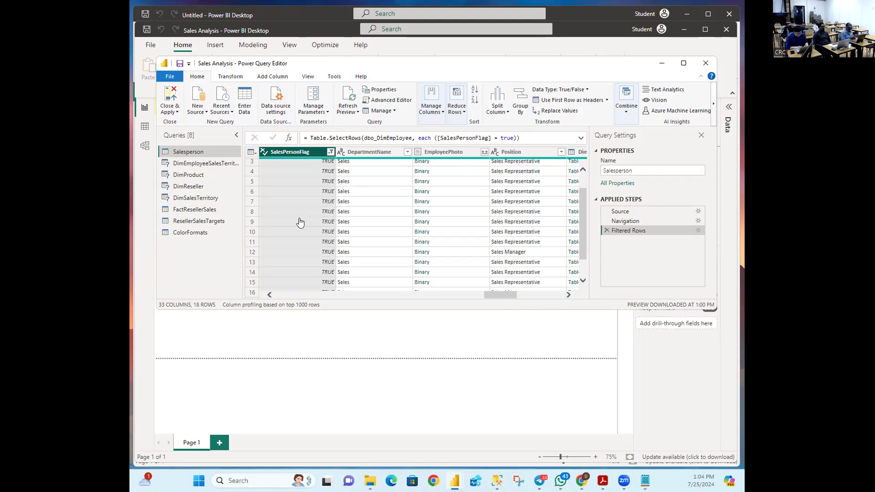
{"action": "left_click_drag", "start_coordinate": [582, 237], "coordinate": [581, 255]}
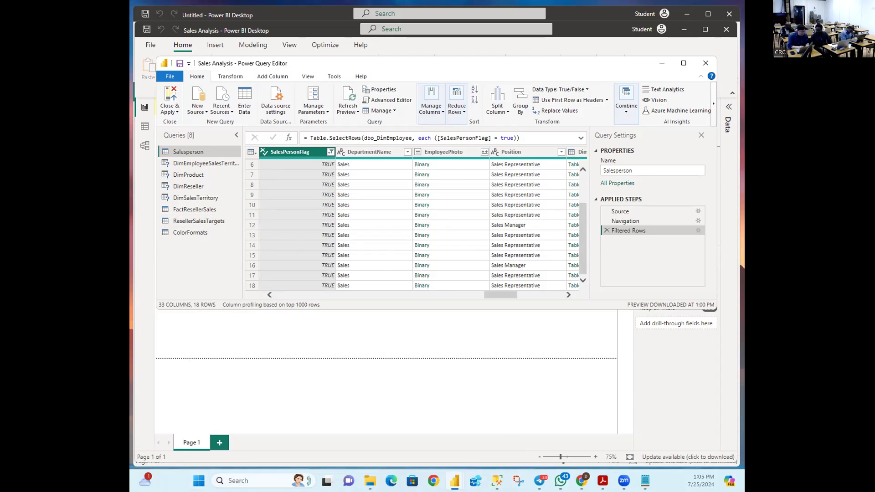
Step: Launch Notepad and type the first participant's full name on line one
{"action": "key", "text": "super"}
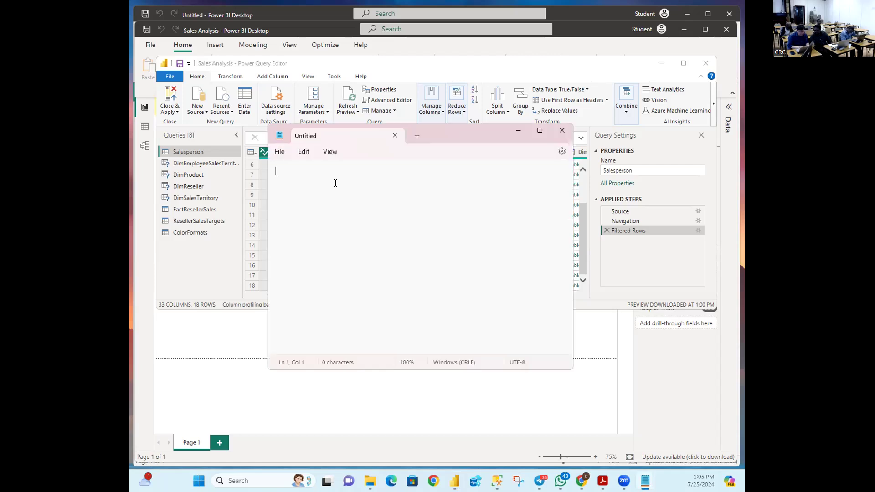
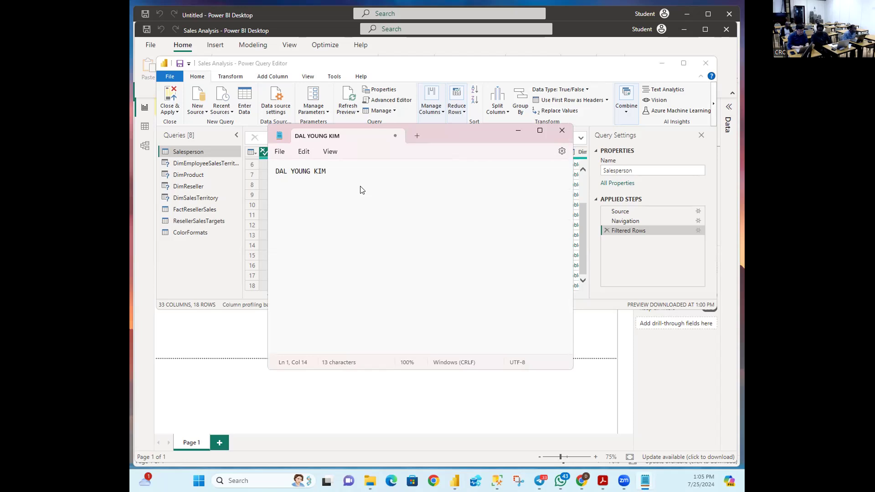
{"action": "key", "text": "Return"}
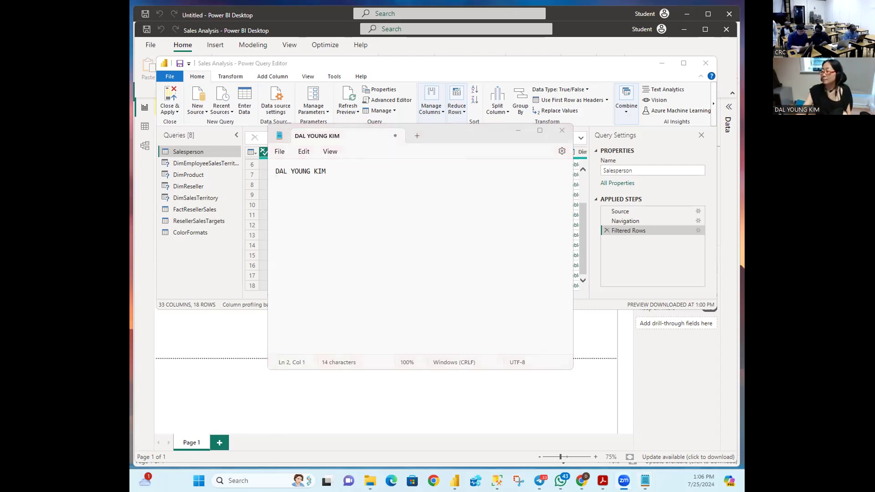
Step: Add the second and third participants' names on their own lines
{"action": "left_click", "coordinate": [356, 184]}
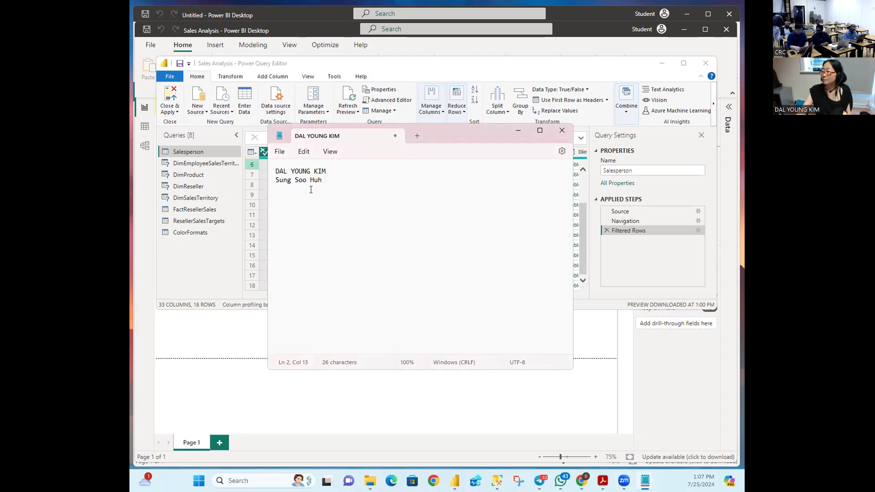
{"action": "left_click", "coordinate": [296, 203]}
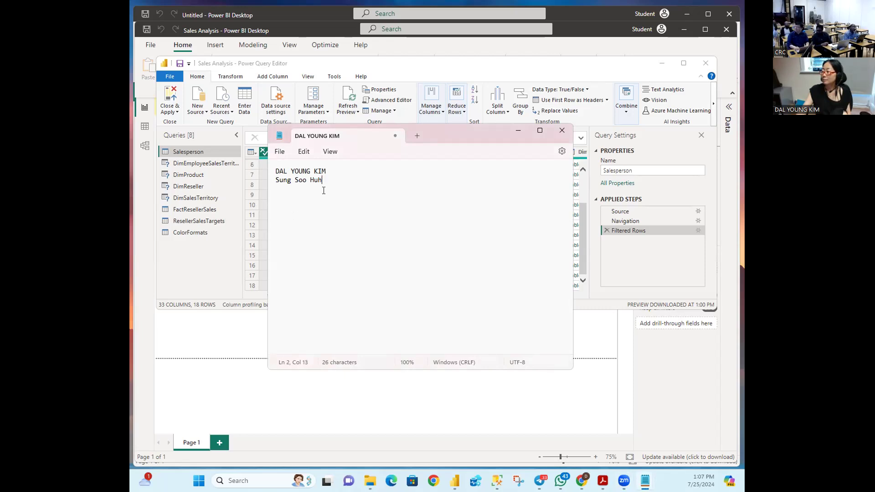
{"action": "left_click", "coordinate": [334, 184]}
{"action": "key", "text": "Return"}
{"action": "key", "text": "BackSpace"}
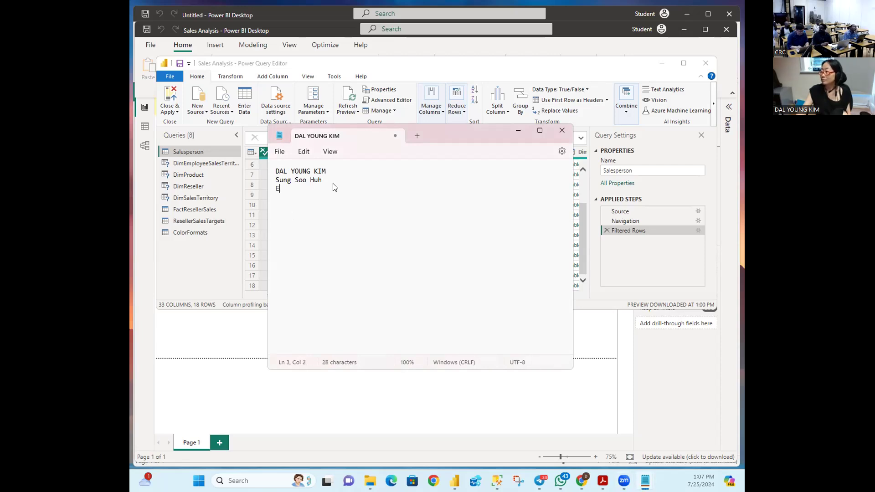
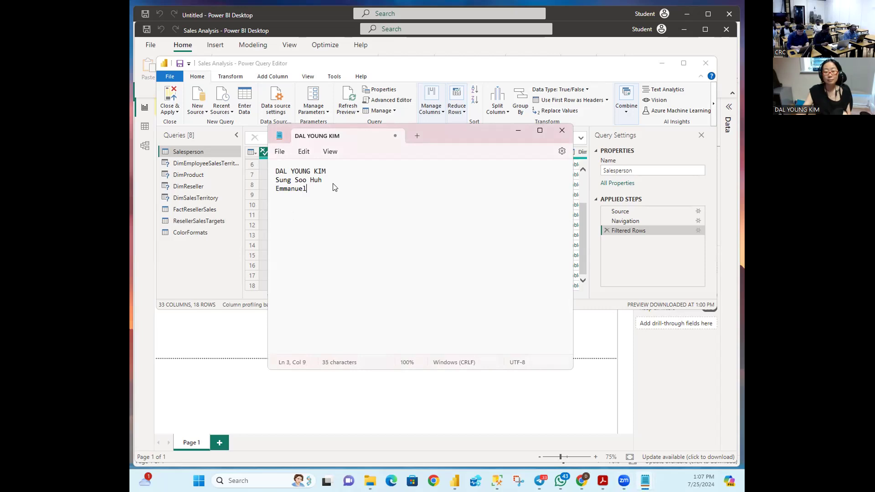
{"action": "key", "text": "Return"}
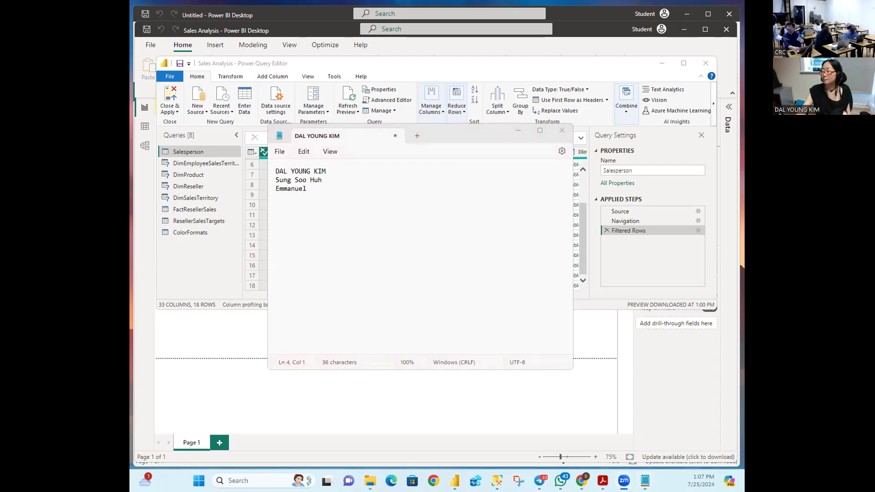
Step: Paste the next participant's name, trim its trailing space, and begin typing the following name
{"action": "left_click", "coordinate": [292, 217]}
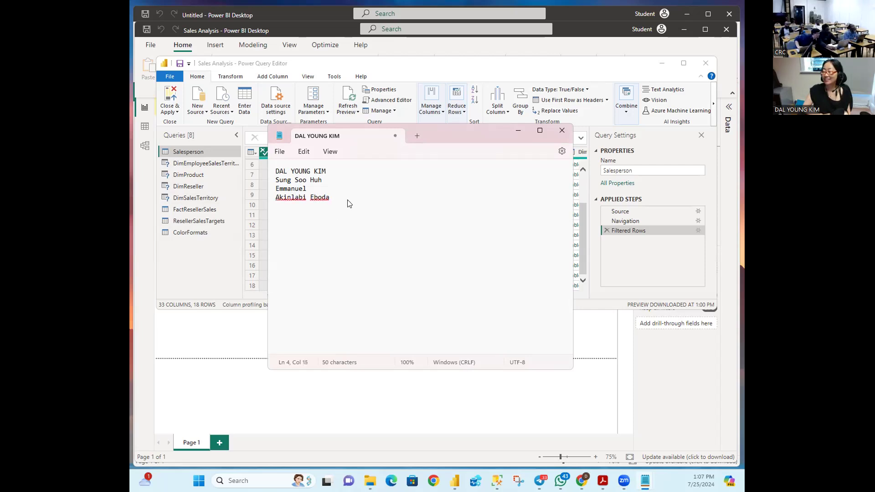
{"action": "key", "text": "Return"}
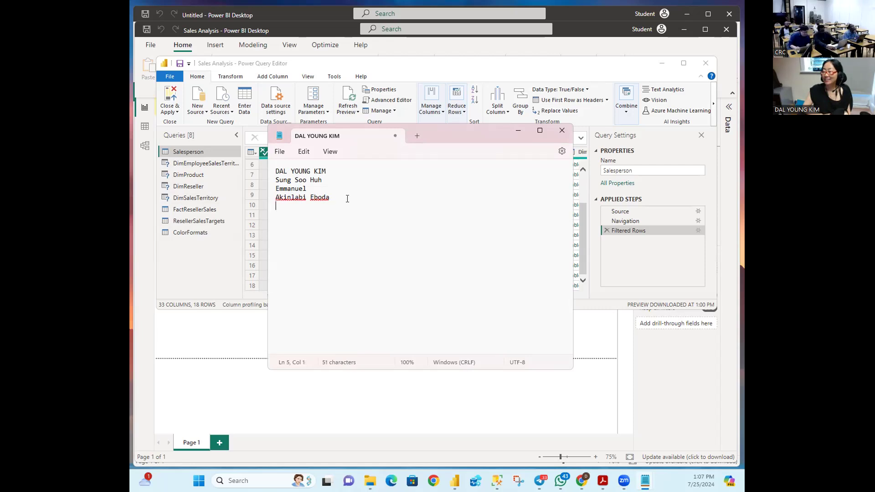
{"action": "type", "text": "E"}
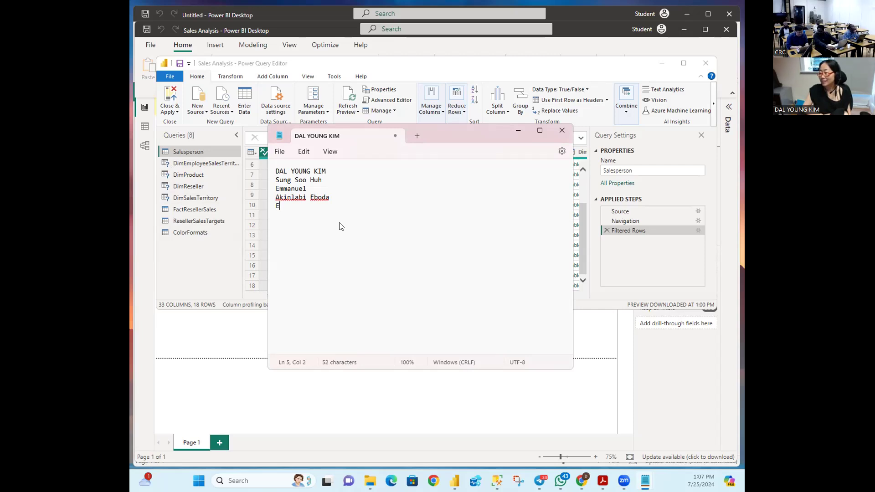
{"action": "type", "text": "s"}
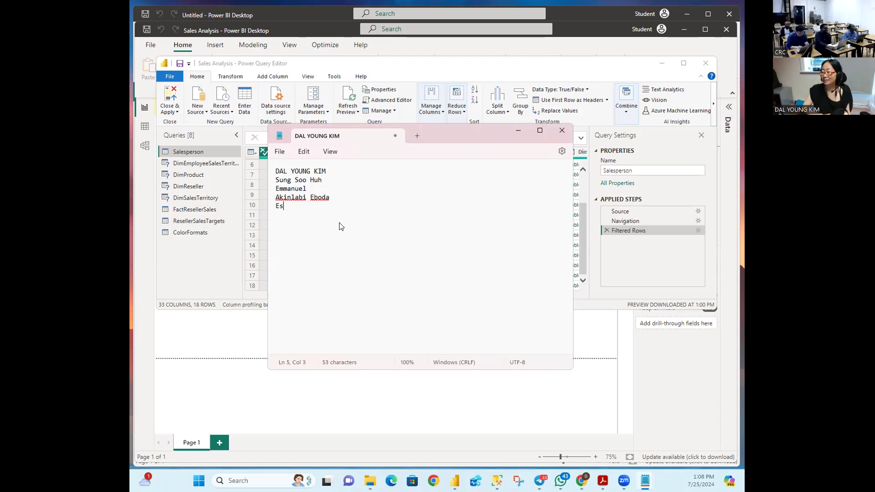
{"action": "type", "text": "e"}
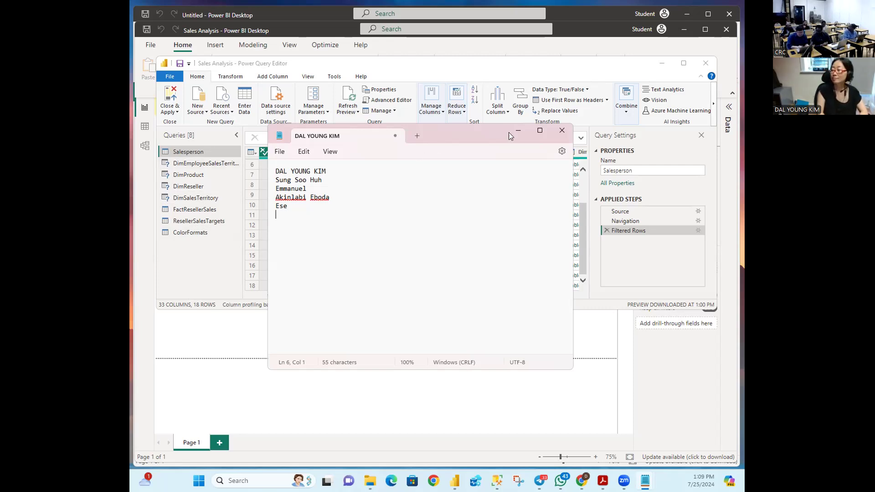
{"action": "left_click", "coordinate": [399, 167]}
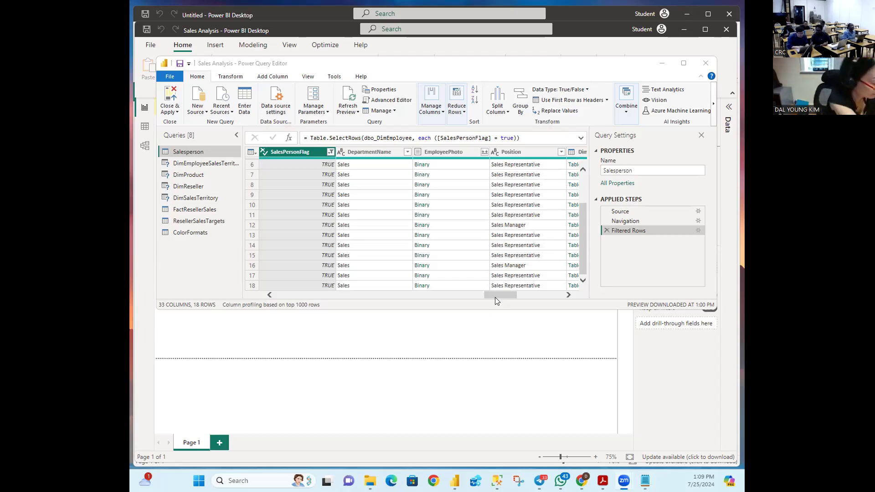
Step: Scroll the Salesperson grid back to its first columns and open Manage Columns
{"action": "left_click_drag", "start_coordinate": [500, 295], "coordinate": [559, 312]}
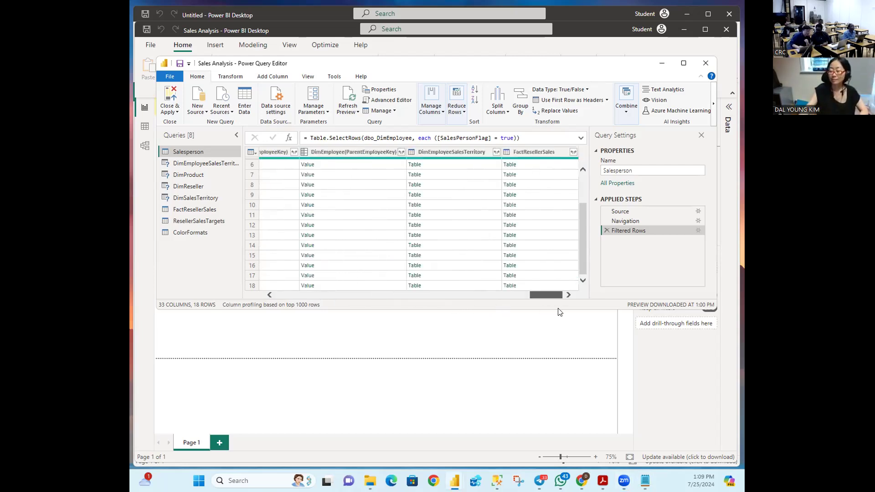
{"action": "left_click_drag", "start_coordinate": [560, 312], "coordinate": [287, 288]}
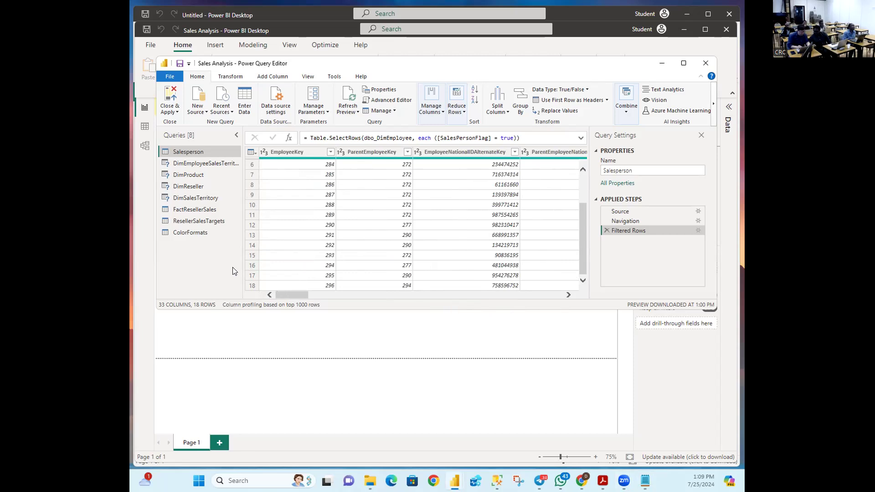
{"action": "left_click", "coordinate": [443, 113]}
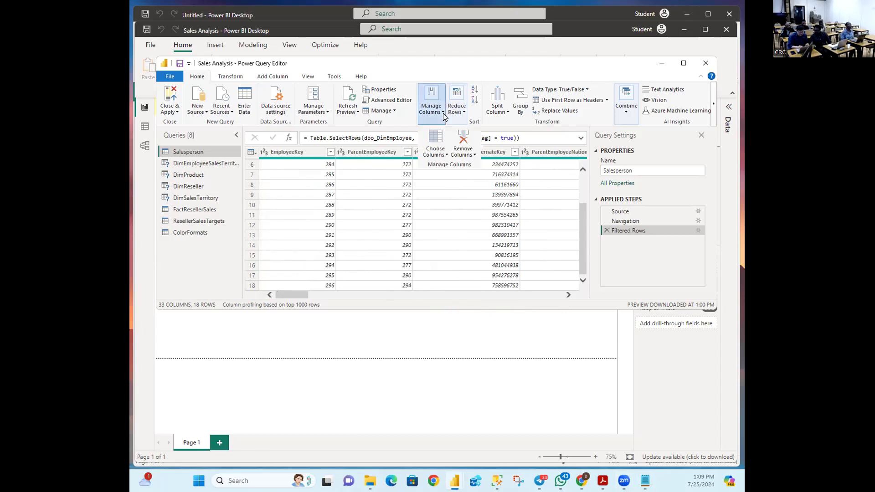
Step: Open the Choose Columns dialog and uncheck (Select All Columns)
{"action": "left_click", "coordinate": [442, 156]}
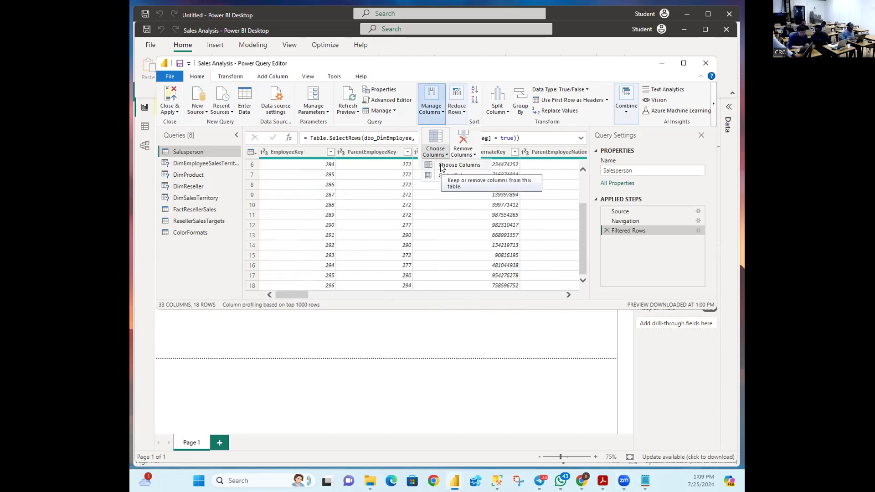
{"action": "left_click", "coordinate": [442, 167]}
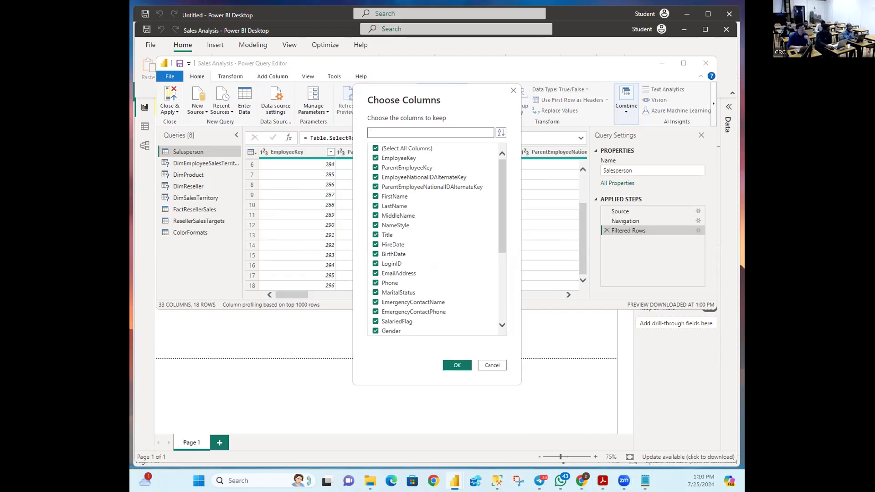
{"action": "left_click", "coordinate": [375, 149]}
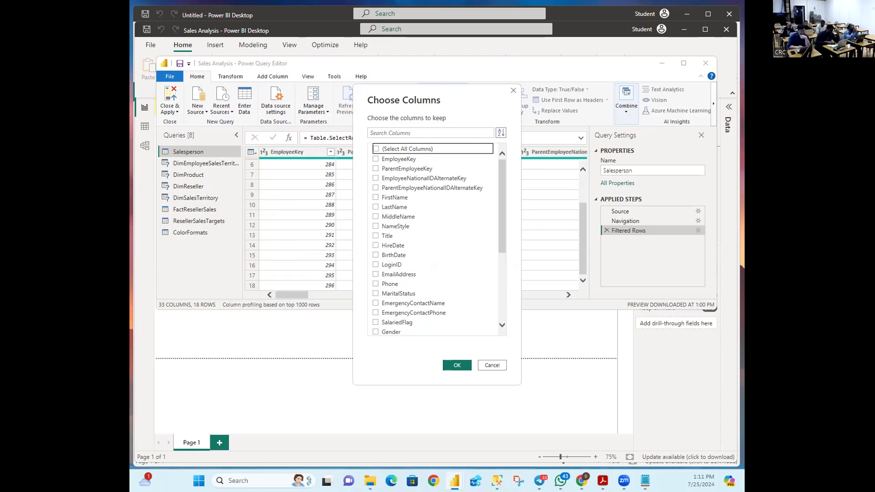
Step: Check EmployeeKey, EmployeeNationalIDAlternateKey, FirstName, LastName, Title and EmailAddress in Choose Columns
{"action": "key", "text": "alt+Tab"}
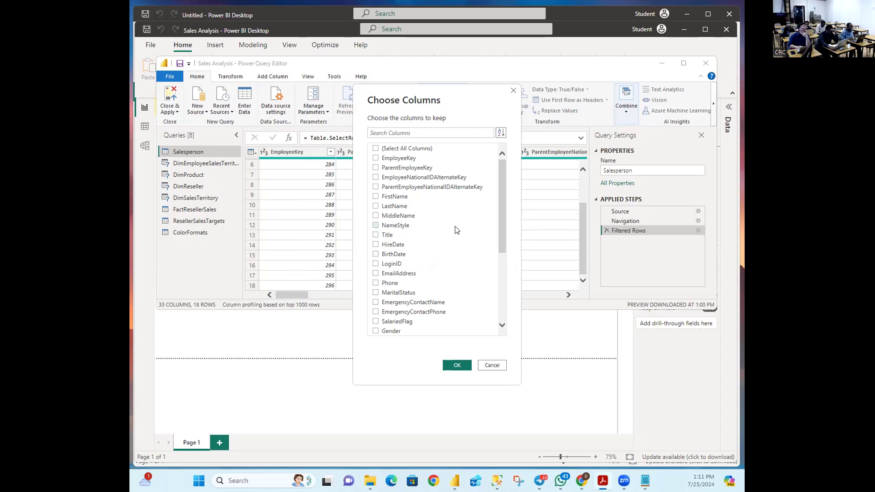
{"action": "left_click", "coordinate": [375, 158]}
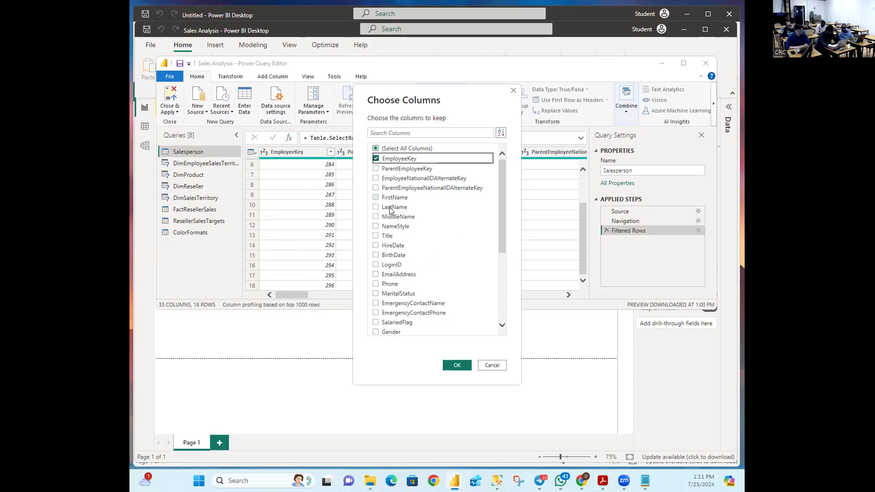
{"action": "left_click", "coordinate": [376, 181]}
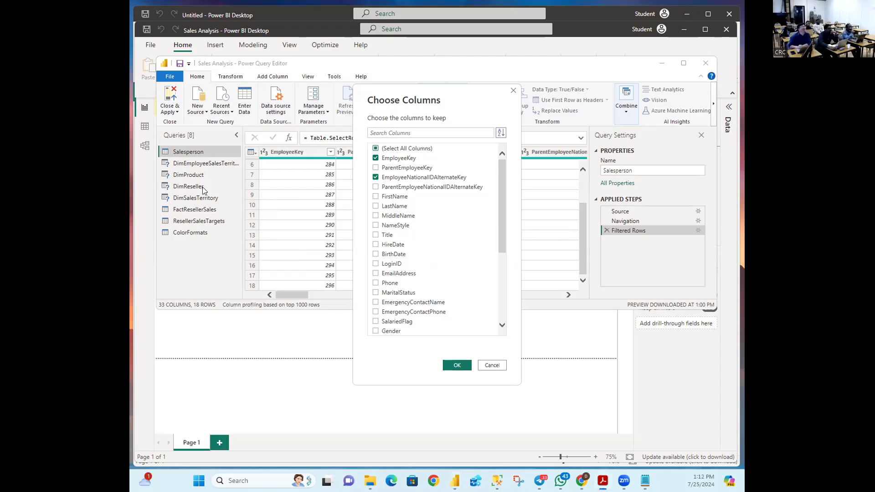
{"action": "left_click", "coordinate": [376, 198]}
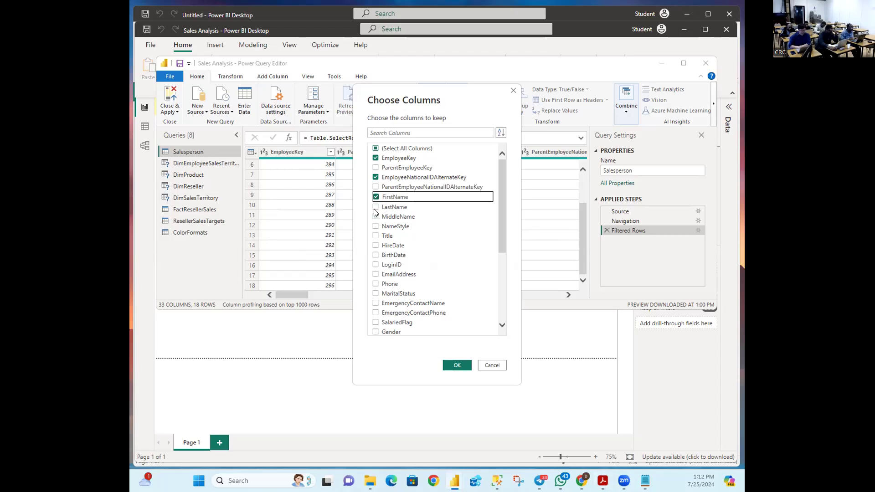
{"action": "left_click", "coordinate": [375, 208]}
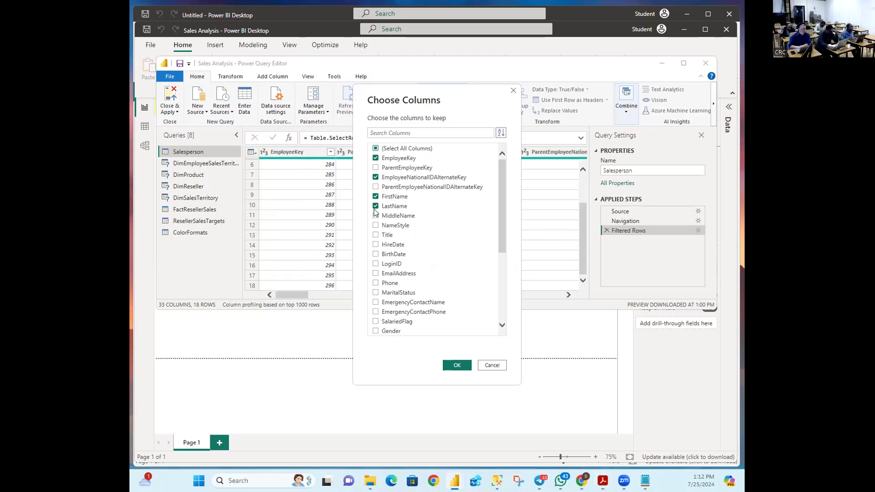
{"action": "left_click", "coordinate": [376, 236]}
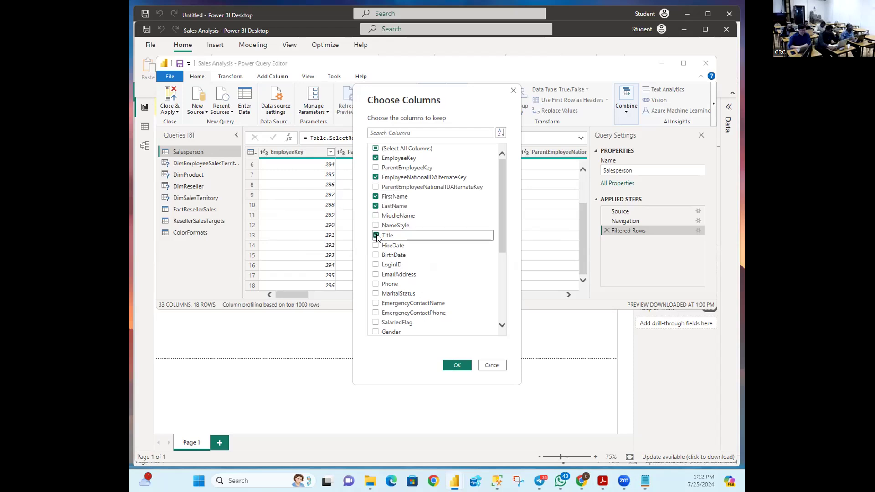
{"action": "left_click", "coordinate": [376, 274]}
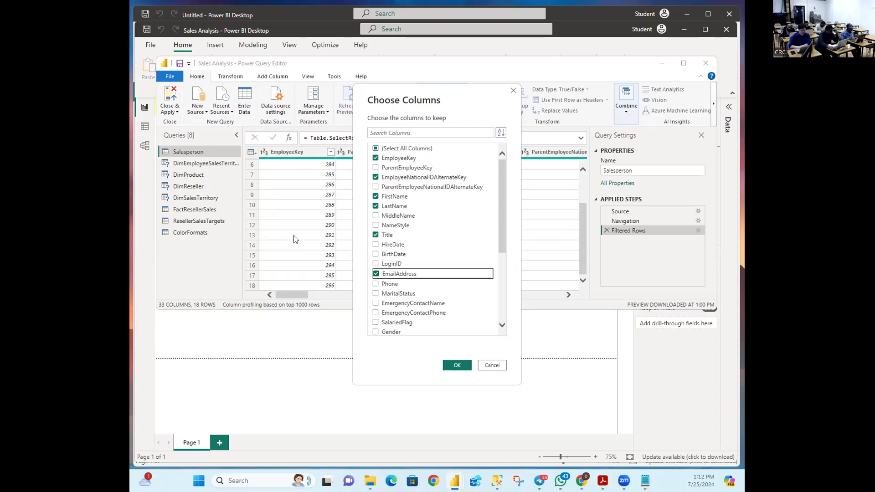
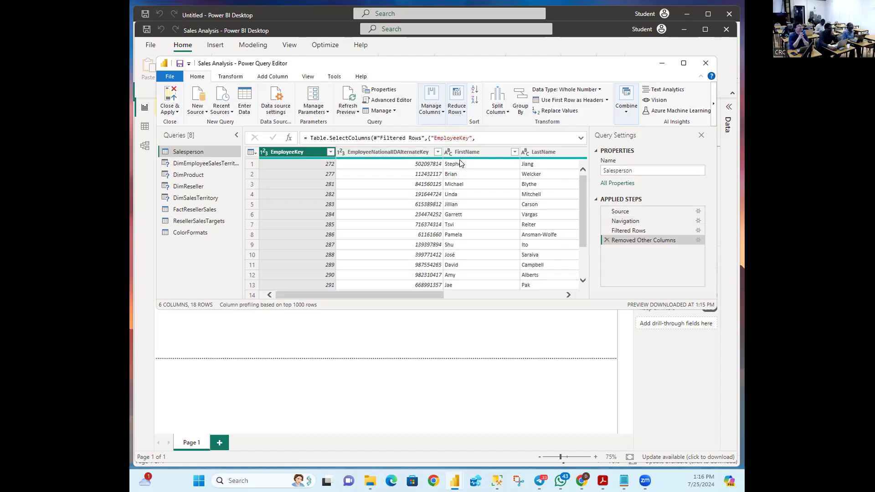
Step: Select the FirstName column and turn off Column profile in the View tab's preview options
{"action": "left_click_drag", "start_coordinate": [433, 290], "coordinate": [400, 280]}
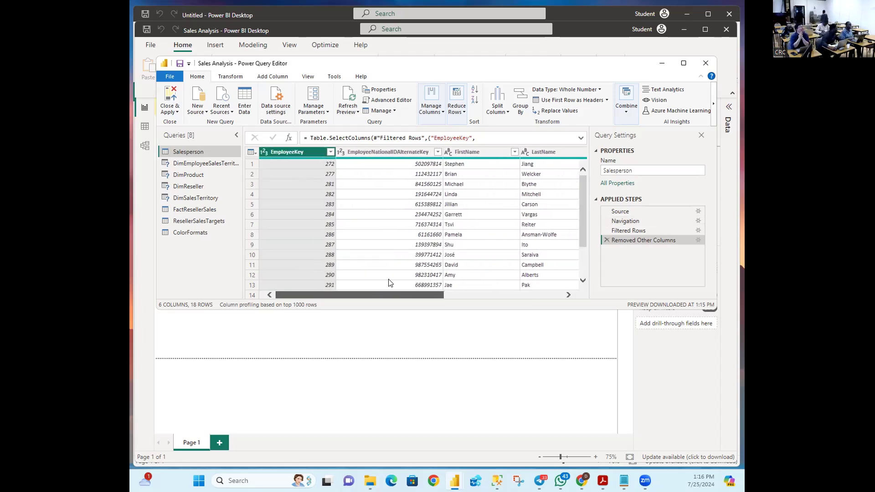
{"action": "left_click_drag", "start_coordinate": [389, 279], "coordinate": [362, 279]}
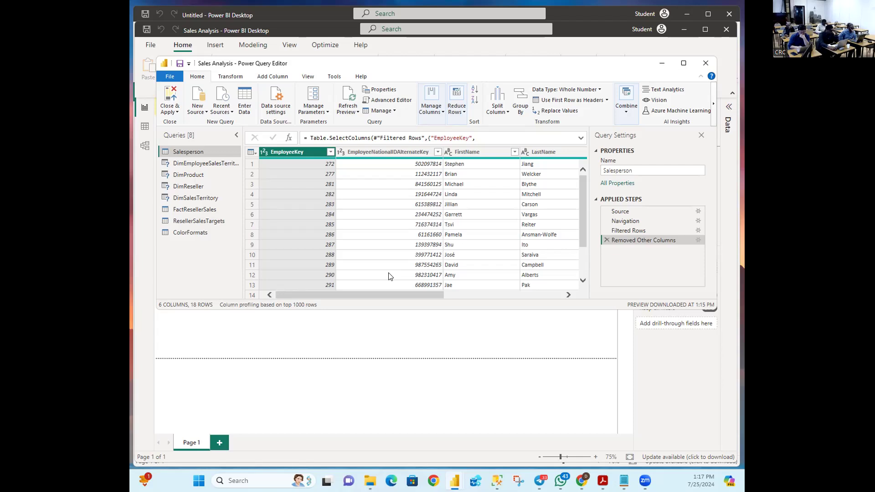
{"action": "key", "text": "alt+Tab"}
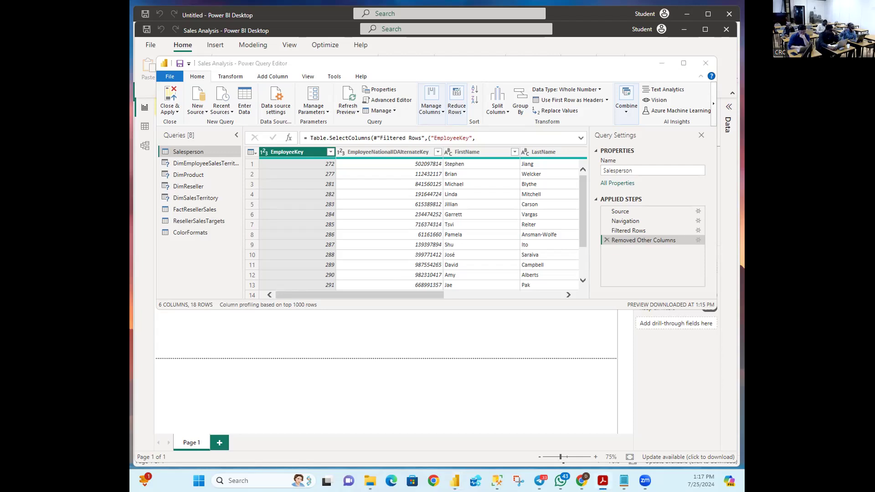
{"action": "key", "text": "alt+Tab"}
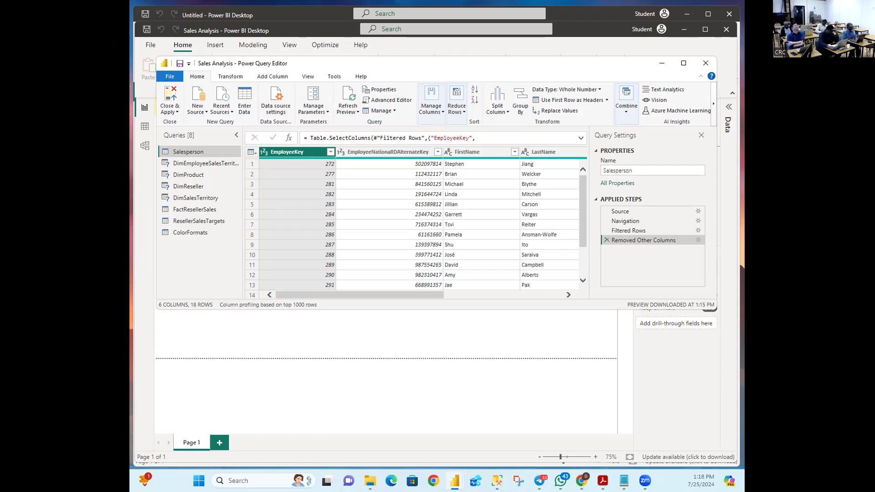
{"action": "left_click_drag", "start_coordinate": [390, 295], "coordinate": [437, 295]}
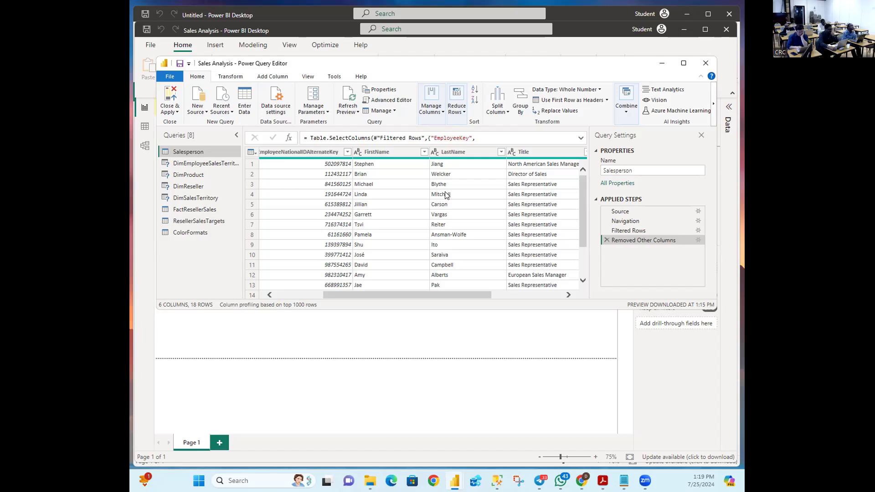
{"action": "left_click", "coordinate": [383, 151]}
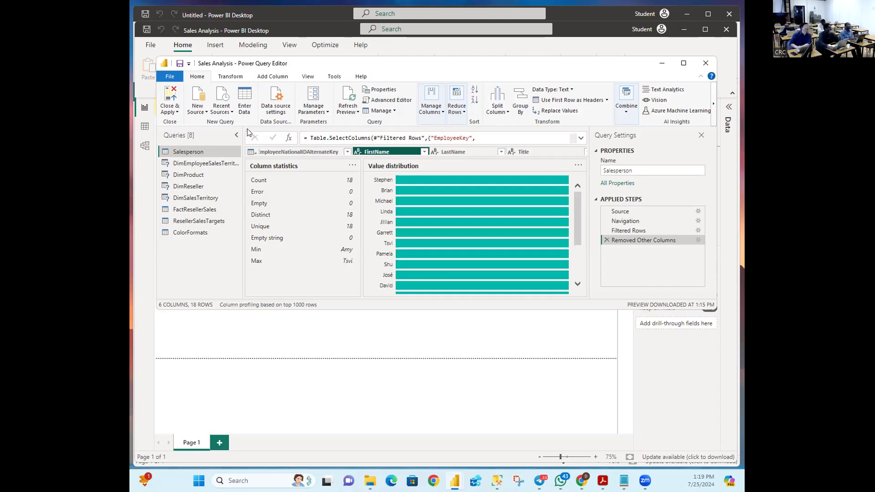
{"action": "left_click", "coordinate": [309, 76]}
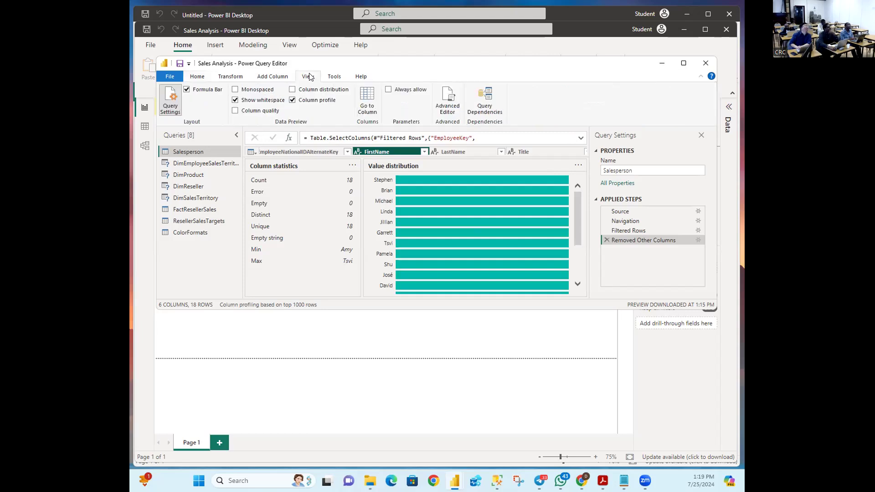
{"action": "left_click", "coordinate": [292, 100]}
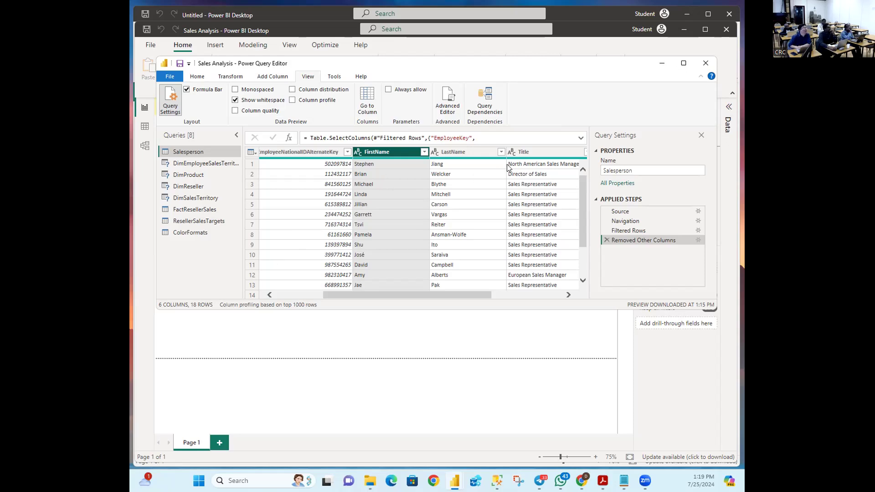
Step: Select the FirstName and LastName columns together and bring up their column context menu
{"action": "mouse_move", "coordinate": [527, 159]}
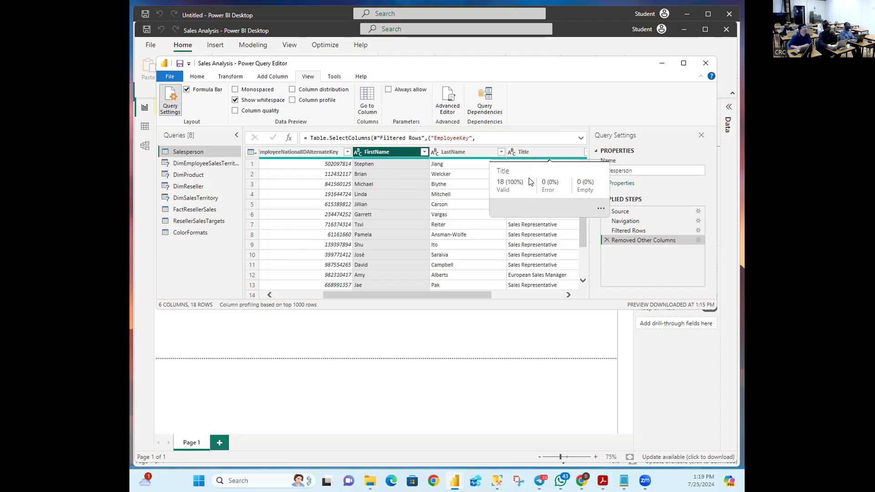
{"action": "left_click", "coordinate": [540, 151]}
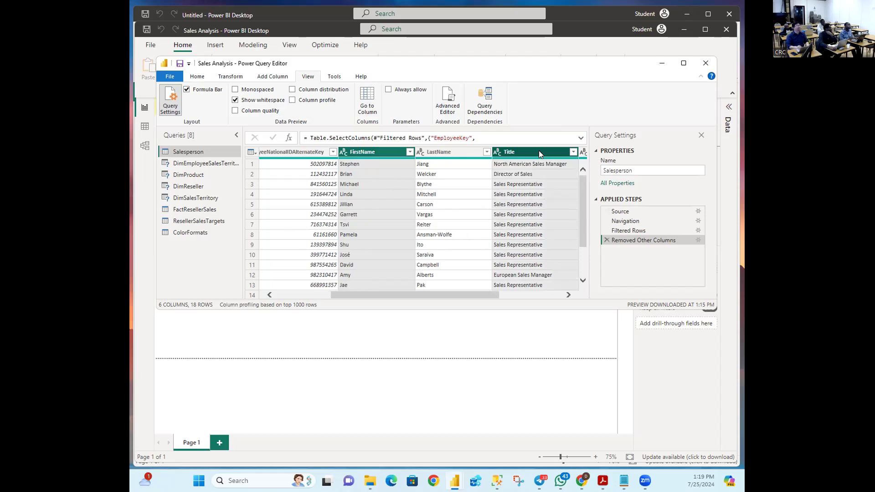
{"action": "left_click", "coordinate": [539, 151]}
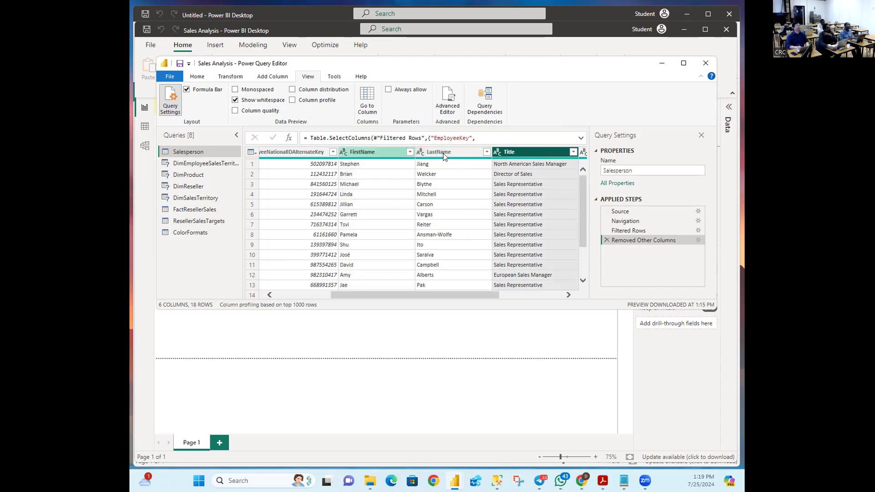
{"action": "left_click", "coordinate": [385, 153]}
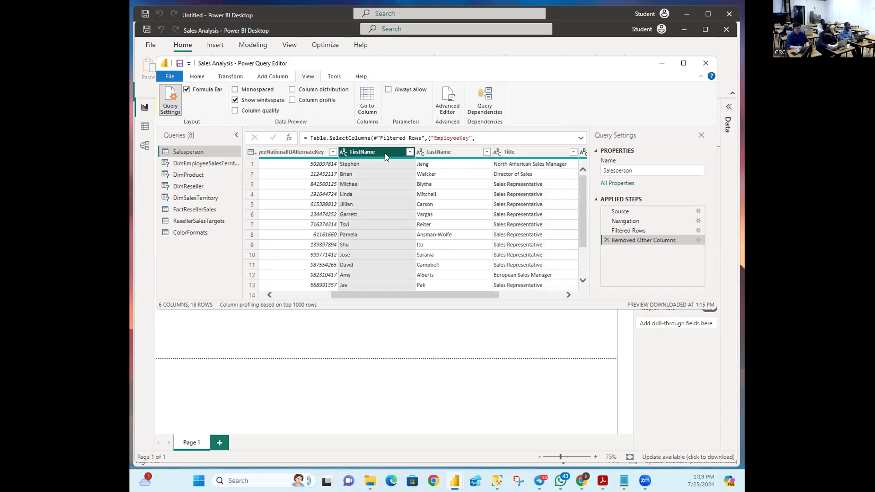
{"action": "left_click", "coordinate": [451, 153], "text": "ctrl"}
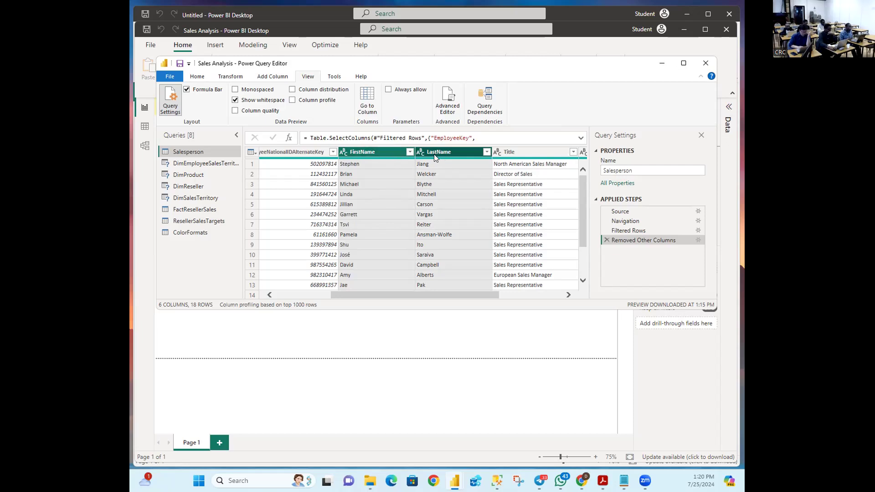
{"action": "right_click", "coordinate": [393, 154]}
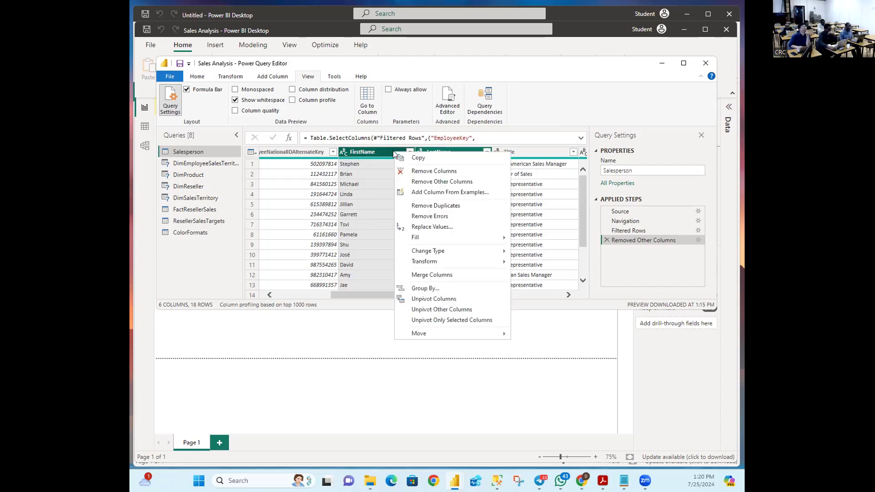
Step: Merge FirstName and LastName with a Space separator into a new column named Salesperson
{"action": "left_click", "coordinate": [418, 276]}
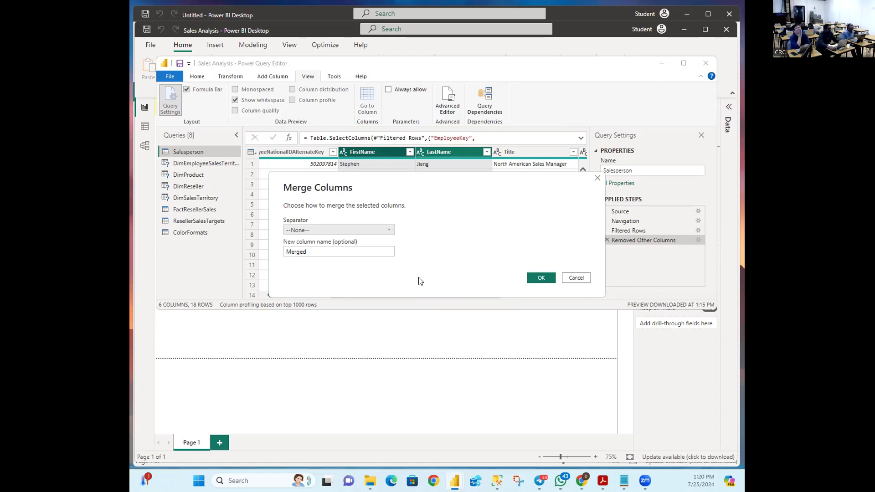
{"action": "left_click", "coordinate": [308, 231]}
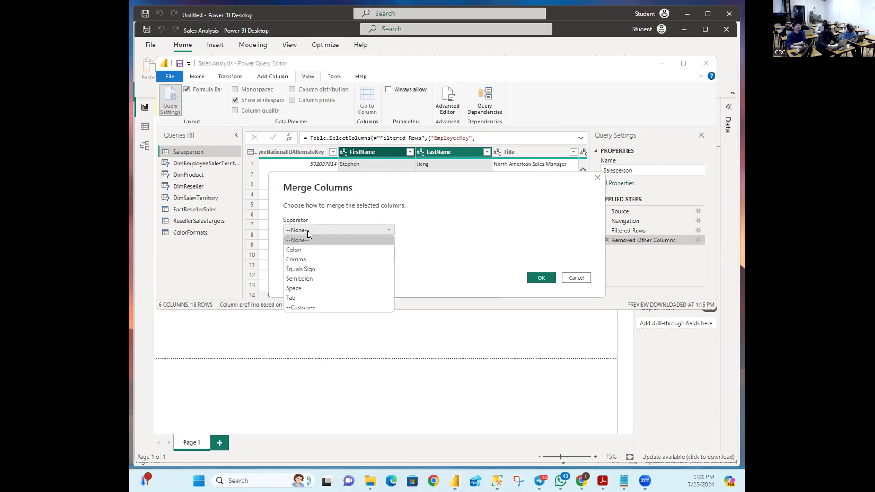
{"action": "left_click", "coordinate": [297, 287]}
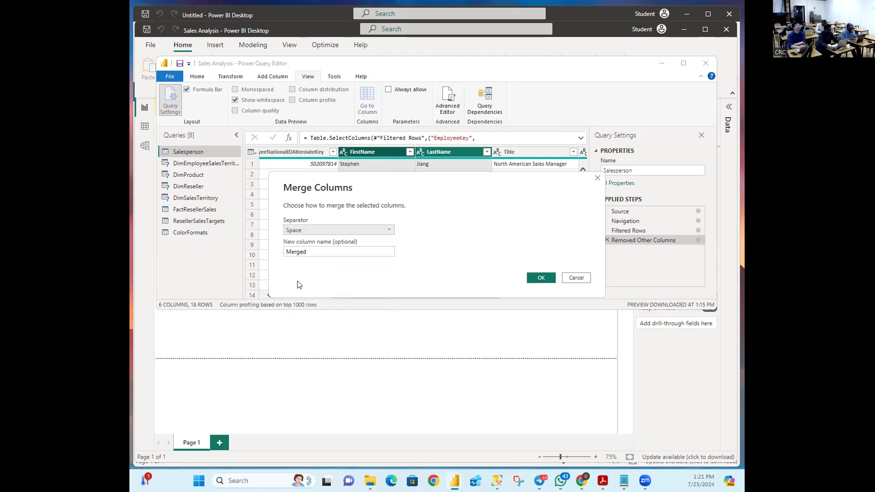
{"action": "left_click", "coordinate": [307, 251]}
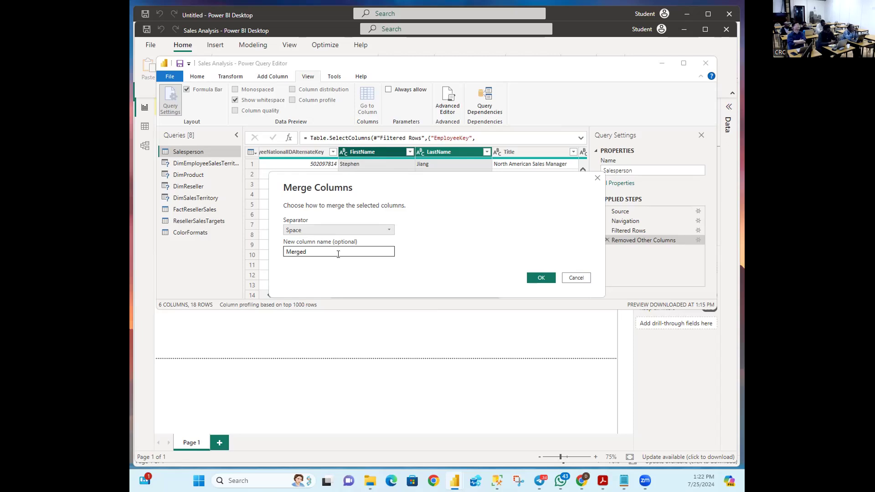
{"action": "type", "text": "S"}
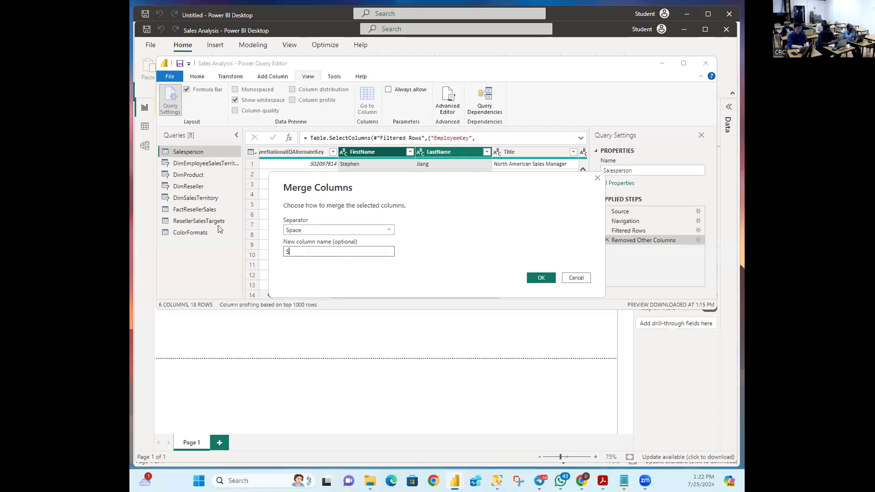
{"action": "type", "text": "alesperson"}
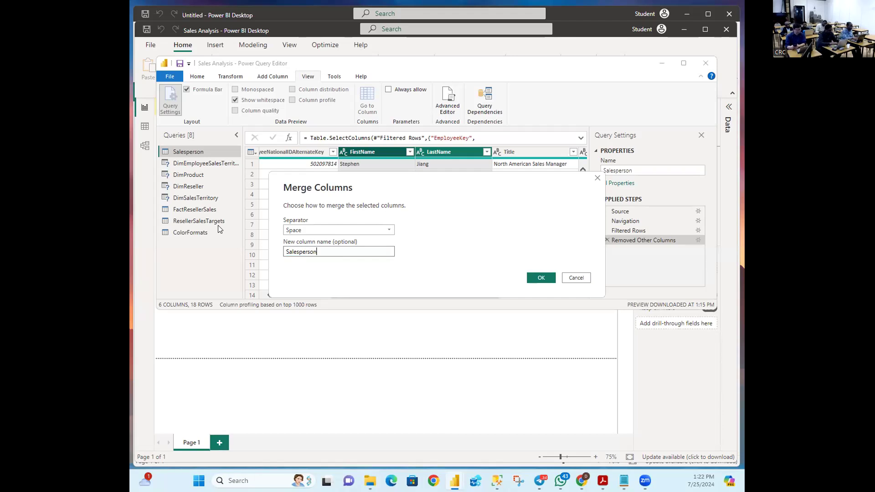
{"action": "left_click", "coordinate": [536, 277]}
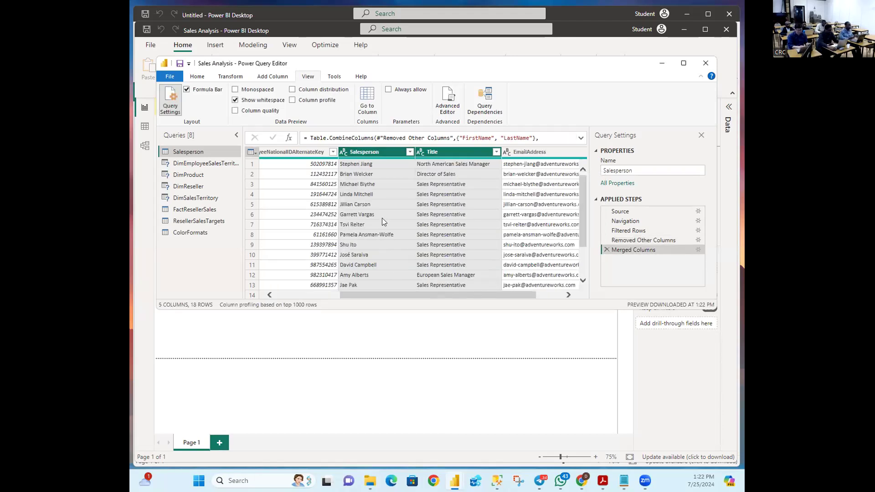
{"action": "left_click", "coordinate": [379, 152]}
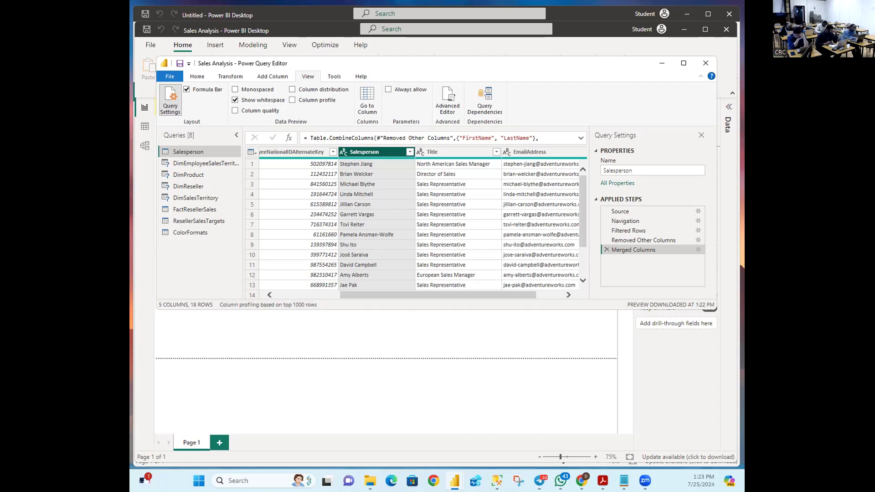
{"action": "key", "text": "alt+Tab"}
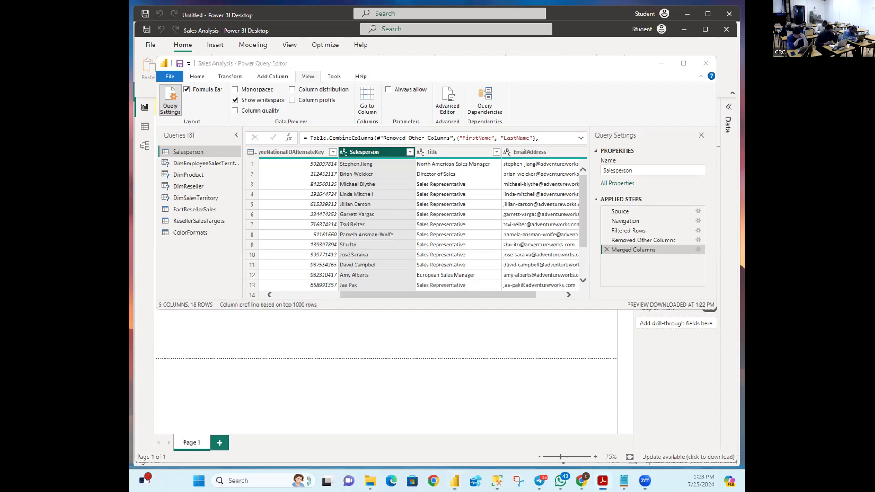
{"action": "key", "text": "alt+Tab"}
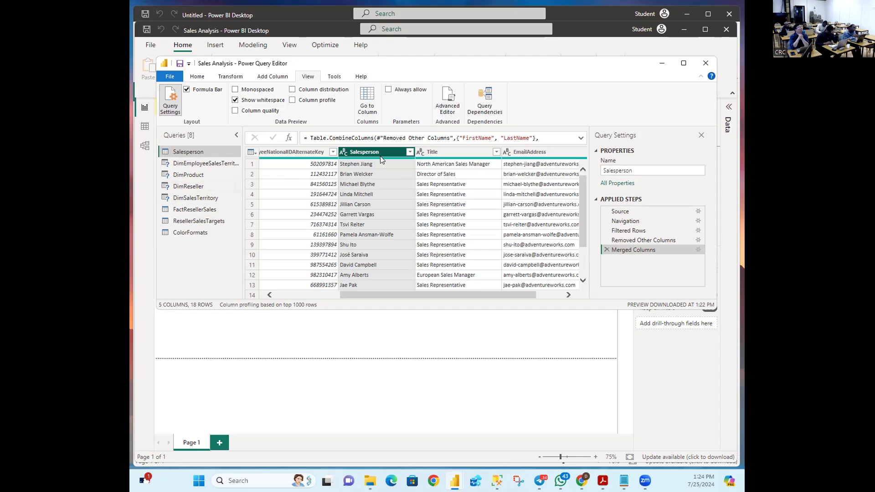
{"action": "mouse_move", "coordinate": [381, 161]}
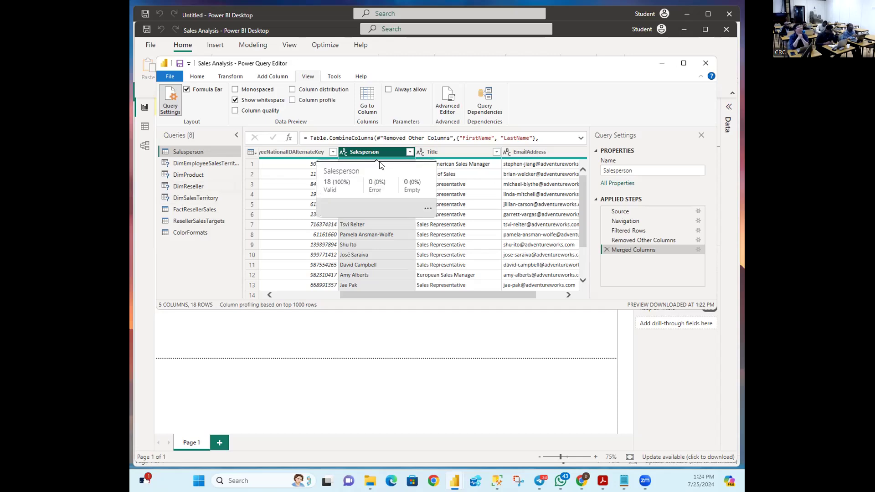
{"action": "left_click", "coordinate": [447, 153], "text": "ctrl"}
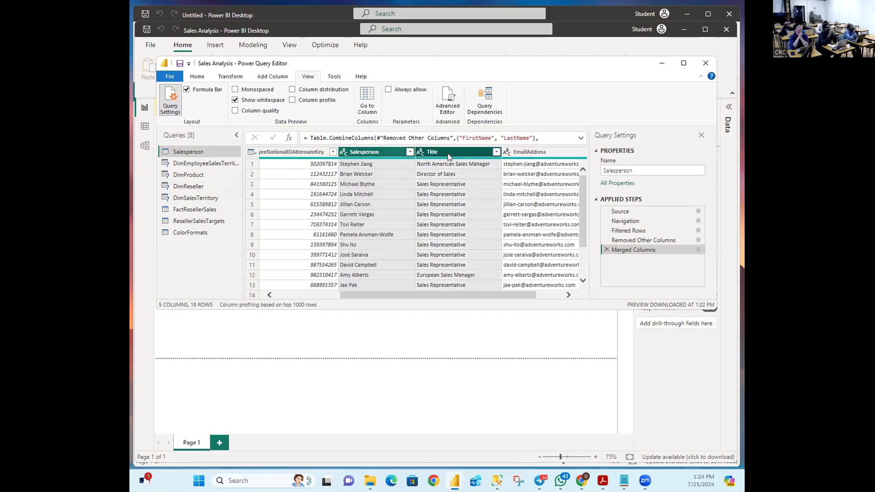
{"action": "right_click", "coordinate": [448, 154]}
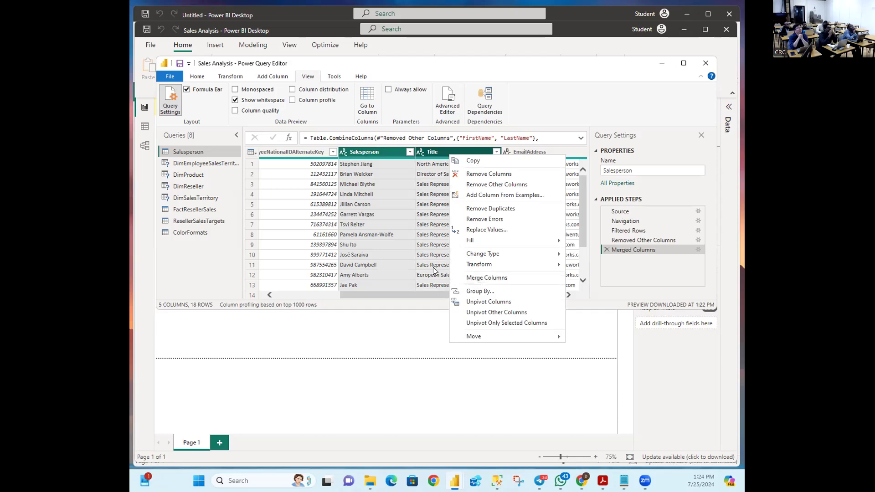
{"action": "left_click", "coordinate": [413, 267]}
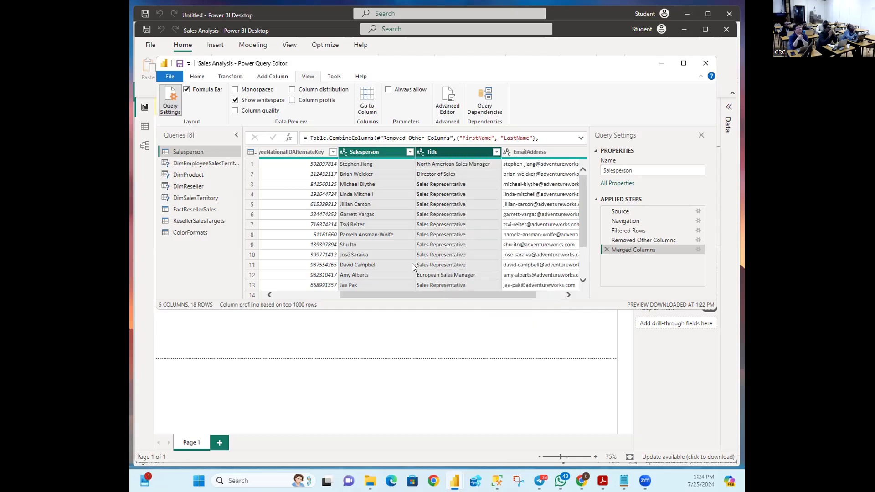
{"action": "left_click", "coordinate": [435, 195]}
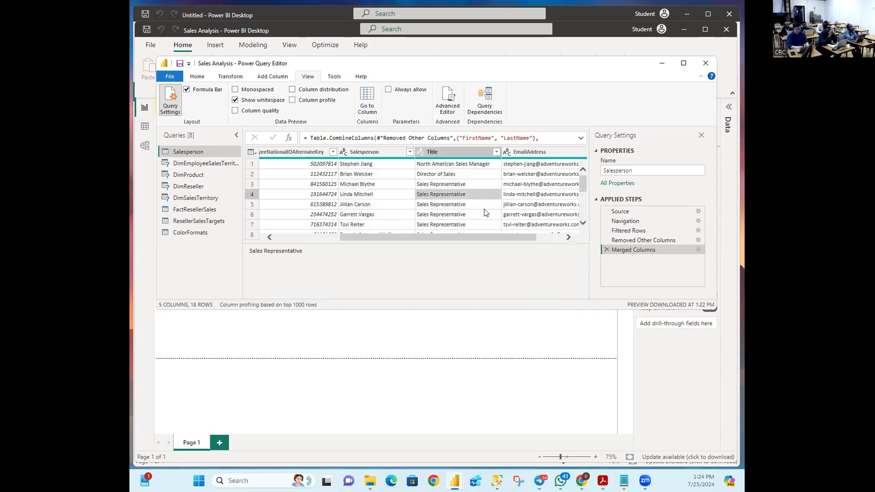
{"action": "left_click", "coordinate": [440, 153]}
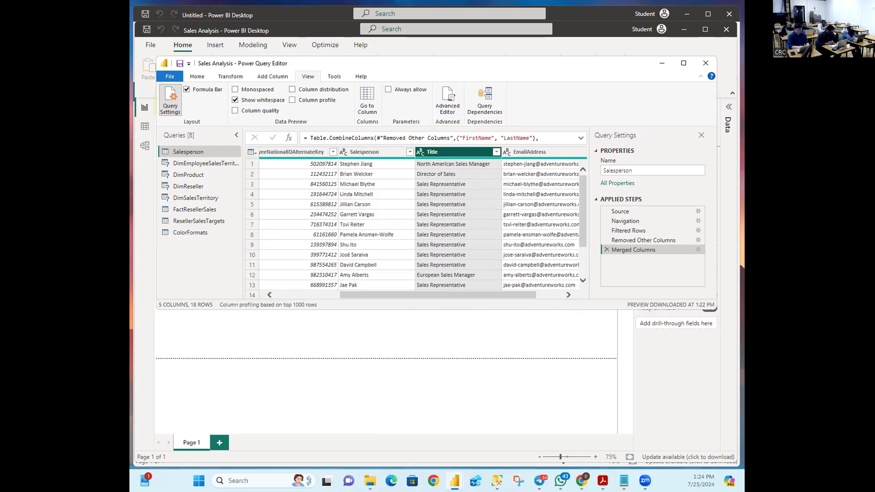
{"action": "key", "text": "alt+Tab"}
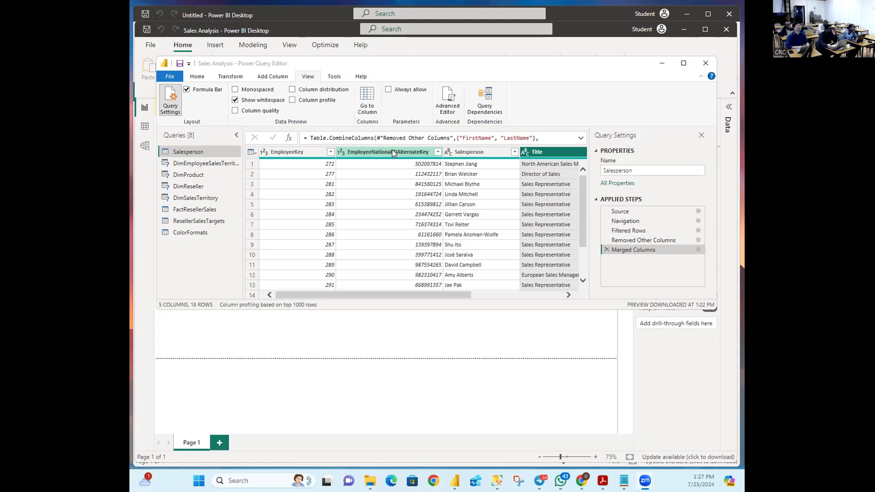
Step: Select EmployeeNationalIDAlternateKey and open its rename editor, leaving the name unchanged for now
{"action": "left_click", "coordinate": [392, 152]}
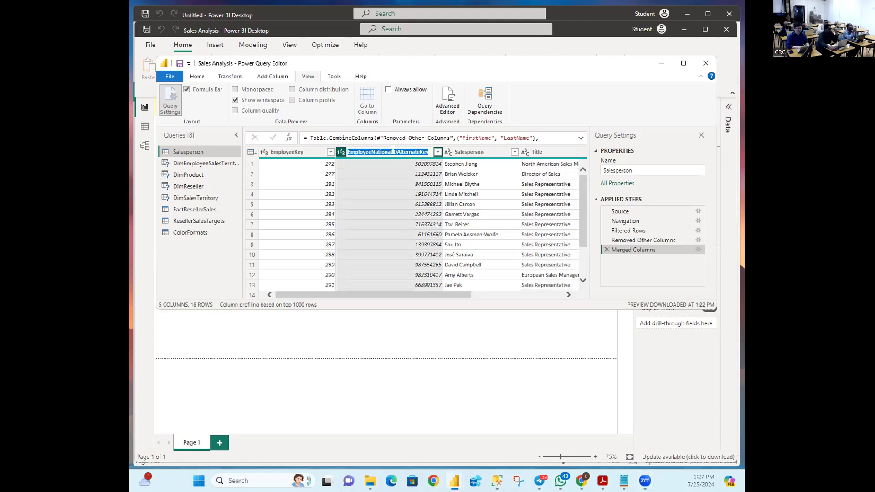
{"action": "left_click", "coordinate": [471, 152]}
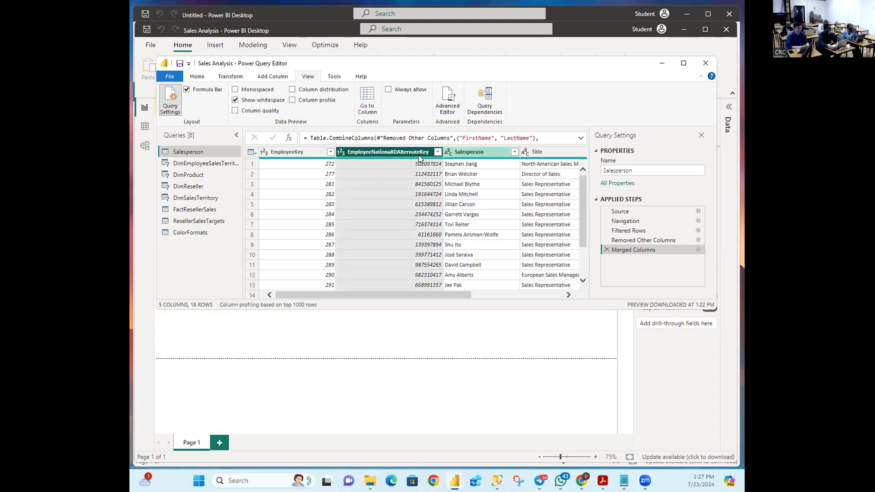
{"action": "right_click", "coordinate": [407, 155]}
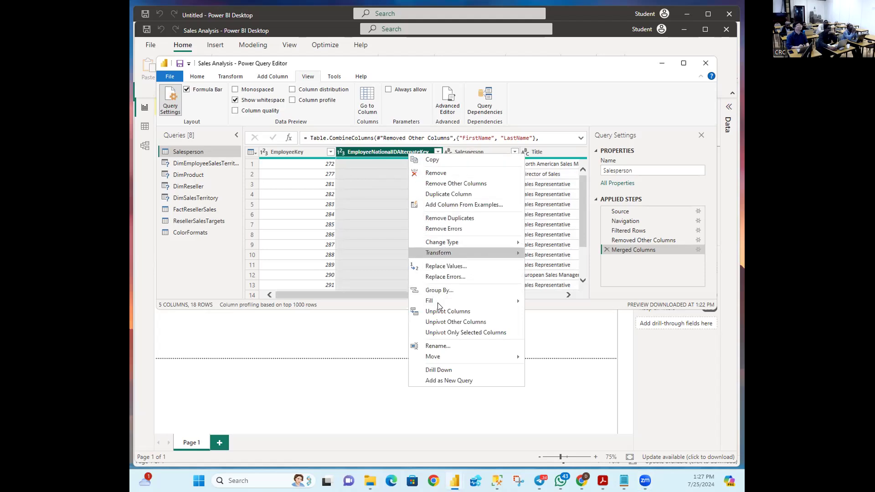
{"action": "left_click", "coordinate": [443, 348]}
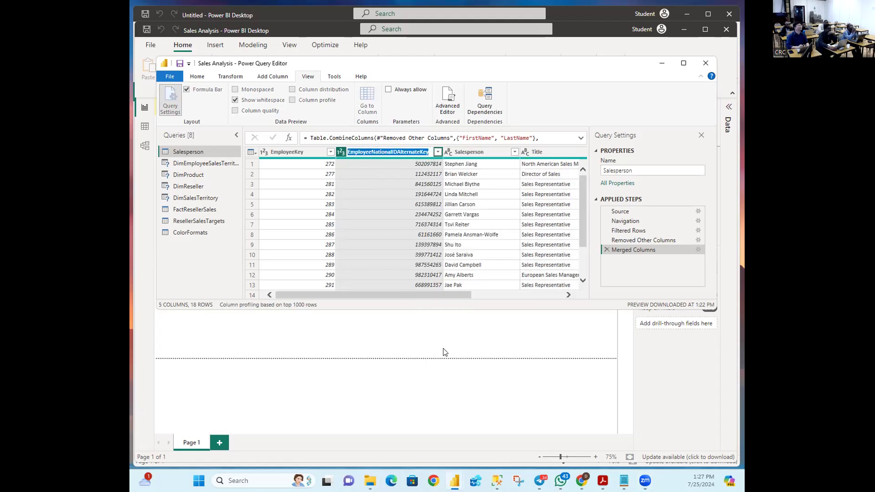
{"action": "left_click", "coordinate": [461, 152]}
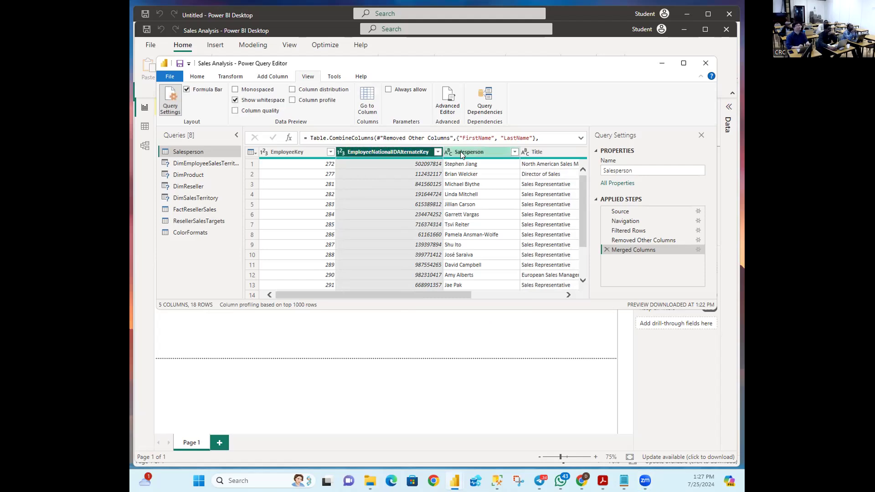
{"action": "double_click", "coordinate": [394, 156]}
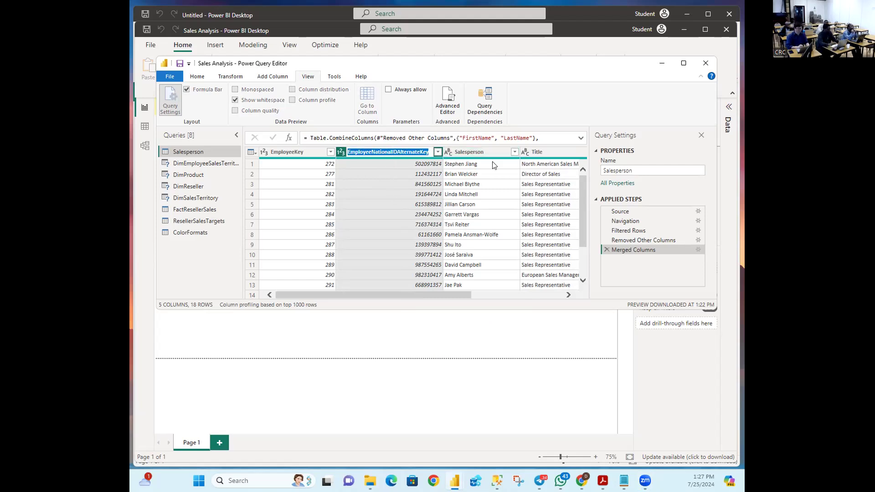
{"action": "left_click", "coordinate": [415, 152]}
Step: Rename EmployeeNationalIDAlternateKey to EmployeeID by deleting 'National' and 'AlternateKey'
{"action": "right_click", "coordinate": [407, 151]}
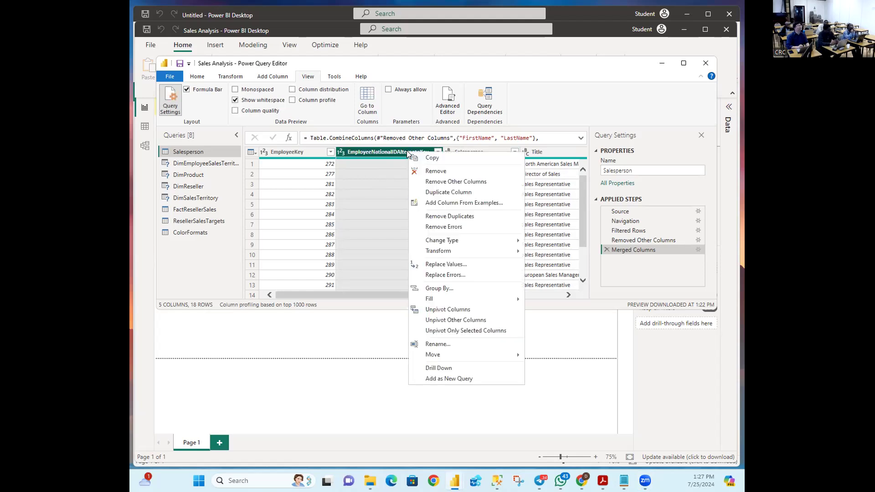
{"action": "left_click", "coordinate": [442, 345]}
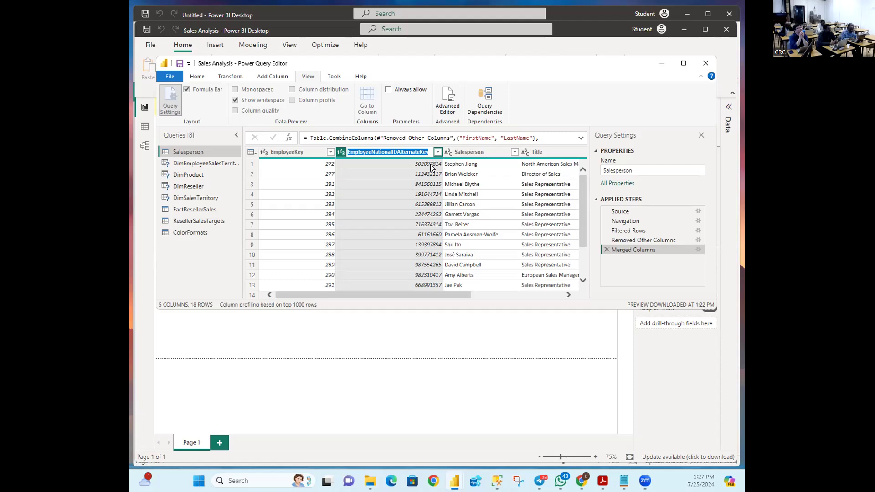
{"action": "left_click", "coordinate": [396, 153]}
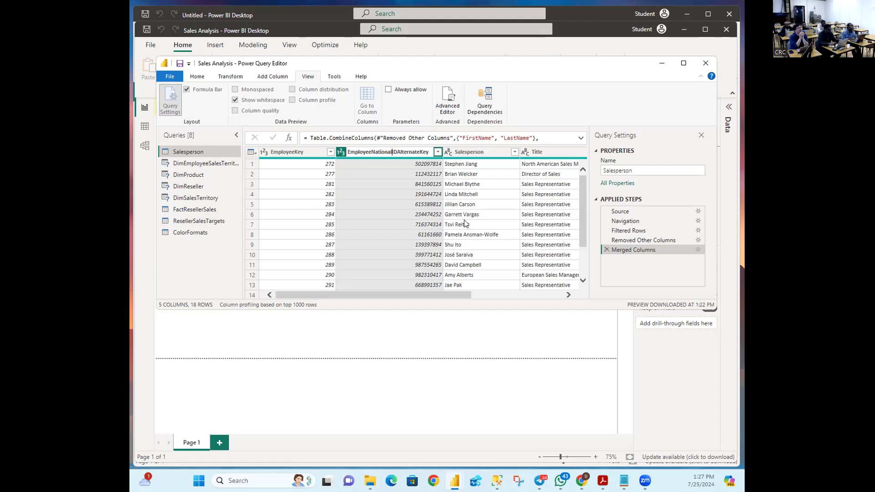
{"action": "key", "text": "BackSpace"}
{"action": "key", "text": "BackSpace"}
{"action": "key", "text": "BackSpace"}
{"action": "key", "text": "BackSpace"}
{"action": "key", "text": "BackSpace"}
{"action": "key", "text": "BackSpace"}
{"action": "key", "text": "BackSpace"}
{"action": "key", "text": "BackSpace"}
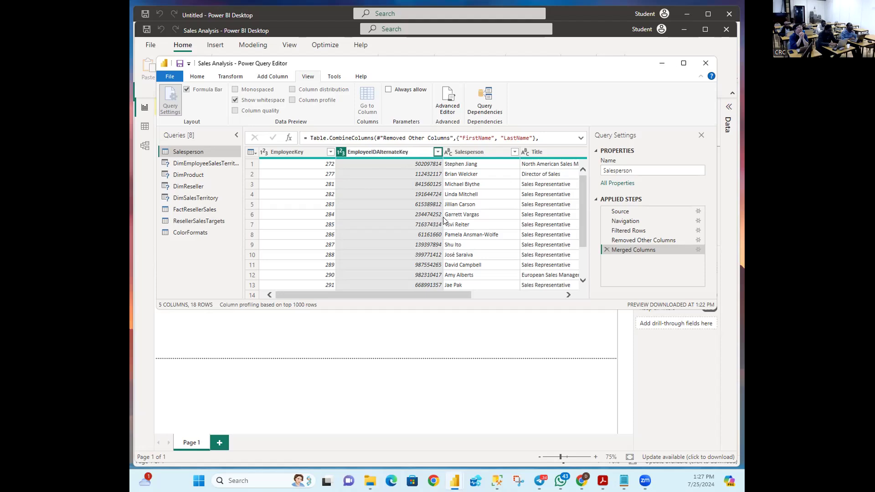
{"action": "left_click", "coordinate": [416, 151]}
{"action": "key", "text": "BackSpace"}
{"action": "key", "text": "BackSpace"}
{"action": "key", "text": "BackSpace"}
{"action": "key", "text": "BackSpace"}
{"action": "key", "text": "BackSpace"}
{"action": "key", "text": "BackSpace"}
{"action": "key", "text": "BackSpace"}
{"action": "key", "text": "BackSpace"}
{"action": "key", "text": "BackSpace"}
{"action": "key", "text": "BackSpace"}
{"action": "key", "text": "BackSpace"}
{"action": "key", "text": "BackSpace"}
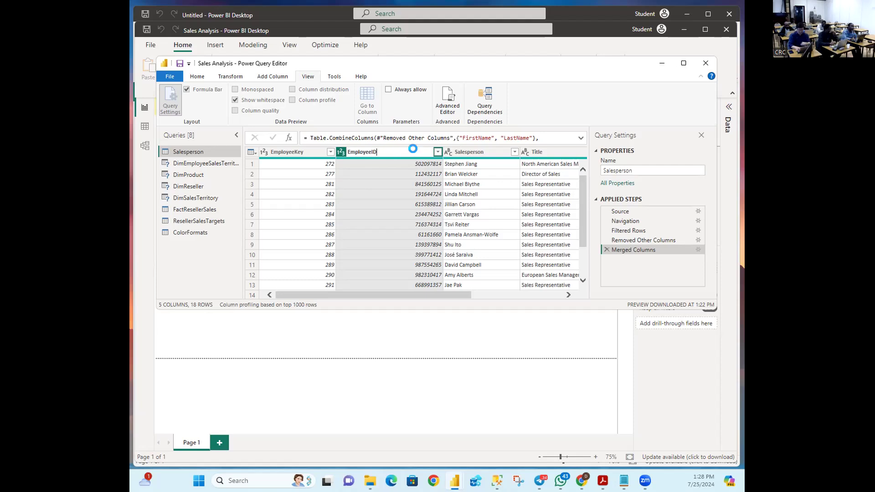
{"action": "key", "text": "Return"}
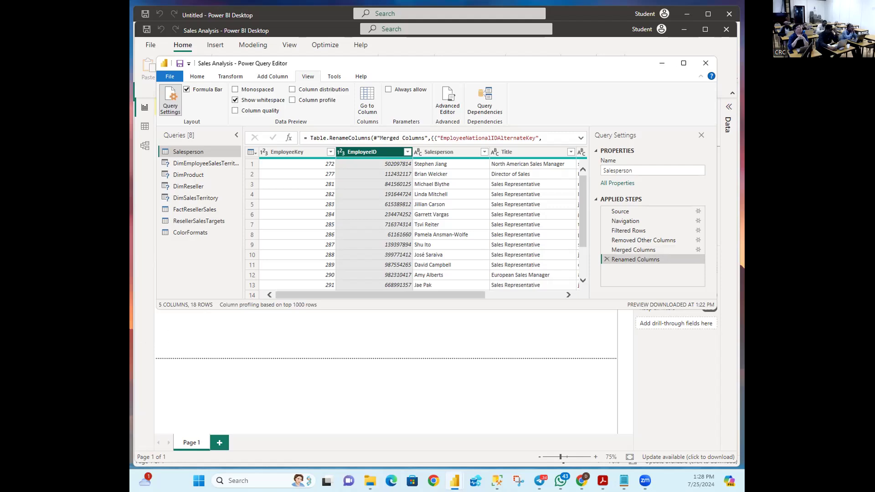
{"action": "key", "text": "alt+Tab"}
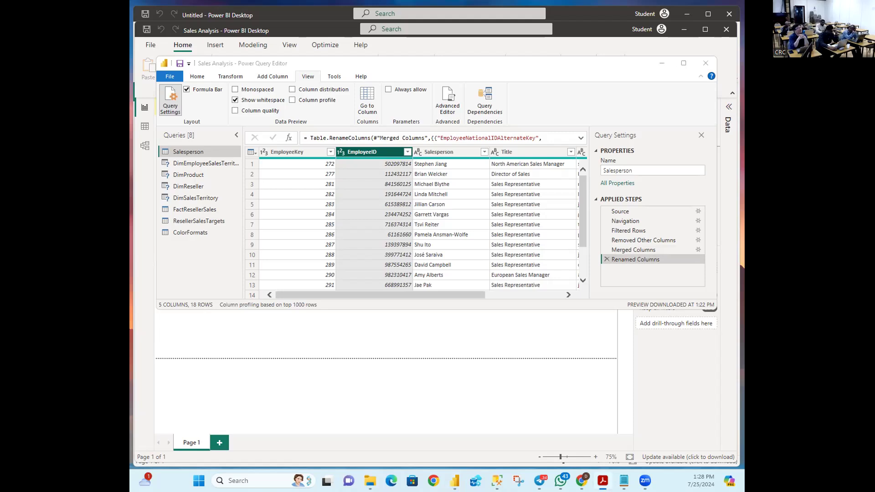
{"action": "key", "text": "alt+Tab"}
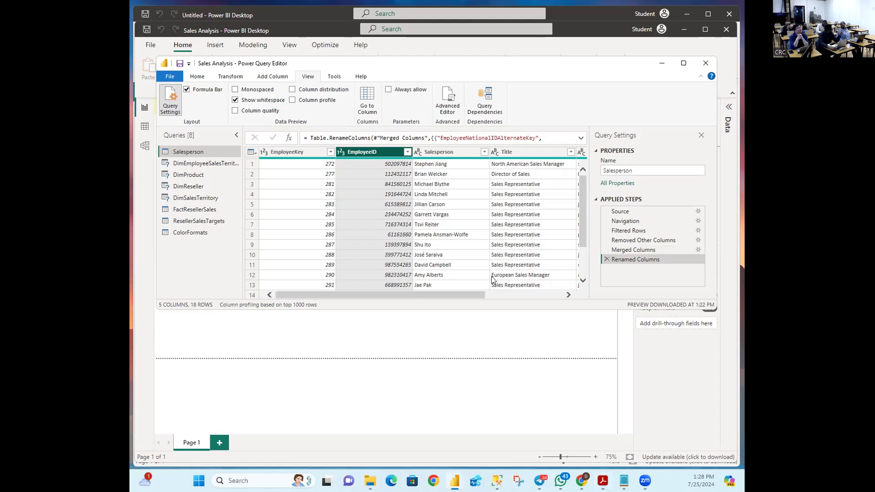
{"action": "left_click_drag", "start_coordinate": [480, 296], "coordinate": [578, 293]}
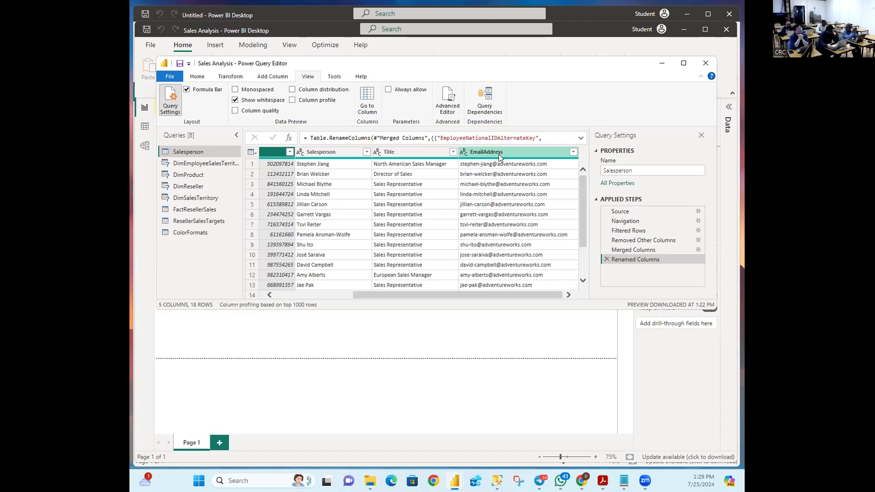
Step: Rename the EmailAddress column to UPN, then check the Acrobat reference document
{"action": "left_click", "coordinate": [474, 152]}
{"action": "double_click", "coordinate": [474, 152]}
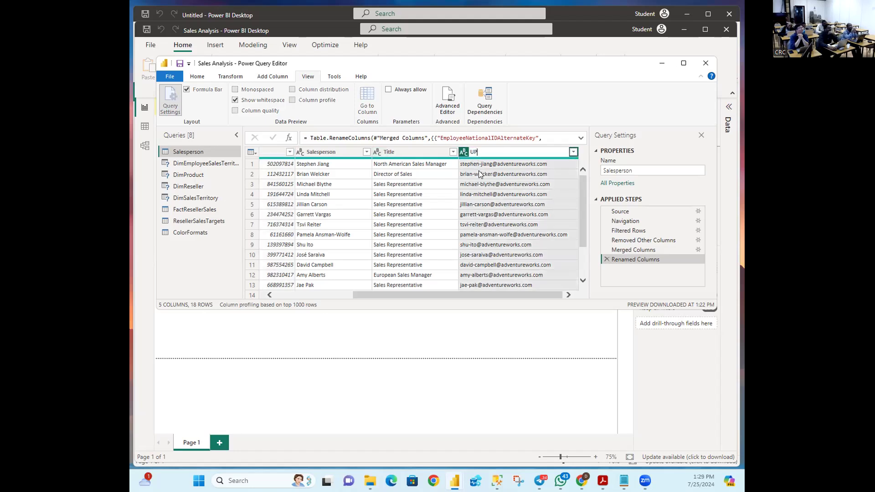
{"action": "key", "text": "Return"}
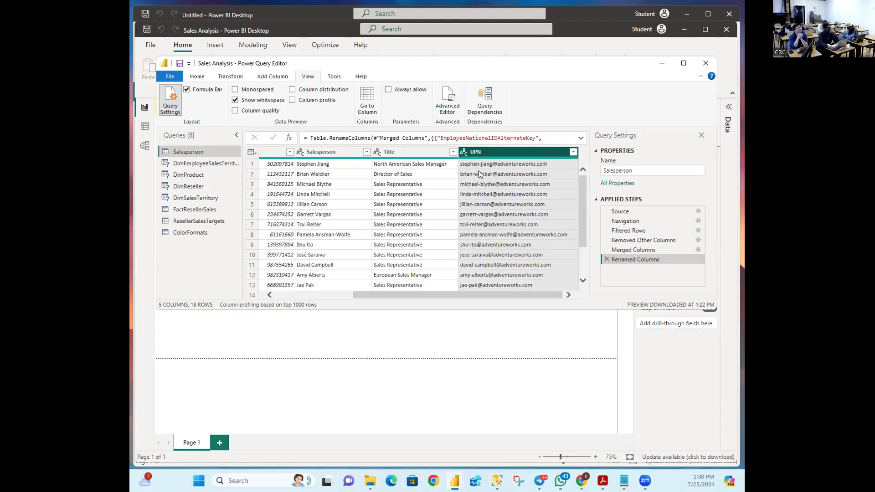
{"action": "key", "text": "alt+Tab"}
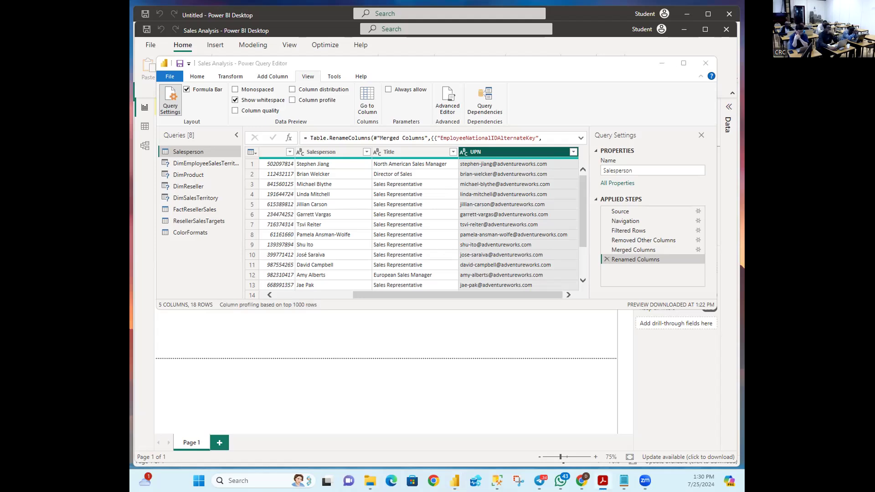
{"action": "key", "text": "alt+Tab"}
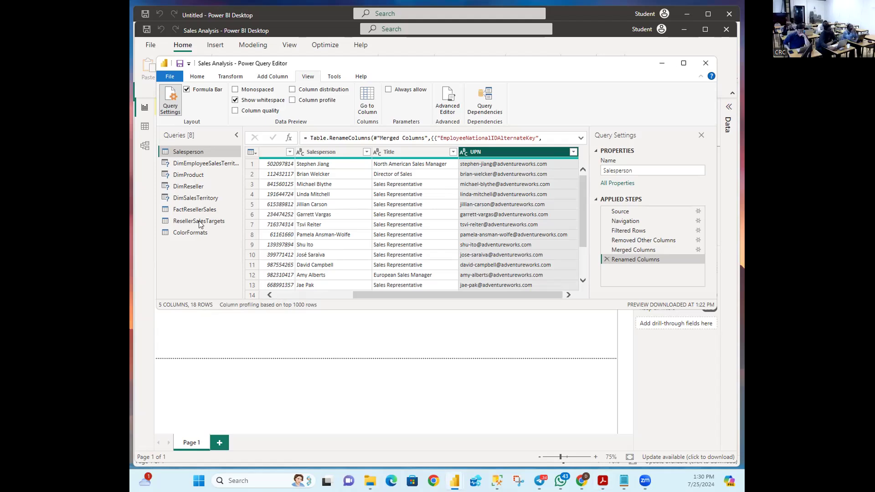
Step: Open the DimEmployeeSalesTerritory query and rename it to SalespersonRegion
{"action": "left_click", "coordinate": [210, 164]}
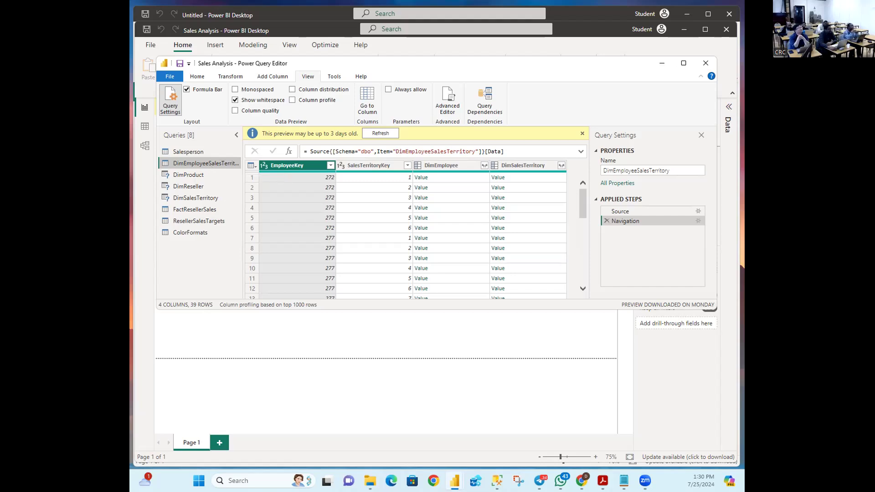
{"action": "key", "text": "alt+Tab"}
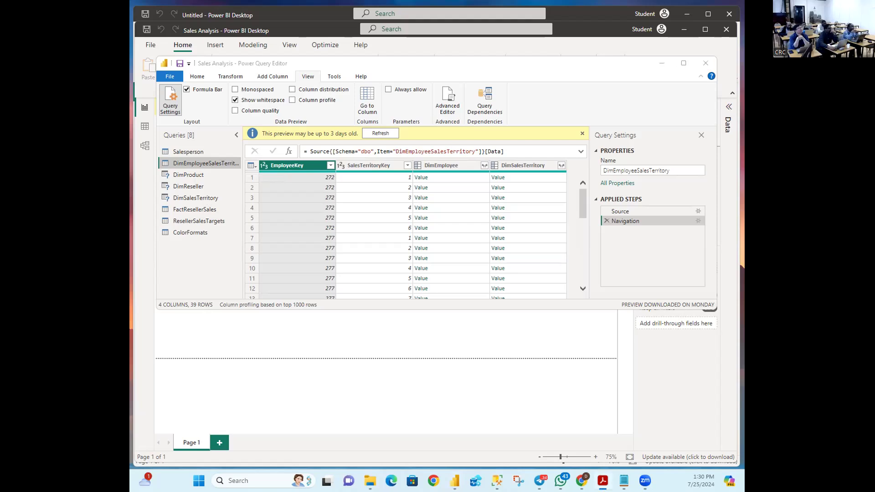
{"action": "key", "text": "alt+Tab"}
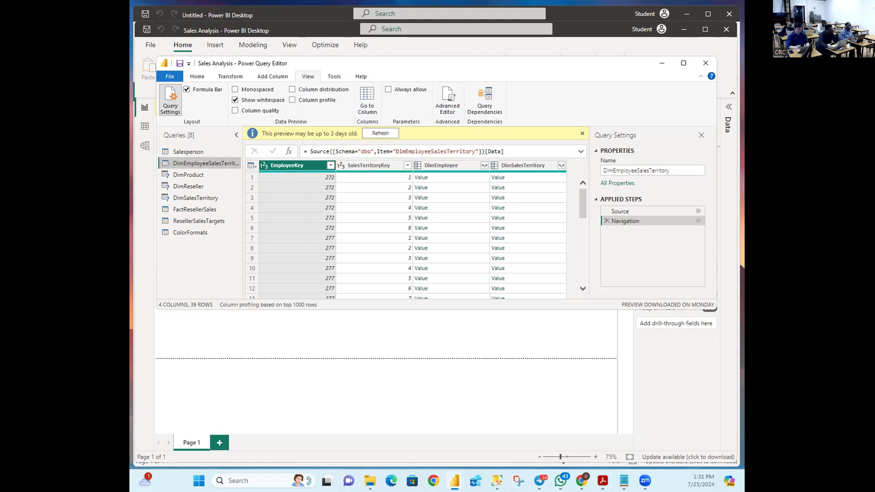
{"action": "key", "text": "alt+Tab"}
{"action": "key", "text": "alt+Tab"}
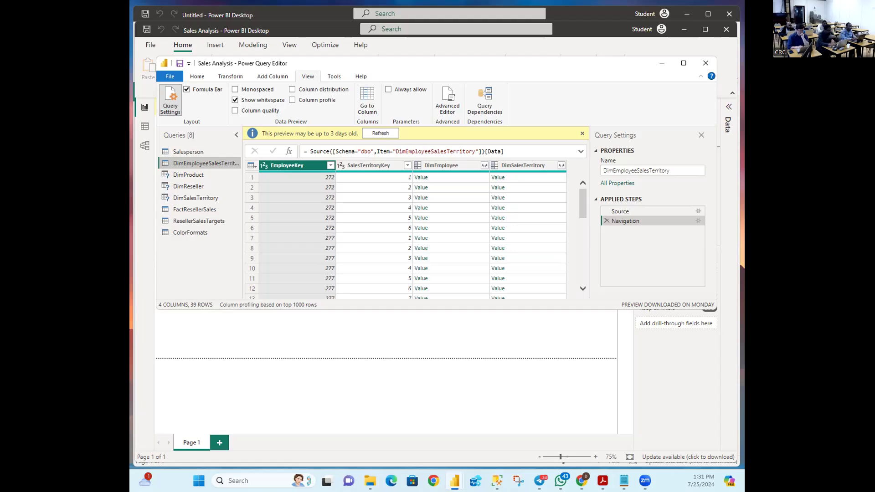
{"action": "right_click", "coordinate": [191, 162]}
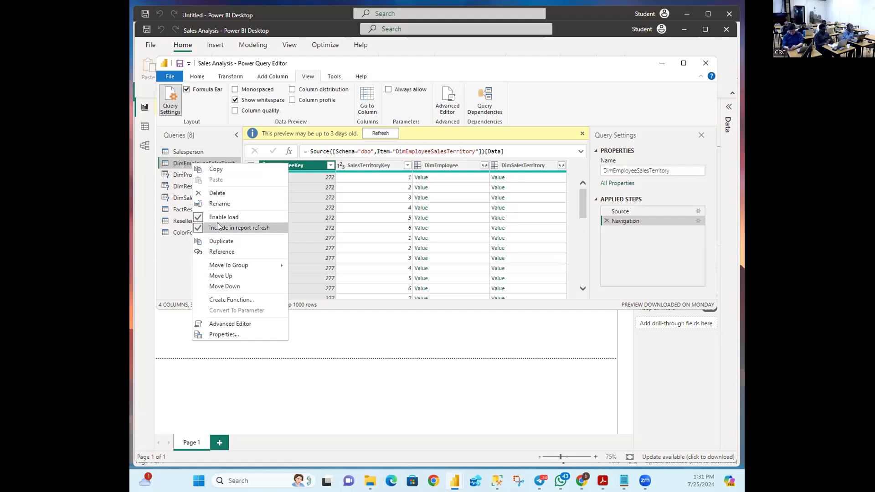
{"action": "left_click", "coordinate": [219, 205]}
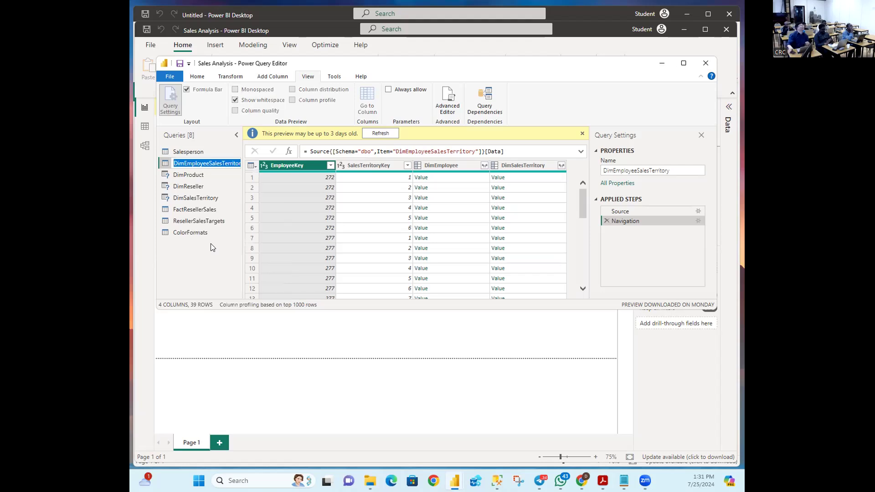
{"action": "type", "text": "SalespersonRegion"}
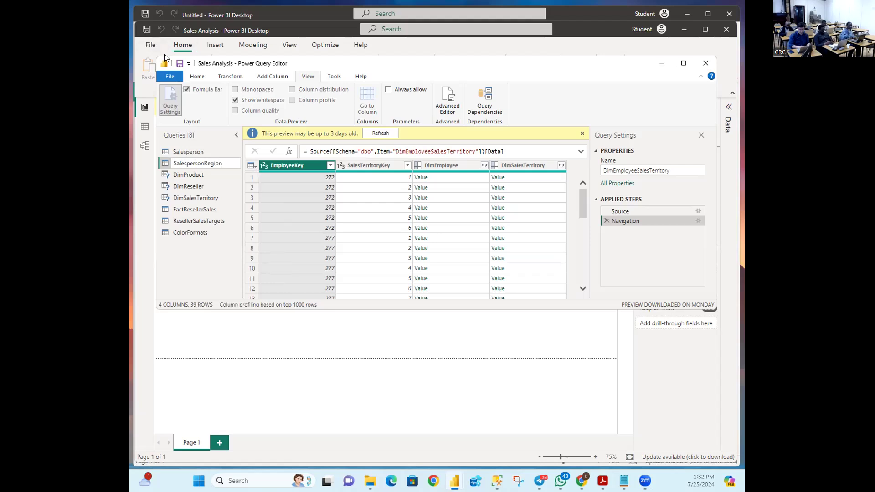
{"action": "key", "text": "Return"}
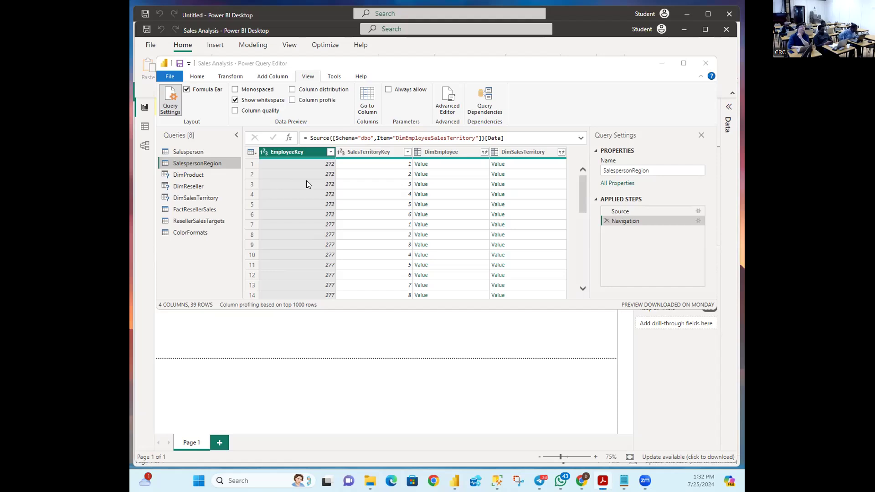
Step: Select the DimEmployee and DimSalesTerritory columns together and bring up their column actions
{"action": "left_click", "coordinate": [391, 261]}
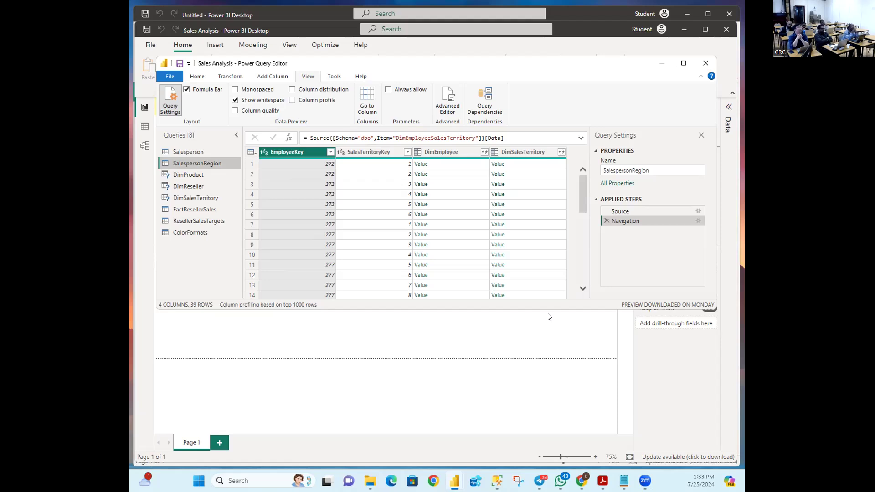
{"action": "left_click", "coordinate": [446, 153]}
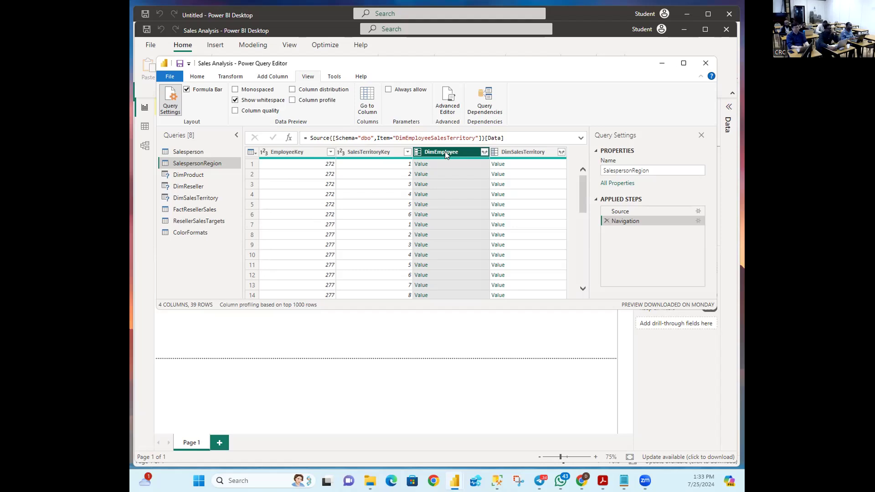
{"action": "left_click", "coordinate": [525, 153], "text": "ctrl"}
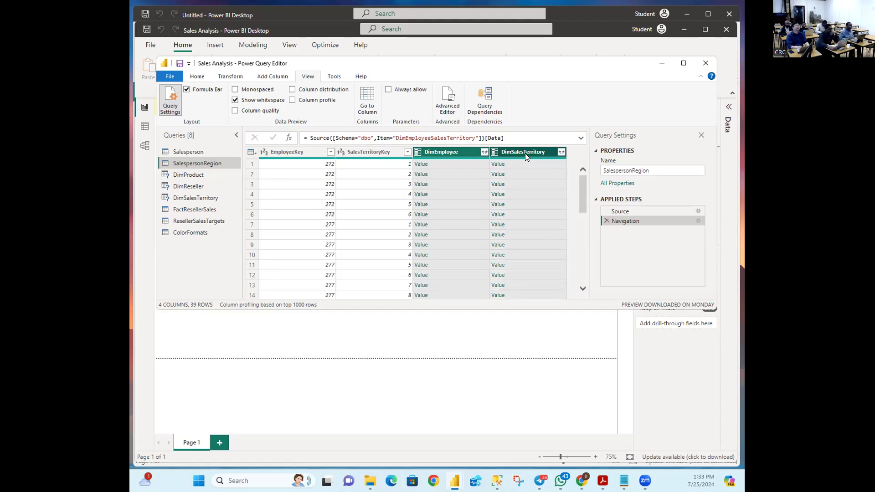
{"action": "right_click", "coordinate": [525, 153]}
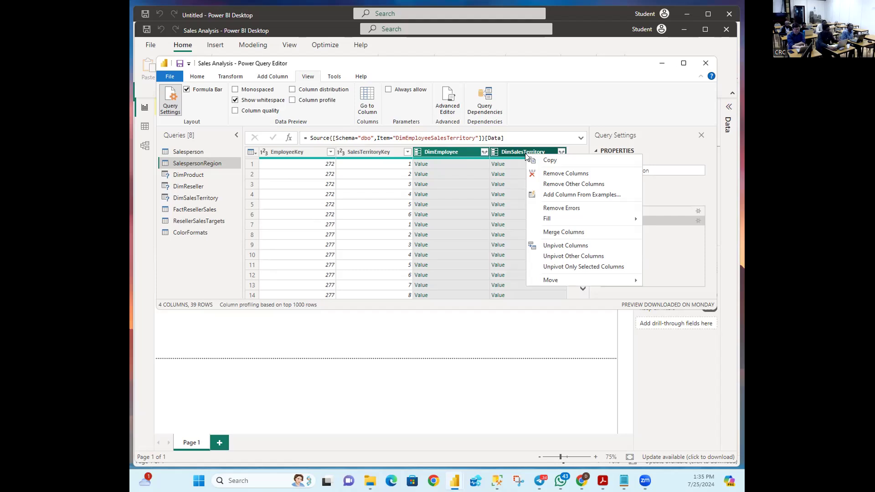
Step: Remove DimEmployee and DimSalesTerritory, then delete that Removed Columns step to restore them
{"action": "left_click", "coordinate": [557, 174]}
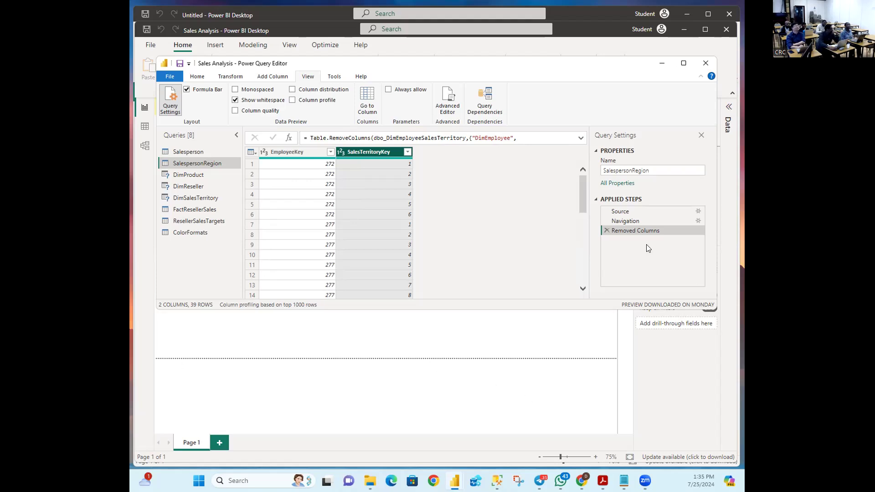
{"action": "left_click", "coordinate": [607, 231]}
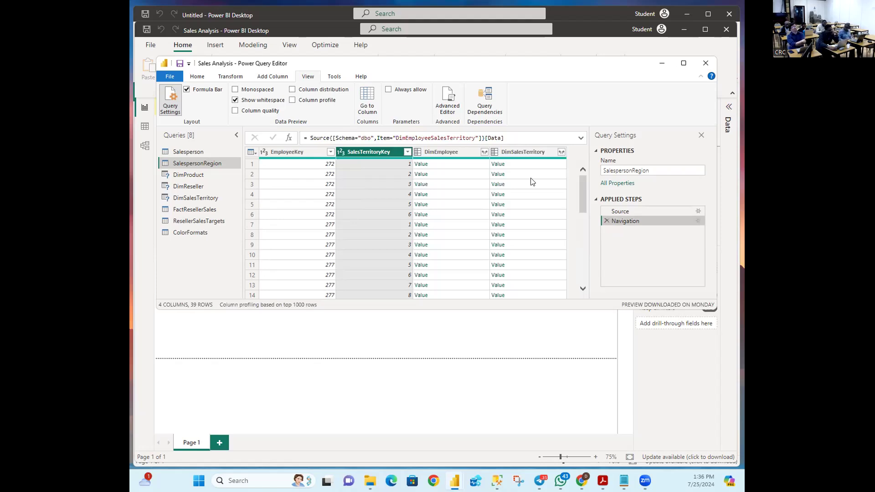
Step: Remove the DimEmployee and DimSalesTerritory columns from SalespersonRegion
{"action": "left_click", "coordinate": [457, 152]}
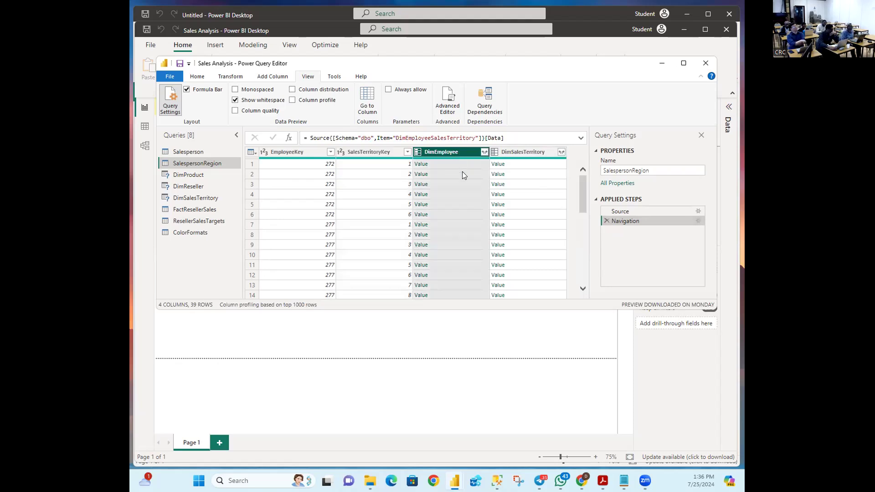
{"action": "left_click", "coordinate": [517, 154], "text": "ctrl"}
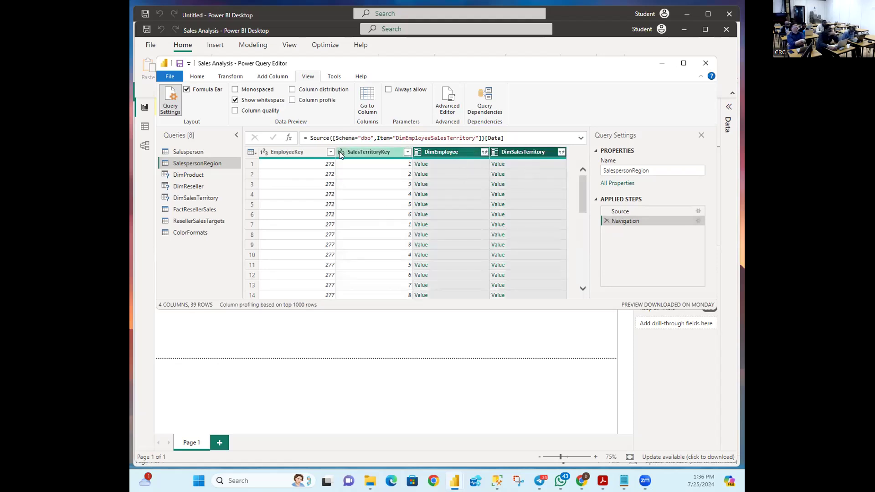
{"action": "right_click", "coordinate": [445, 151]}
{"action": "left_click", "coordinate": [473, 171]}
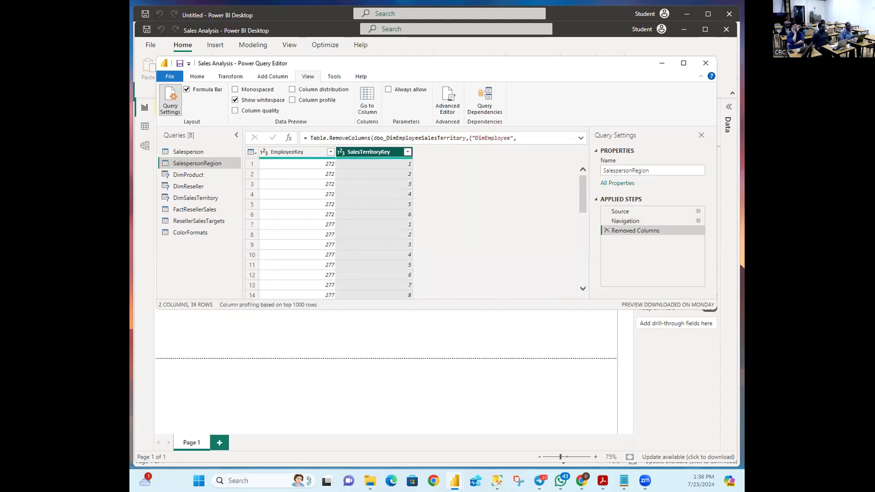
Step: Check the Acrobat document, then open the DimProduct query's preview
{"action": "key", "text": "alt+Tab"}
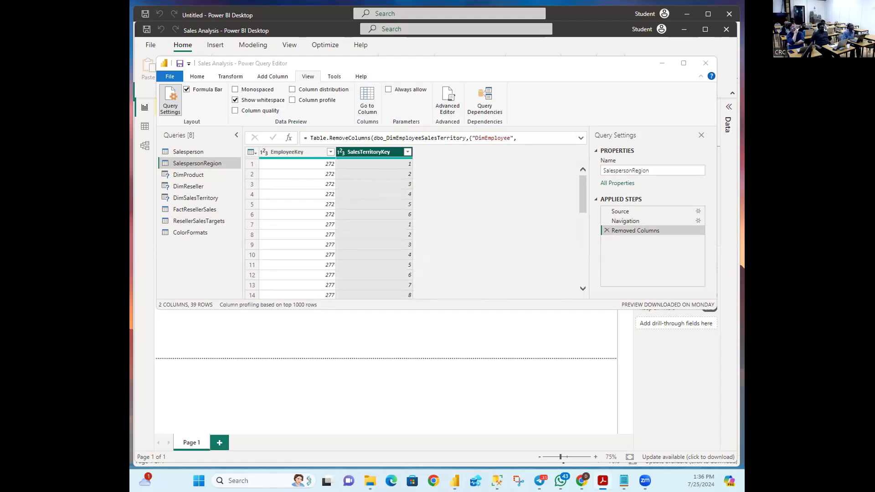
{"action": "key", "text": "alt+Tab"}
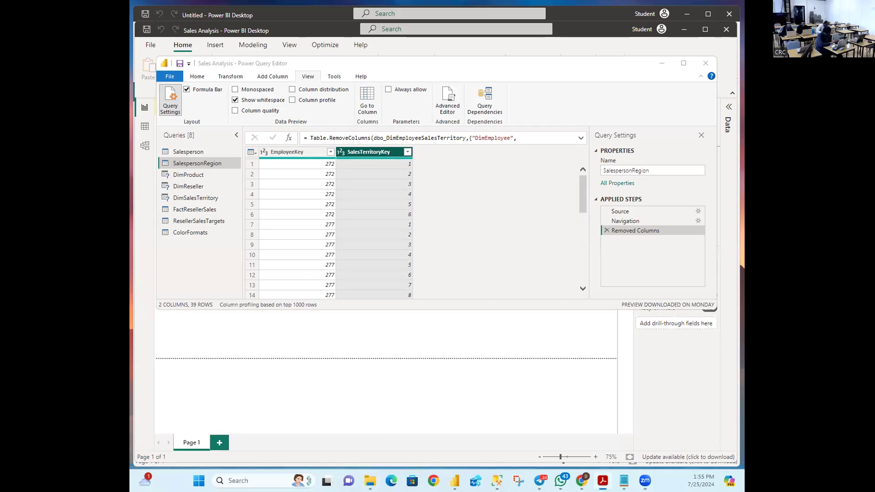
{"action": "left_click", "coordinate": [191, 174]}
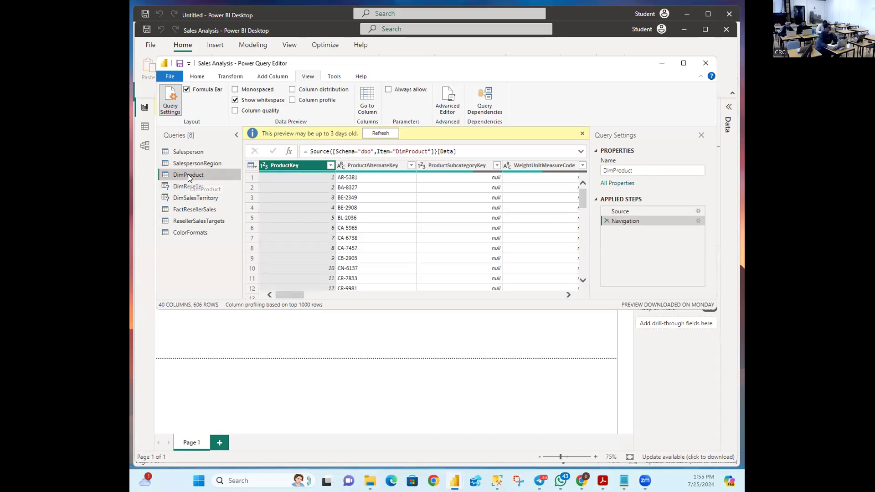
Step: Rename the DimProduct query to Product by deleting its 'Dim' prefix
{"action": "right_click", "coordinate": [189, 175]}
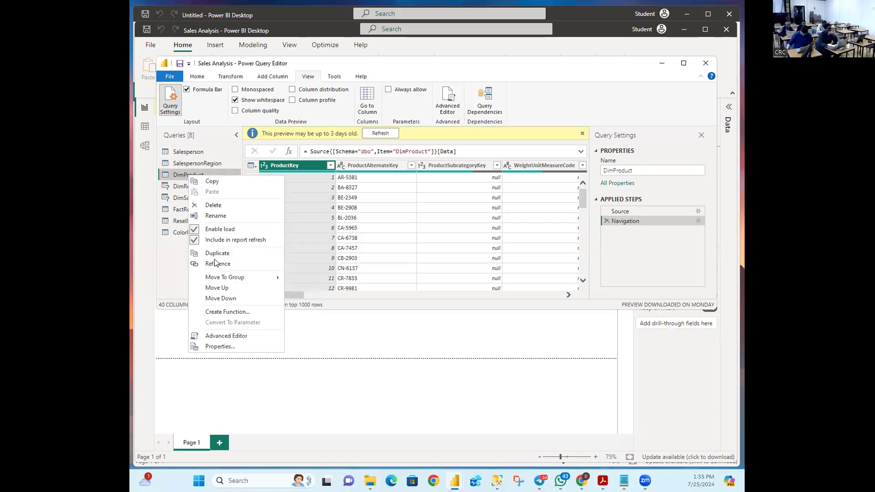
{"action": "left_click", "coordinate": [222, 216]}
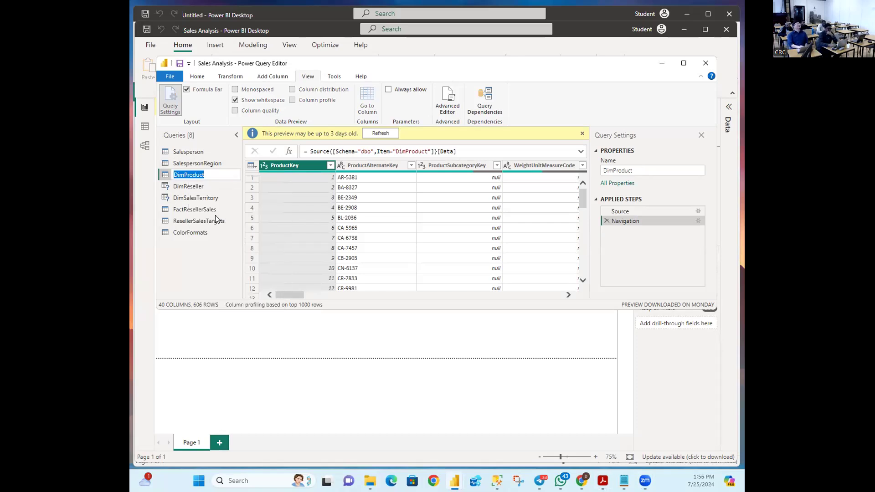
{"action": "left_click", "coordinate": [185, 175]}
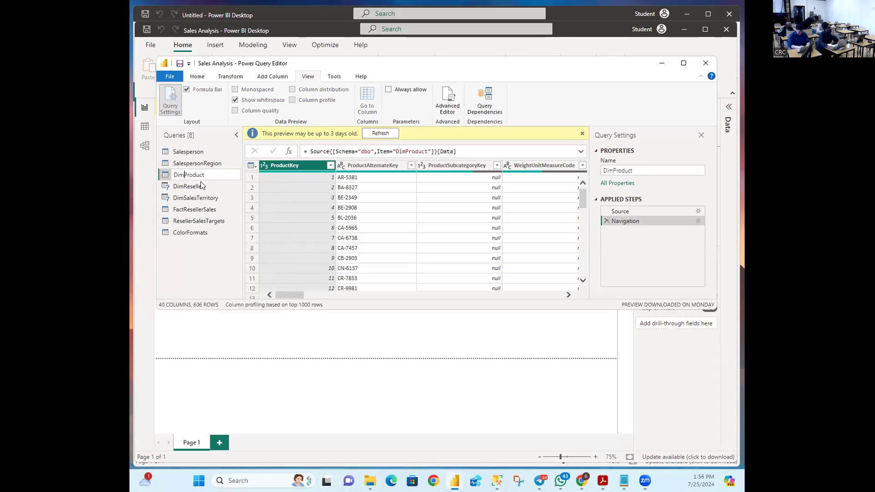
{"action": "key", "text": "BackSpace"}
{"action": "key", "text": "BackSpace"}
{"action": "key", "text": "BackSpace"}
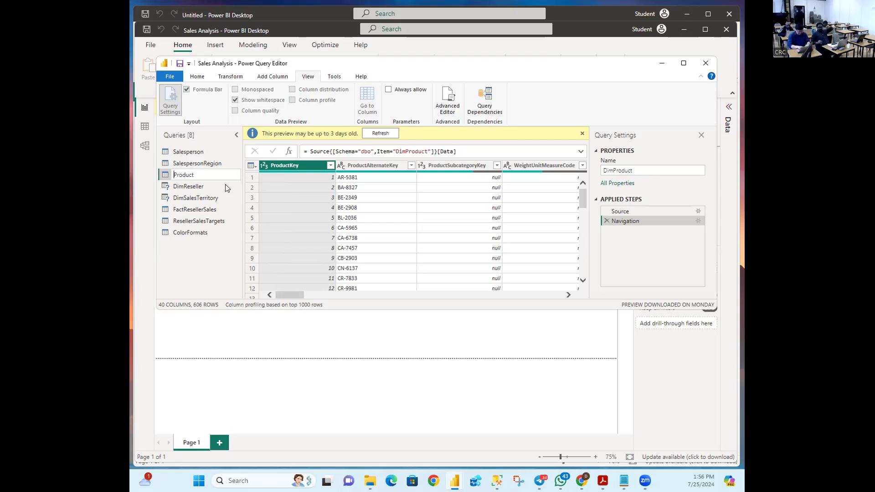
{"action": "key", "text": "Return"}
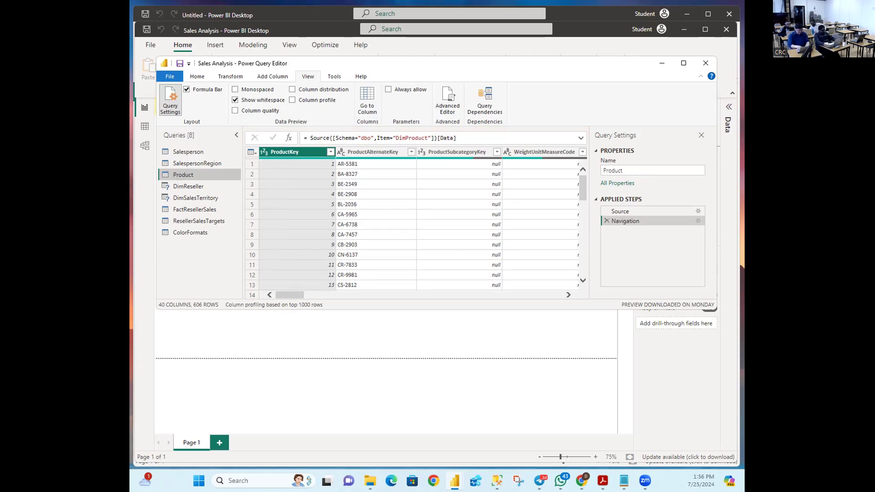
{"action": "key", "text": "alt+Tab"}
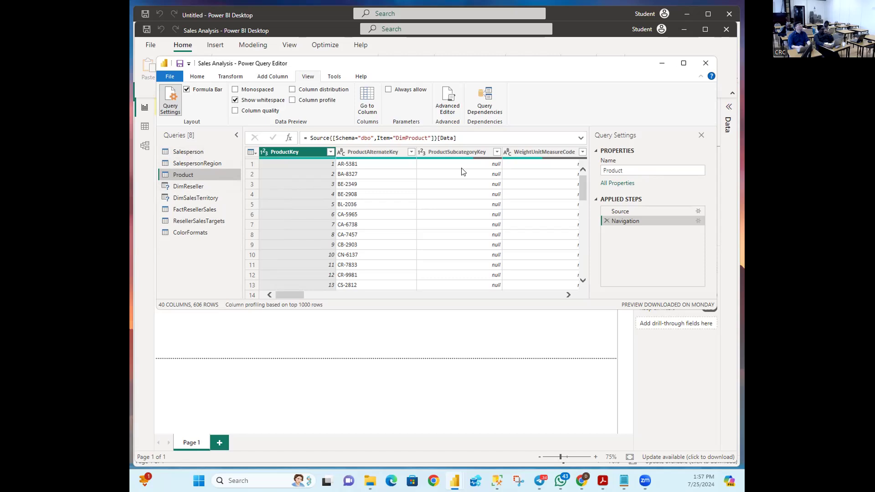
{"action": "left_click", "coordinate": [199, 77]}
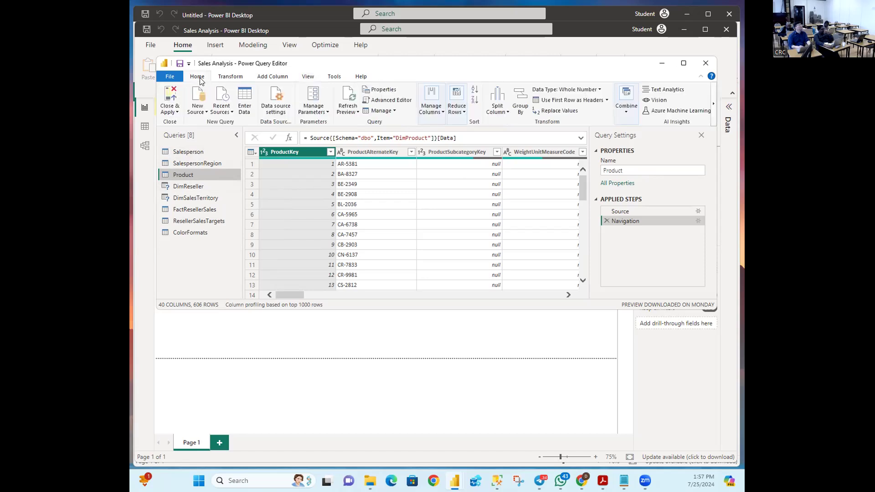
Step: Jump the Product preview to FinishedGoodsFlag via Go to Column, with the list sorted by name
{"action": "left_click", "coordinate": [441, 114]}
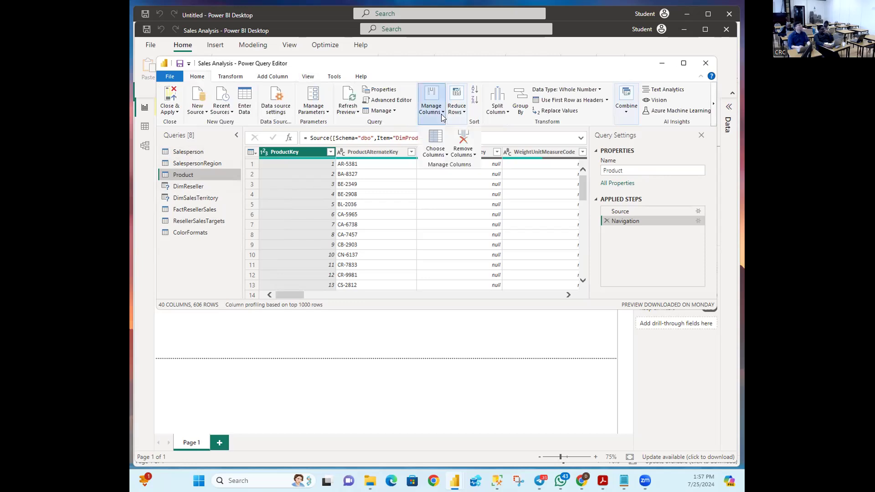
{"action": "left_click", "coordinate": [445, 155]}
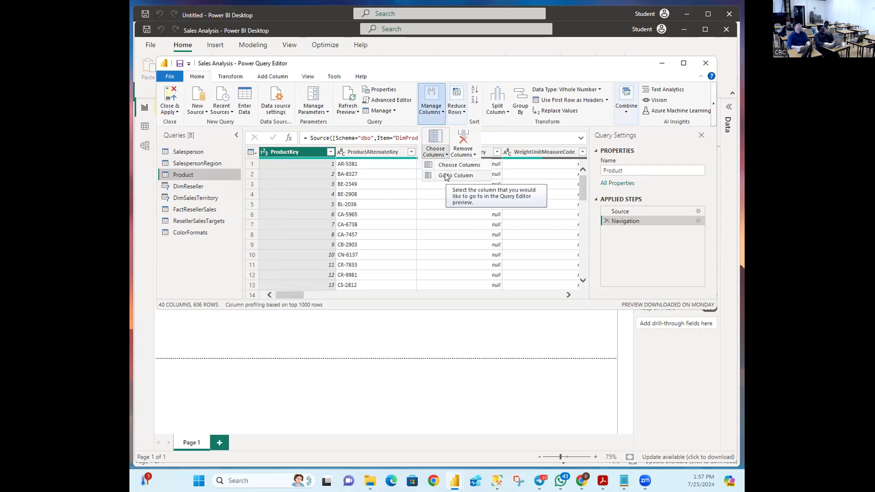
{"action": "left_click", "coordinate": [447, 176]}
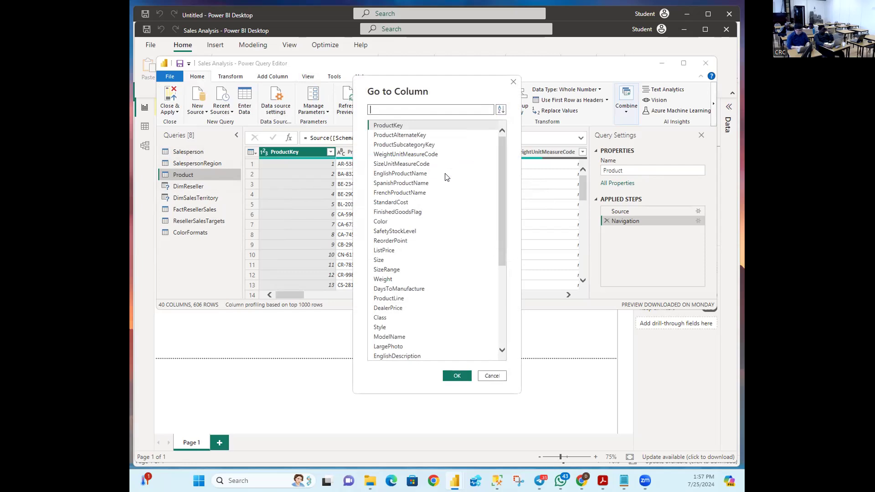
{"action": "left_click", "coordinate": [500, 111]}
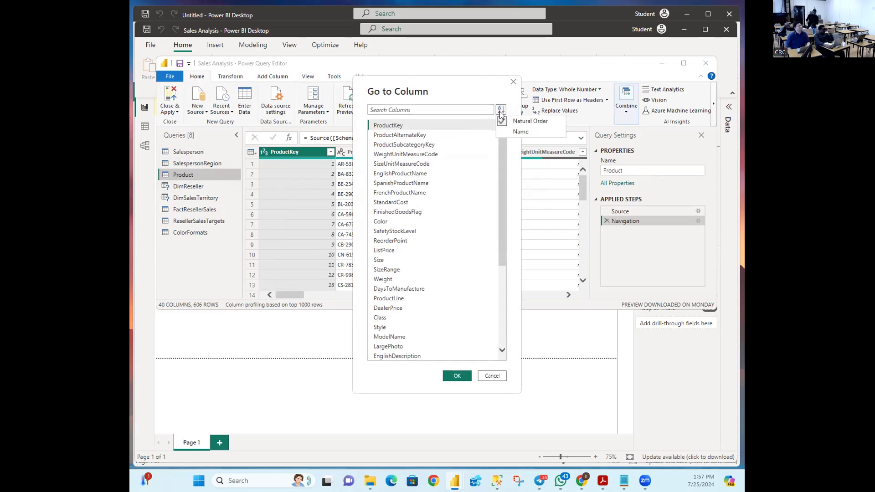
{"action": "left_click", "coordinate": [512, 132]}
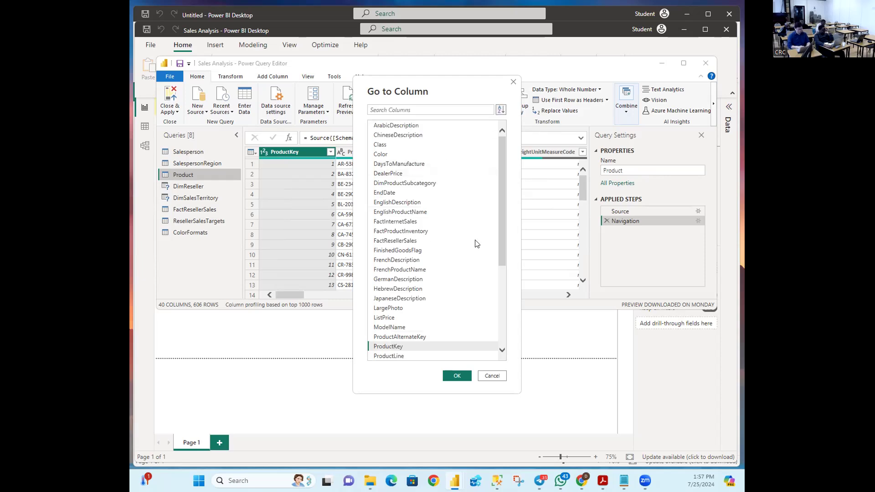
{"action": "left_click_drag", "start_coordinate": [503, 204], "coordinate": [505, 236]}
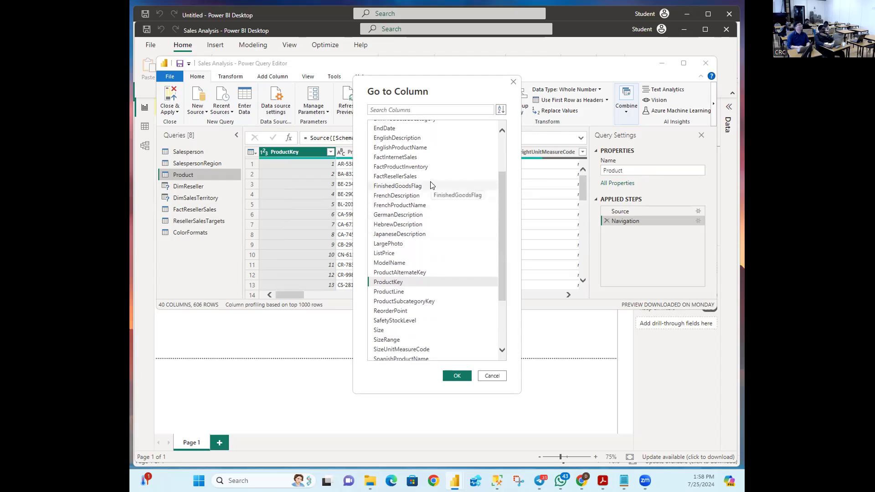
{"action": "scroll", "coordinate": [432, 185], "scroll_direction": "up", "scroll_amount": 1}
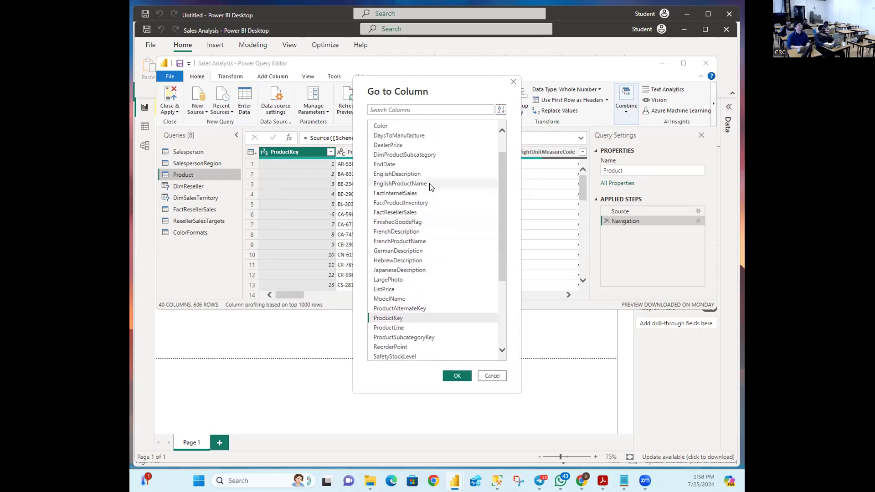
{"action": "left_click", "coordinate": [401, 223]}
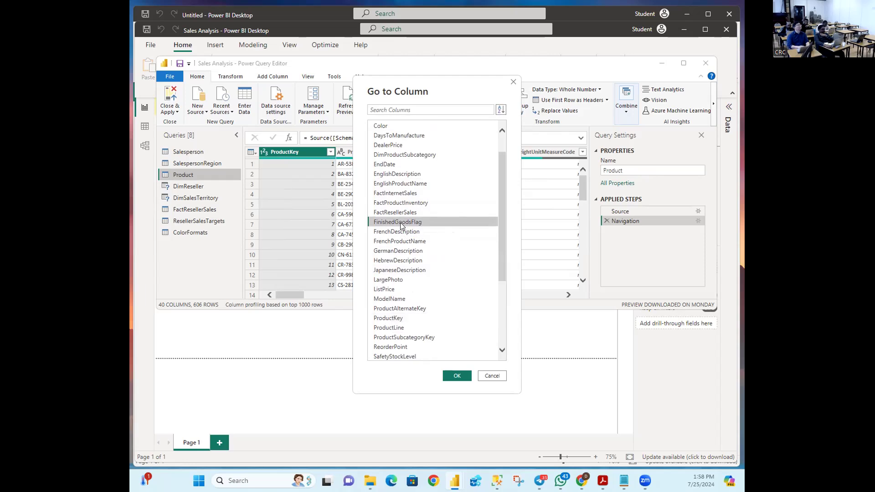
{"action": "left_click", "coordinate": [456, 376]}
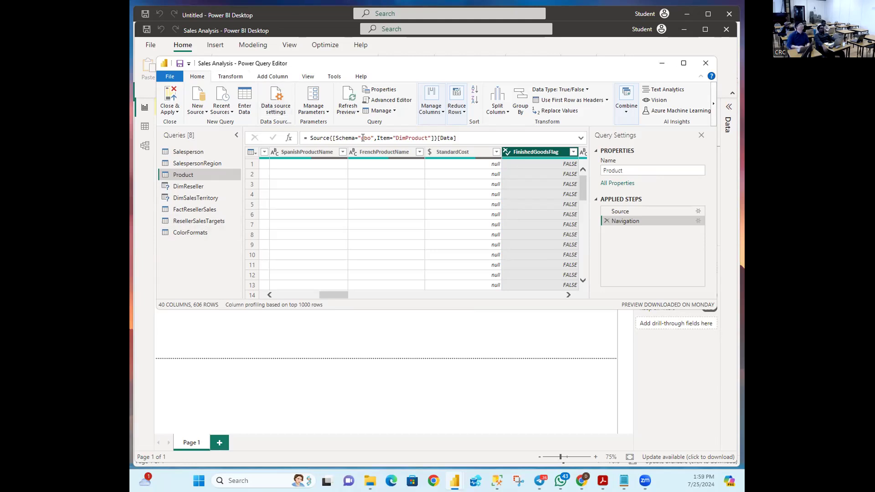
Step: Repeat Go to Column, sorting by name, to show the FinishedGoodsFlag column in the preview
{"action": "left_click", "coordinate": [440, 112]}
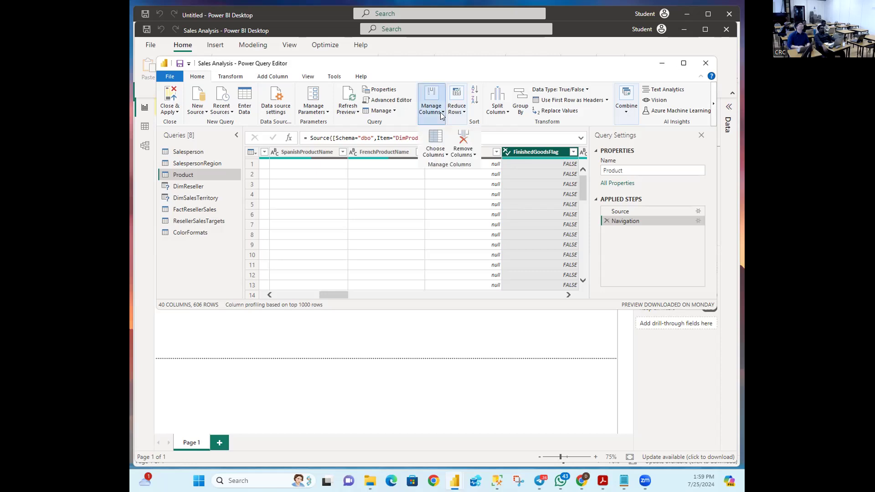
{"action": "left_click", "coordinate": [446, 155]}
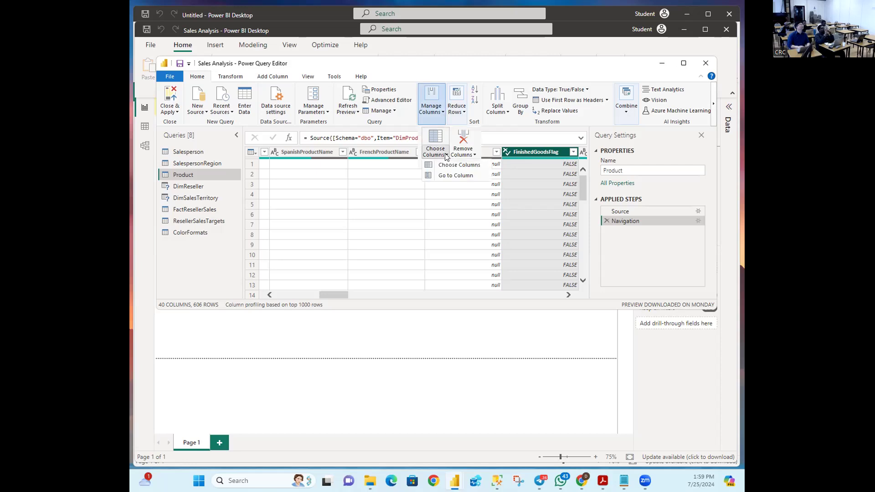
{"action": "left_click", "coordinate": [445, 177]}
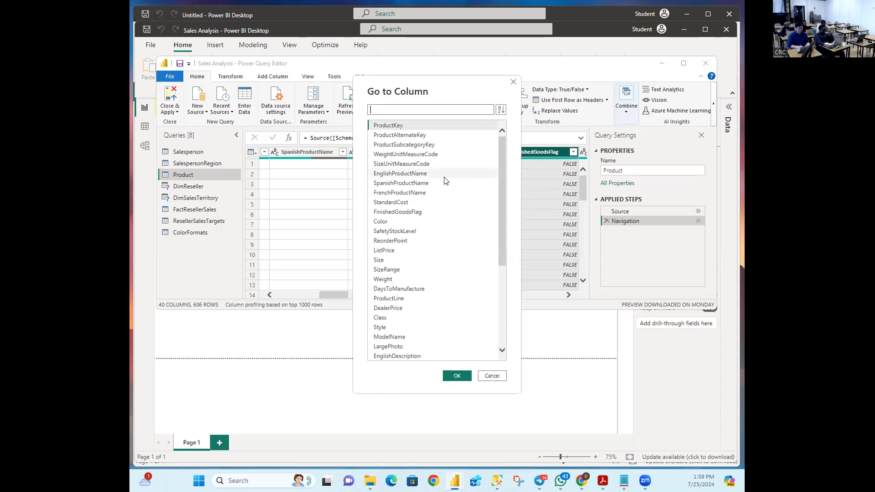
{"action": "left_click", "coordinate": [500, 110]}
{"action": "left_click", "coordinate": [502, 132]}
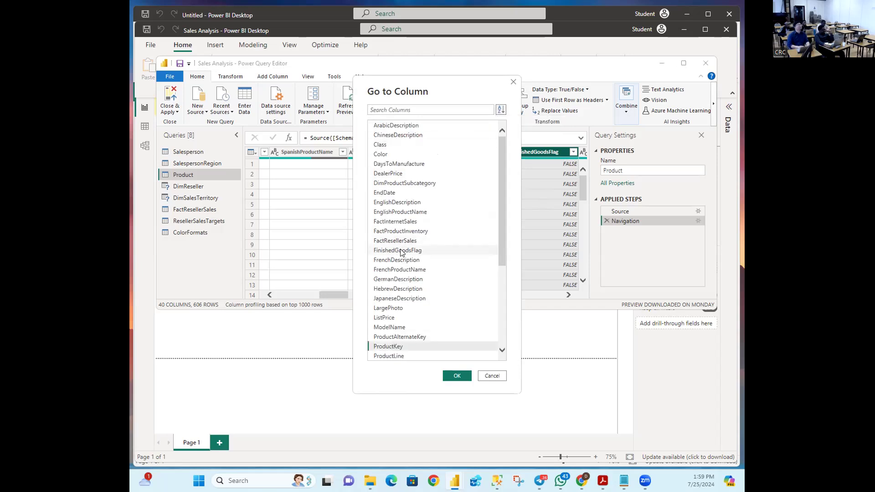
{"action": "left_click", "coordinate": [401, 251]}
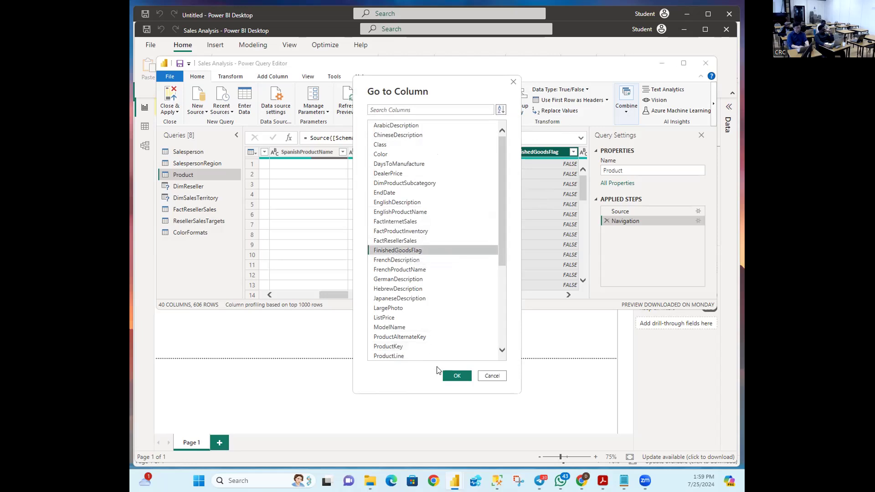
{"action": "left_click", "coordinate": [457, 375]}
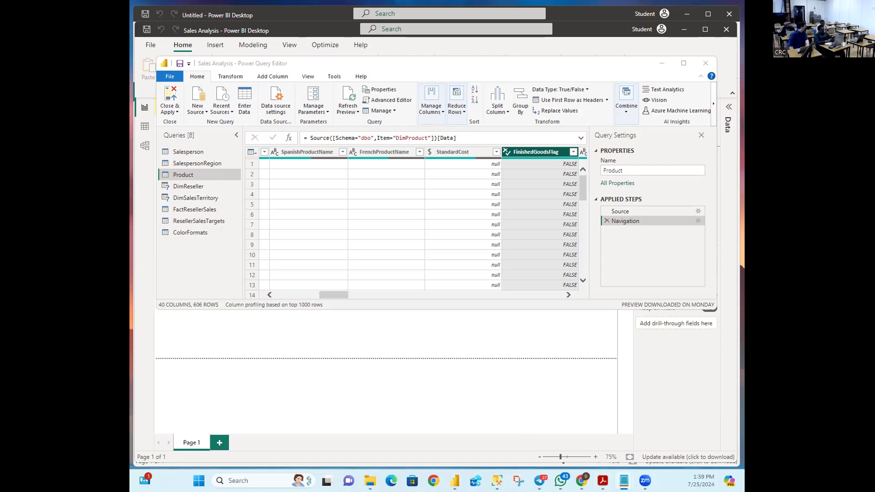
Step: Filter FinishedGoodsFlag to TRUE only, leaving 397 finished-goods rows
{"action": "key", "text": "alt+Tab"}
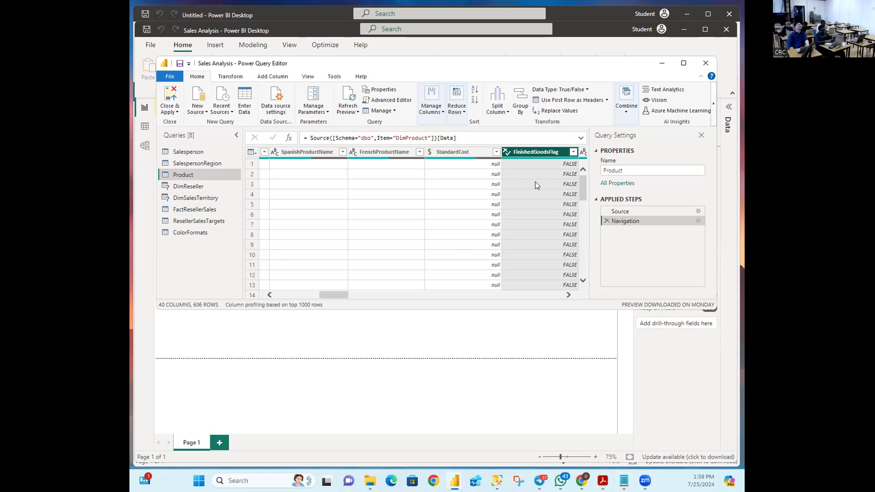
{"action": "left_click", "coordinate": [573, 152]}
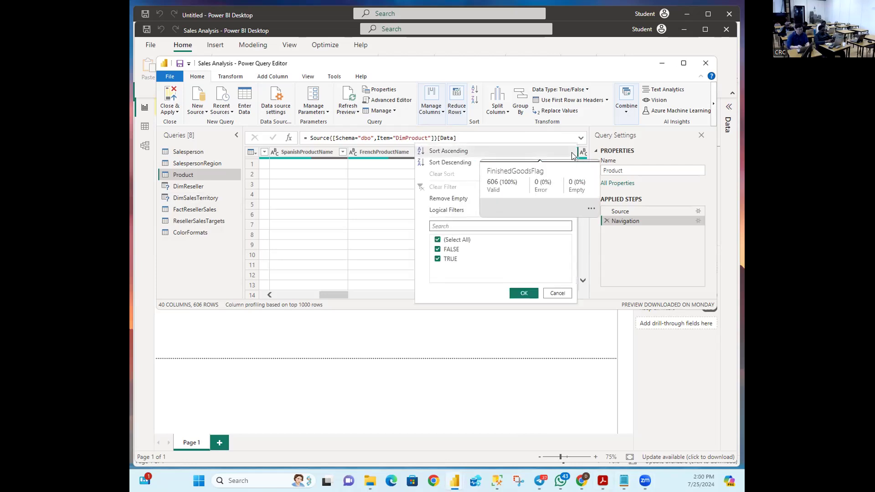
{"action": "left_click", "coordinate": [439, 240]}
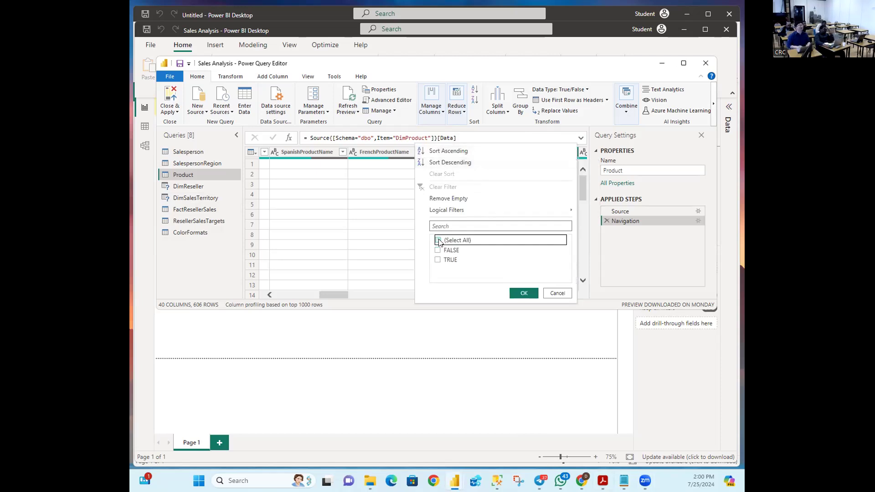
{"action": "left_click", "coordinate": [438, 241]}
{"action": "left_click", "coordinate": [438, 260]}
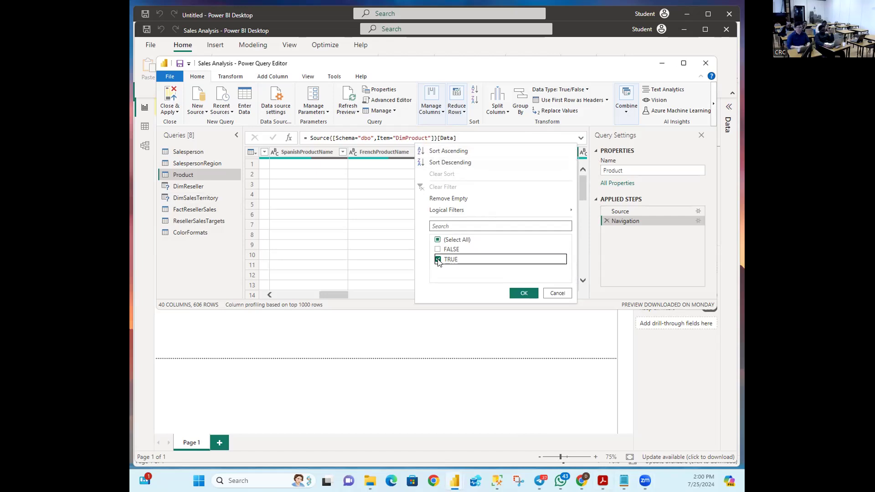
{"action": "left_click", "coordinate": [523, 293]}
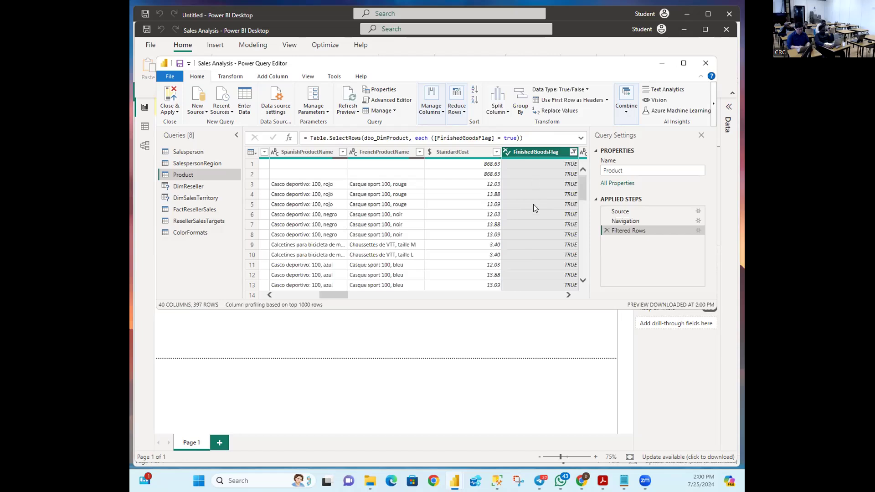
{"action": "left_click_drag", "start_coordinate": [338, 294], "coordinate": [284, 289]}
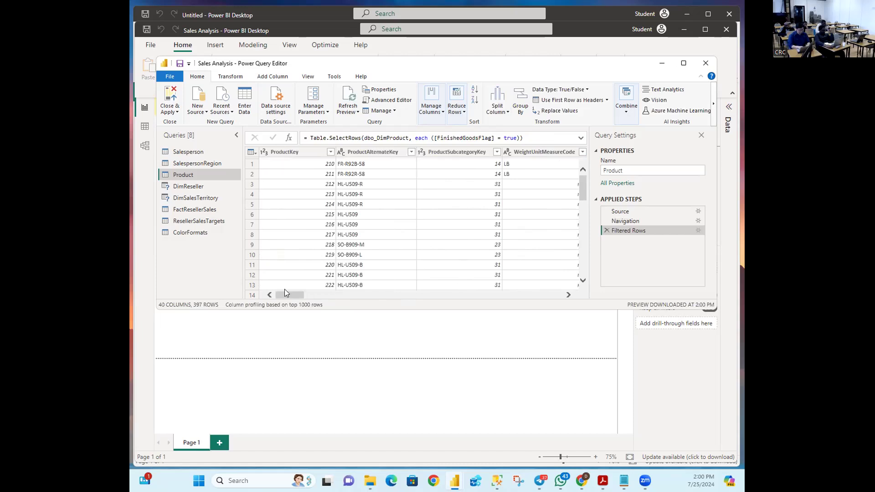
{"action": "mouse_move", "coordinate": [585, 187]}
{"action": "left_mouse_down"}
{"action": "mouse_move", "coordinate": [584, 275]}
{"action": "mouse_move", "coordinate": [587, 173]}
{"action": "left_mouse_up"}
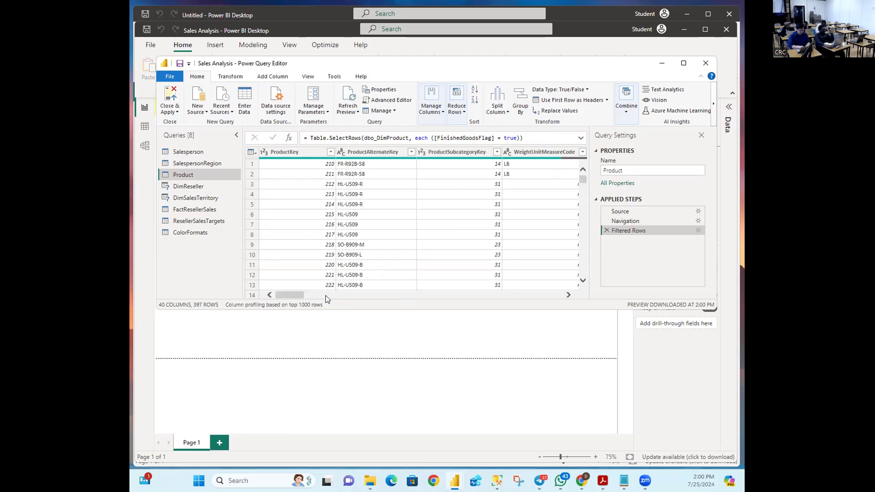
{"action": "mouse_move", "coordinate": [298, 295]}
{"action": "left_mouse_down"}
{"action": "mouse_move", "coordinate": [360, 295]}
{"action": "mouse_move", "coordinate": [297, 295]}
{"action": "left_mouse_up"}
{"action": "key", "text": "alt+Tab"}
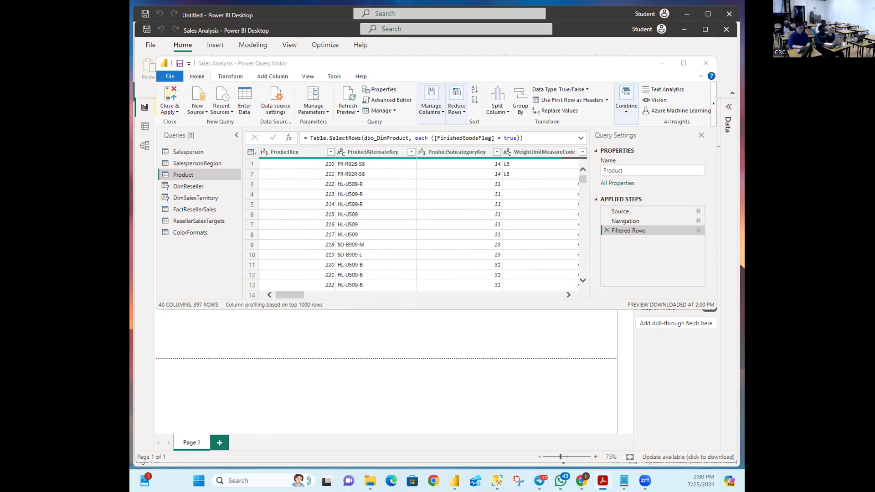
{"action": "key", "text": "alt+Tab"}
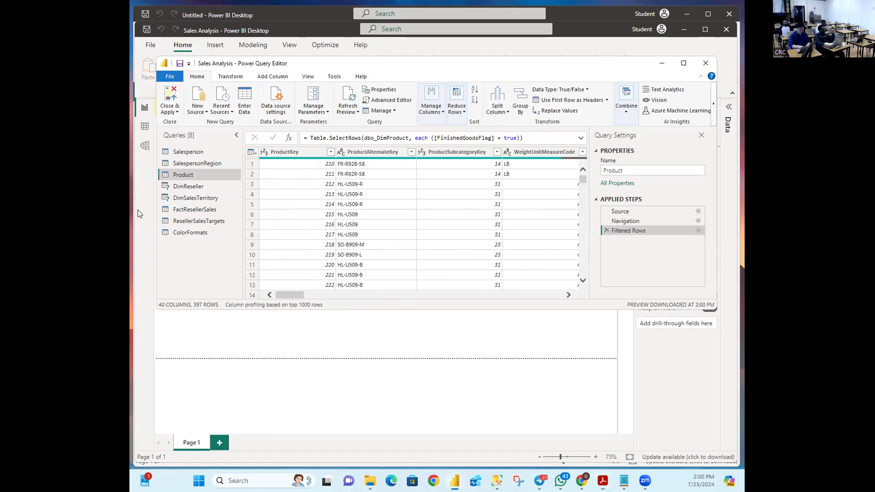
Step: In Choose Columns, clear all, then keep ProductKey, EnglishProductName, StandardCost and Color
{"action": "left_click", "coordinate": [440, 114]}
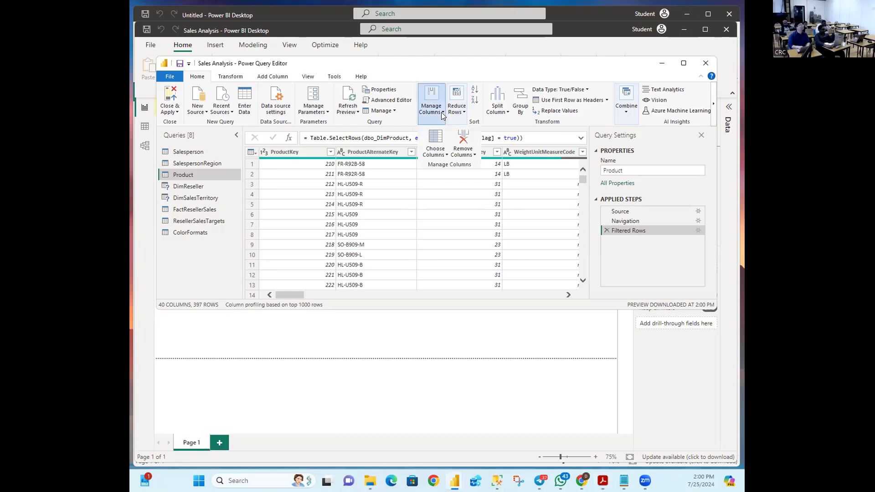
{"action": "left_click", "coordinate": [445, 155]}
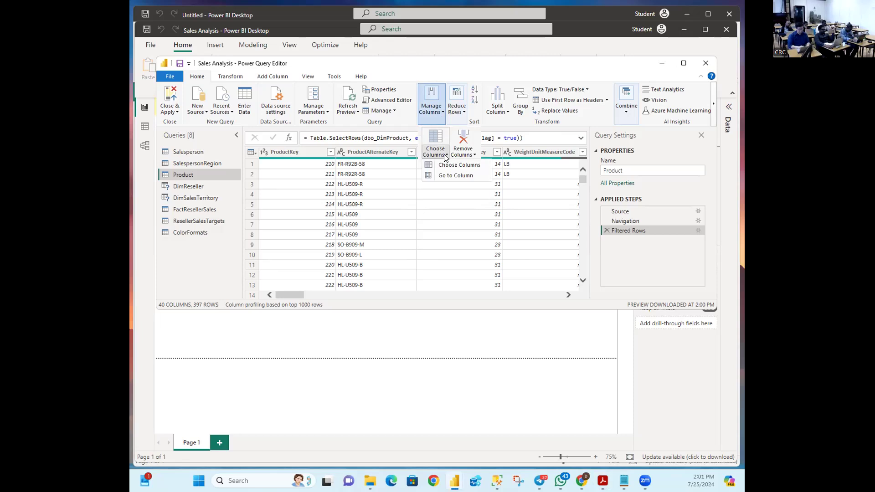
{"action": "left_click", "coordinate": [445, 165]}
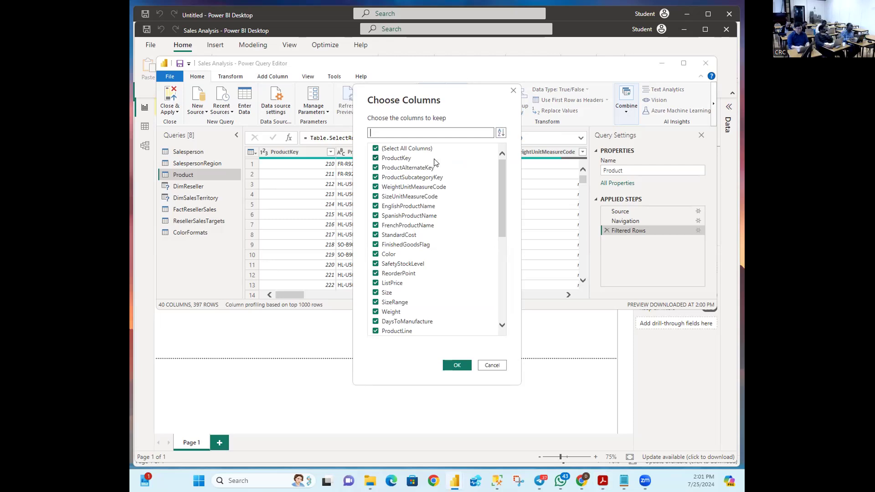
{"action": "left_click", "coordinate": [376, 148]}
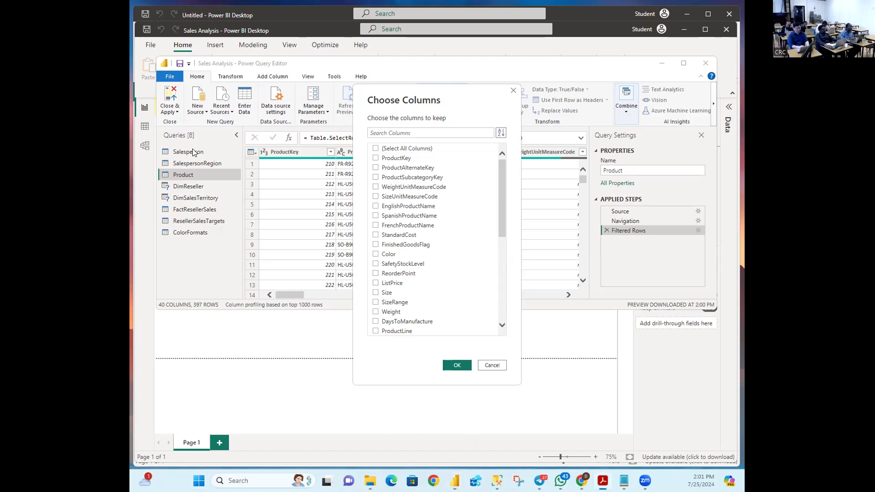
{"action": "left_click", "coordinate": [376, 159]}
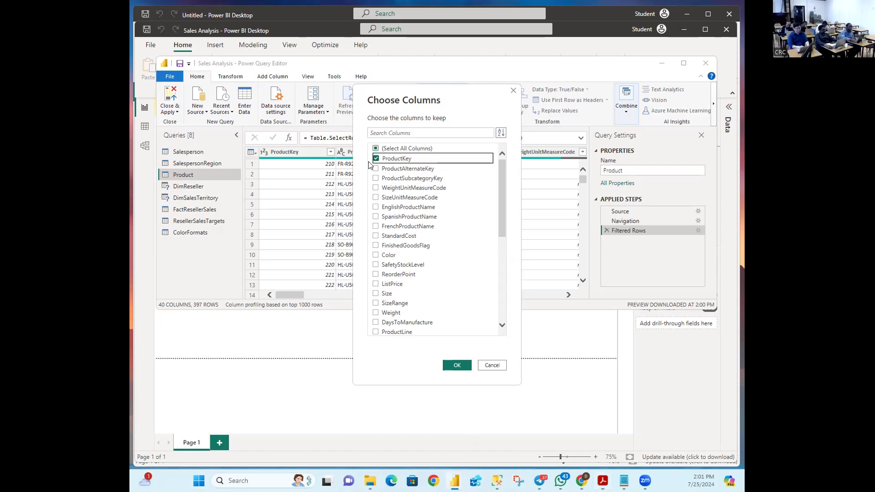
{"action": "left_click", "coordinate": [376, 208]}
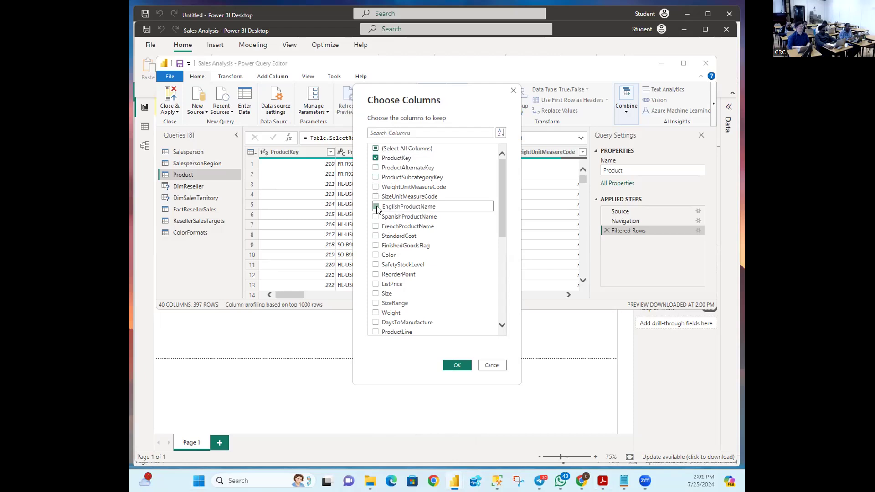
{"action": "left_click", "coordinate": [375, 237]}
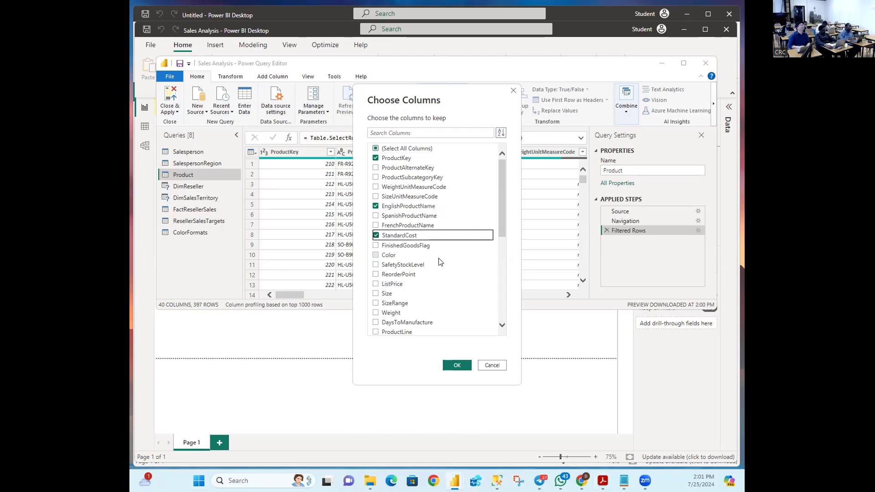
{"action": "left_click", "coordinate": [376, 256]}
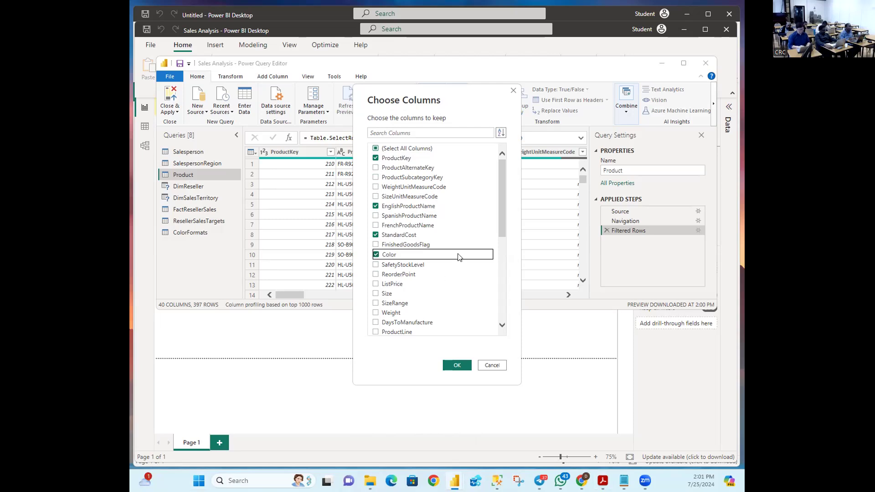
Step: Also check DimProductSubcategory further down the column list
{"action": "scroll", "coordinate": [458, 258], "scroll_direction": "down", "scroll_amount": 1}
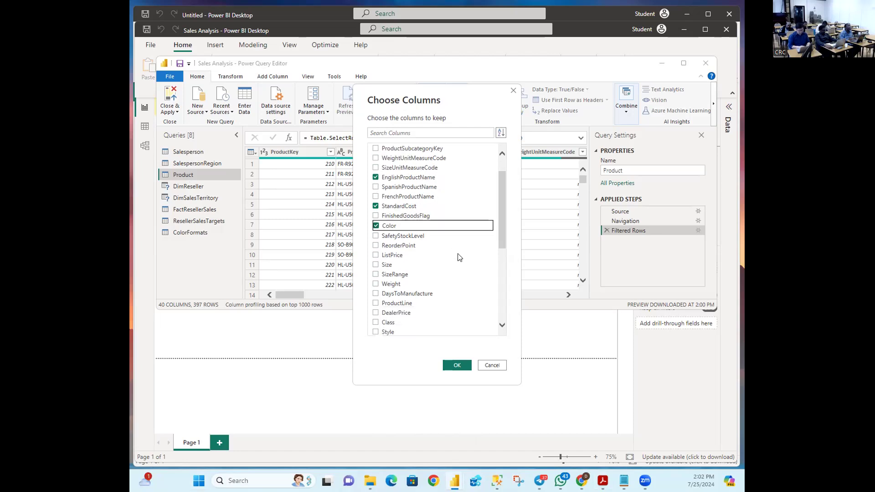
{"action": "scroll", "coordinate": [459, 257], "scroll_direction": "down", "scroll_amount": 2}
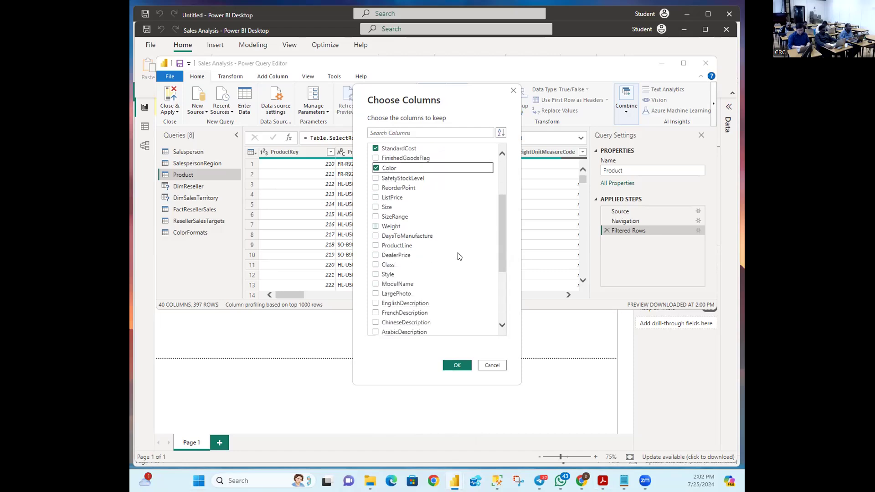
{"action": "scroll", "coordinate": [459, 256], "scroll_direction": "down", "scroll_amount": 1}
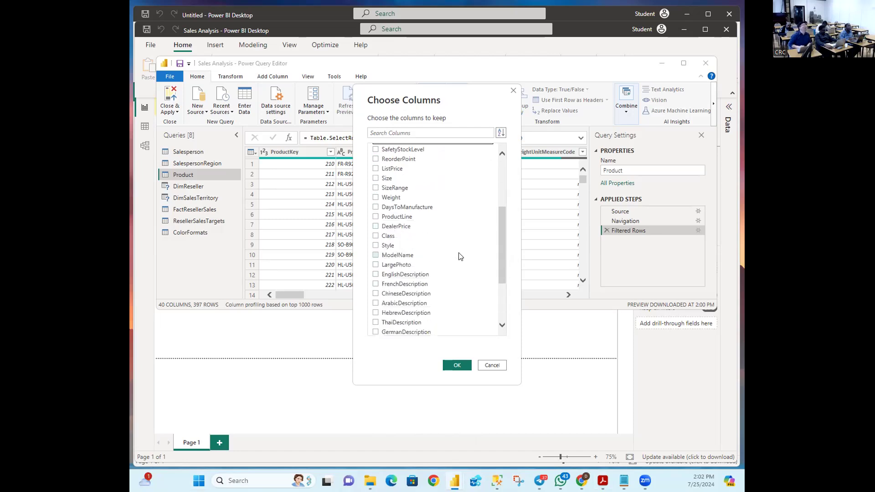
{"action": "scroll", "coordinate": [459, 257], "scroll_direction": "down", "scroll_amount": 1}
{"action": "scroll", "coordinate": [461, 251], "scroll_direction": "up", "scroll_amount": 1}
{"action": "scroll", "coordinate": [461, 252], "scroll_direction": "up", "scroll_amount": 2}
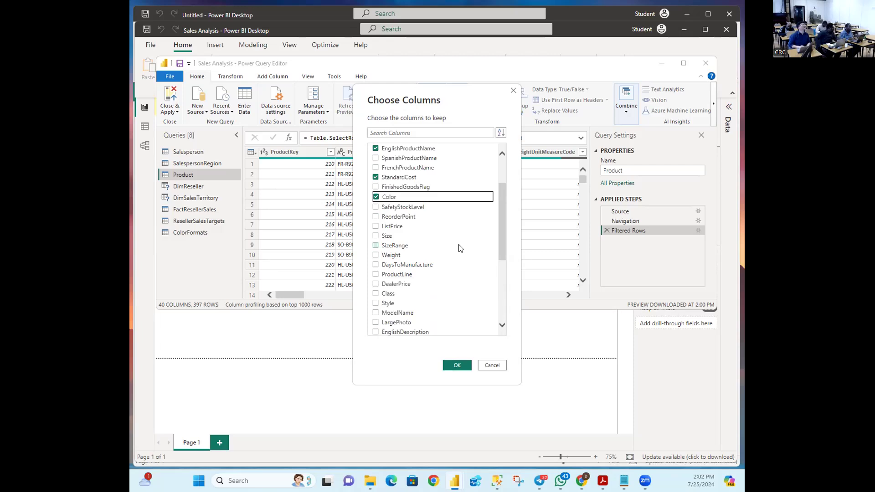
{"action": "scroll", "coordinate": [461, 248], "scroll_direction": "down", "scroll_amount": 2}
{"action": "scroll", "coordinate": [460, 248], "scroll_direction": "down", "scroll_amount": 2}
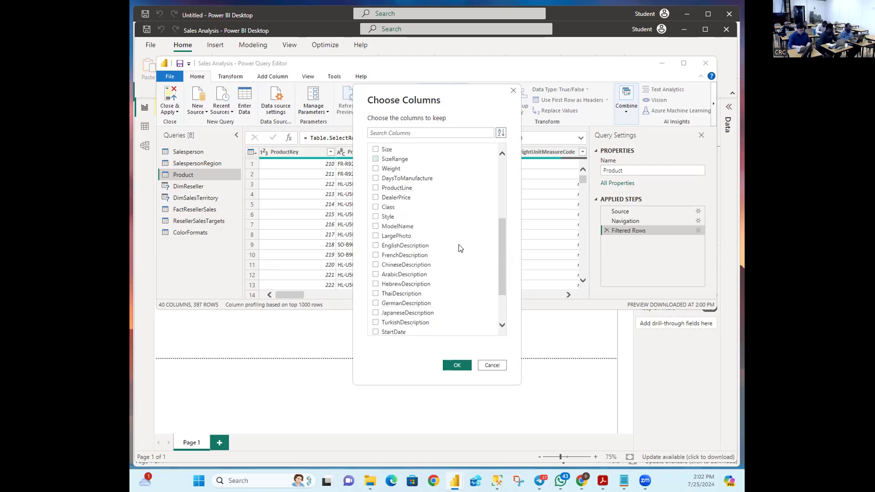
{"action": "scroll", "coordinate": [460, 248], "scroll_direction": "down", "scroll_amount": 1}
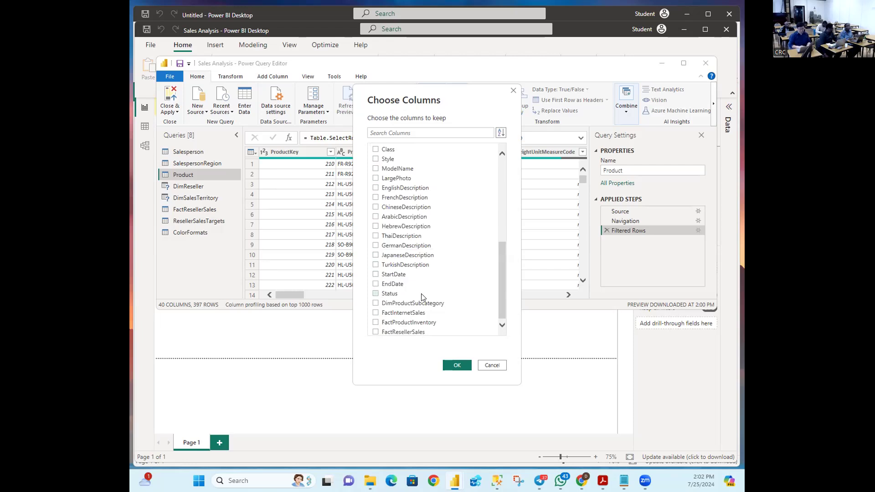
{"action": "left_click", "coordinate": [376, 303]}
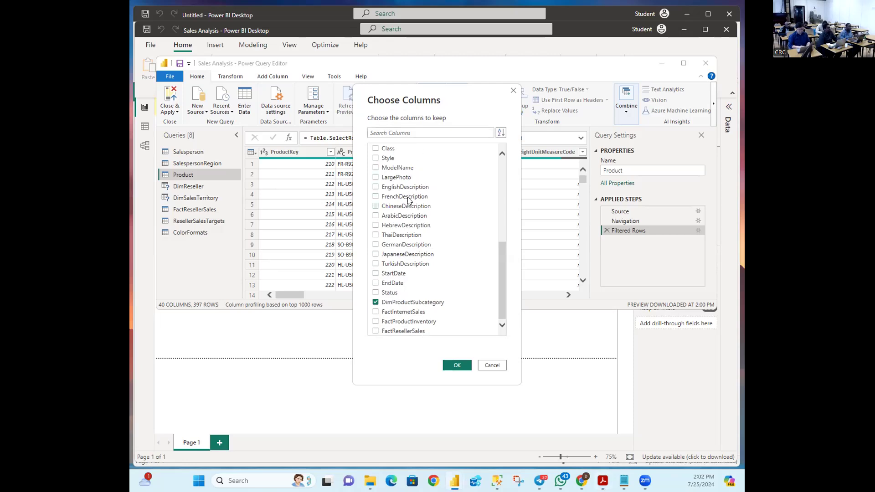
{"action": "scroll", "coordinate": [409, 200], "scroll_direction": "up", "scroll_amount": 6}
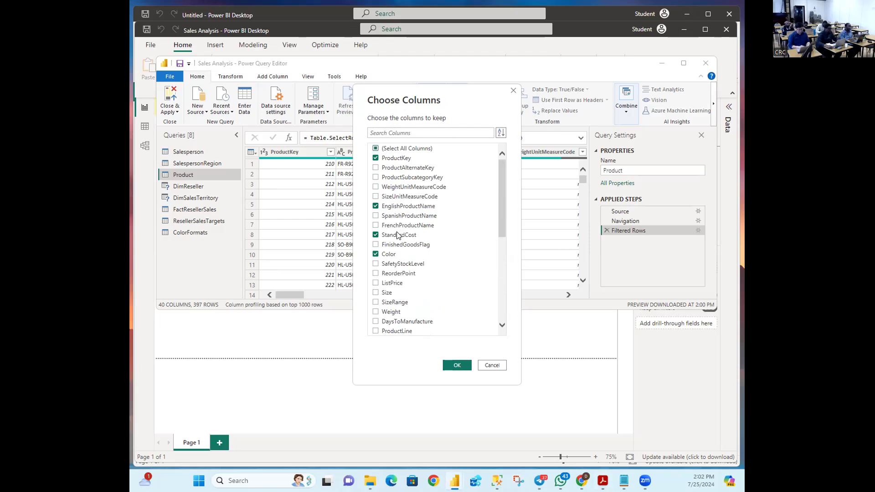
{"action": "scroll", "coordinate": [445, 206], "scroll_direction": "down", "scroll_amount": 3}
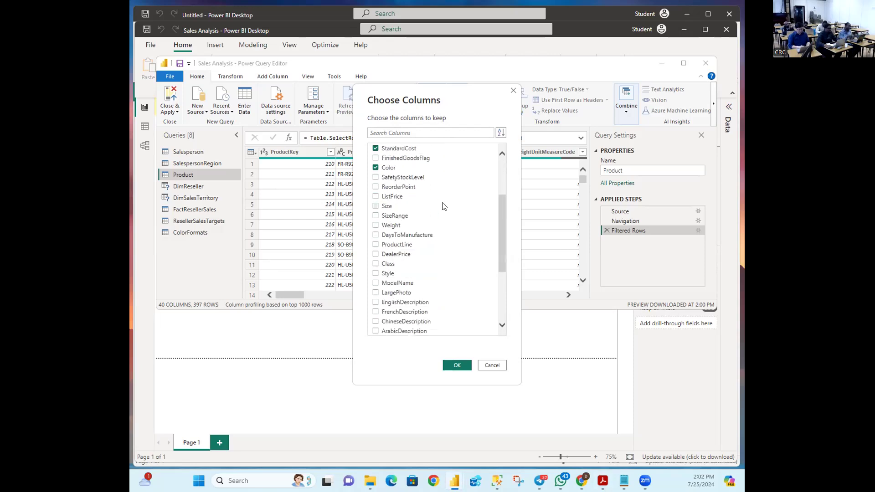
{"action": "scroll", "coordinate": [445, 206], "scroll_direction": "down", "scroll_amount": 4}
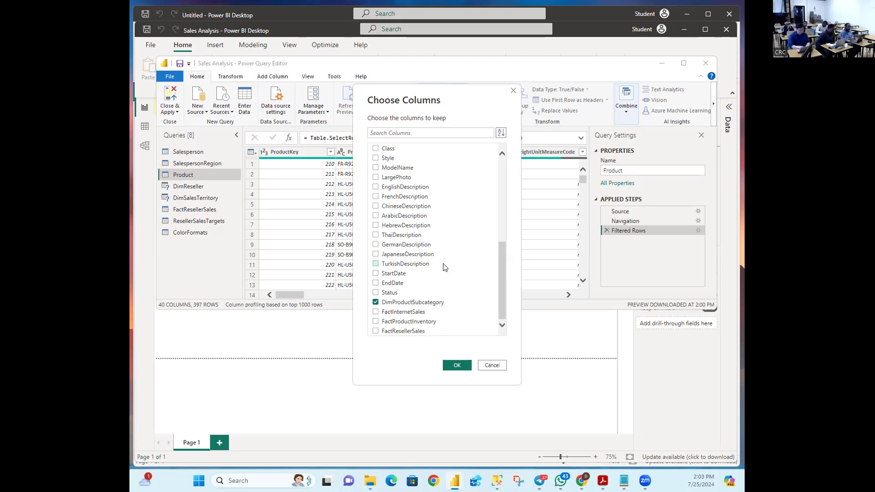
{"action": "scroll", "coordinate": [445, 268], "scroll_direction": "up", "scroll_amount": 7}
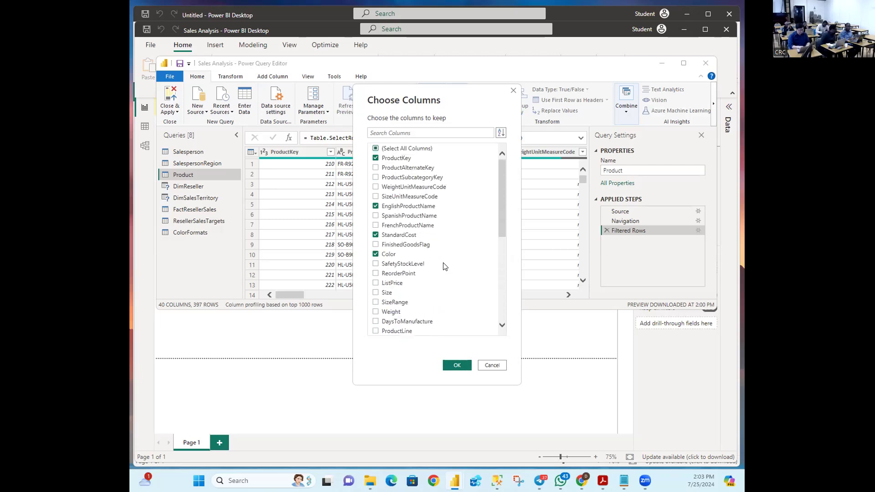
{"action": "scroll", "coordinate": [445, 266], "scroll_direction": "down", "scroll_amount": 3}
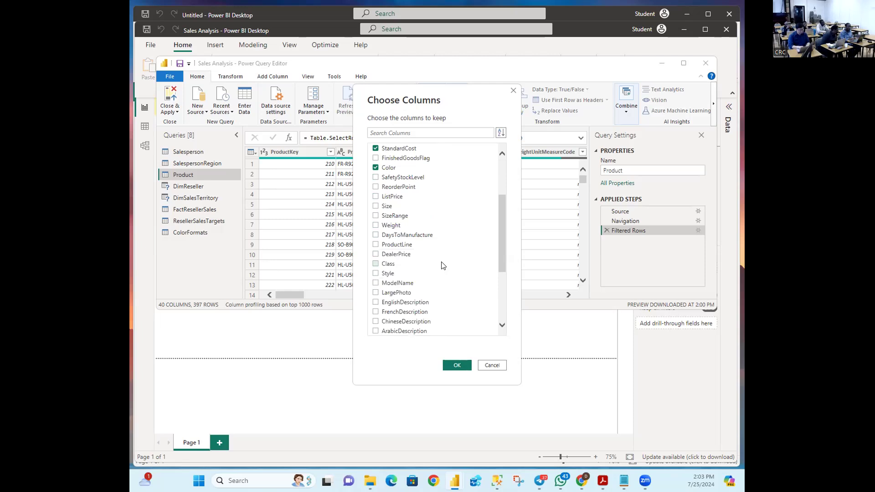
{"action": "scroll", "coordinate": [444, 265], "scroll_direction": "down", "scroll_amount": 4}
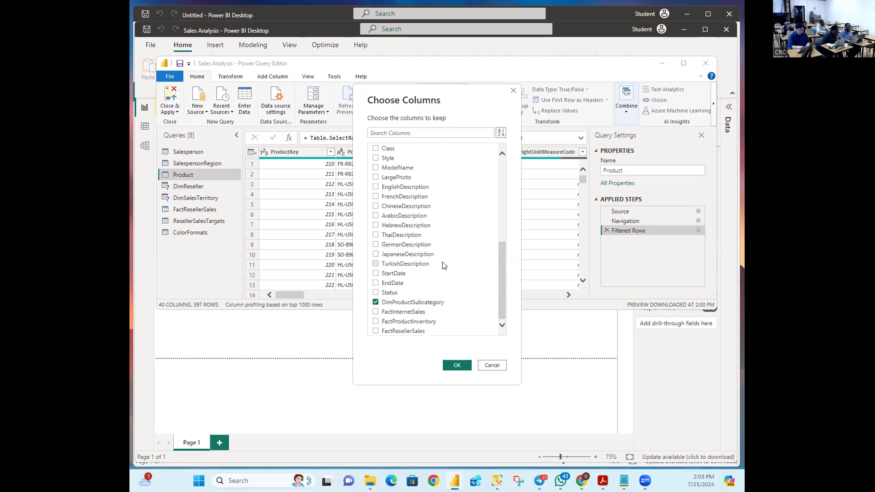
{"action": "scroll", "coordinate": [444, 266], "scroll_direction": "up", "scroll_amount": 5}
{"action": "scroll", "coordinate": [445, 266], "scroll_direction": "up", "scroll_amount": 2}
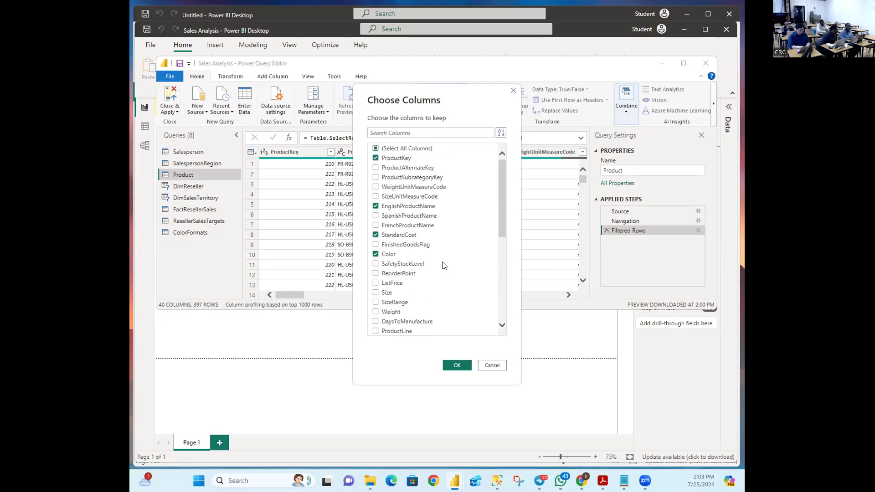
Step: Apply the column choice, leaving only the five kept columns across 397 rows
{"action": "left_click", "coordinate": [454, 366]}
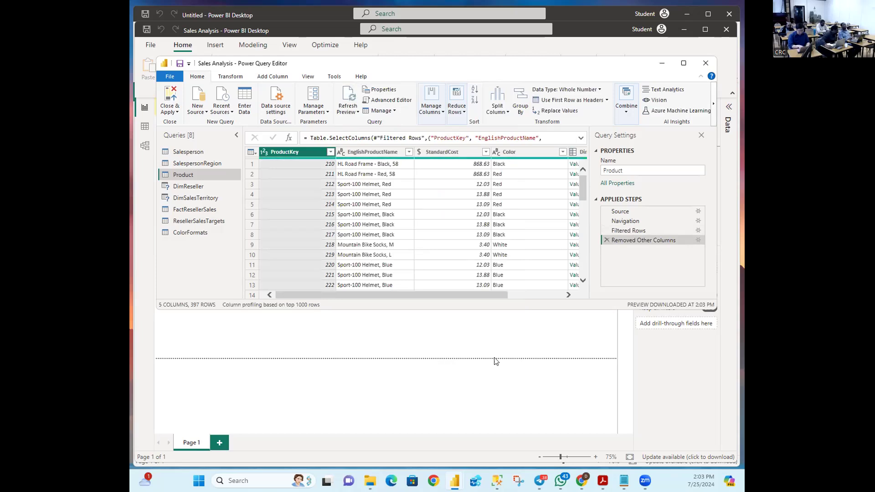
{"action": "left_click_drag", "start_coordinate": [367, 294], "coordinate": [411, 297]}
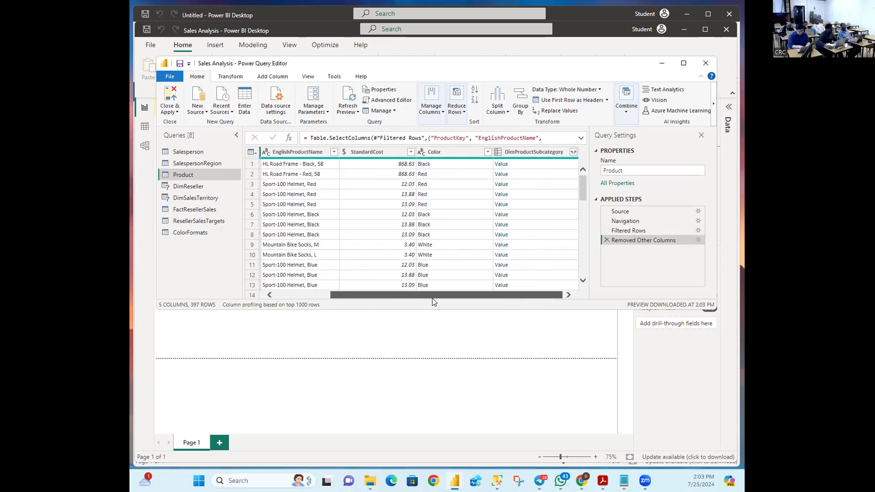
{"action": "left_click_drag", "start_coordinate": [432, 298], "coordinate": [348, 293]}
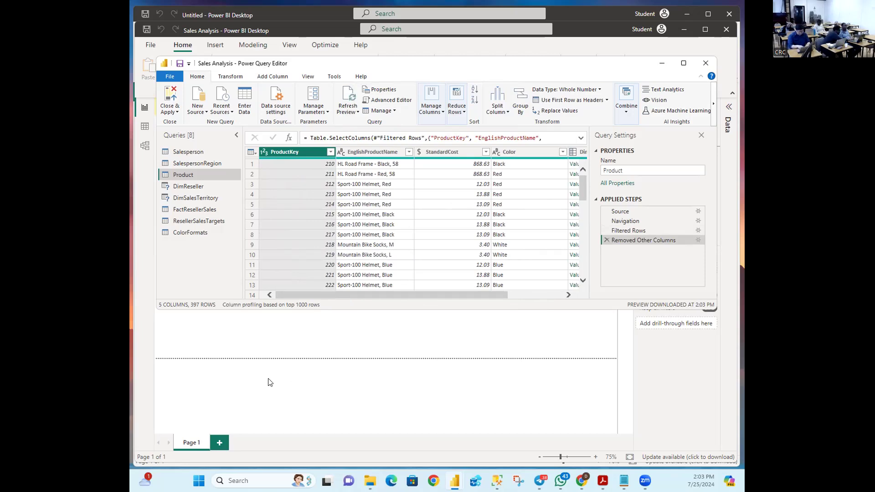
{"action": "key", "text": "alt+Tab"}
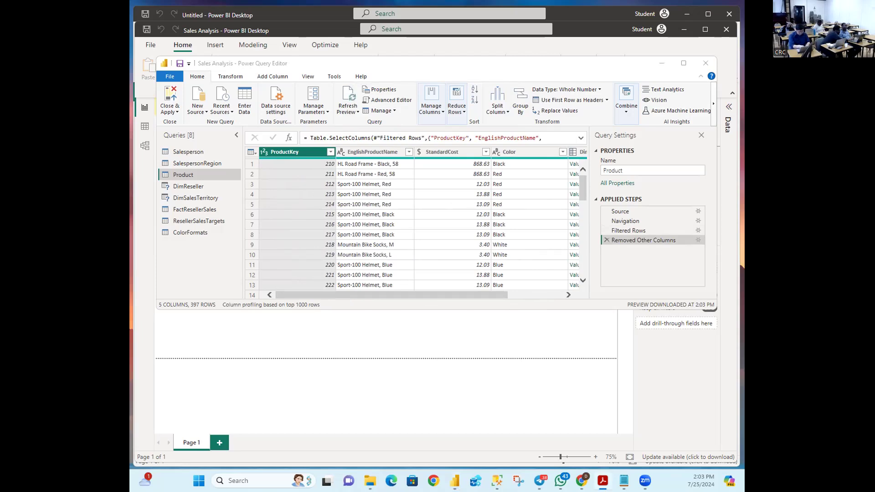
{"action": "key", "text": "alt+Tab"}
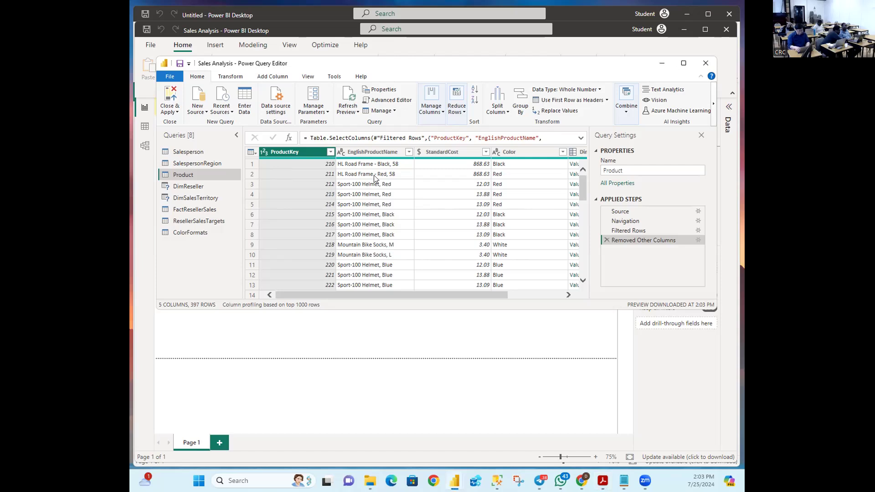
Step: Scroll the grid right and show DimProductSubcategory's expand options
{"action": "left_click_drag", "start_coordinate": [297, 295], "coordinate": [431, 299]}
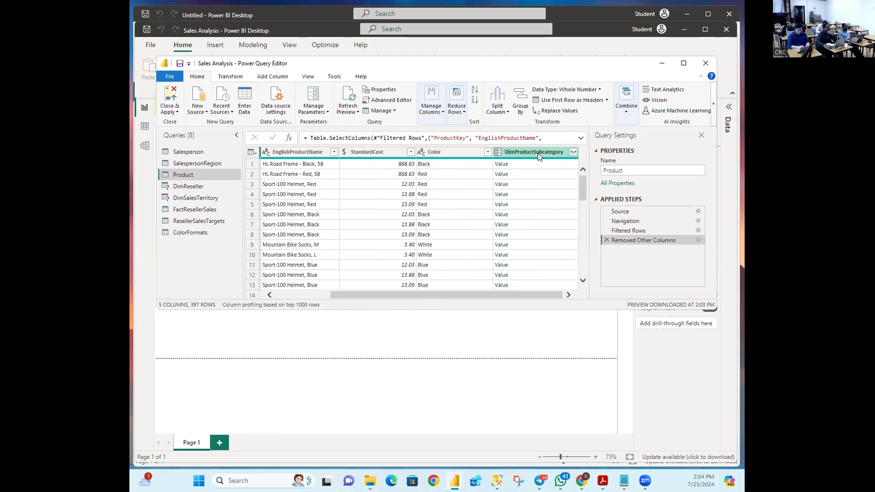
{"action": "mouse_move", "coordinate": [541, 156]}
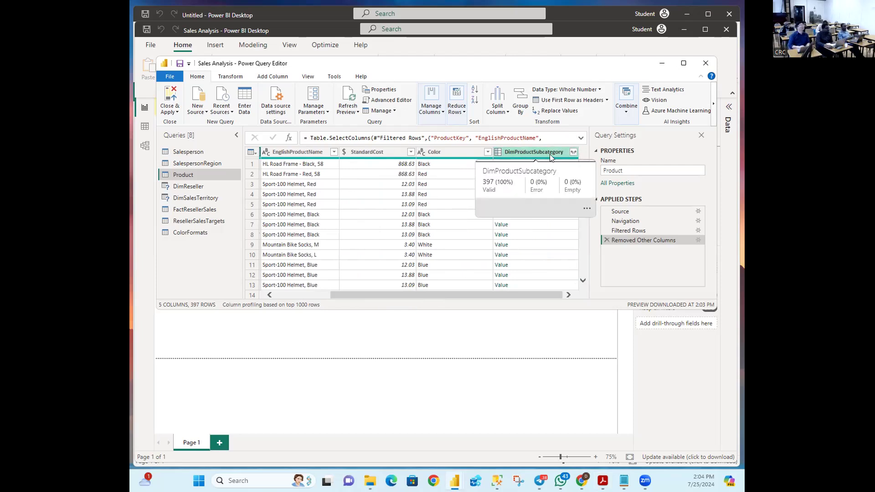
{"action": "left_click", "coordinate": [573, 153]}
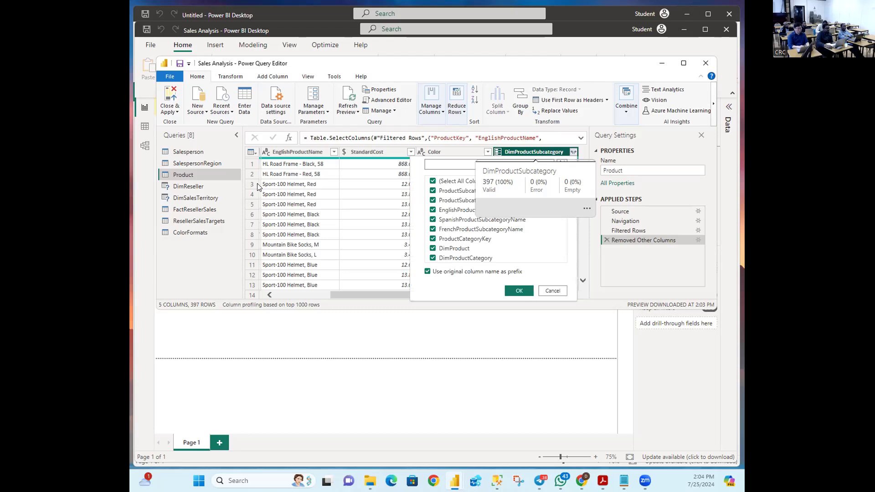
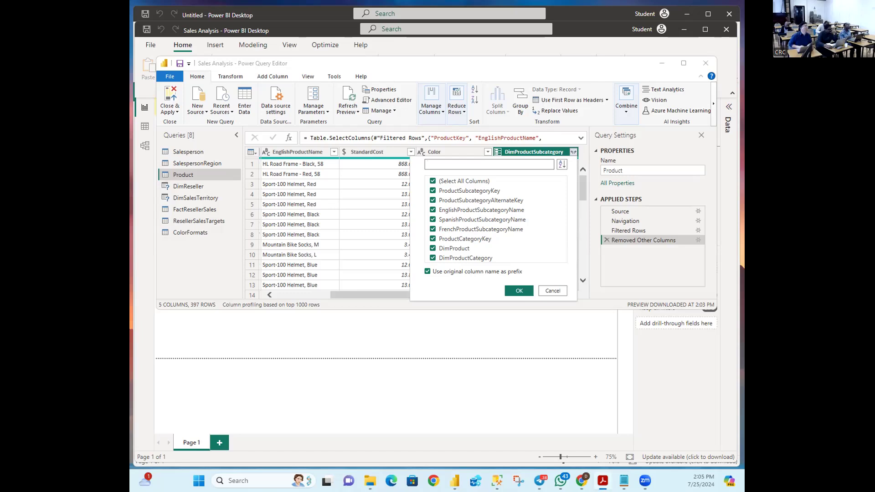
Step: Expand DimProductSubcategory to only EnglishProductSubcategoryName and DimProductCategory, keeping the prefixed column names
{"action": "left_click", "coordinate": [433, 181]}
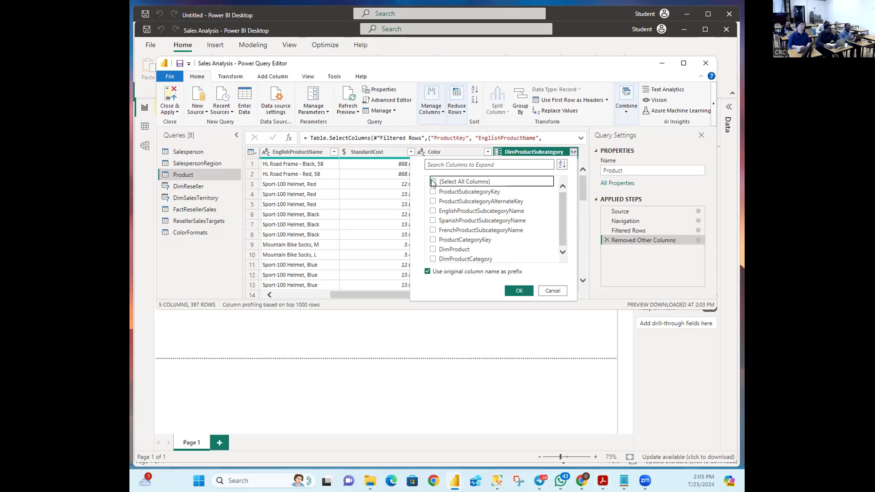
{"action": "left_click", "coordinate": [433, 212]}
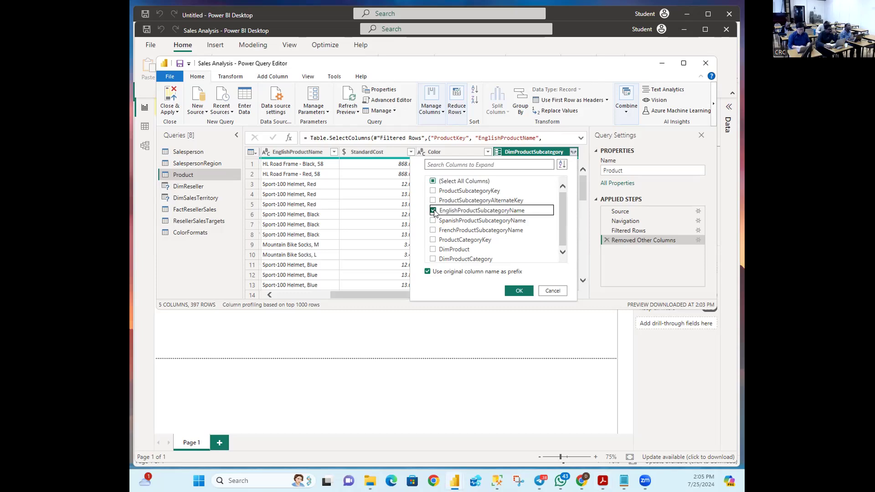
{"action": "left_click", "coordinate": [433, 260]}
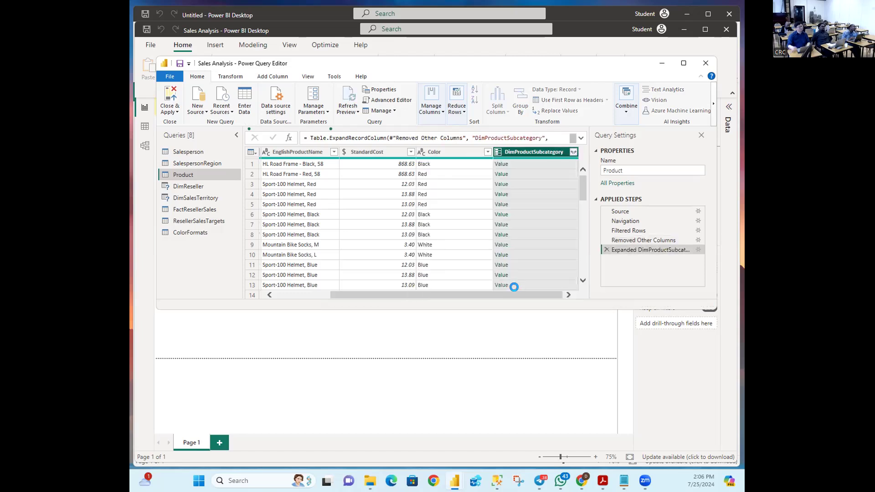
{"action": "left_click_drag", "start_coordinate": [487, 296], "coordinate": [549, 302]}
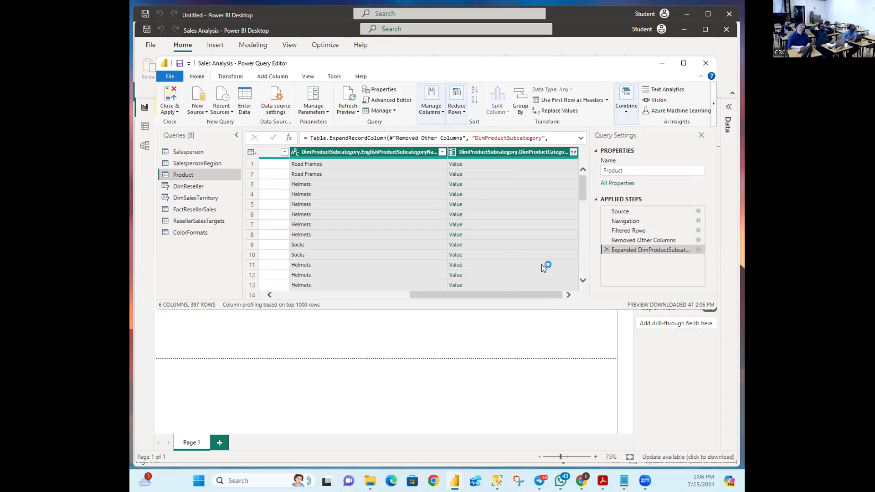
Step: Delete the prefixed expansion step and re-expand DimProductSubcategory into both columns without the name prefix
{"action": "left_click", "coordinate": [603, 250]}
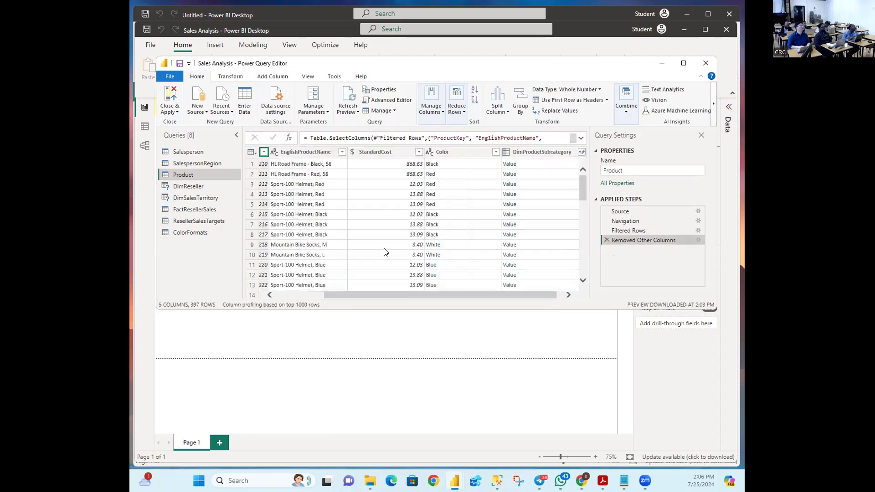
{"action": "left_click", "coordinate": [541, 155]}
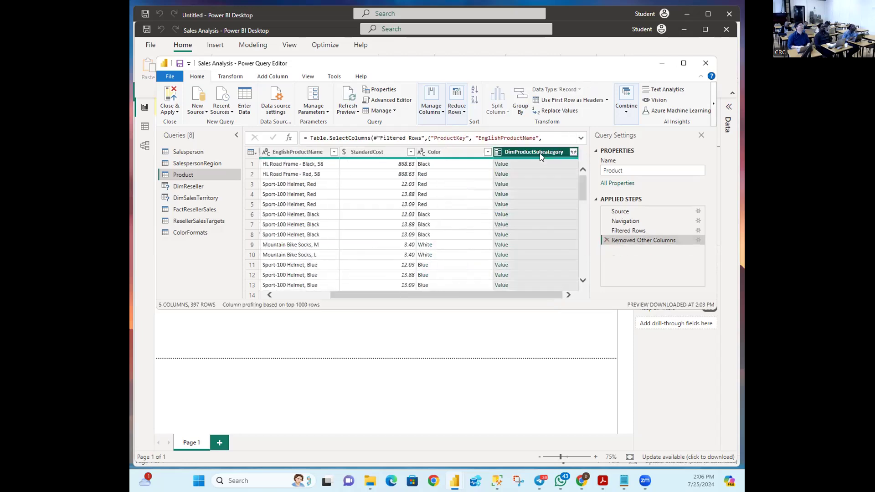
{"action": "left_click", "coordinate": [573, 152]}
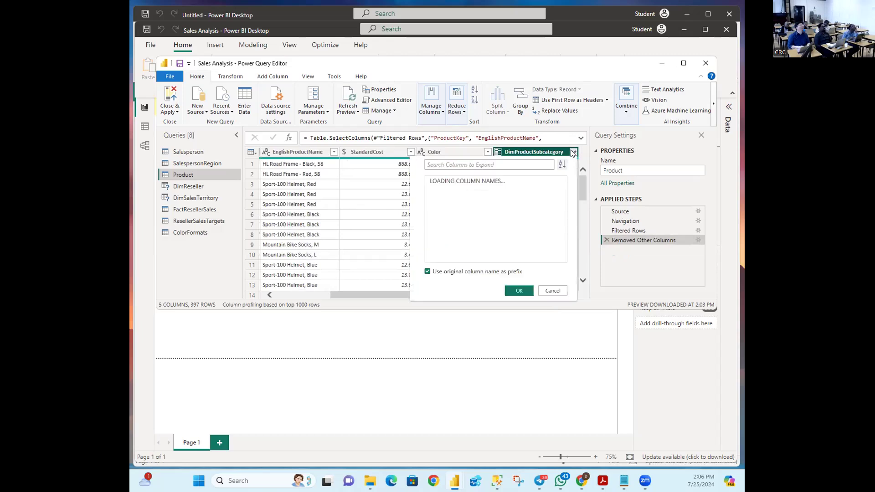
{"action": "left_click", "coordinate": [433, 182]}
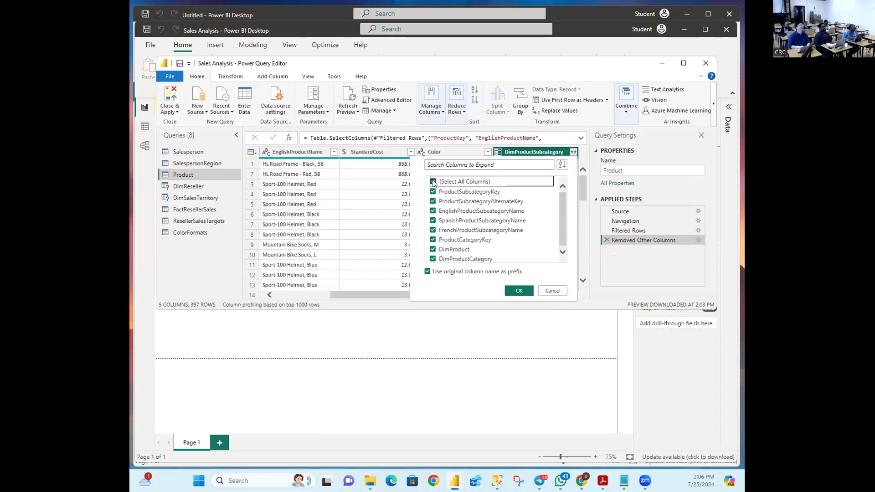
{"action": "left_click", "coordinate": [434, 212]}
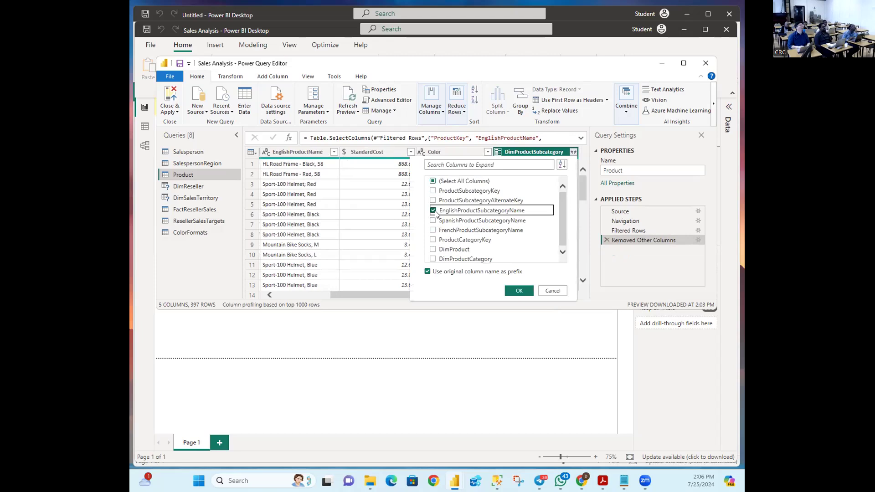
{"action": "left_click", "coordinate": [433, 259]}
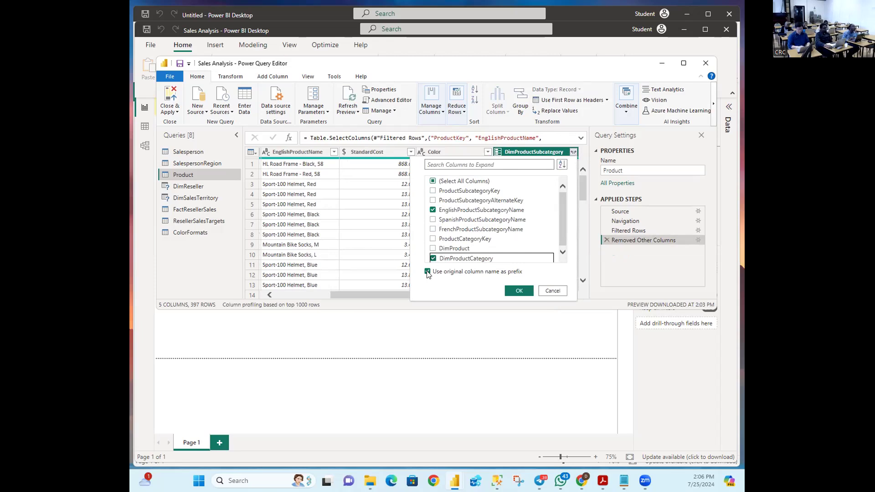
{"action": "left_click", "coordinate": [428, 272]}
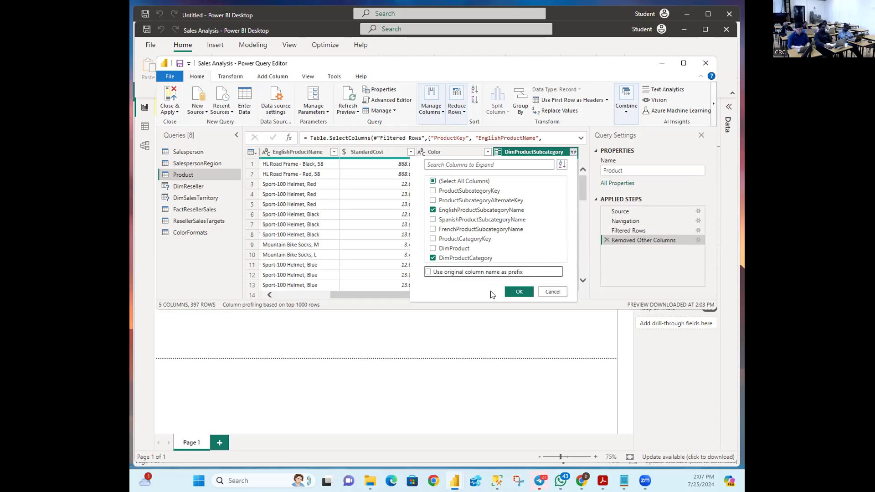
{"action": "left_click", "coordinate": [518, 292]}
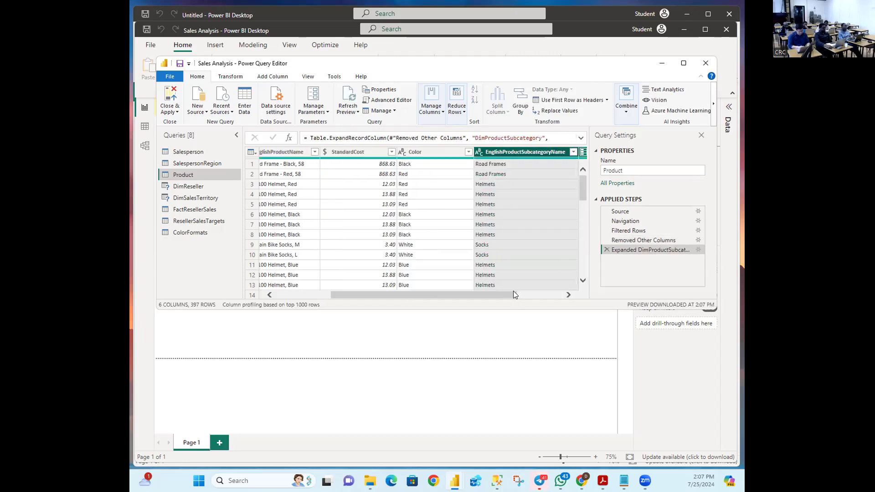
{"action": "left_click_drag", "start_coordinate": [469, 293], "coordinate": [514, 293]}
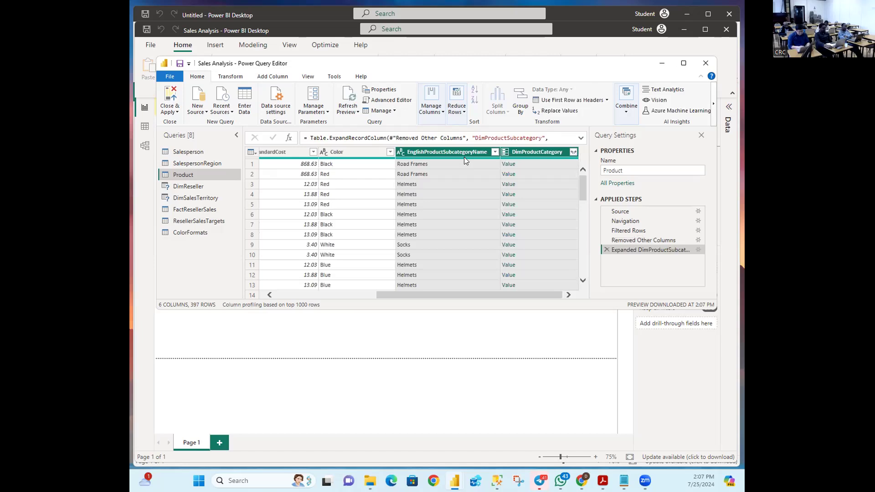
{"action": "mouse_move", "coordinate": [464, 157]}
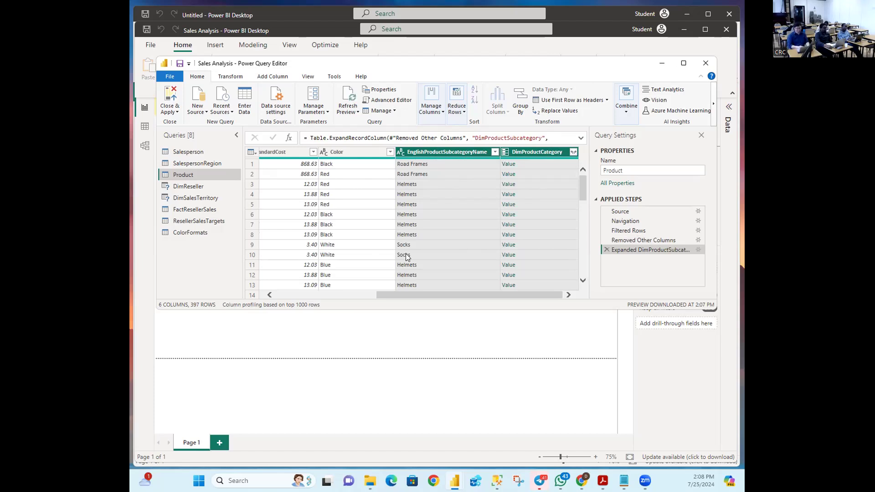
{"action": "left_click", "coordinate": [484, 177]}
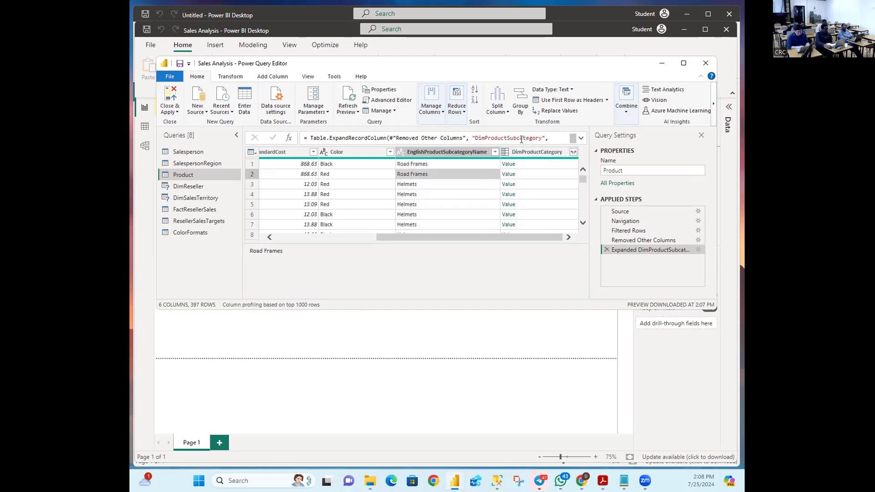
Step: Expand DimProductCategory into just EnglishProductCategoryName, showing Components, Accessories and Clothing
{"action": "left_click", "coordinate": [572, 152]}
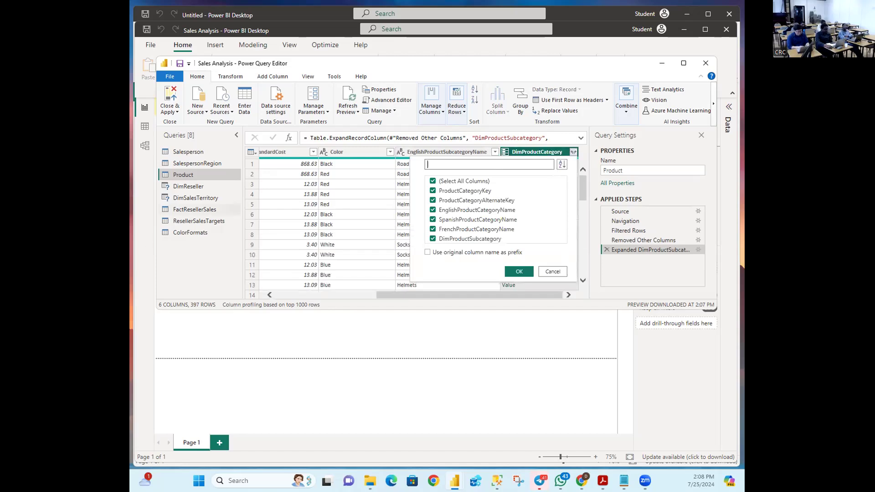
{"action": "key", "text": "alt+Tab"}
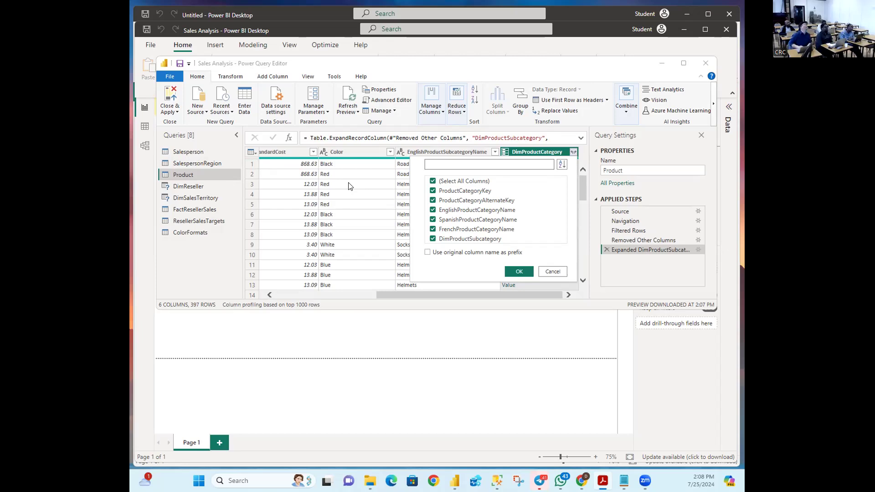
{"action": "left_click", "coordinate": [433, 182]}
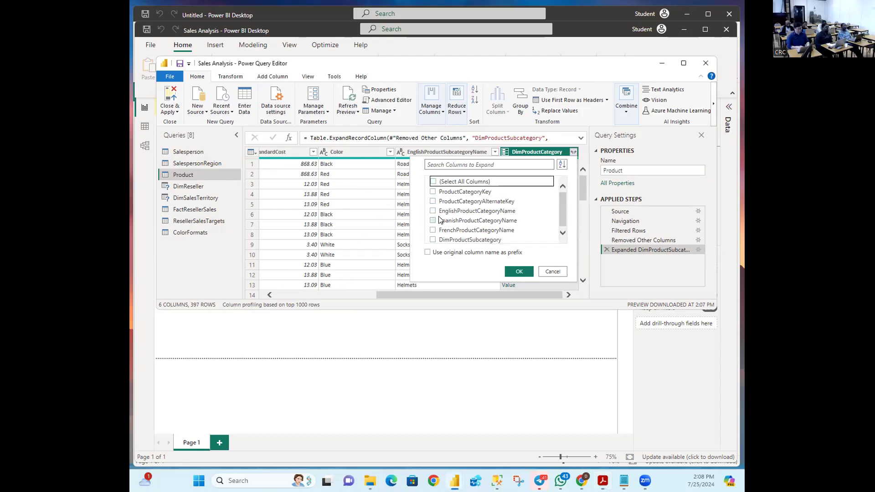
{"action": "left_click", "coordinate": [433, 211]}
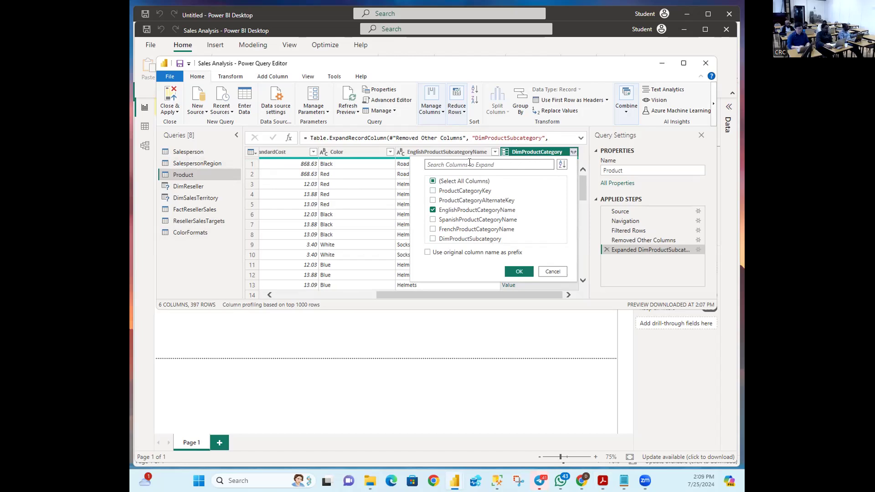
{"action": "left_click", "coordinate": [520, 272]}
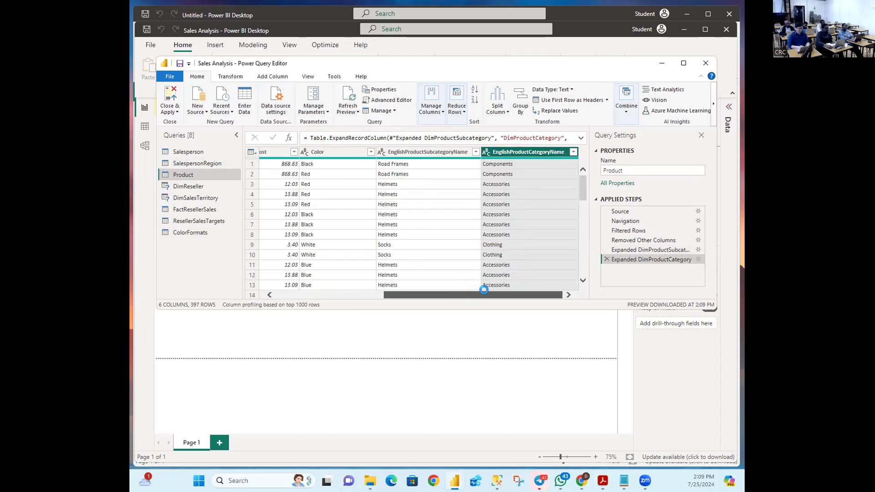
{"action": "left_click_drag", "start_coordinate": [458, 293], "coordinate": [537, 300]}
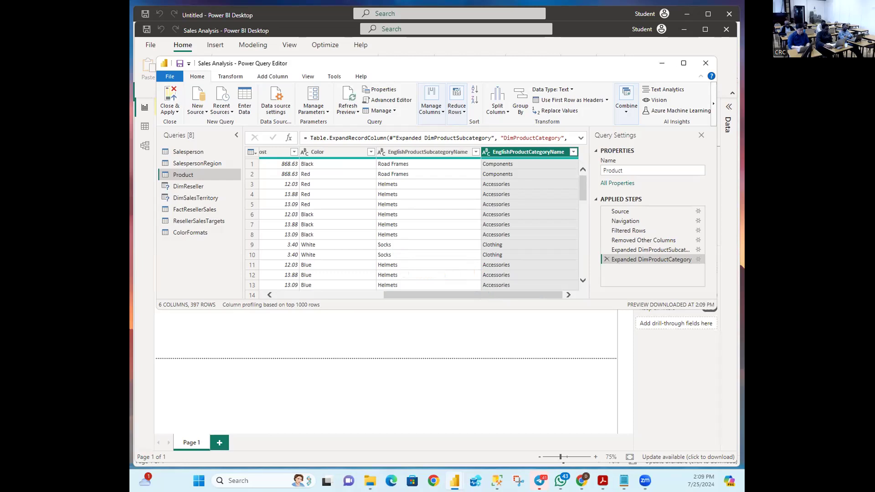
{"action": "key", "text": "alt+Tab"}
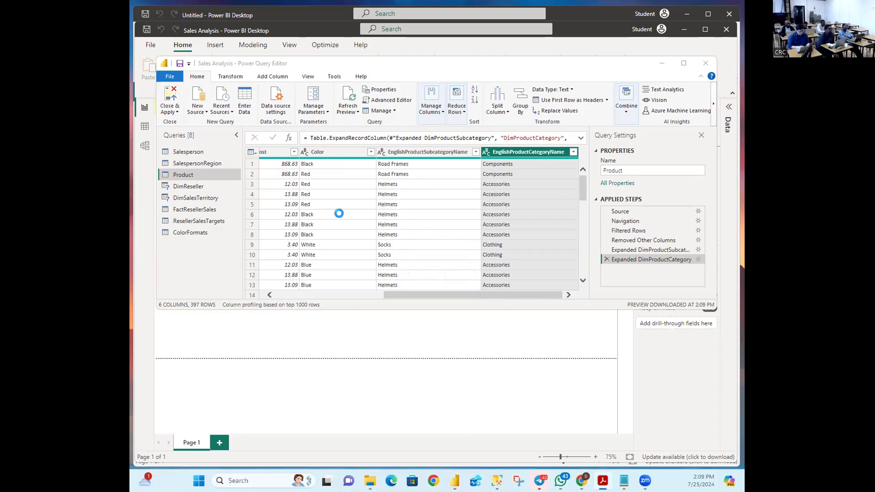
{"action": "left_click", "coordinate": [397, 297]}
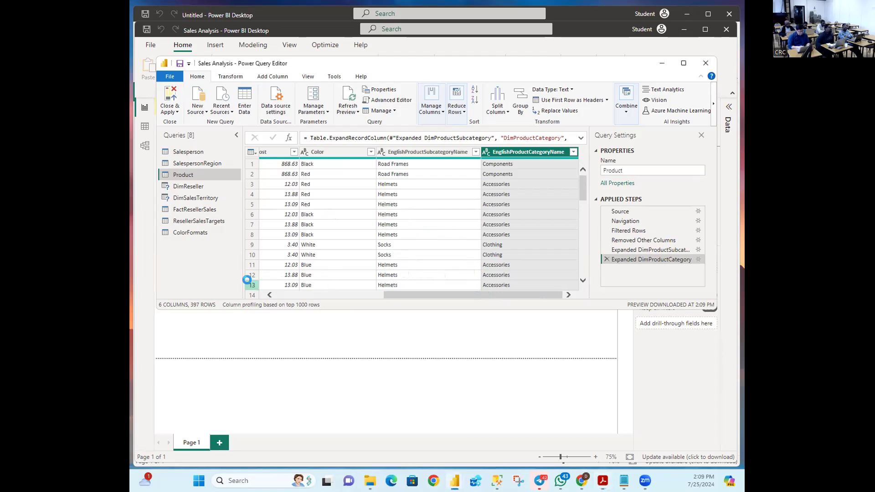
{"action": "left_click_drag", "start_coordinate": [393, 295], "coordinate": [263, 280]}
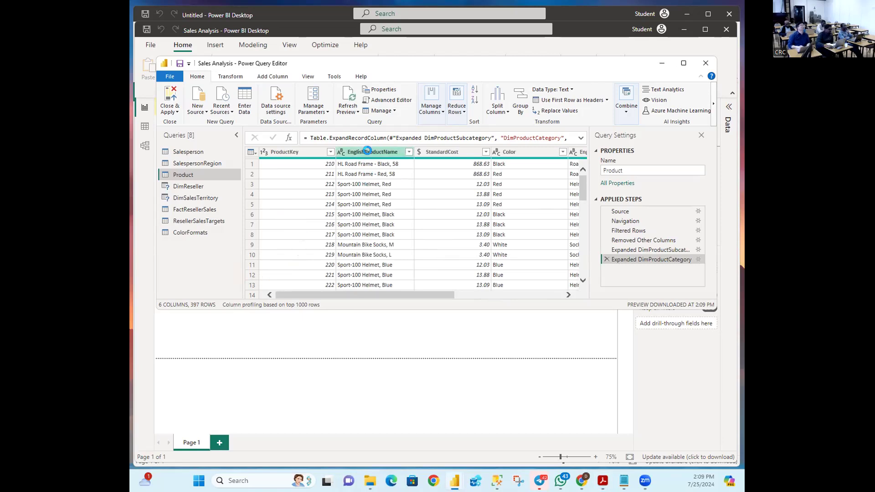
Step: Rename EnglishProductName to Product and StandardCost to Standard Cost
{"action": "double_click", "coordinate": [366, 151]}
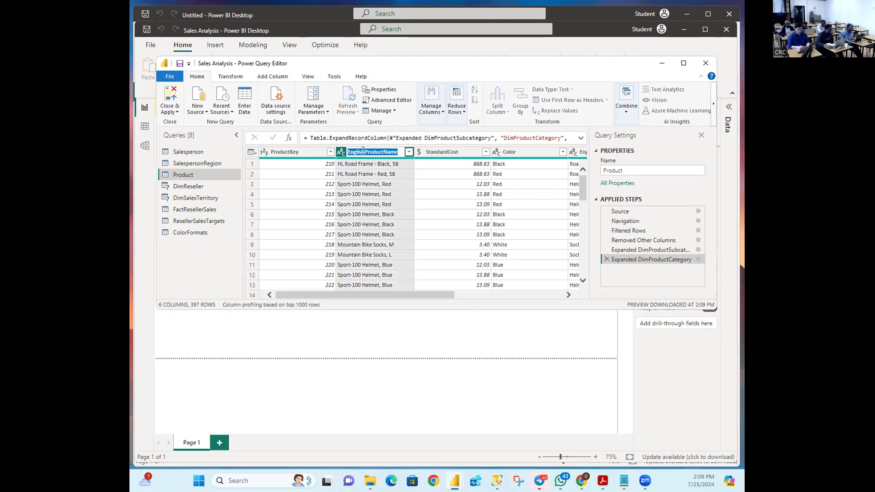
{"action": "left_click", "coordinate": [364, 152]}
{"action": "key", "text": "BackSpace"}
{"action": "key", "text": "BackSpace"}
{"action": "key", "text": "BackSpace"}
{"action": "key", "text": "BackSpace"}
{"action": "key", "text": "BackSpace"}
{"action": "key", "text": "BackSpace"}
{"action": "key", "text": "BackSpace"}
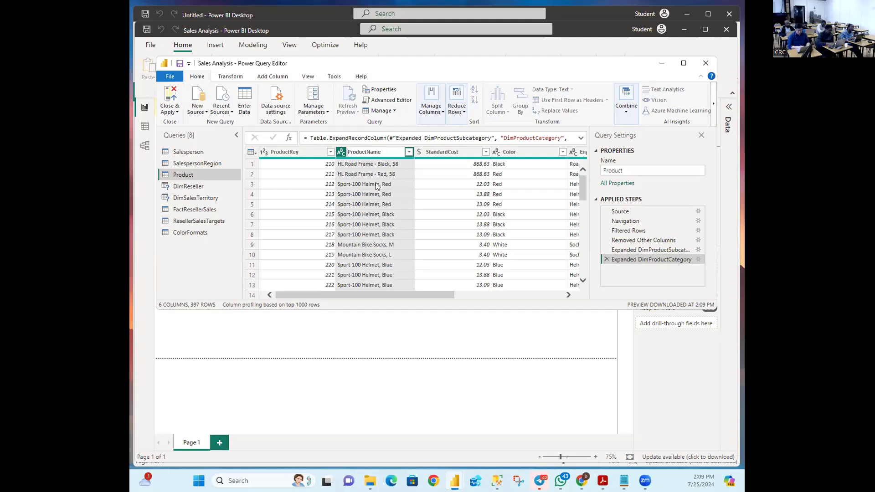
{"action": "key", "text": "BackSpace"}
{"action": "key", "text": "BackSpace"}
{"action": "key", "text": "BackSpace"}
{"action": "key", "text": "BackSpace"}
{"action": "key", "text": "Return"}
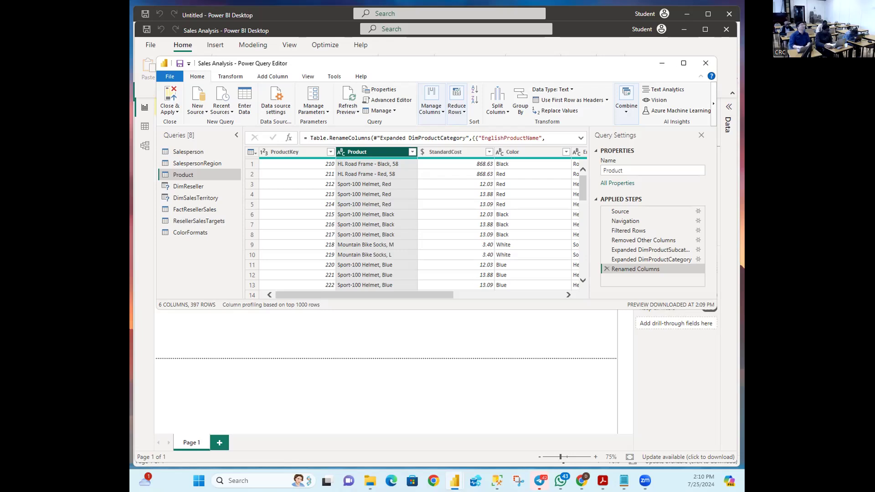
{"action": "key", "text": "alt+Tab"}
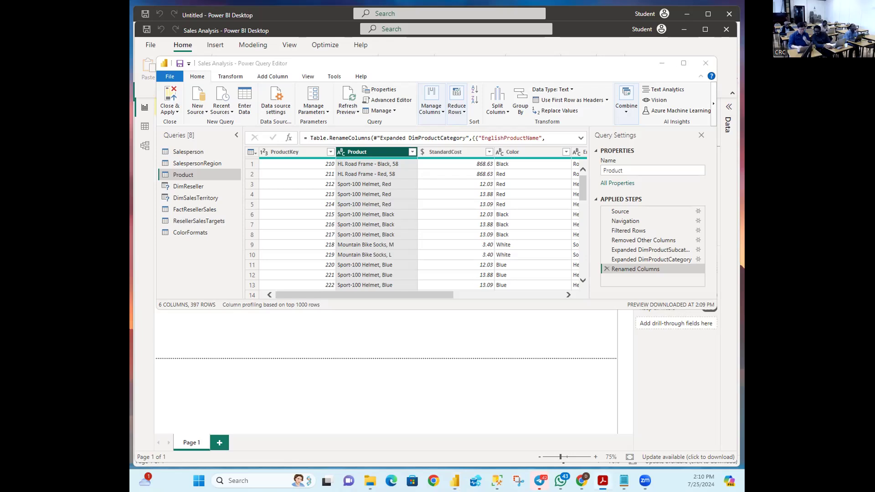
{"action": "key", "text": "alt+Tab"}
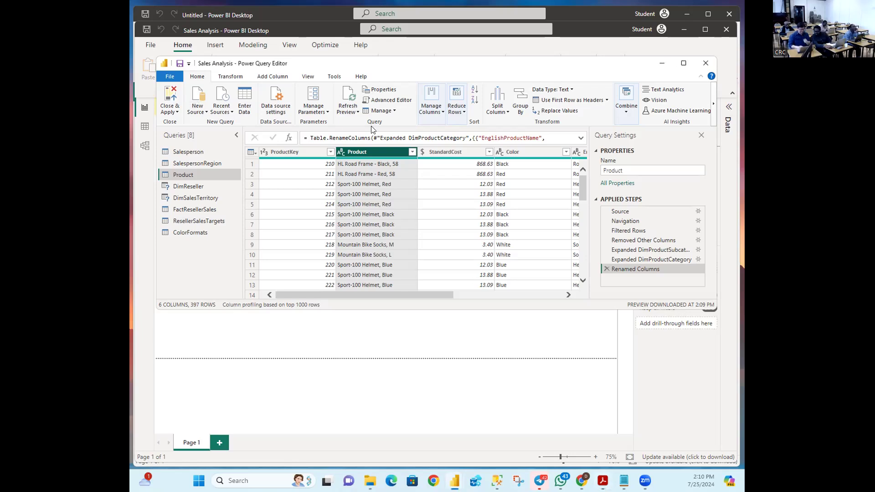
{"action": "double_click", "coordinate": [440, 152]}
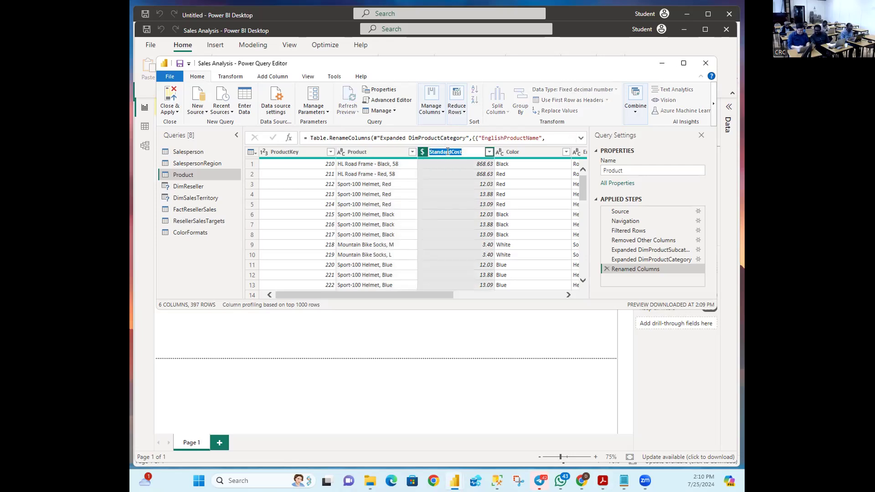
{"action": "left_click", "coordinate": [452, 151]}
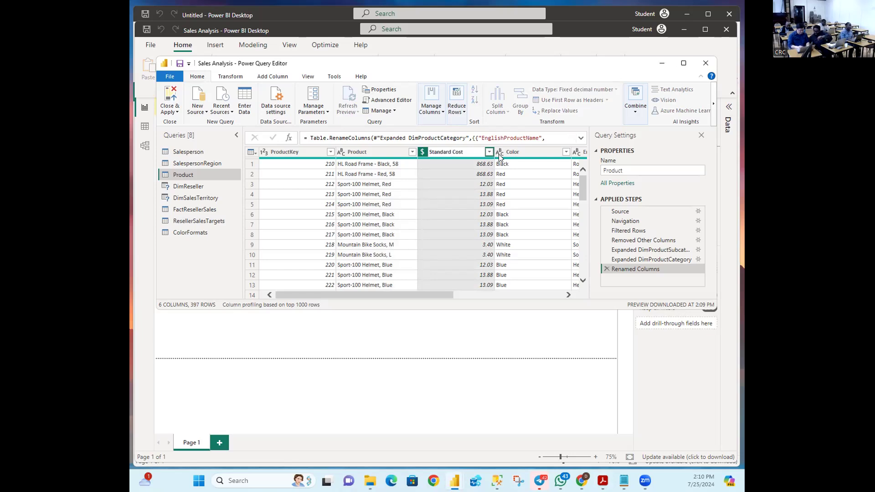
{"action": "key", "text": "Return"}
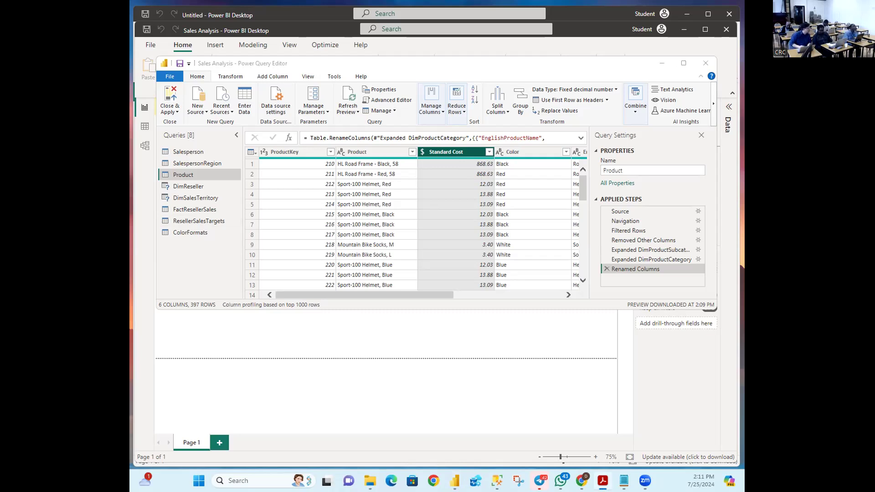
Step: Rename EnglishProductSubcategoryName to Subcategory
{"action": "right_click", "coordinate": [430, 152]}
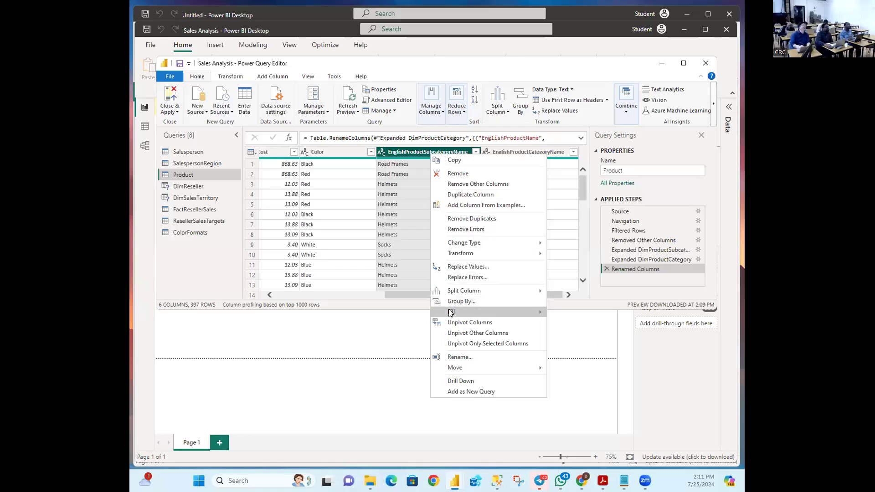
{"action": "left_click", "coordinate": [464, 356]}
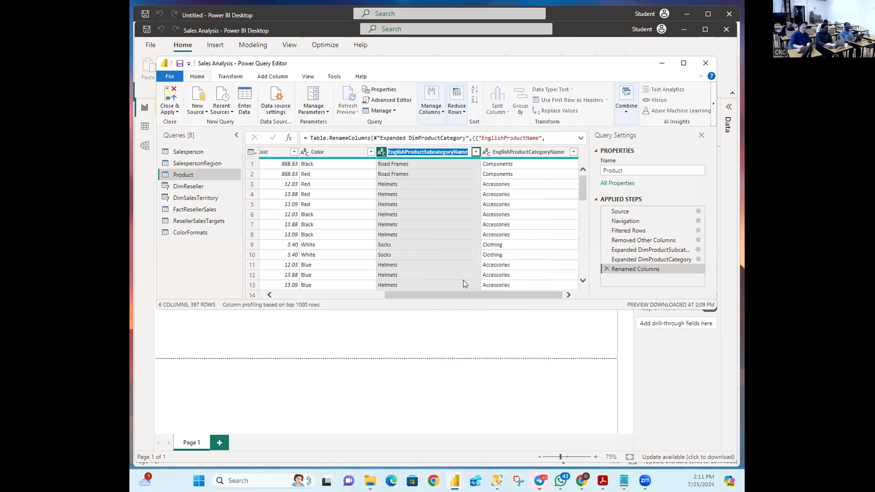
{"action": "left_click", "coordinate": [423, 151]}
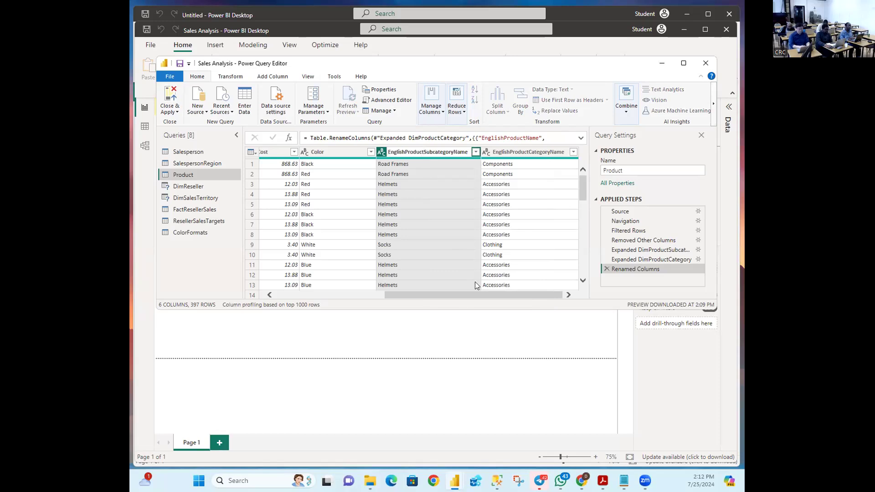
{"action": "key", "text": "BackSpace"}
{"action": "key", "text": "BackSpace"}
{"action": "key", "text": "BackSpace"}
{"action": "key", "text": "BackSpace"}
{"action": "key", "text": "BackSpace"}
{"action": "key", "text": "BackSpace"}
{"action": "key", "text": "BackSpace"}
{"action": "key", "text": "BackSpace"}
{"action": "key", "text": "BackSpace"}
{"action": "key", "text": "BackSpace"}
{"action": "key", "text": "BackSpace"}
{"action": "key", "text": "BackSpace"}
{"action": "key", "text": "BackSpace"}
{"action": "key", "text": "BackSpace"}
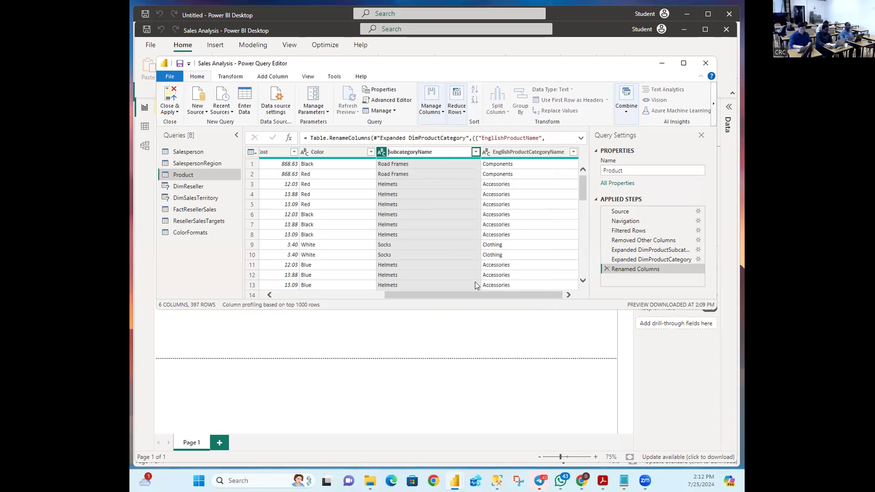
{"action": "left_click", "coordinate": [444, 153]}
{"action": "key", "text": "BackSpace"}
{"action": "key", "text": "BackSpace"}
{"action": "key", "text": "BackSpace"}
{"action": "key", "text": "BackSpace"}
{"action": "key", "text": "Return"}
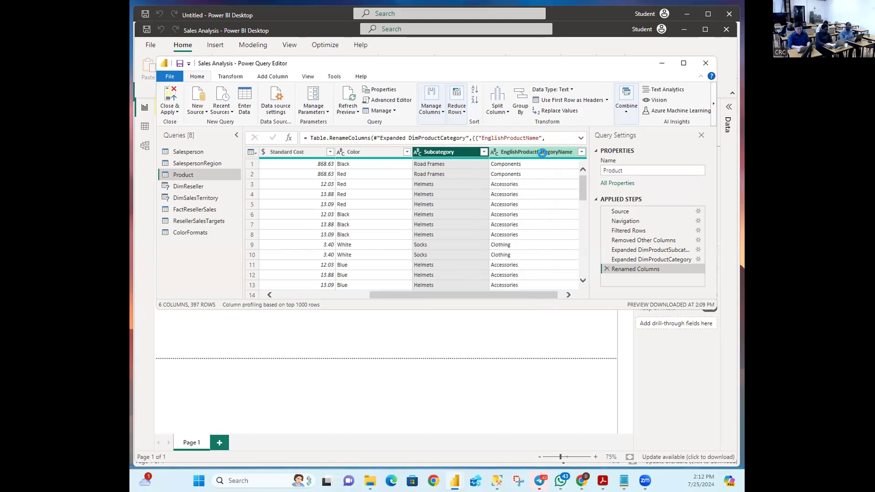
Step: Rename EnglishProductCategoryName to Category
{"action": "double_click", "coordinate": [533, 152]}
{"action": "left_click", "coordinate": [529, 152]}
{"action": "key", "text": "BackSpace"}
{"action": "key", "text": "BackSpace"}
{"action": "key", "text": "BackSpace"}
{"action": "key", "text": "BackSpace"}
{"action": "key", "text": "BackSpace"}
{"action": "key", "text": "BackSpace"}
{"action": "key", "text": "BackSpace"}
{"action": "key", "text": "BackSpace"}
{"action": "key", "text": "BackSpace"}
{"action": "key", "text": "BackSpace"}
{"action": "key", "text": "BackSpace"}
{"action": "key", "text": "BackSpace"}
{"action": "key", "text": "BackSpace"}
{"action": "key", "text": "BackSpace"}
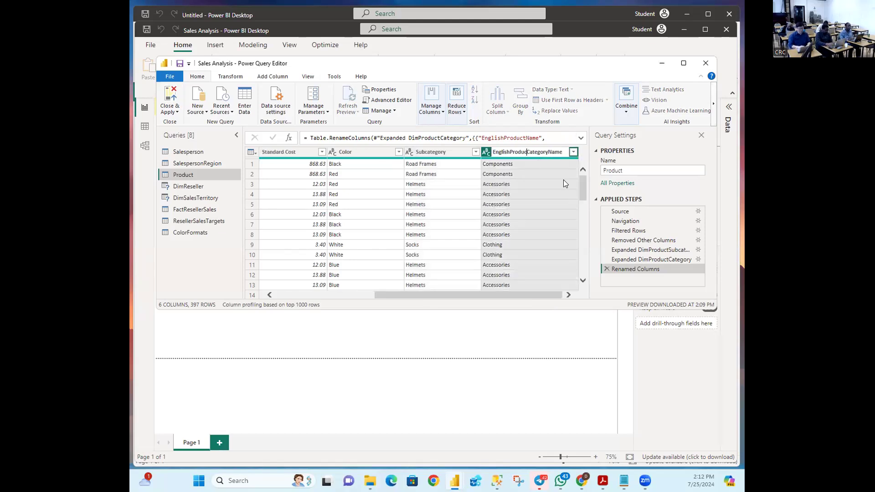
{"action": "left_click", "coordinate": [551, 152]}
{"action": "key", "text": "BackSpace"}
{"action": "key", "text": "BackSpace"}
{"action": "key", "text": "BackSpace"}
{"action": "key", "text": "BackSpace"}
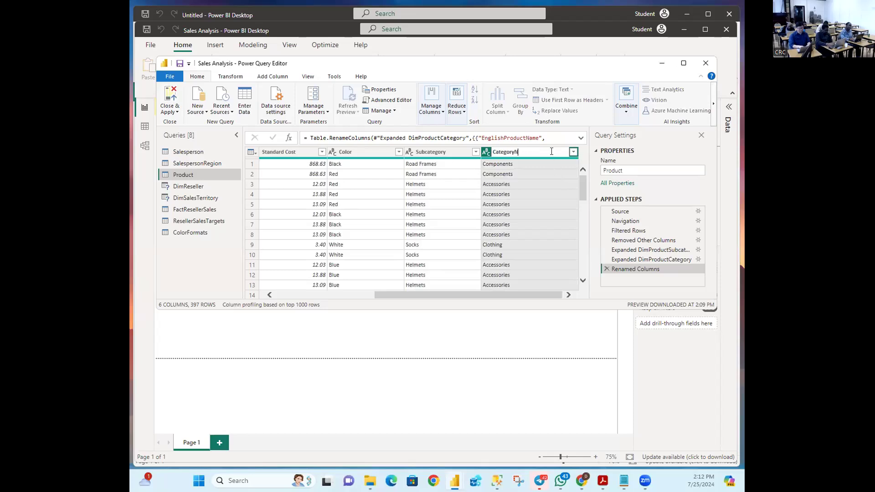
{"action": "key", "text": "Return"}
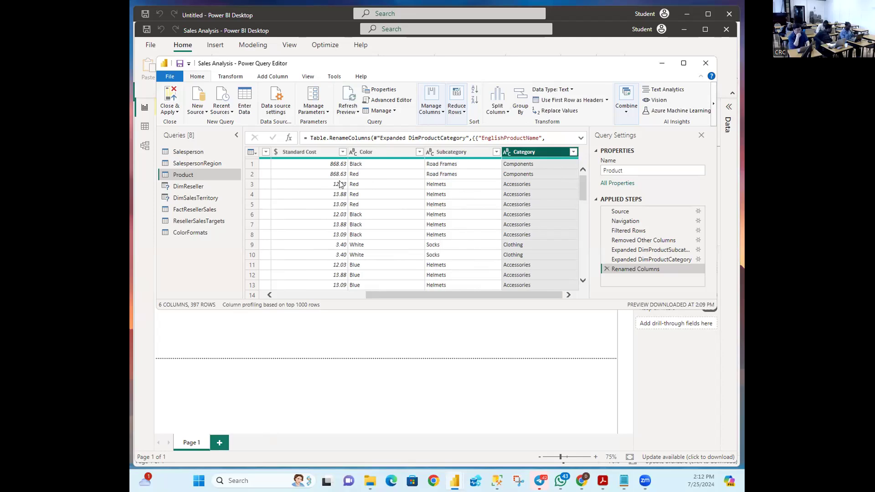
{"action": "mouse_move", "coordinate": [378, 295]}
{"action": "left_mouse_down"}
{"action": "mouse_move", "coordinate": [259, 290]}
{"action": "mouse_move", "coordinate": [393, 301]}
{"action": "left_mouse_up"}
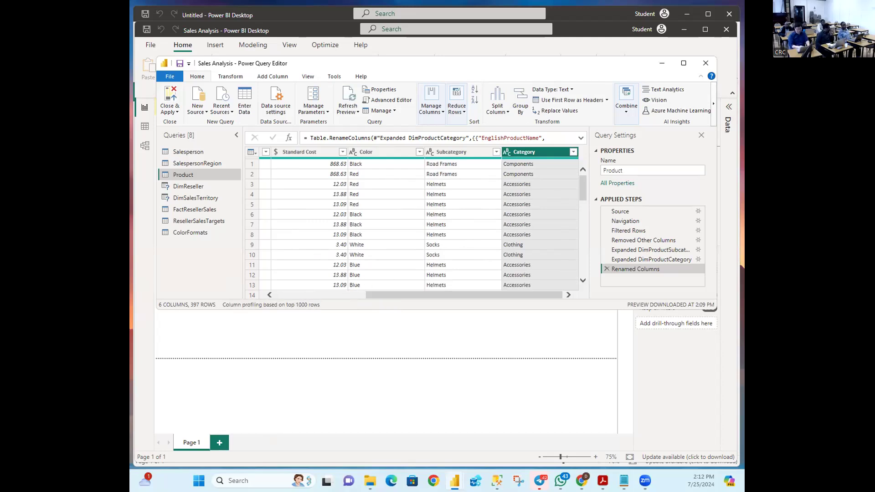
{"action": "key", "text": "alt+Tab"}
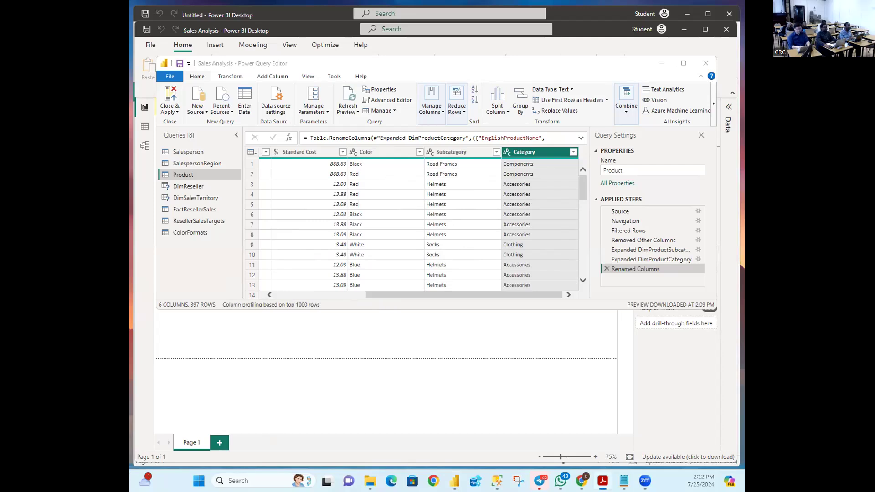
{"action": "left_click", "coordinate": [285, 65]}
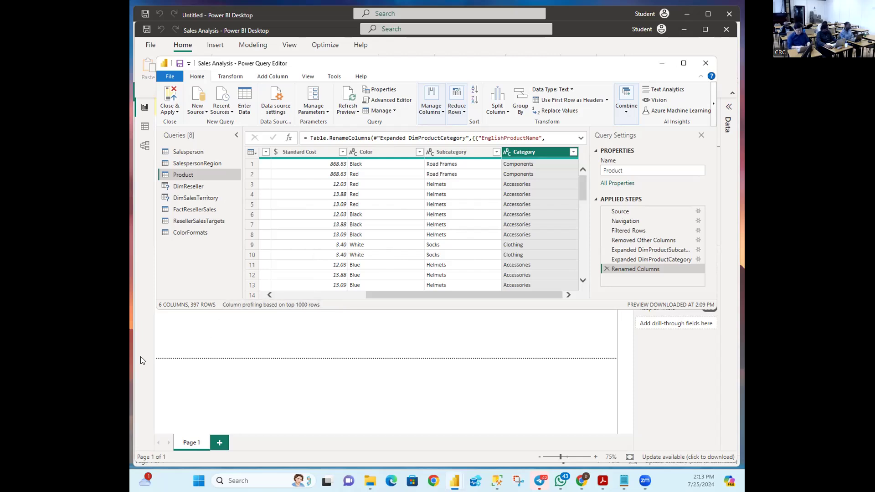
{"action": "key", "text": "alt+Tab"}
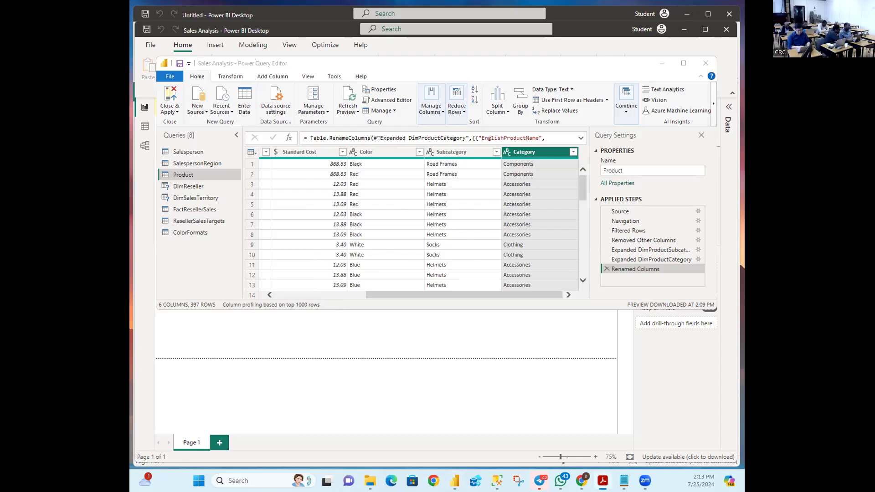
{"action": "key", "text": "alt+Tab"}
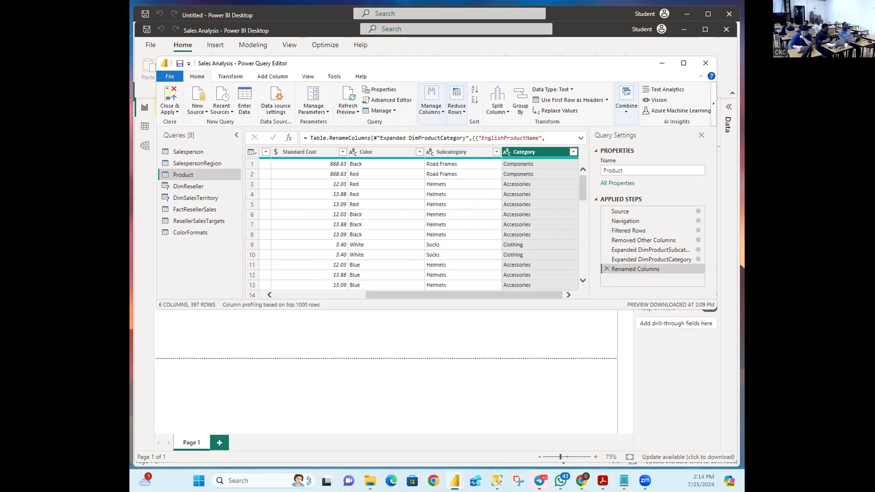
Step: Select the DimReseller query and drop the Dim prefix so it is named Reseller
{"action": "left_click", "coordinate": [197, 189]}
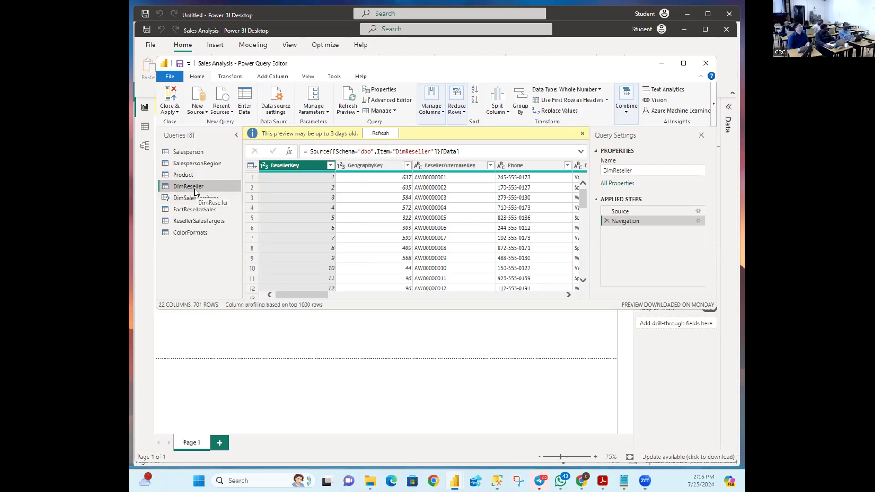
{"action": "left_click", "coordinate": [612, 168]}
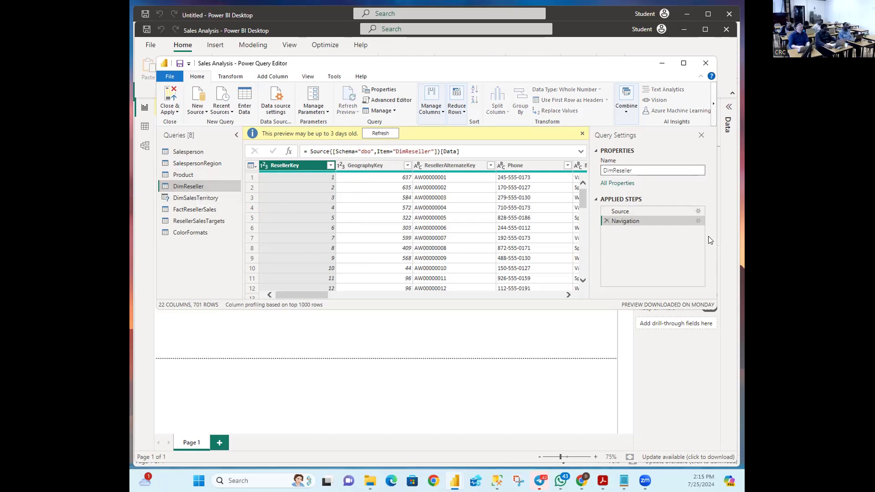
{"action": "key", "text": "BackSpace"}
{"action": "key", "text": "BackSpace"}
{"action": "key", "text": "BackSpace"}
{"action": "key", "text": "Return"}
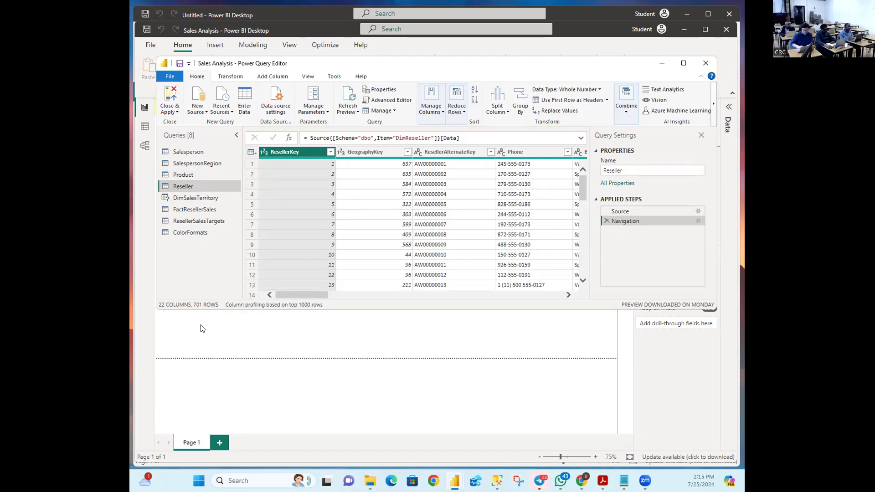
{"action": "key", "text": "alt+Tab"}
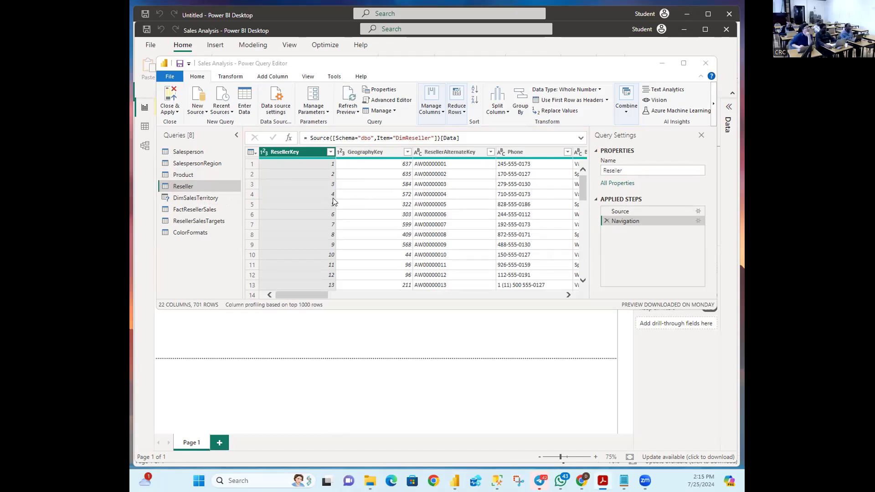
{"action": "left_click", "coordinate": [442, 113]}
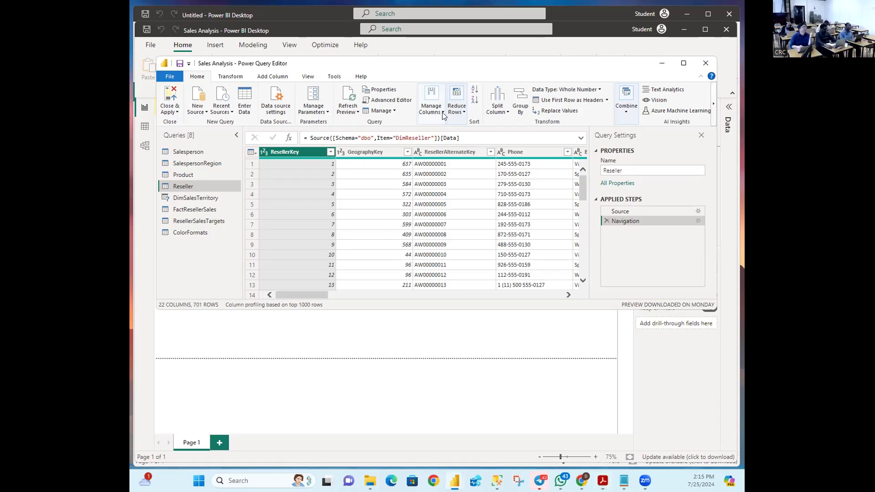
Step: Use Choose Columns to keep ResellerKey, BusinessType, ResellerName and DimGeography across 701 rows
{"action": "left_click", "coordinate": [442, 113]}
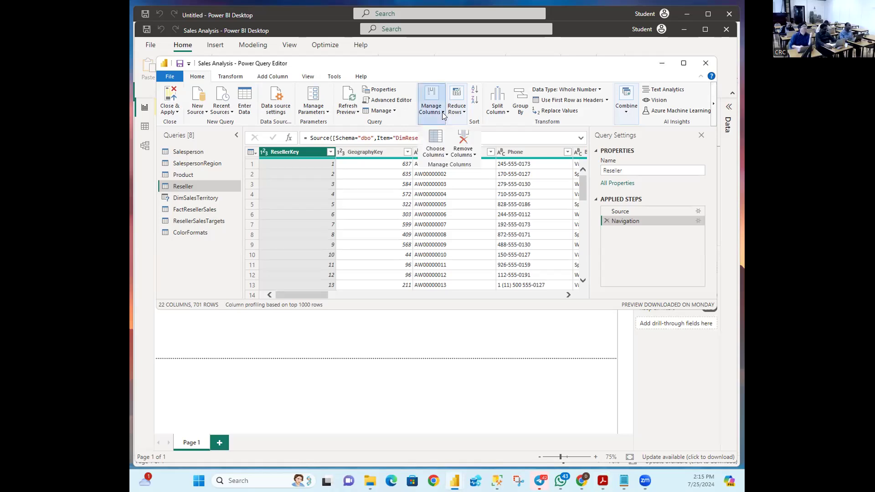
{"action": "left_click", "coordinate": [445, 156]}
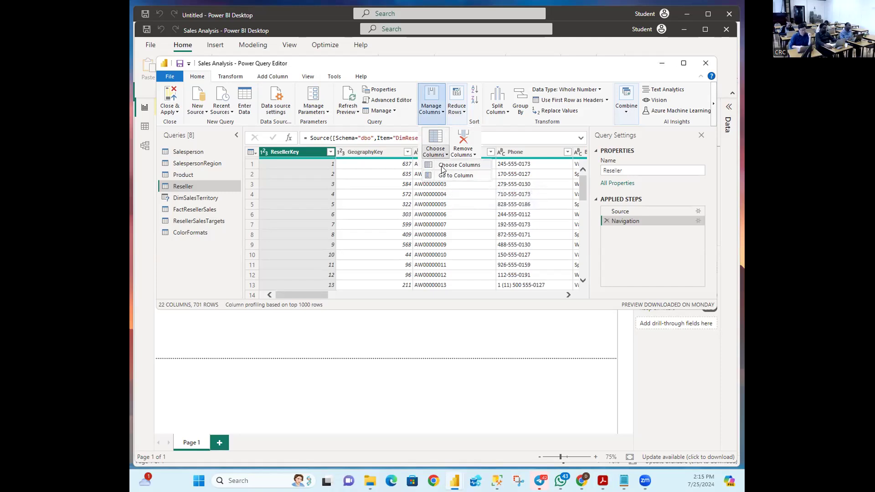
{"action": "left_click", "coordinate": [441, 165]}
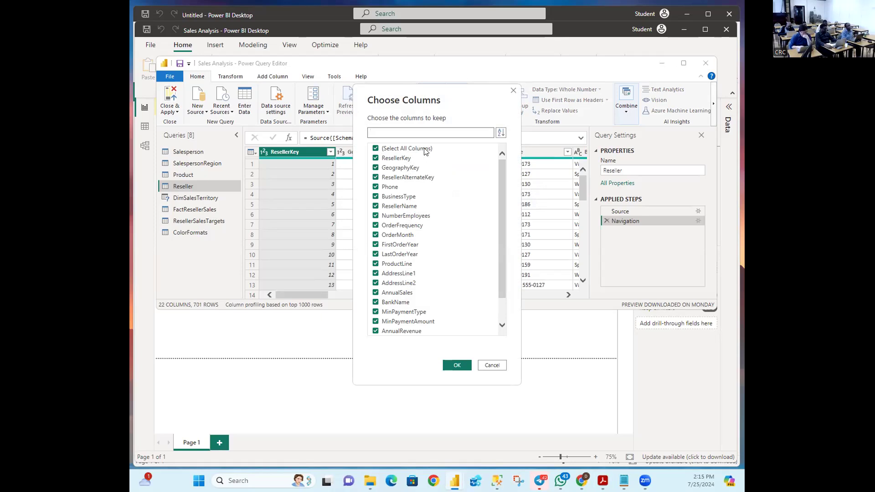
{"action": "left_click", "coordinate": [372, 150]}
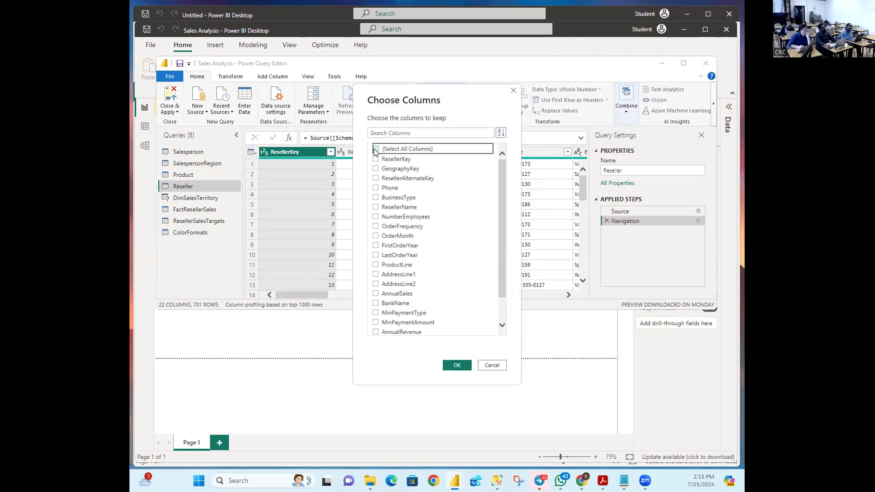
{"action": "left_click", "coordinate": [376, 159]}
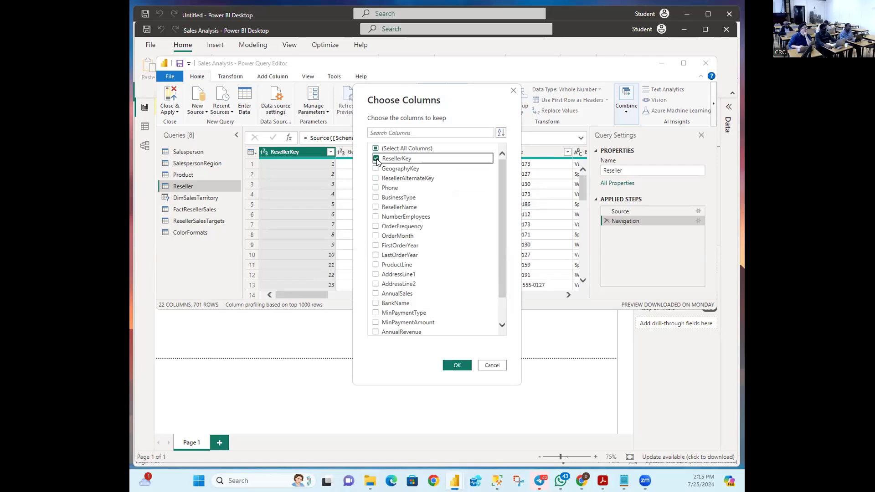
{"action": "left_click", "coordinate": [376, 198]}
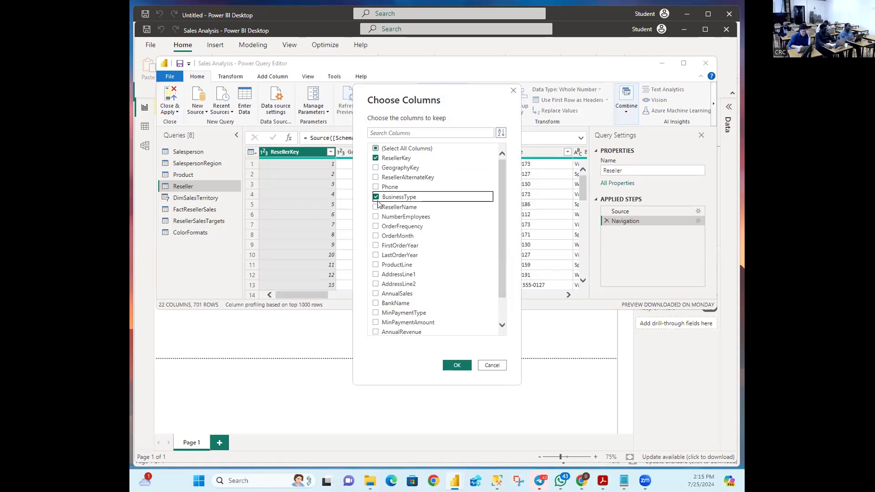
{"action": "left_click", "coordinate": [376, 206]}
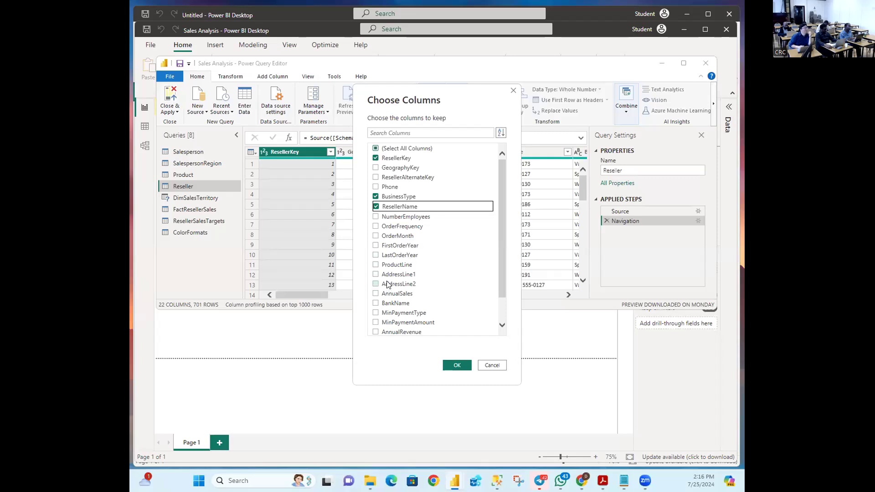
{"action": "scroll", "coordinate": [388, 284], "scroll_direction": "down", "scroll_amount": 1}
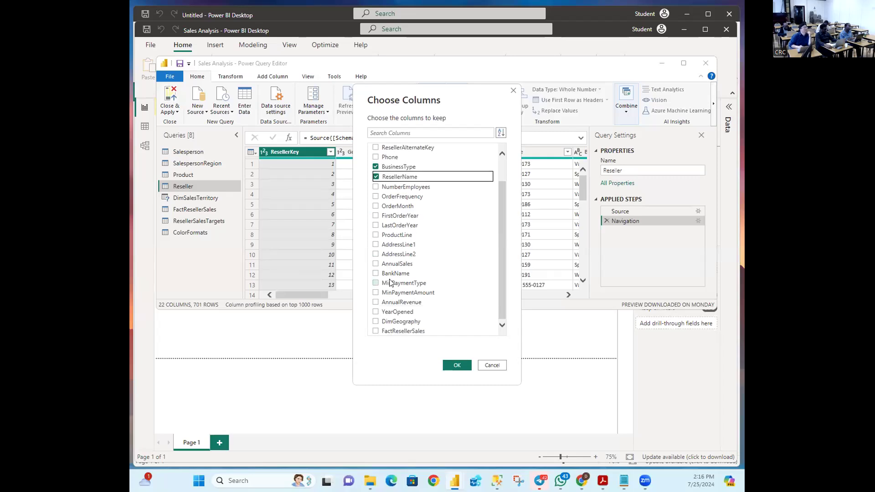
{"action": "left_click", "coordinate": [376, 321]}
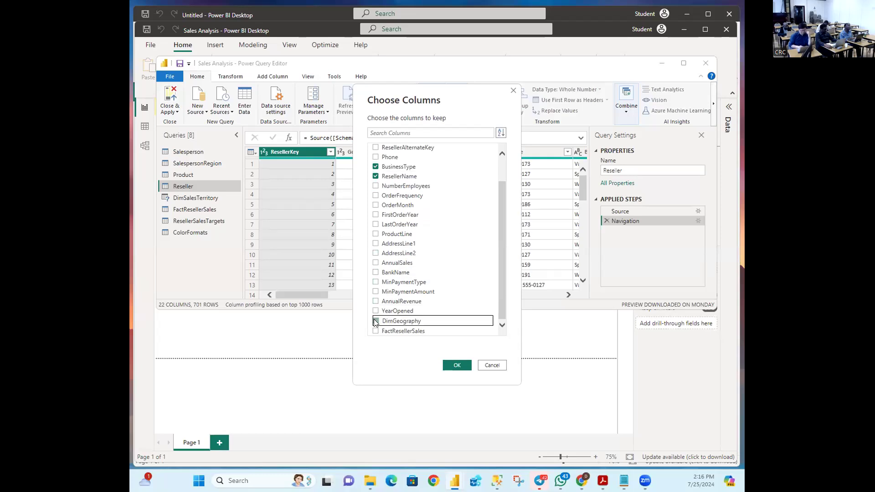
{"action": "scroll", "coordinate": [409, 274], "scroll_direction": "up", "scroll_amount": 1}
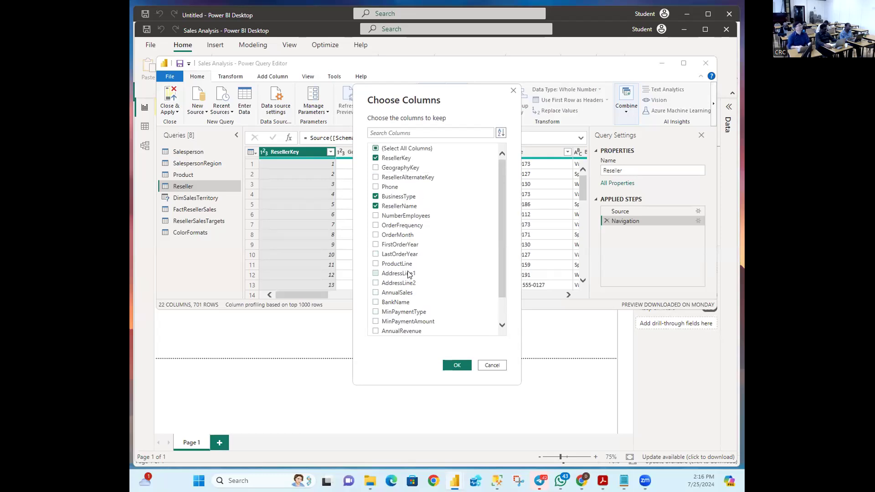
{"action": "scroll", "coordinate": [409, 274], "scroll_direction": "down", "scroll_amount": 1}
{"action": "scroll", "coordinate": [409, 274], "scroll_direction": "up", "scroll_amount": 1}
{"action": "left_click", "coordinate": [456, 366]}
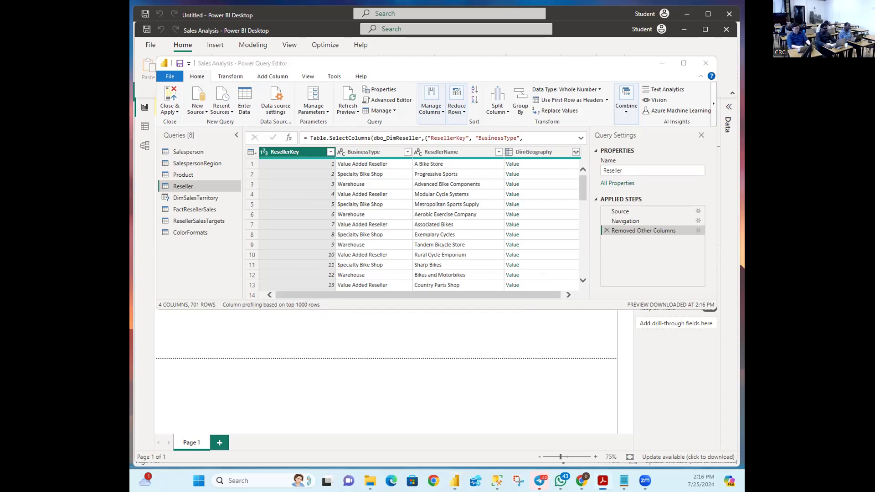
{"action": "left_click", "coordinate": [600, 168]}
{"action": "left_click_drag", "start_coordinate": [516, 296], "coordinate": [570, 296]}
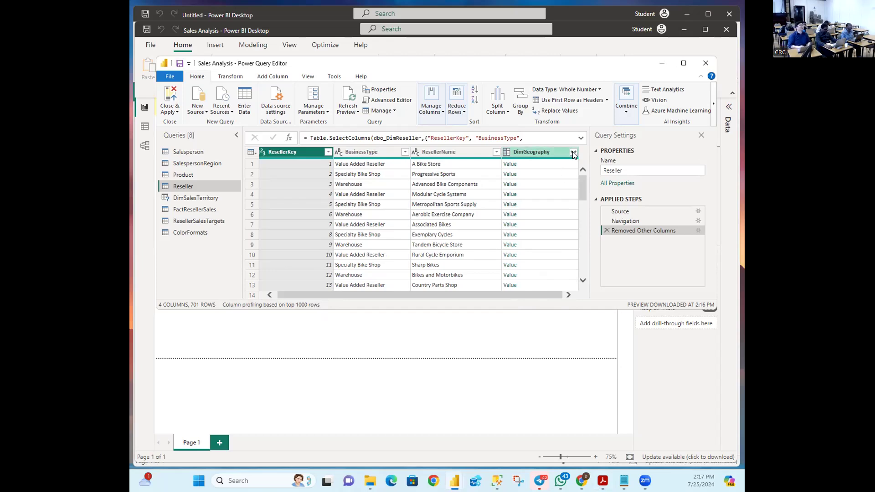
Step: Expand DimGeography into City, StateProvinceName and EnglishCountryRegionName, giving 6 columns
{"action": "left_click", "coordinate": [573, 152]}
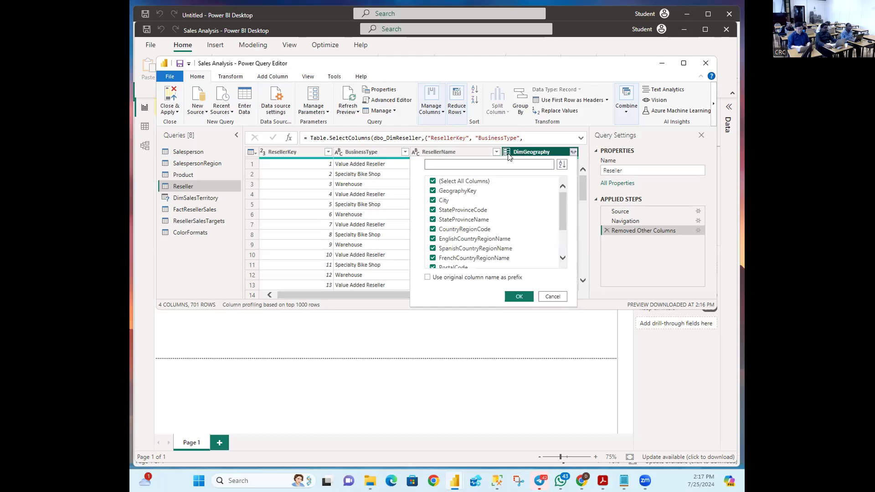
{"action": "left_click", "coordinate": [433, 181]}
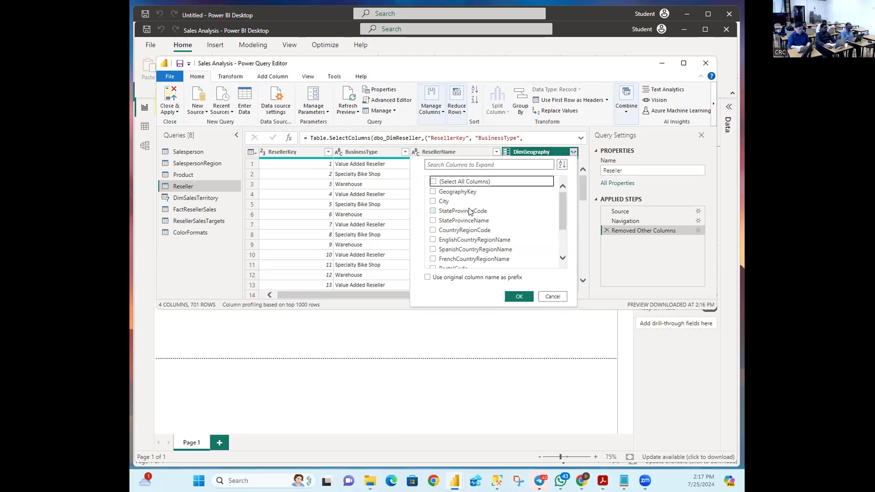
{"action": "left_click", "coordinate": [433, 201]}
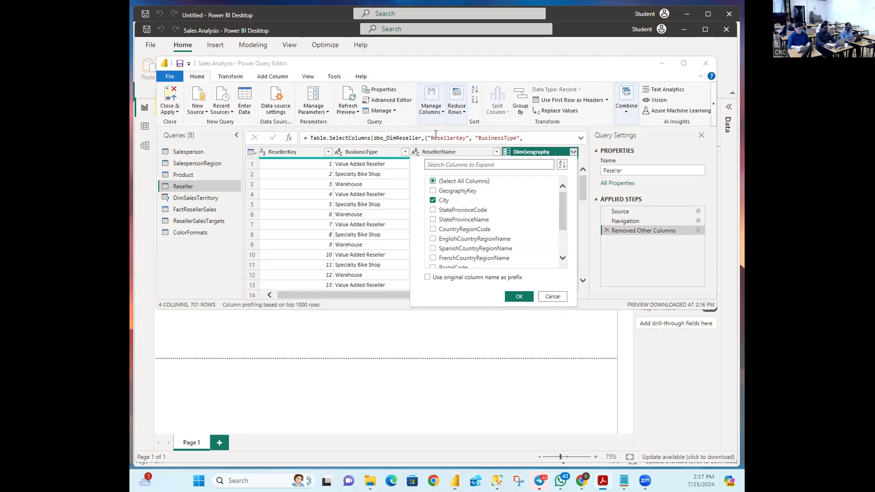
{"action": "left_click", "coordinate": [433, 221]}
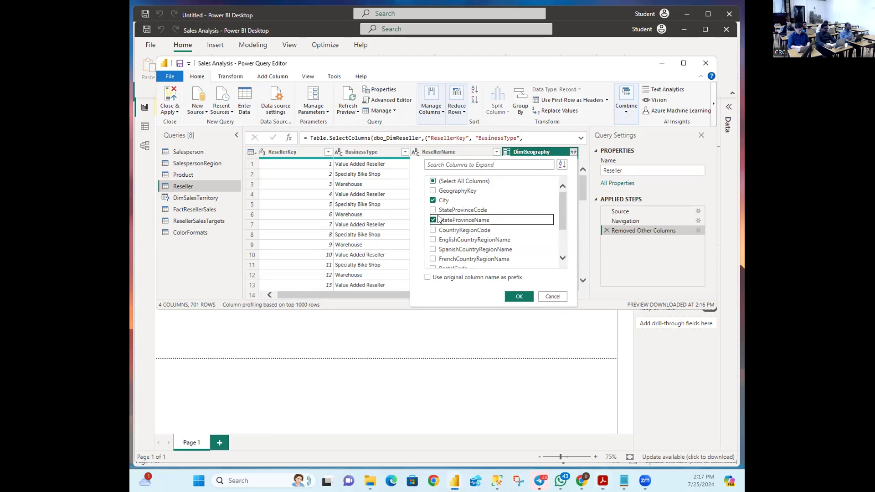
{"action": "left_click", "coordinate": [433, 241]}
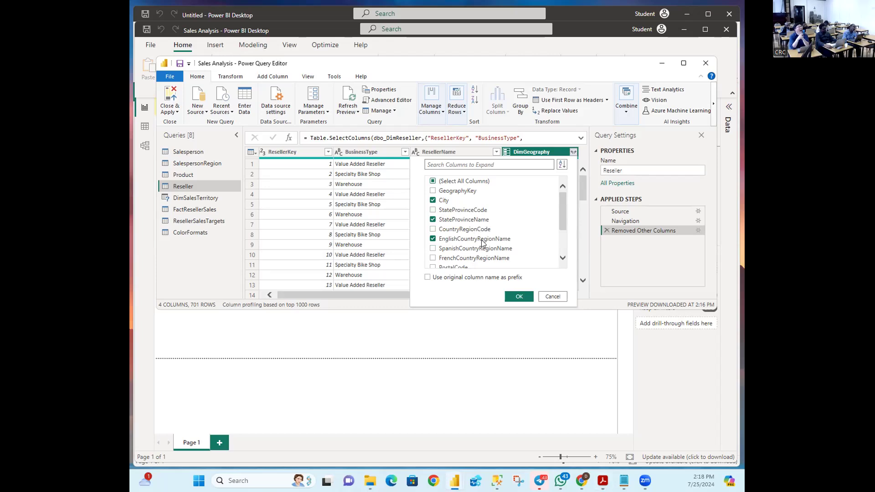
{"action": "left_click", "coordinate": [519, 297]}
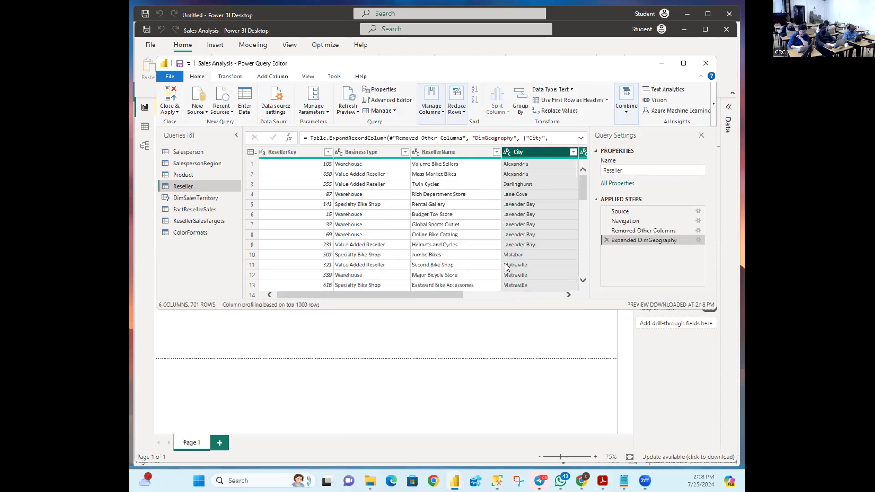
Step: Scroll the grid and show BusinessType's distinct values, revealing both Ware House and Warehouse
{"action": "left_click_drag", "start_coordinate": [419, 295], "coordinate": [557, 317]}
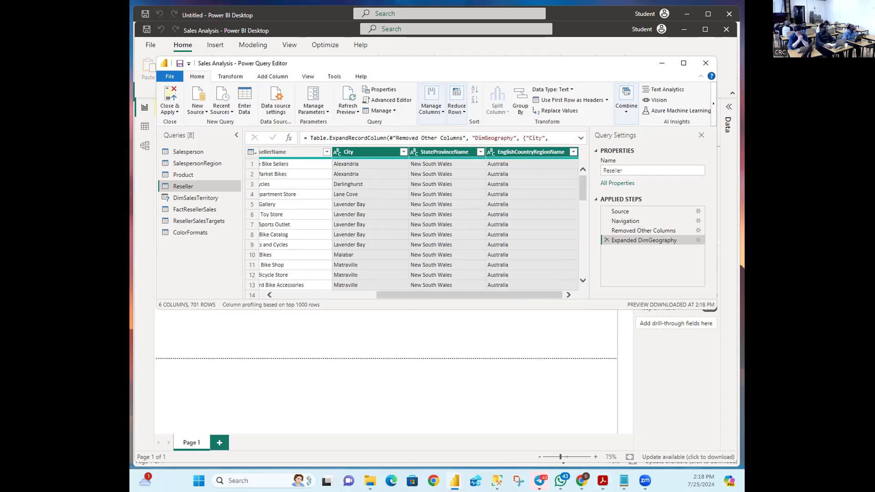
{"action": "key", "text": "alt+Tab"}
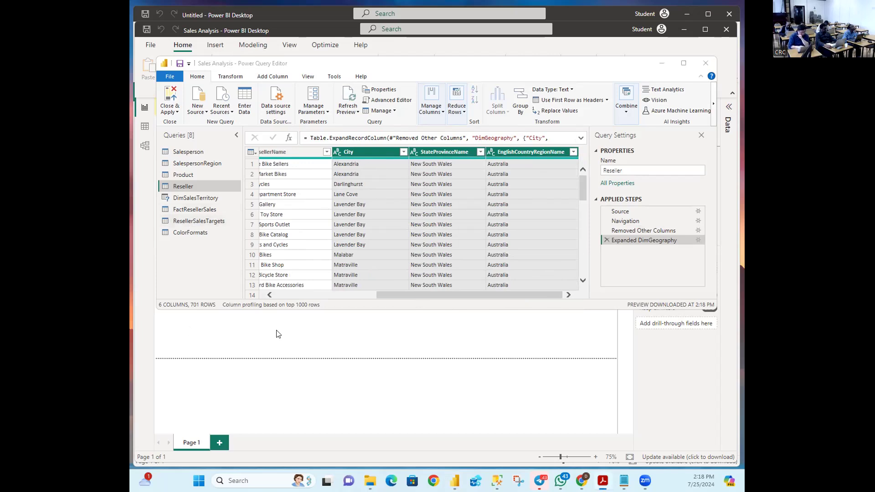
{"action": "left_click_drag", "start_coordinate": [391, 294], "coordinate": [276, 296]}
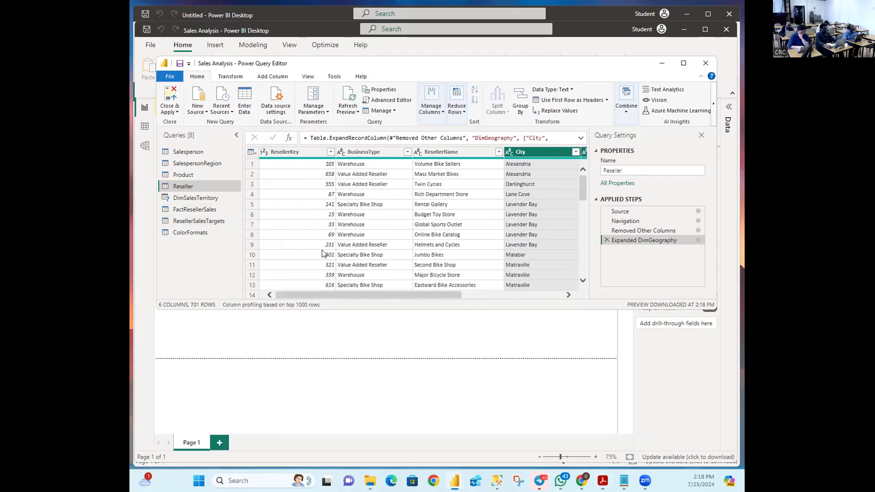
{"action": "left_click", "coordinate": [406, 152]}
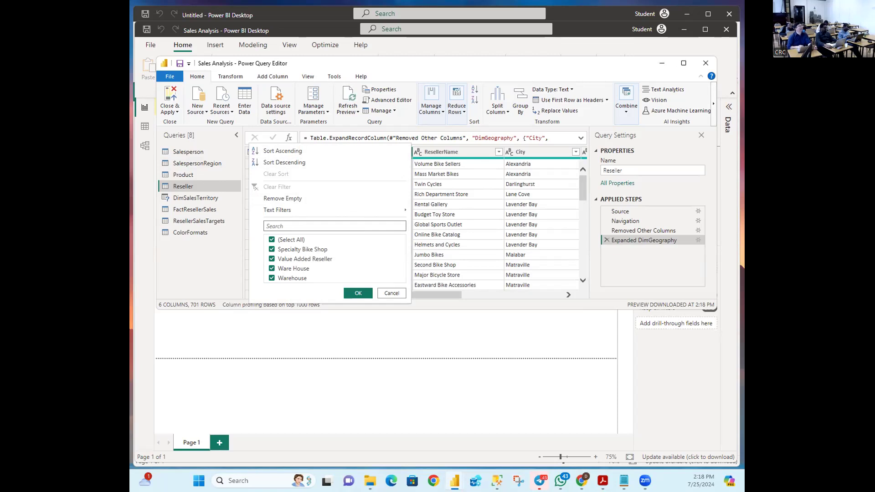
Step: Cancel the BusinessType value list without applying any filter
{"action": "key", "text": "alt+Tab"}
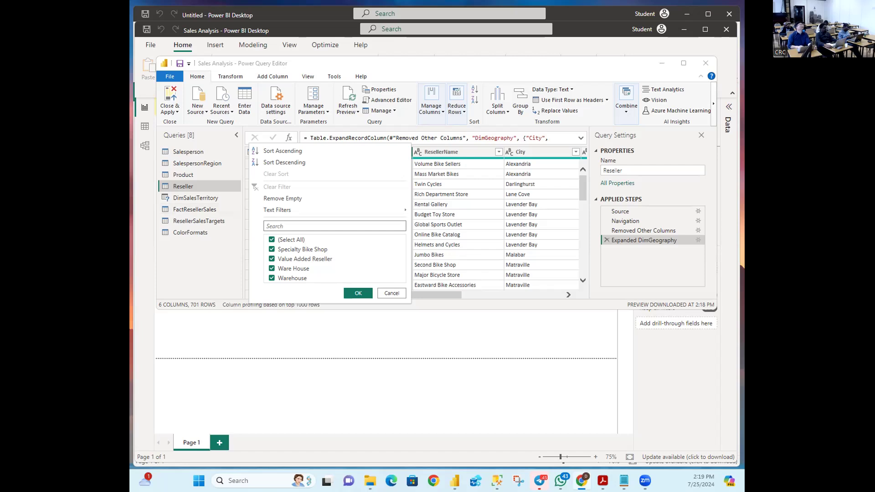
{"action": "left_click", "coordinate": [391, 293]}
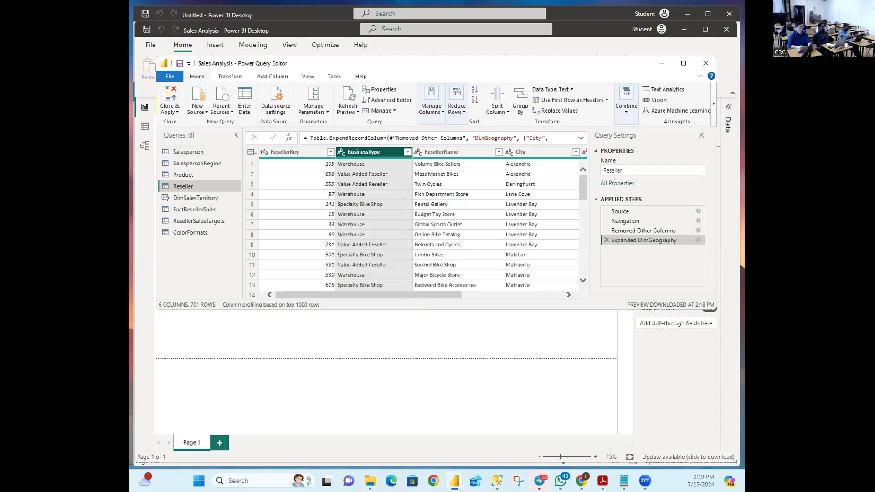
{"action": "key", "text": "alt+Tab"}
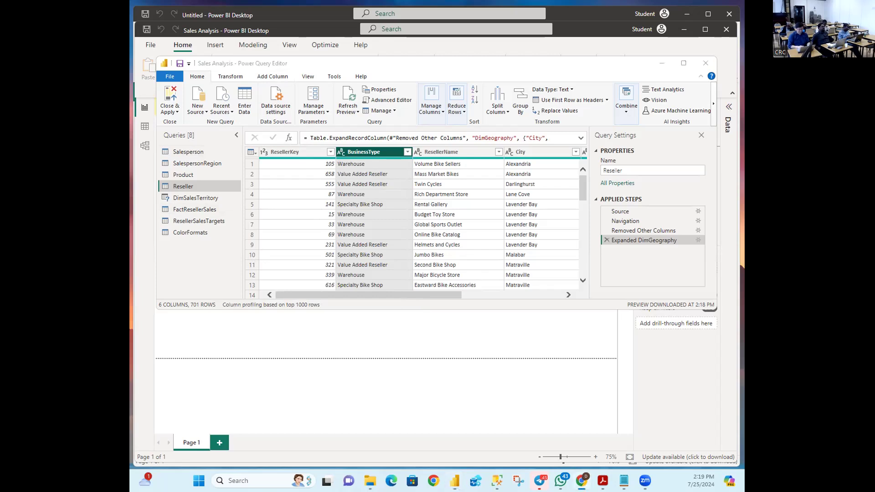
{"action": "key", "text": "alt+Tab"}
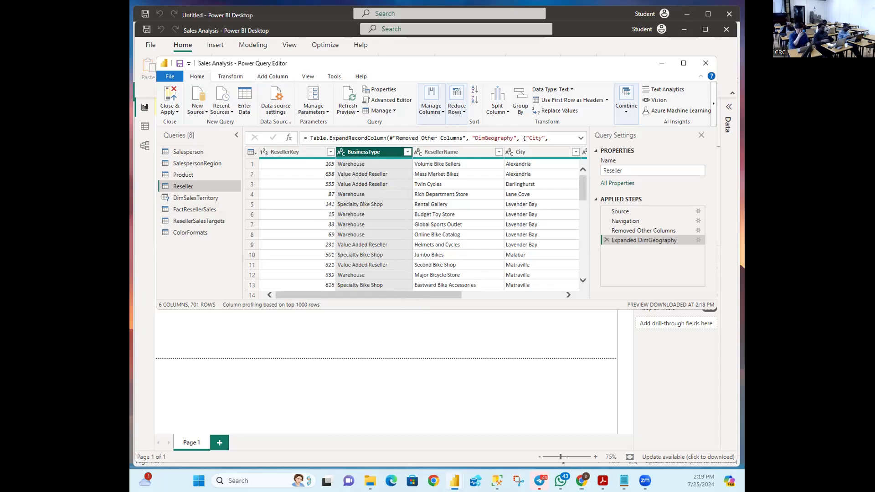
{"action": "key", "text": "alt+Tab"}
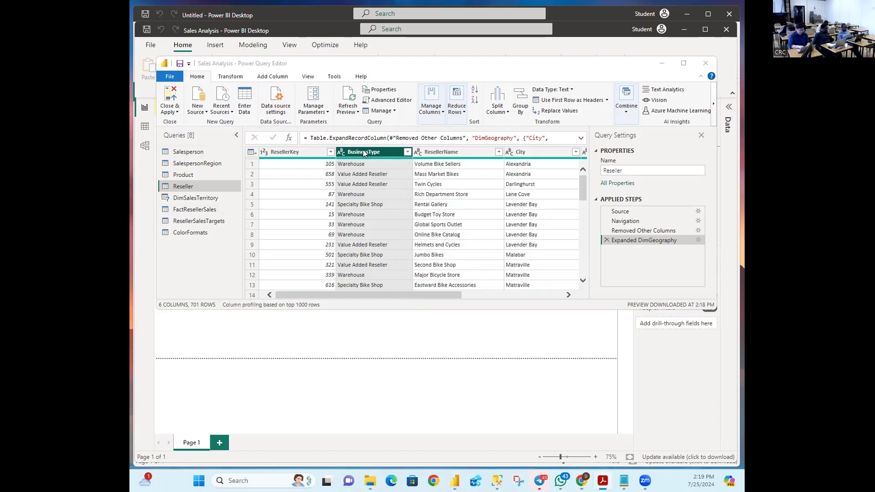
{"action": "key", "text": "alt+Tab"}
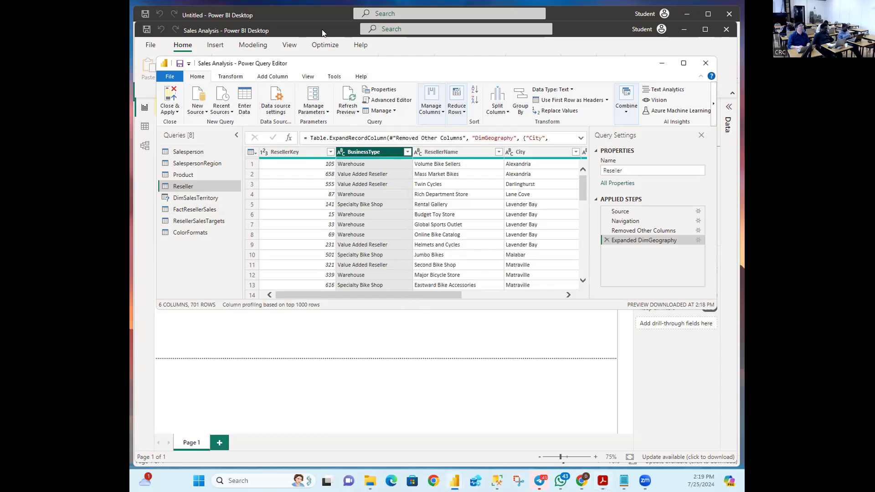
Step: Use Replace Values on BusinessType to change 'Ware House' to 'Warehouse'
{"action": "right_click", "coordinate": [351, 155]}
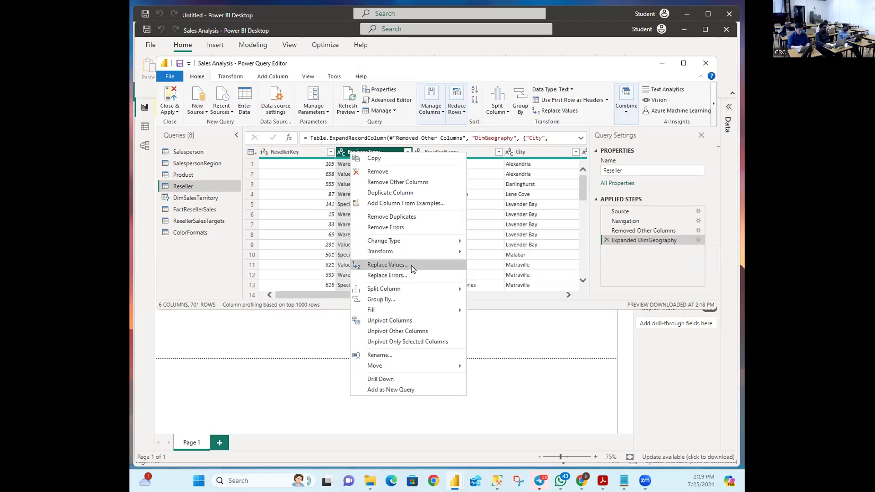
{"action": "left_click", "coordinate": [387, 264]}
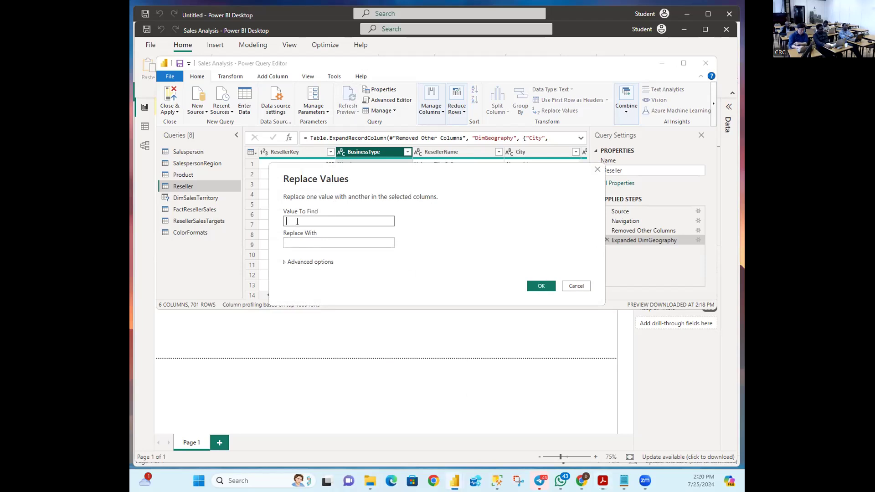
{"action": "type", "text": "Ware "}
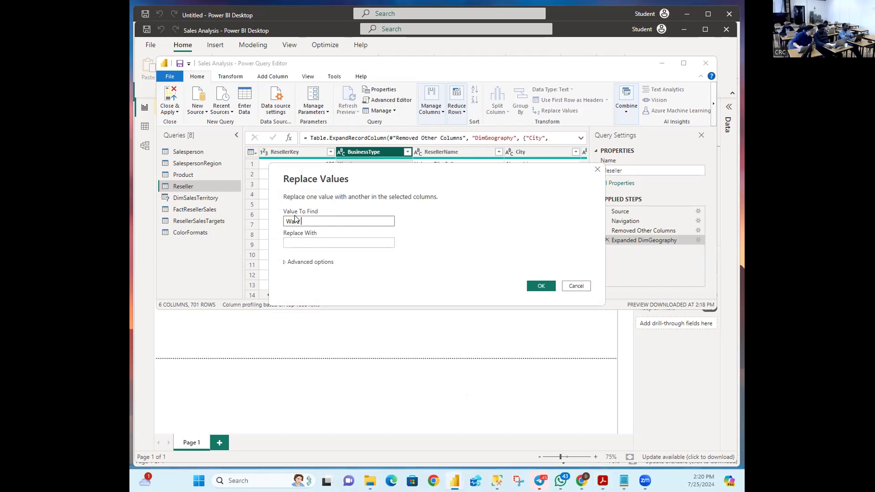
{"action": "type", "text": "ouse"}
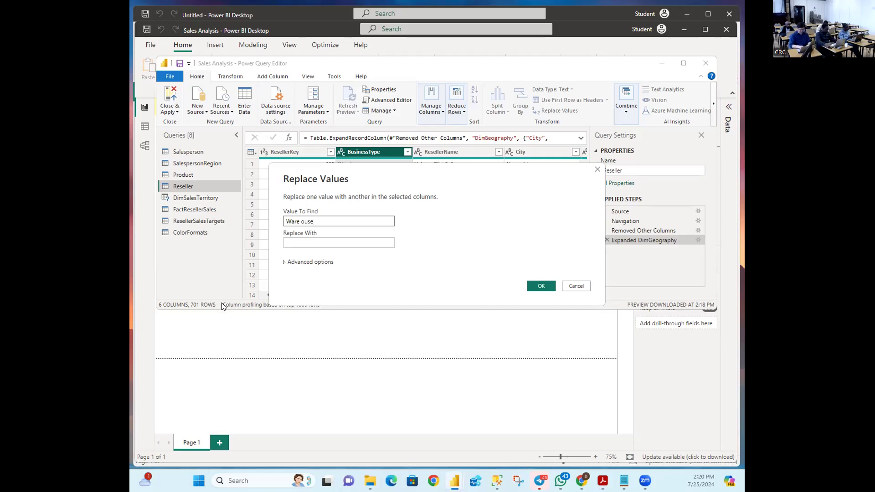
{"action": "left_click", "coordinate": [357, 245]}
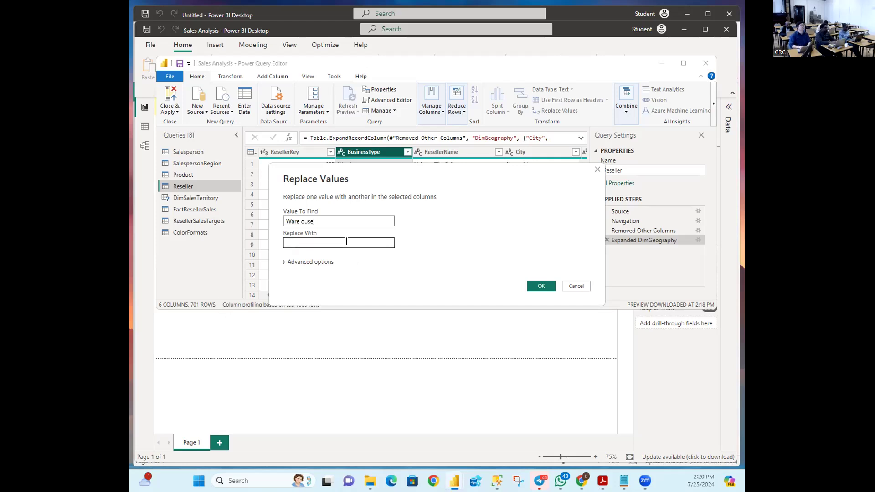
{"action": "left_click", "coordinate": [302, 222]}
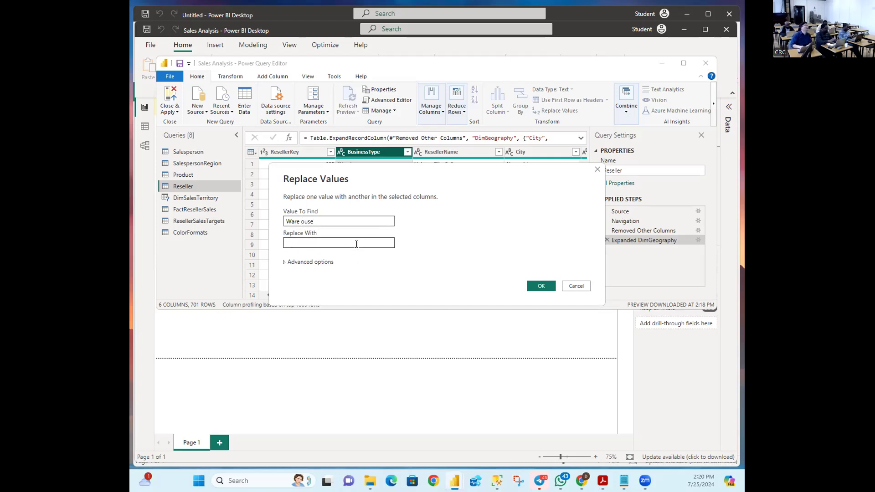
{"action": "type", "text": "H"}
{"action": "left_click", "coordinate": [307, 240]}
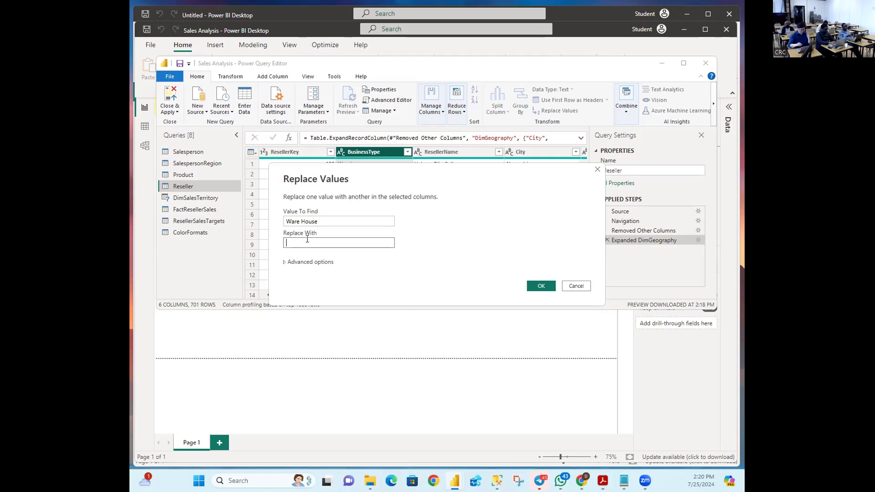
{"action": "type", "text": "Warehouse"}
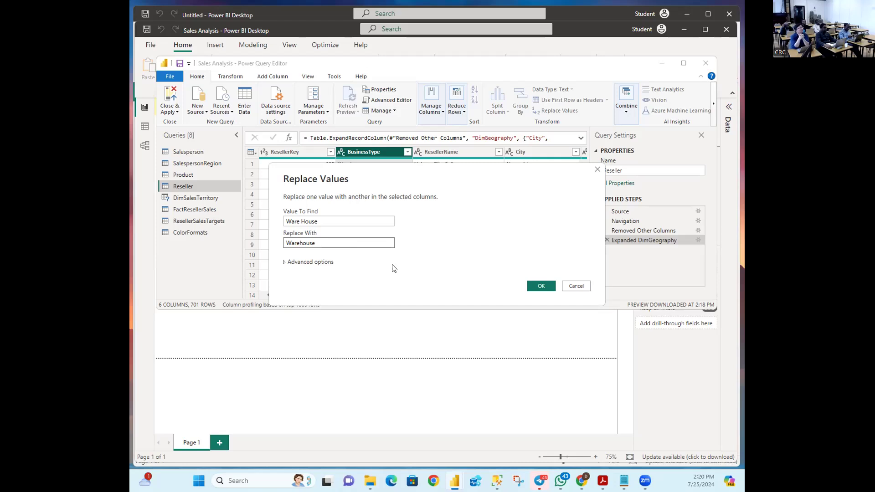
{"action": "left_click", "coordinate": [536, 286]}
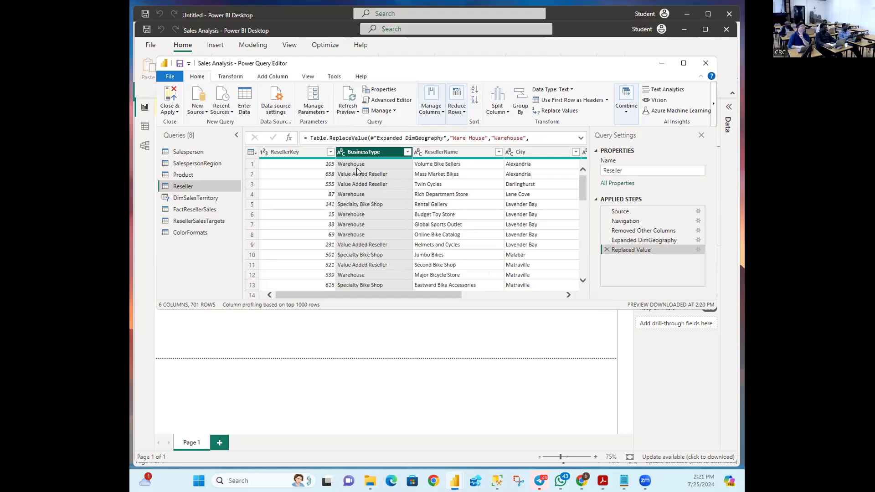
Step: Show the BusinessType value list to check only Specialty Bike Shop, Value Added Reseller and Warehouse remain
{"action": "left_click", "coordinate": [406, 154]}
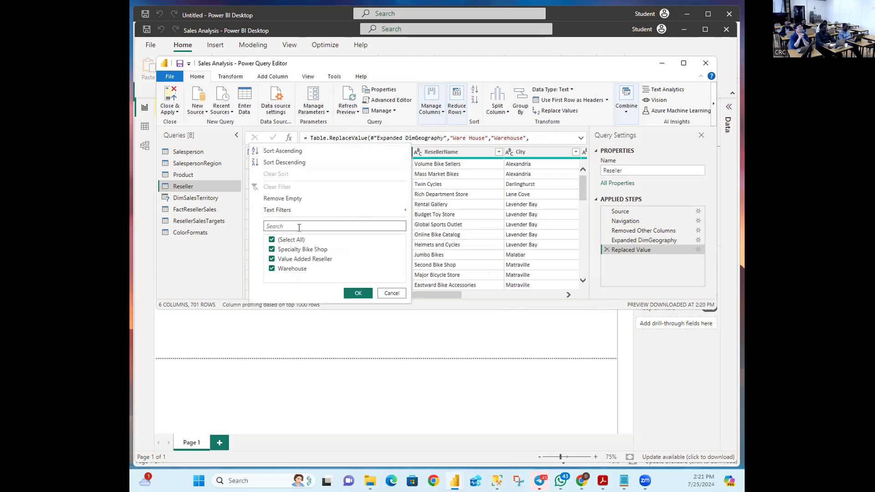
{"action": "mouse_move", "coordinate": [297, 215]}
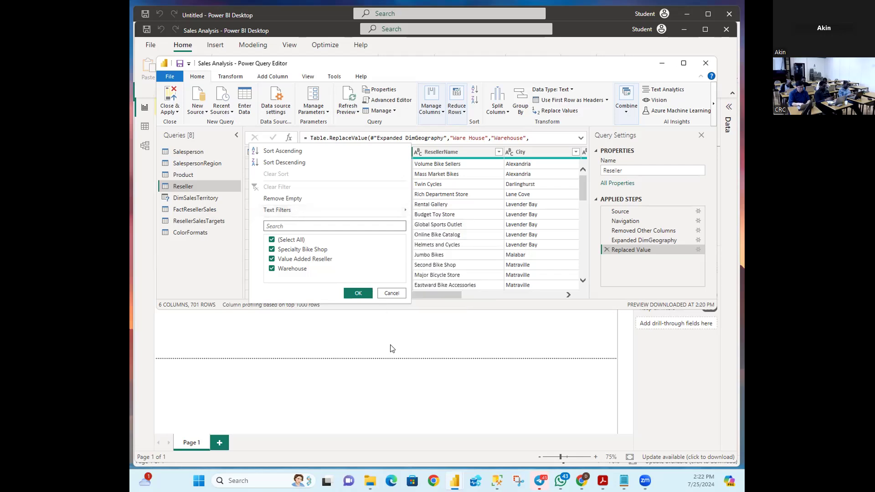
Step: Close the BusinessType value list and bring up the BusinessType column's options
{"action": "left_click", "coordinate": [391, 293]}
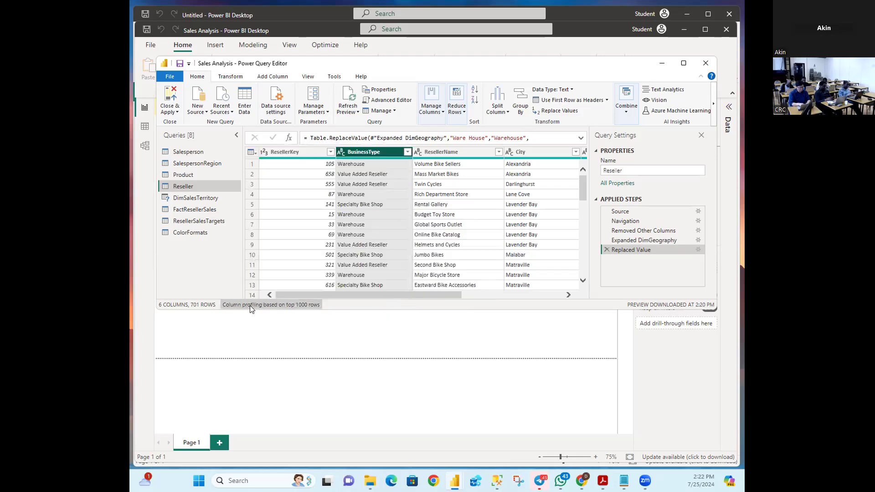
{"action": "key", "text": "alt+Tab"}
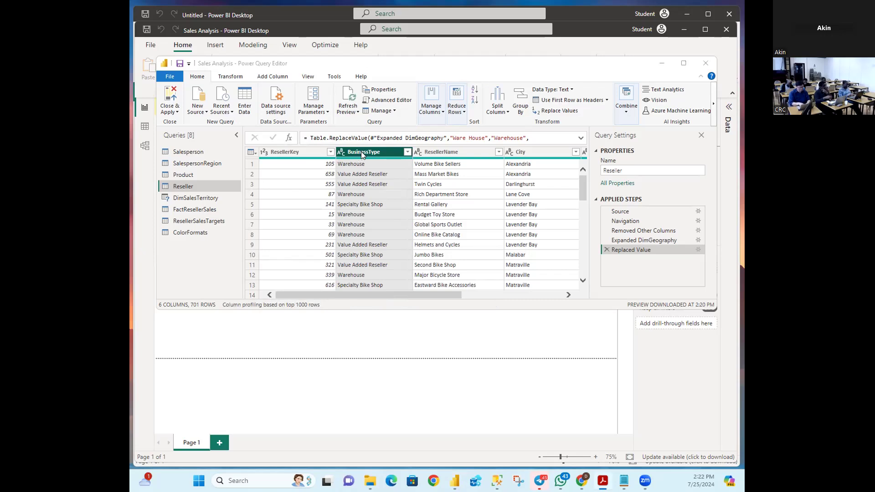
{"action": "key", "text": "alt+Tab"}
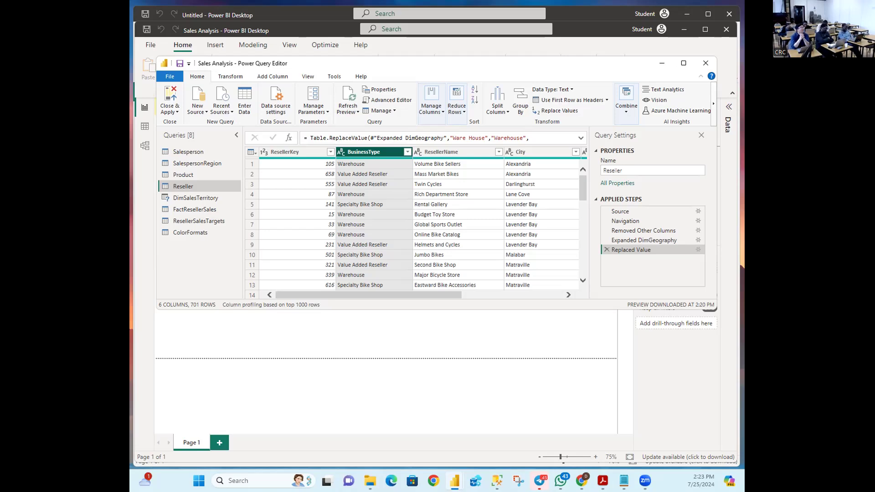
{"action": "right_click", "coordinate": [368, 154]}
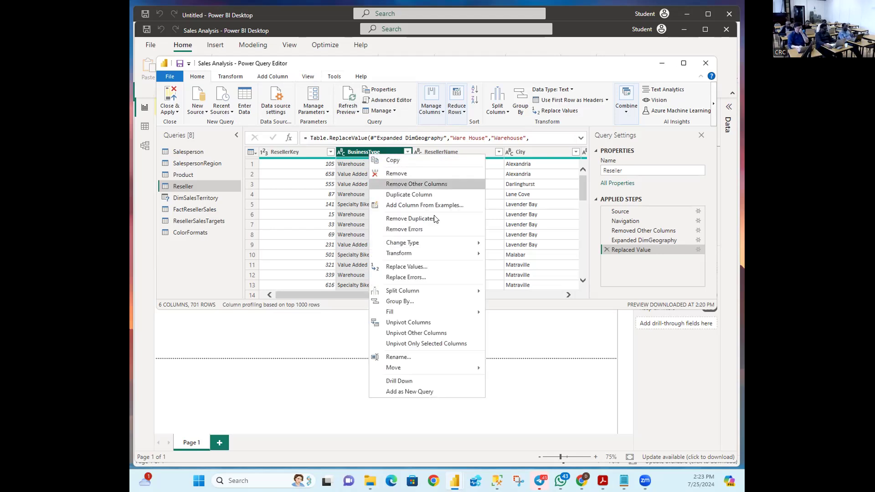
Step: Rename the BusinessType column to 'Business Type' by adding a space
{"action": "left_click", "coordinate": [403, 357]}
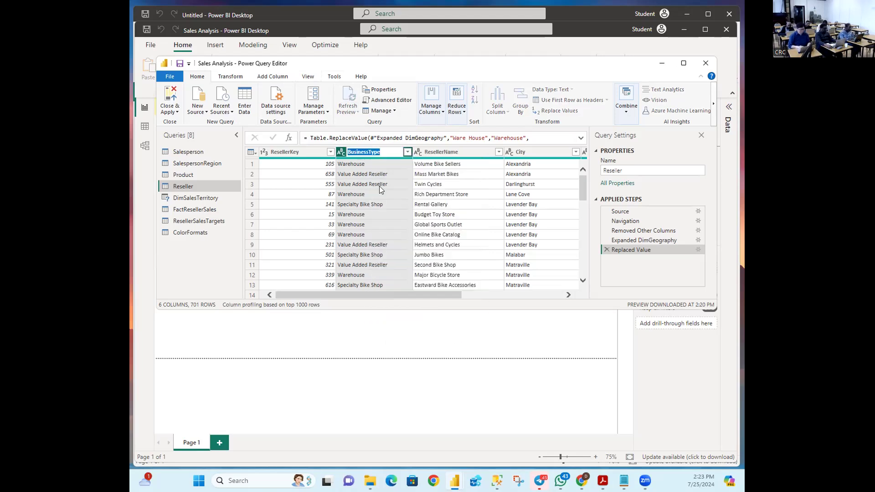
{"action": "left_click", "coordinate": [370, 154]}
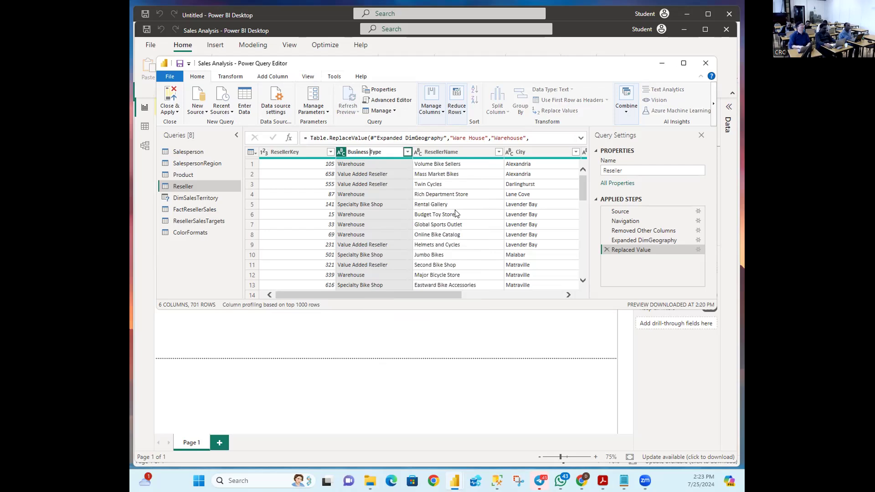
{"action": "key", "text": "Return"}
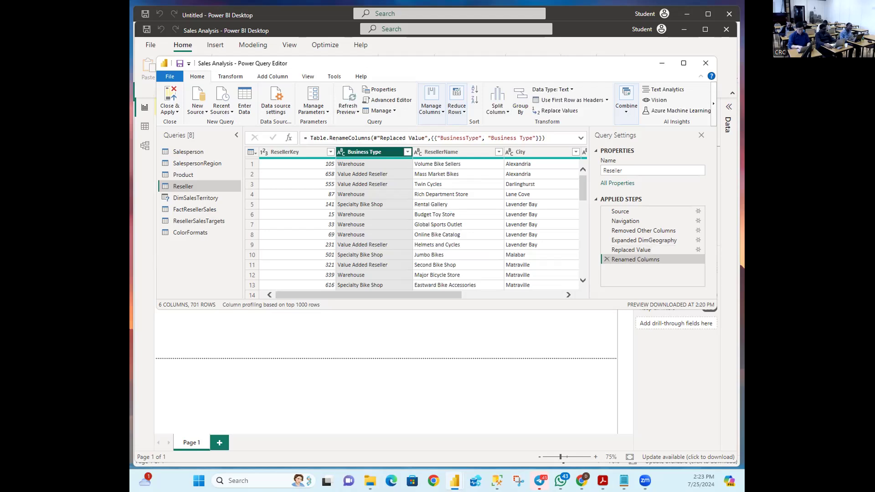
{"action": "key", "text": "alt+Tab"}
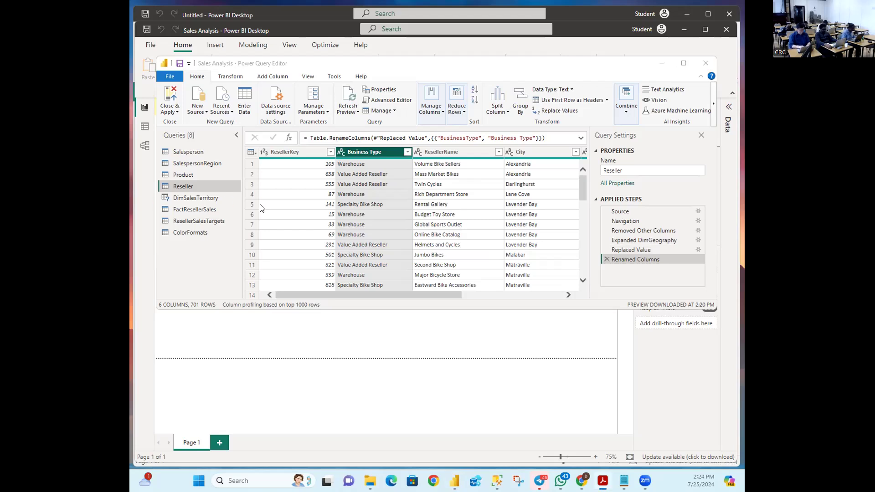
Step: Rename ResellerName to 'Reseller' and StateProvinceName to 'State-Province'
{"action": "double_click", "coordinate": [437, 153]}
{"action": "left_click", "coordinate": [474, 154]}
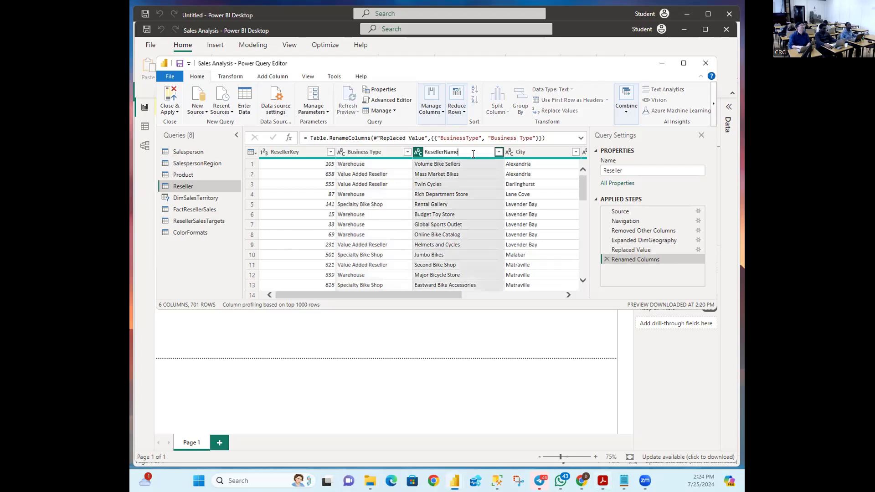
{"action": "key", "text": "BackSpace"}
{"action": "key", "text": "BackSpace"}
{"action": "key", "text": "BackSpace"}
{"action": "key", "text": "BackSpace"}
{"action": "key", "text": "Return"}
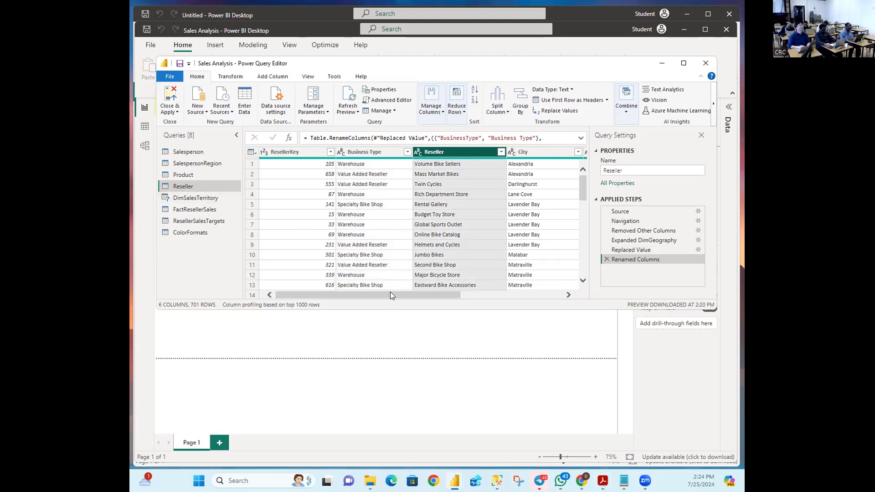
{"action": "left_click_drag", "start_coordinate": [389, 294], "coordinate": [513, 298]}
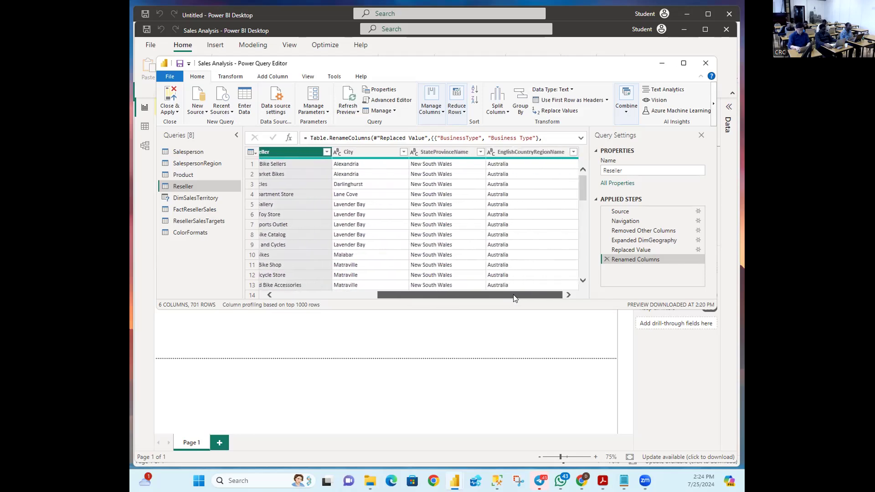
{"action": "double_click", "coordinate": [439, 152]}
{"action": "left_click", "coordinate": [476, 153]}
{"action": "key", "text": "BackSpace"}
{"action": "key", "text": "BackSpace"}
{"action": "key", "text": "BackSpace"}
{"action": "key", "text": "BackSpace"}
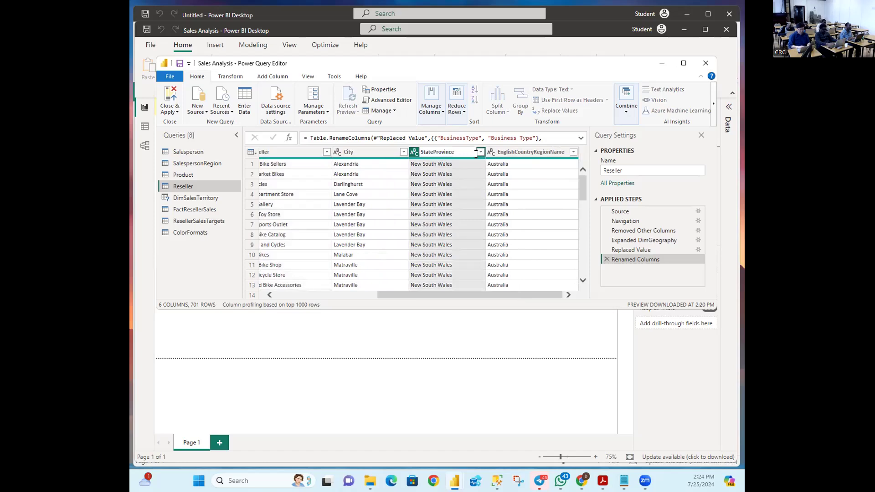
{"action": "key", "text": "Return"}
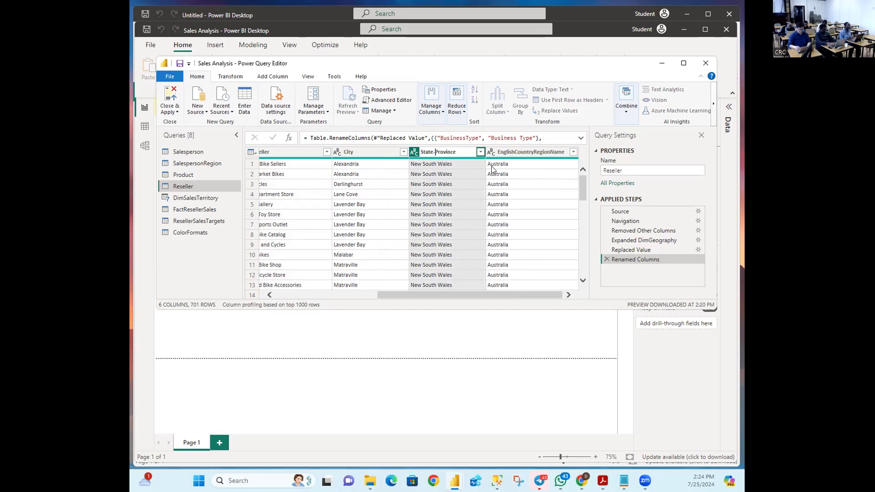
{"action": "key", "text": "Return"}
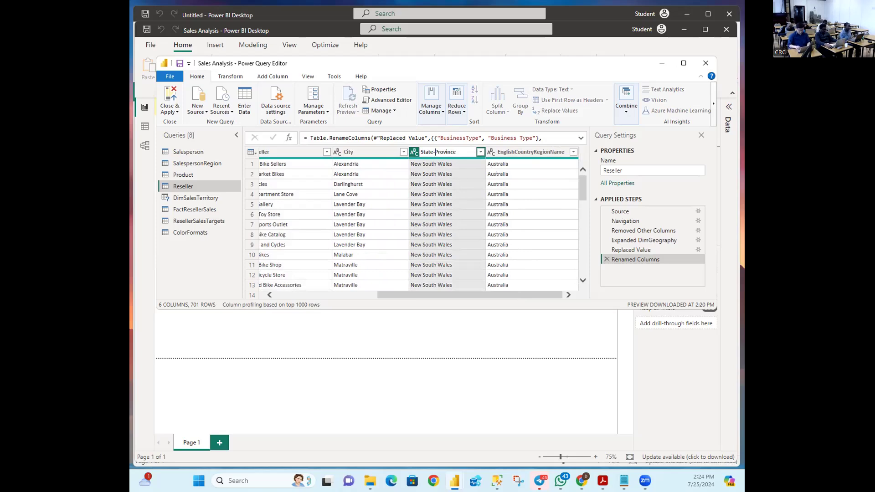
Step: Rename EnglishCountryRegionName to 'Country-Region'
{"action": "double_click", "coordinate": [510, 152]}
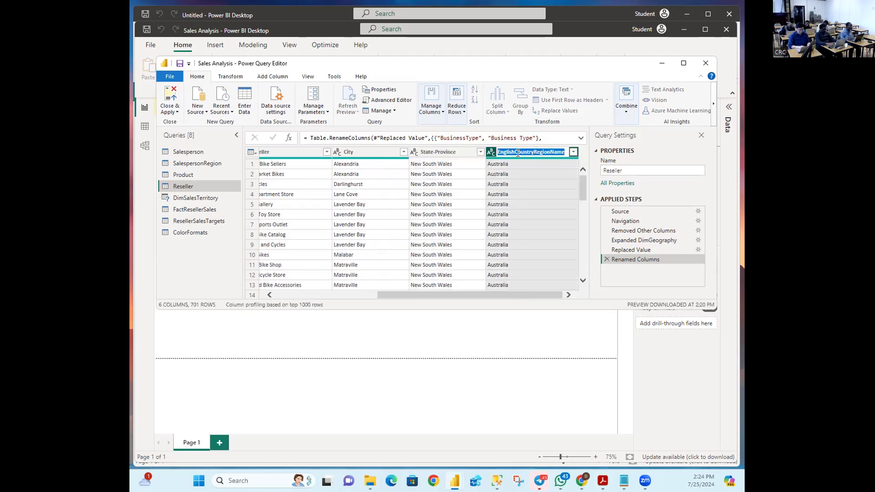
{"action": "left_click", "coordinate": [514, 152]}
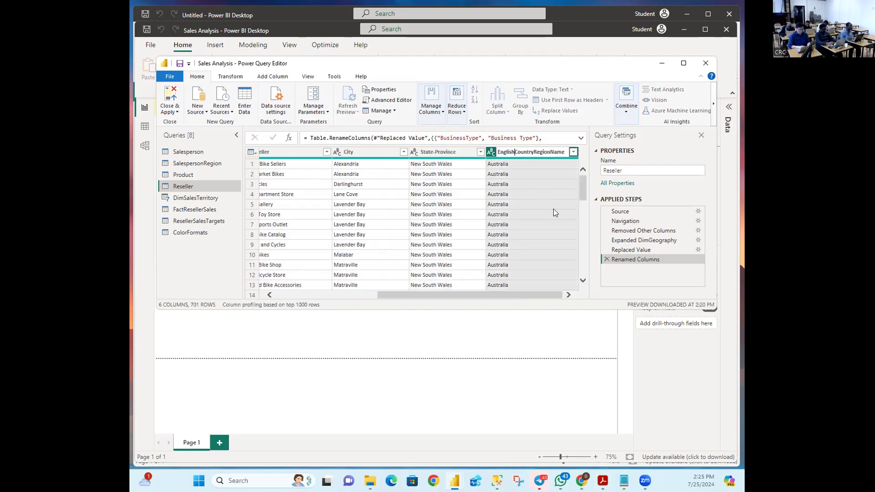
{"action": "key", "text": "BackSpace"}
{"action": "key", "text": "BackSpace"}
{"action": "key", "text": "BackSpace"}
{"action": "key", "text": "BackSpace"}
{"action": "key", "text": "BackSpace"}
{"action": "key", "text": "BackSpace"}
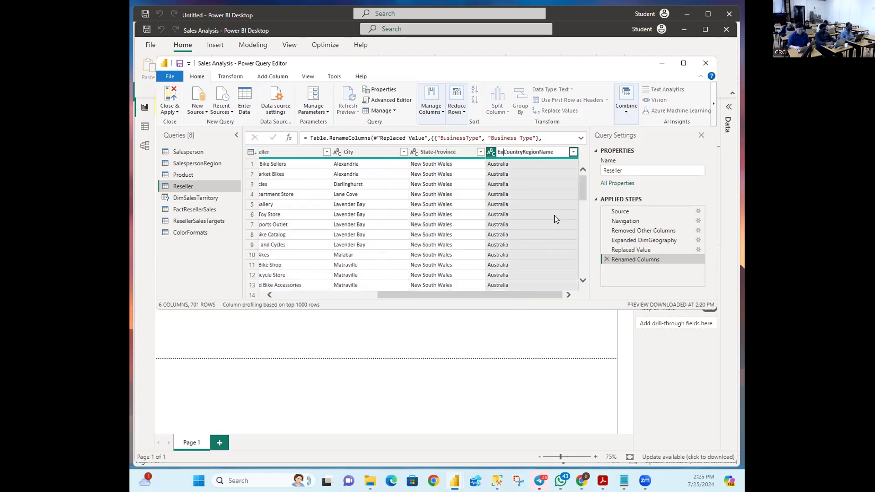
{"action": "key", "text": "BackSpace"}
{"action": "key", "text": "BackSpace"}
{"action": "key", "text": "BackSpace"}
{"action": "key", "text": "BackSpace"}
{"action": "key", "text": "BackSpace"}
{"action": "key", "text": "Left"}
{"action": "key", "text": "Left"}
{"action": "key", "text": "Left"}
{"action": "key", "text": "Left"}
{"action": "key", "text": "Left"}
{"action": "key", "text": "Left"}
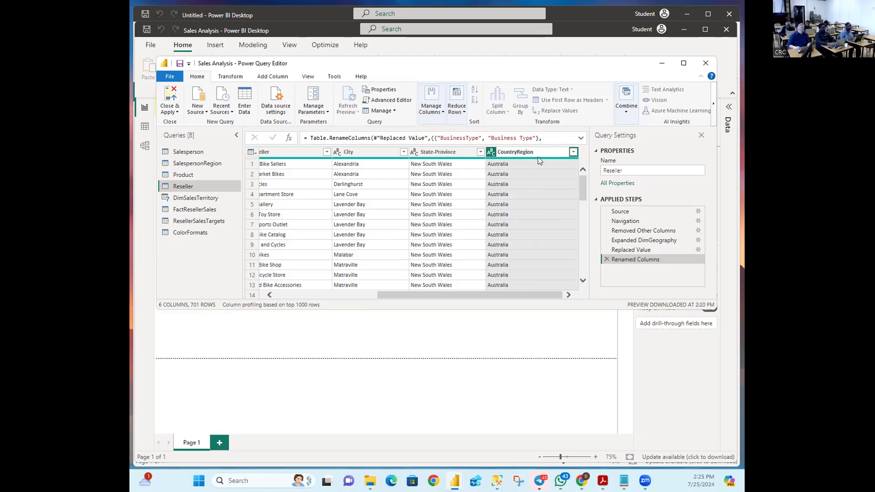
{"action": "type", "text": "-"}
{"action": "key", "text": "Return"}
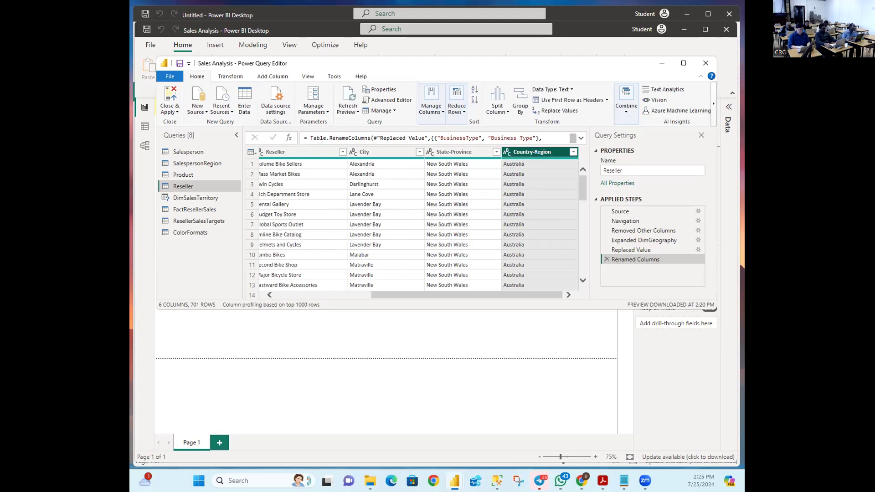
{"action": "key", "text": "alt+Tab"}
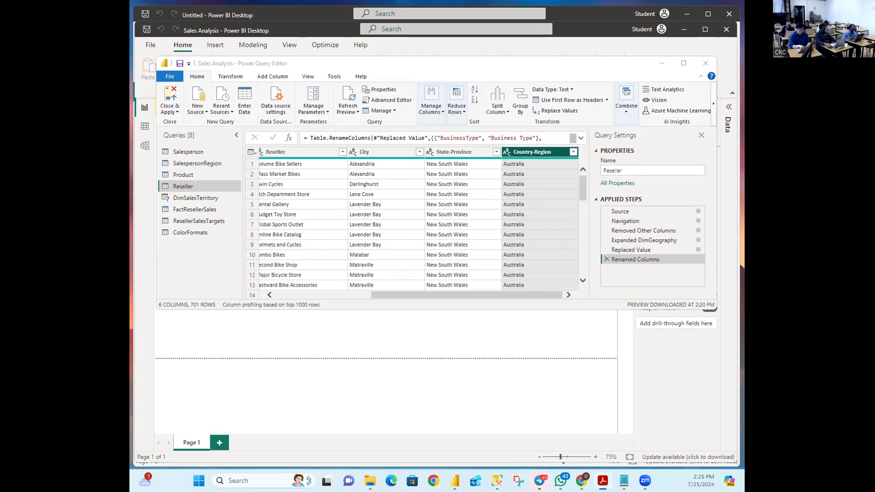
{"action": "key", "text": "alt+Tab"}
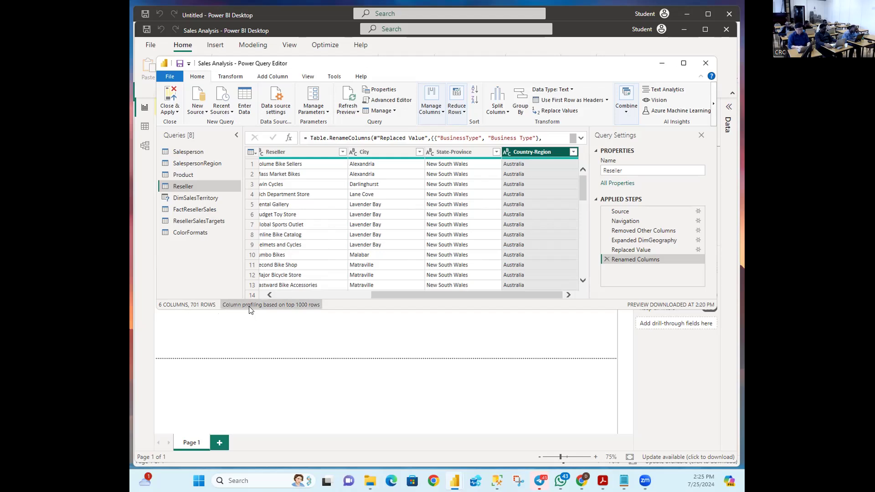
{"action": "left_click_drag", "start_coordinate": [384, 295], "coordinate": [288, 295]}
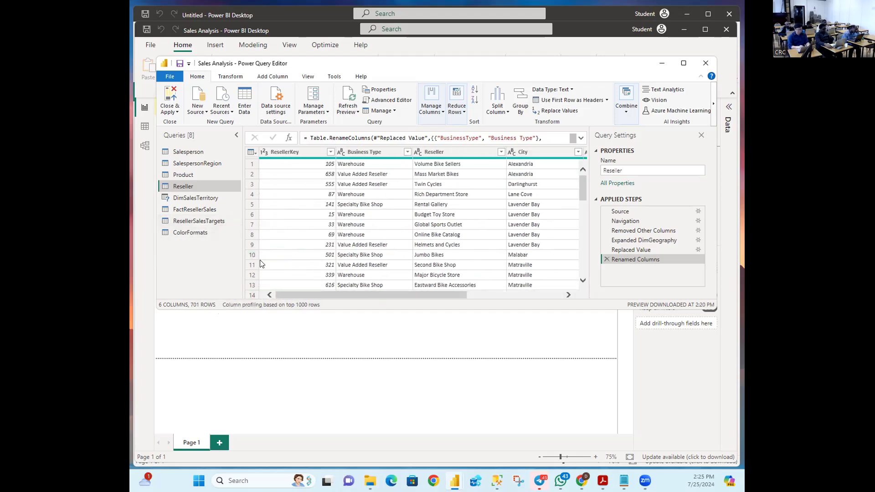
Step: Select the DimSalesTerritory query and rename it to 'Region'
{"action": "left_click", "coordinate": [211, 202]}
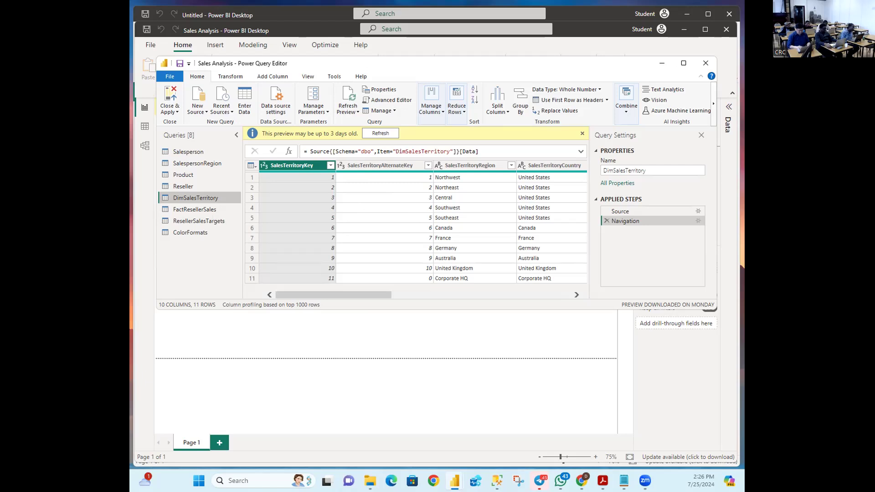
{"action": "key", "text": "alt+Tab"}
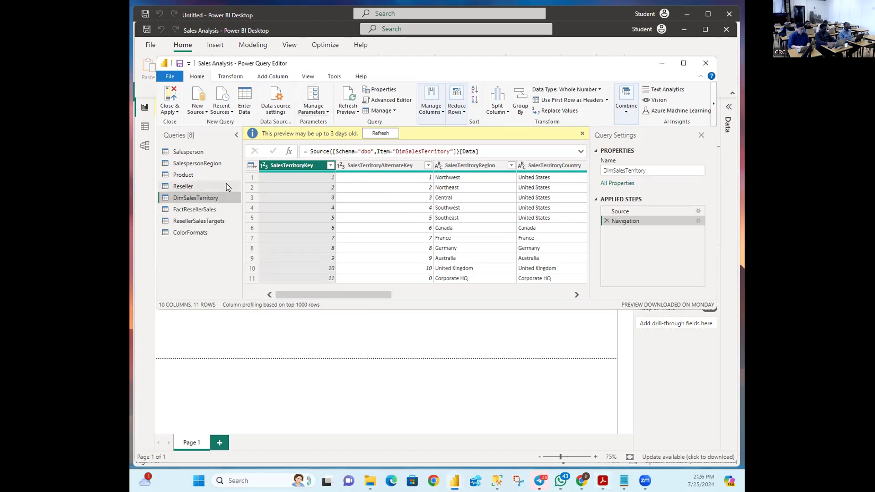
{"action": "right_click", "coordinate": [199, 197]}
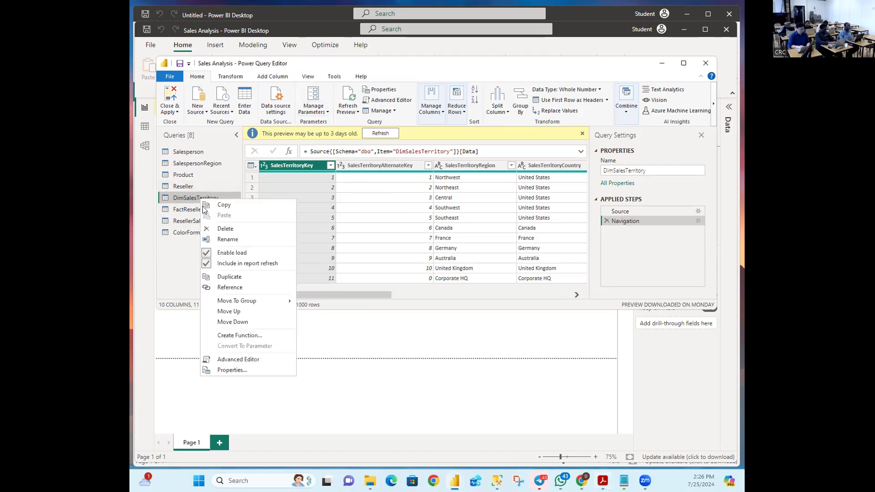
{"action": "left_click", "coordinate": [227, 239]}
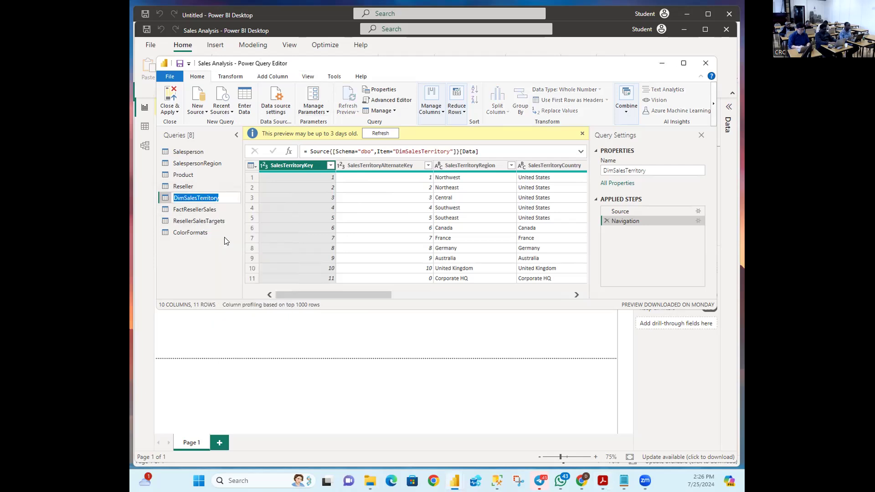
{"action": "type", "text": "Region"}
{"action": "key", "text": "Return"}
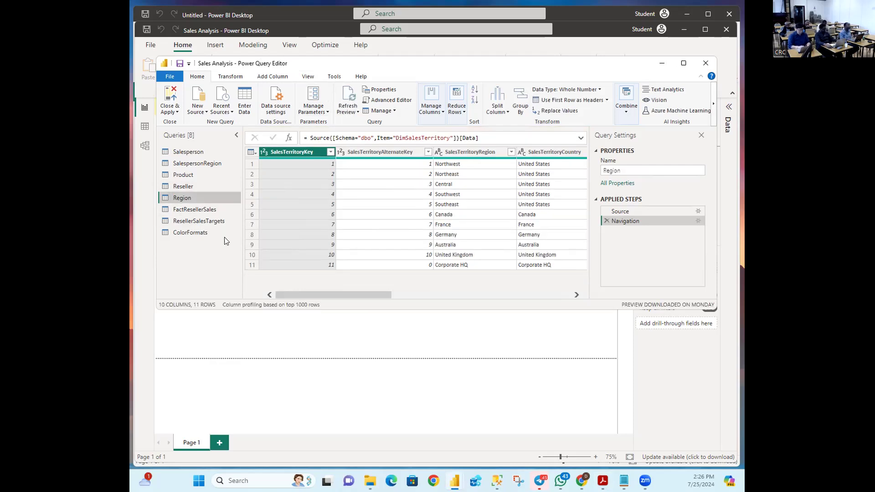
{"action": "key", "text": "alt+Tab"}
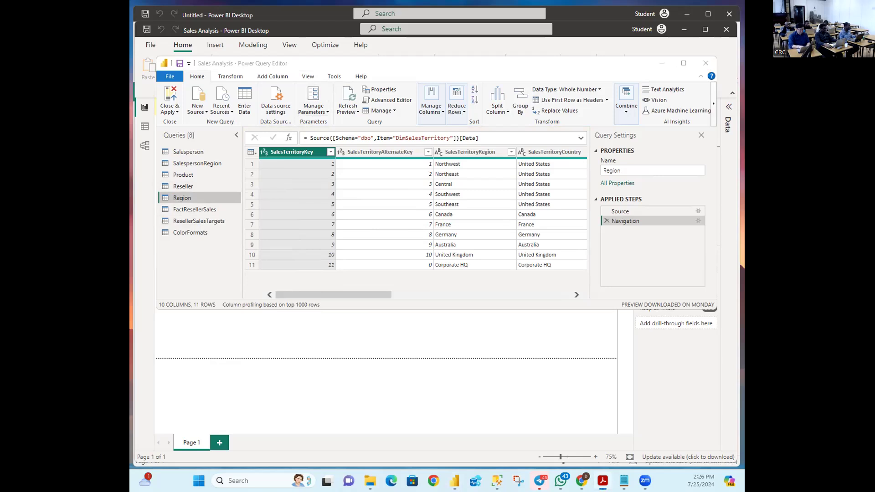
{"action": "key", "text": "alt+Tab"}
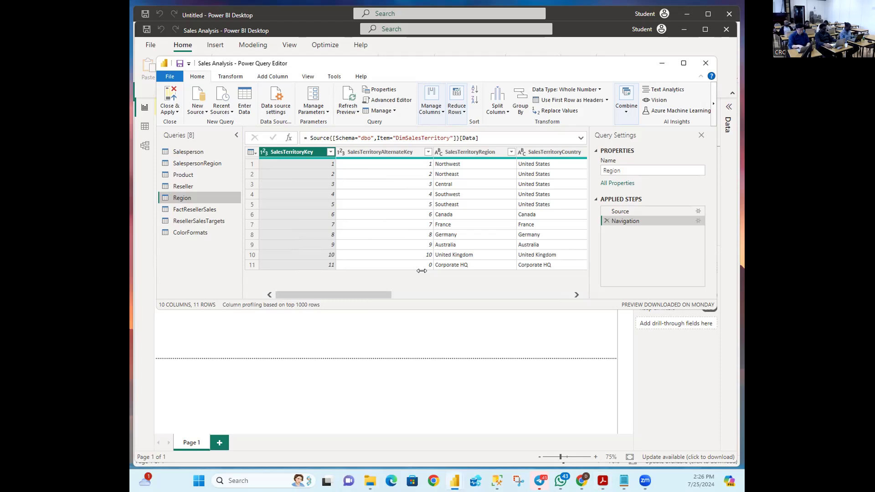
{"action": "key", "text": "alt+Tab"}
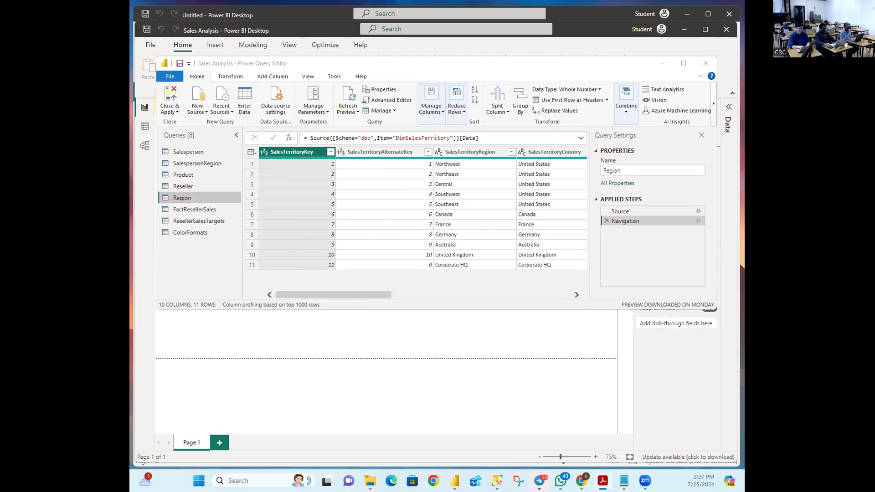
{"action": "key", "text": "alt+Tab"}
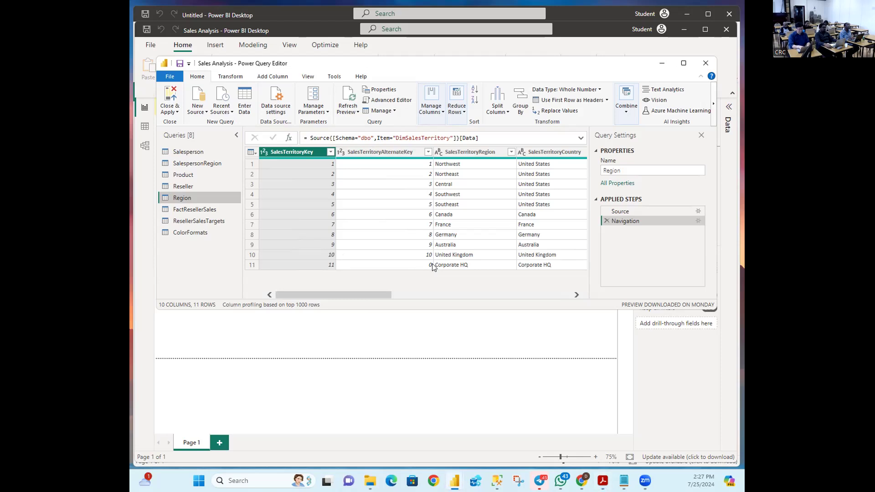
Step: Filter out the SalesTerritoryAlternateKey value 0, leaving 10 rows
{"action": "left_click", "coordinate": [429, 152]}
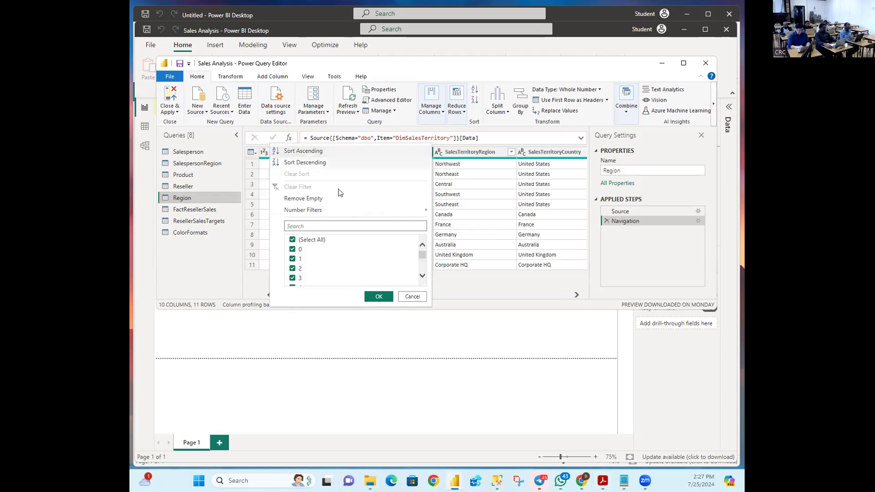
{"action": "left_click", "coordinate": [293, 250]}
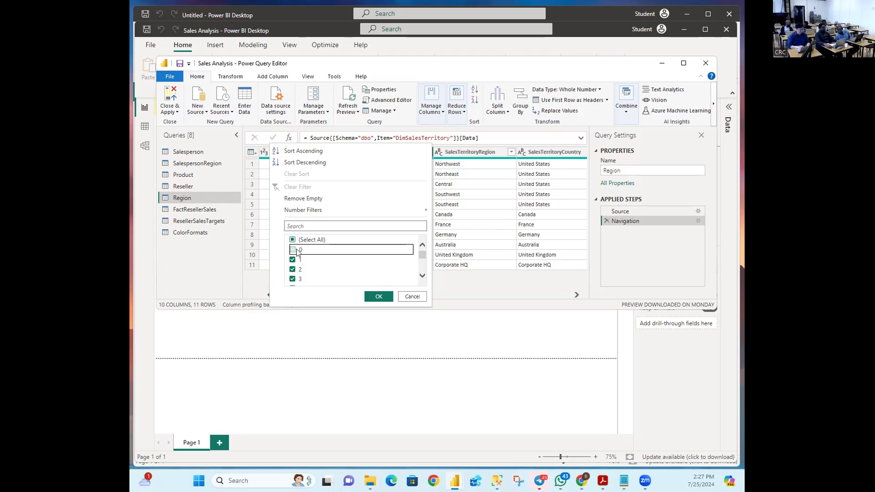
{"action": "left_click", "coordinate": [375, 297]}
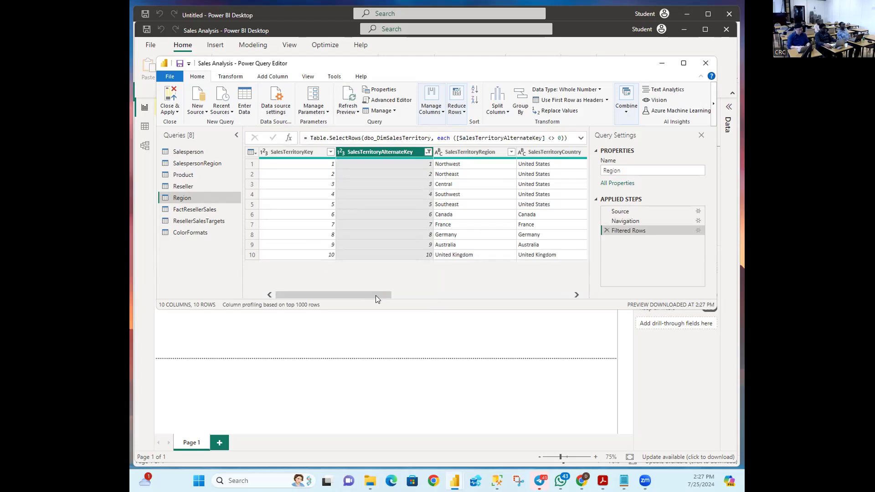
{"action": "left_click", "coordinate": [430, 152]}
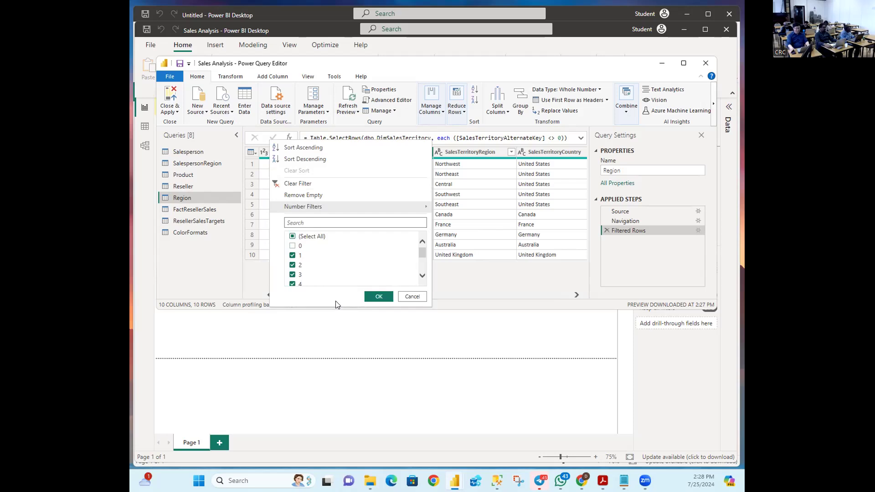
{"action": "left_click", "coordinate": [369, 298]}
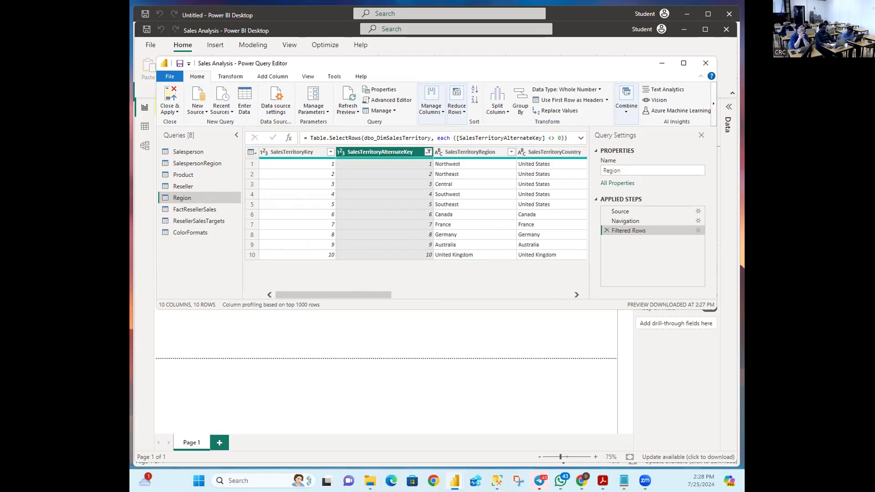
{"action": "key", "text": "alt+Tab"}
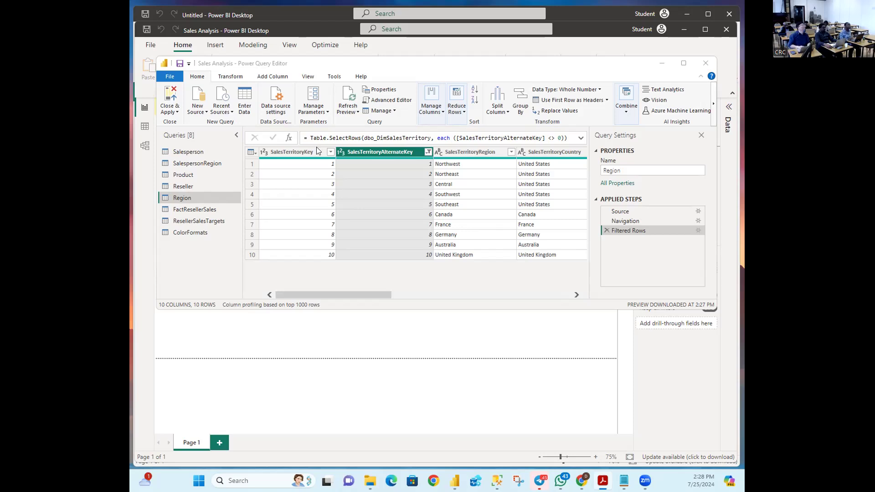
{"action": "key", "text": "alt+Tab"}
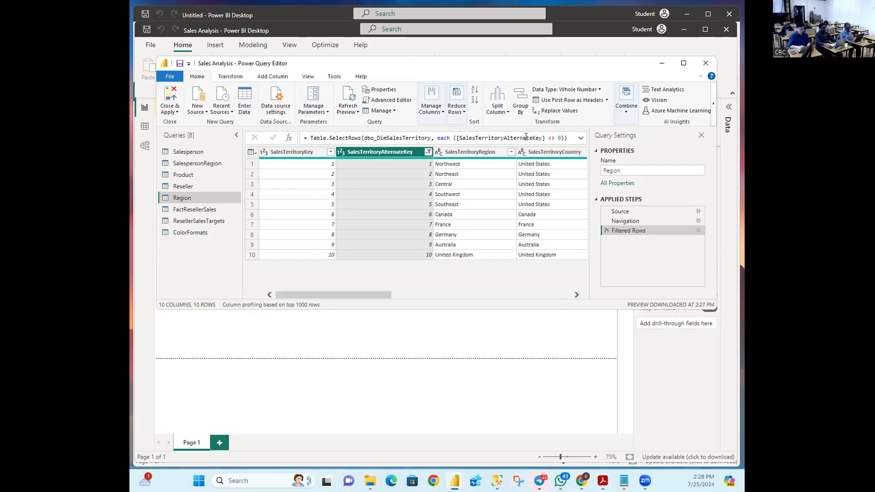
Step: Use Choose Columns to keep SalesTerritoryKey, SalesTerritoryRegion, SalesTerritoryCountry and SalesTerritoryGroup
{"action": "left_click", "coordinate": [442, 112]}
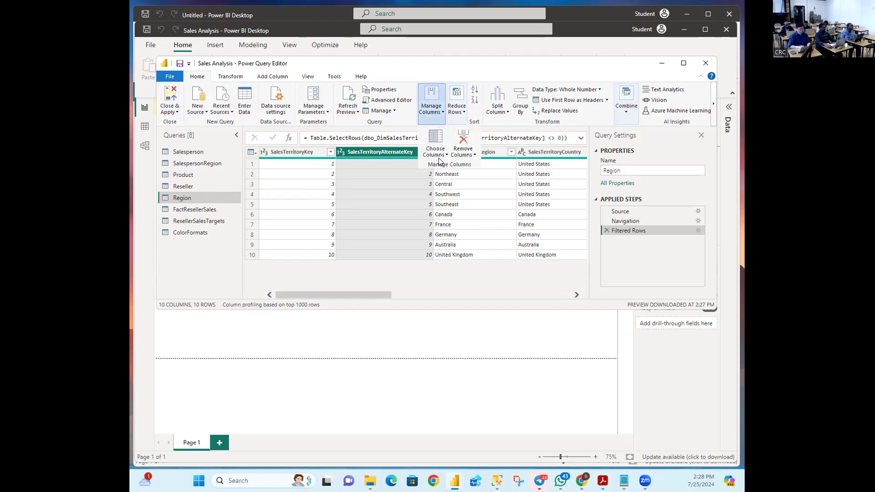
{"action": "left_click", "coordinate": [436, 156]}
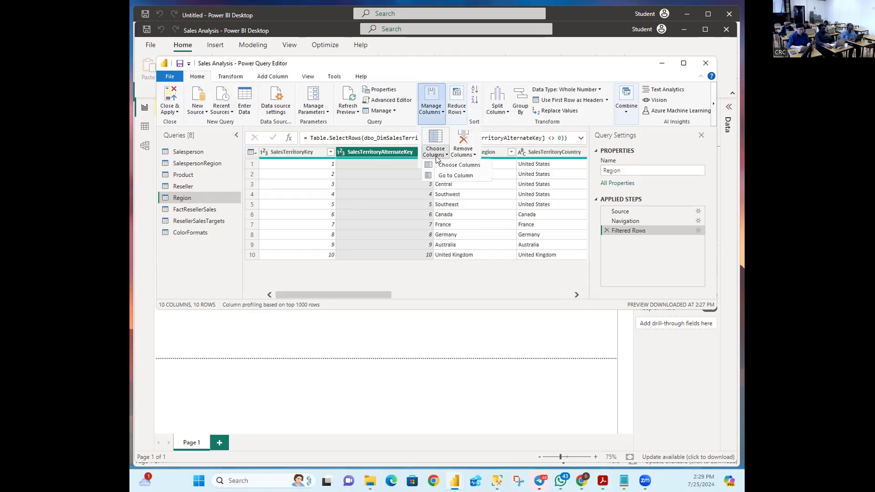
{"action": "left_click", "coordinate": [434, 143]}
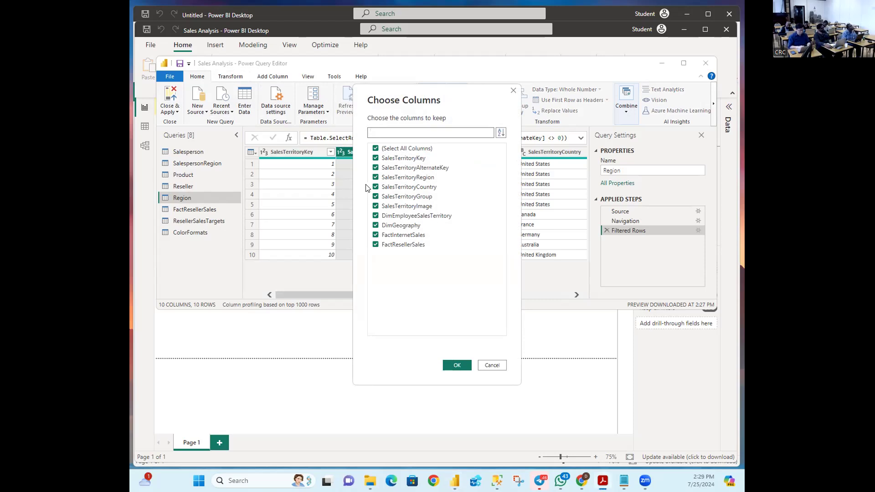
{"action": "left_click", "coordinate": [376, 150]}
{"action": "left_click", "coordinate": [375, 159]}
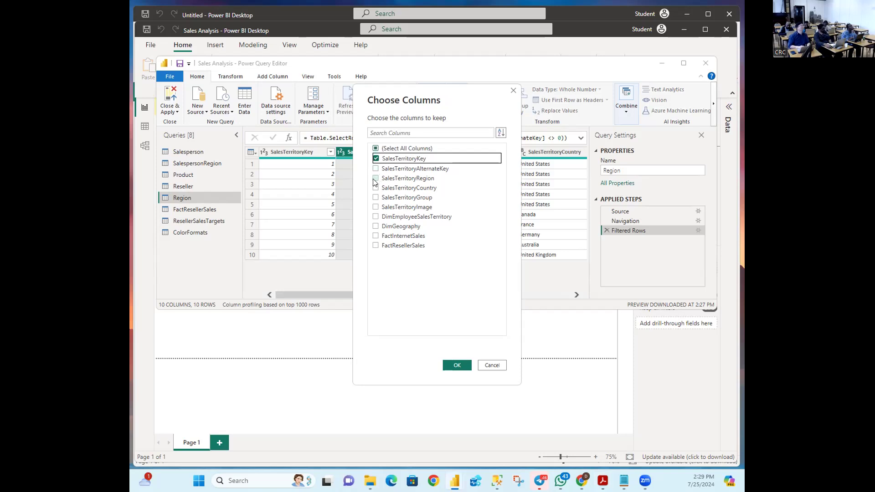
{"action": "left_click", "coordinate": [375, 178]}
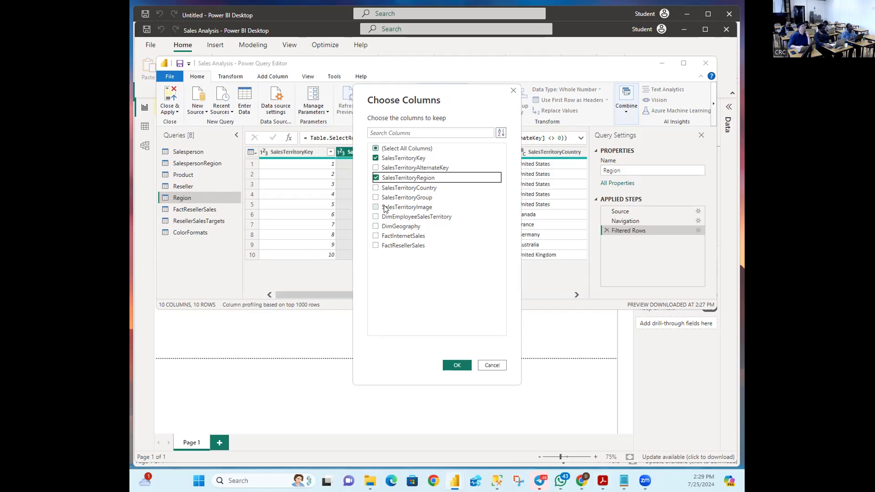
{"action": "left_click", "coordinate": [376, 188]}
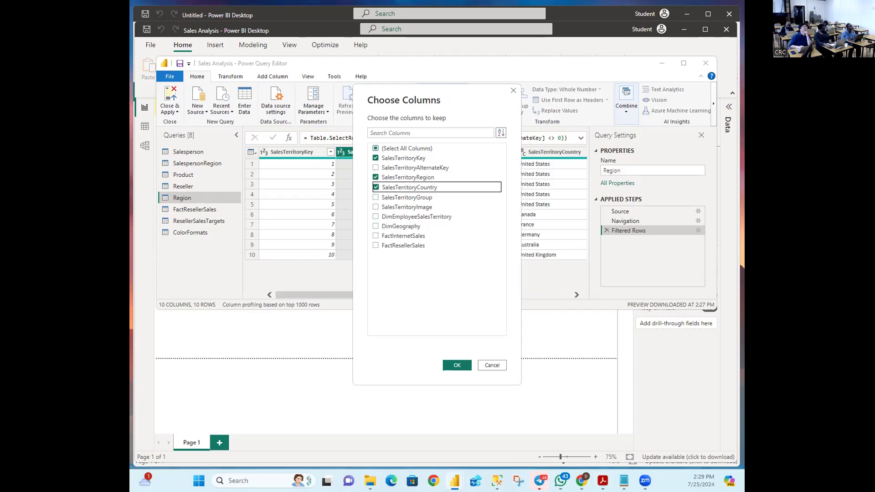
{"action": "left_click", "coordinate": [374, 198]}
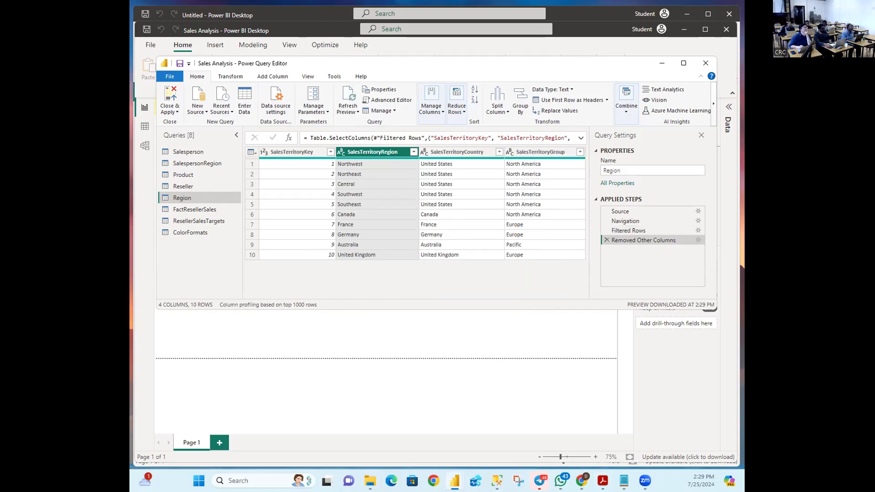
Step: Apply Remove Errors to the SalesTerritoryRegion column
{"action": "double_click", "coordinate": [371, 153]}
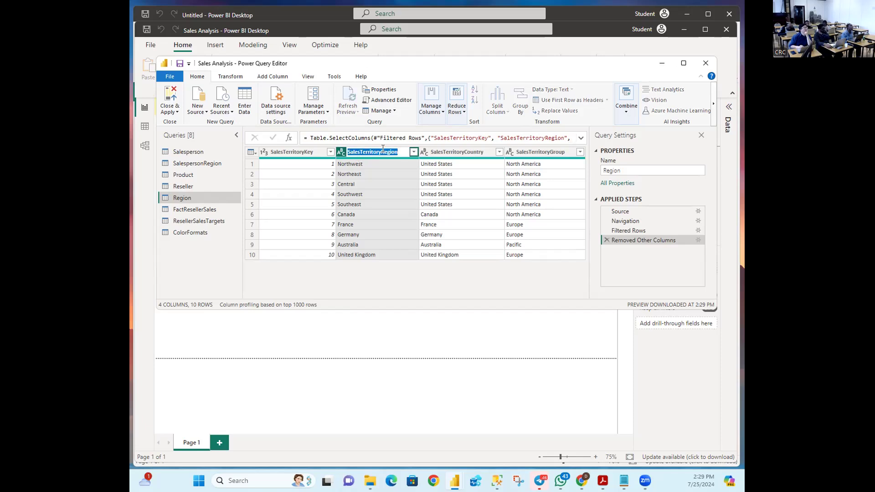
{"action": "left_click", "coordinate": [381, 151]}
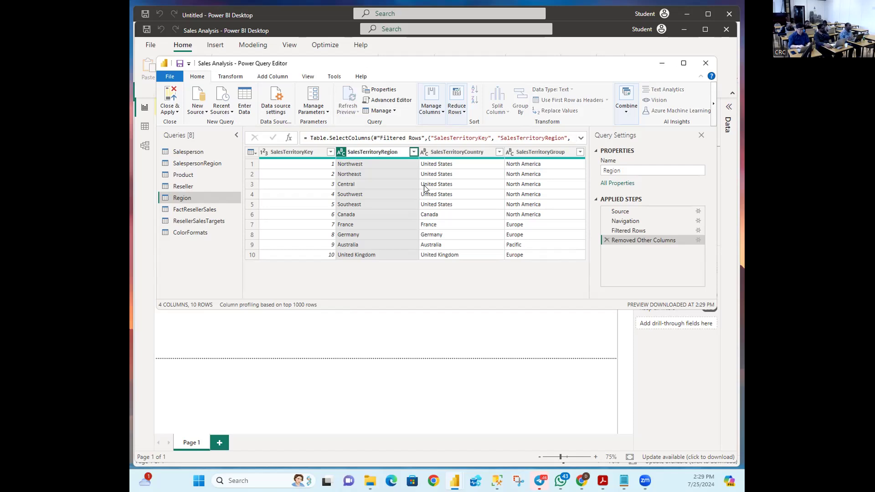
{"action": "key", "text": "Return"}
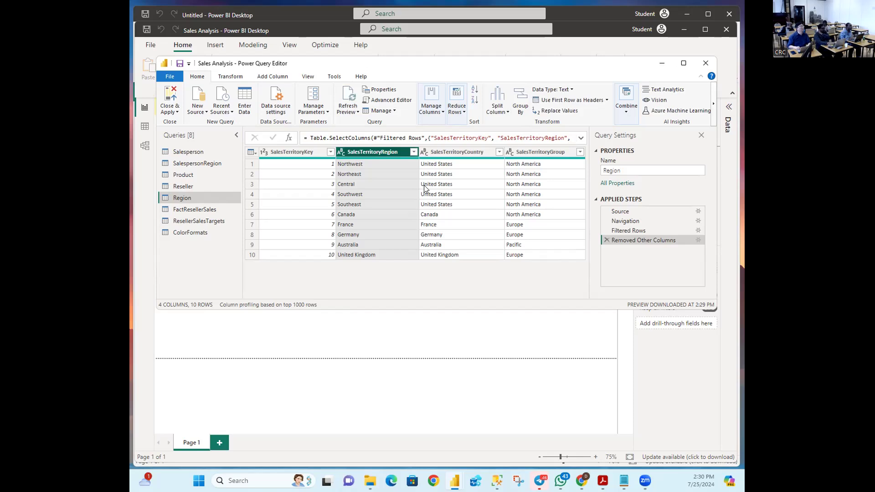
{"action": "right_click", "coordinate": [390, 155]}
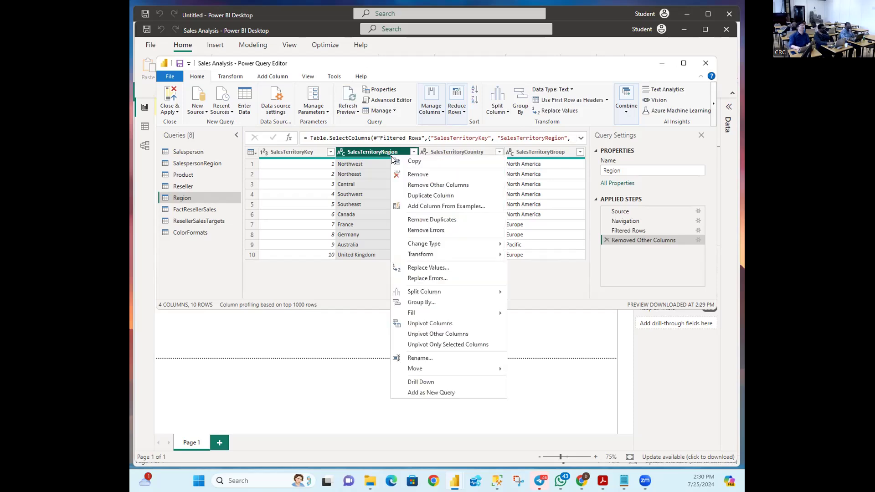
{"action": "left_click", "coordinate": [423, 231]}
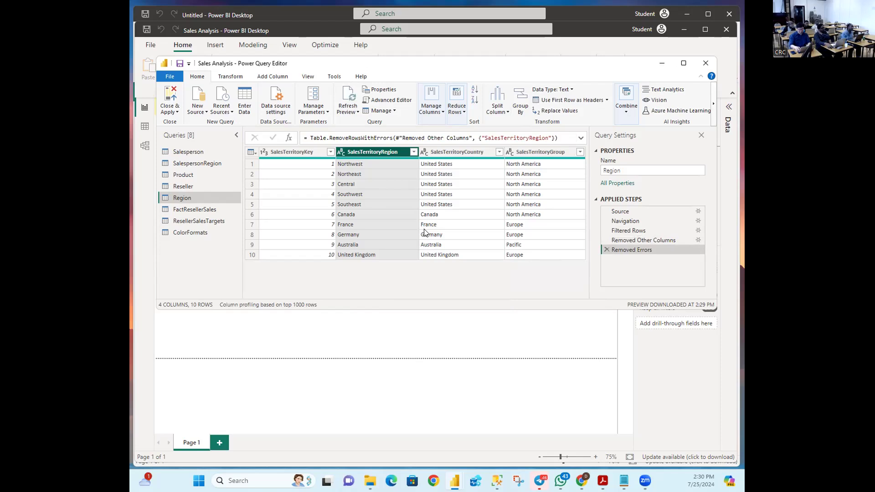
Step: Strip the SalesTerritory prefix so the columns read Region, Country and Group
{"action": "double_click", "coordinate": [371, 152]}
{"action": "left_click", "coordinate": [384, 153]}
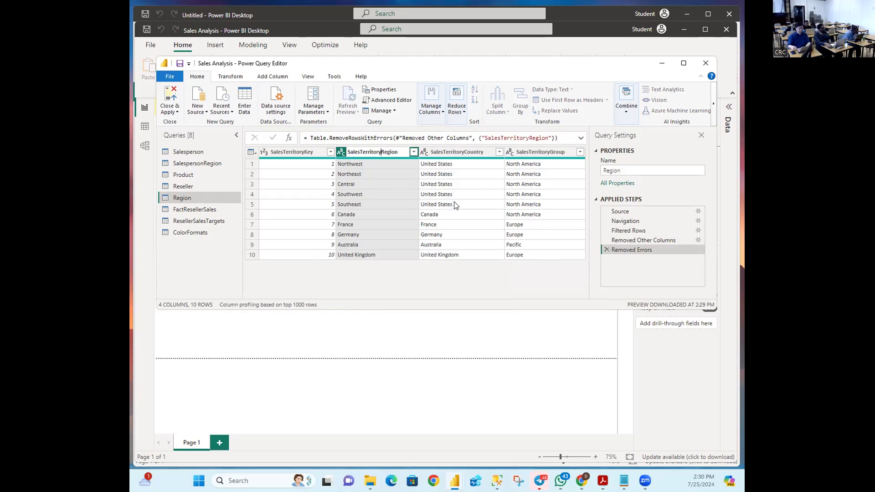
{"action": "key", "text": "BackSpace"}
{"action": "key", "text": "BackSpace"}
{"action": "key", "text": "BackSpace"}
{"action": "key", "text": "BackSpace"}
{"action": "key", "text": "BackSpace"}
{"action": "key", "text": "BackSpace"}
{"action": "key", "text": "BackSpace"}
{"action": "key", "text": "BackSpace"}
{"action": "key", "text": "BackSpace"}
{"action": "key", "text": "BackSpace"}
{"action": "key", "text": "BackSpace"}
{"action": "key", "text": "BackSpace"}
{"action": "key", "text": "BackSpace"}
{"action": "key", "text": "BackSpace"}
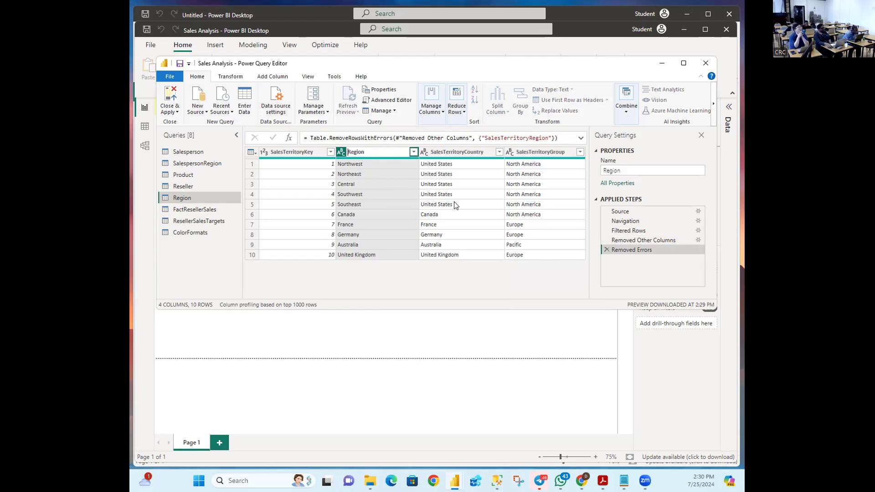
{"action": "key", "text": "Return"}
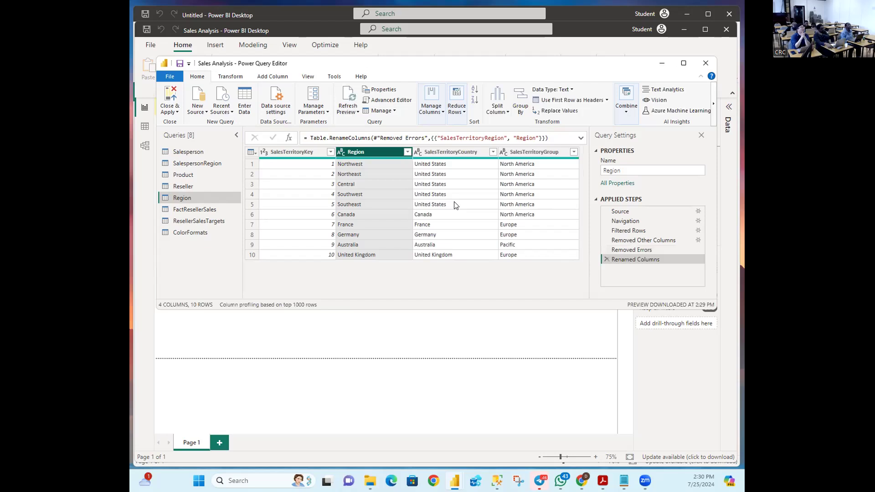
{"action": "left_click", "coordinate": [460, 153]}
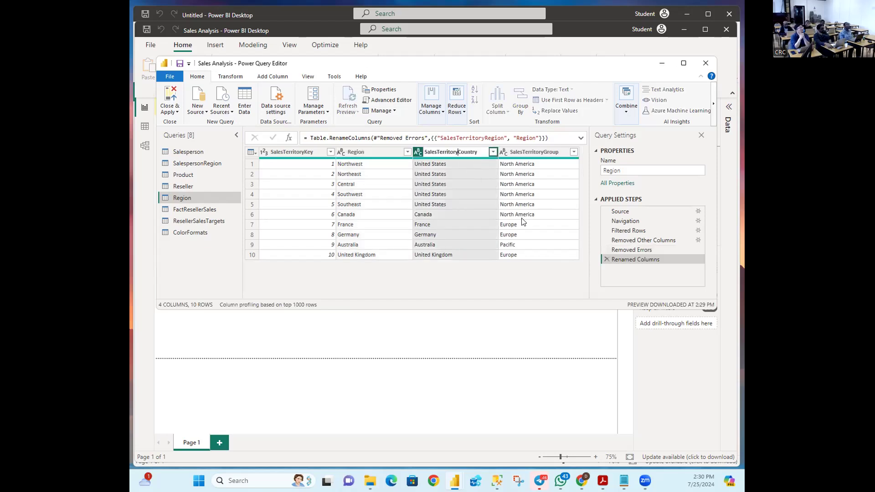
{"action": "key", "text": "BackSpace"}
{"action": "key", "text": "BackSpace"}
{"action": "key", "text": "BackSpace"}
{"action": "key", "text": "BackSpace"}
{"action": "key", "text": "BackSpace"}
{"action": "key", "text": "BackSpace"}
{"action": "key", "text": "BackSpace"}
{"action": "key", "text": "BackSpace"}
{"action": "key", "text": "BackSpace"}
{"action": "key", "text": "BackSpace"}
{"action": "key", "text": "BackSpace"}
{"action": "key", "text": "BackSpace"}
{"action": "key", "text": "BackSpace"}
{"action": "key", "text": "BackSpace"}
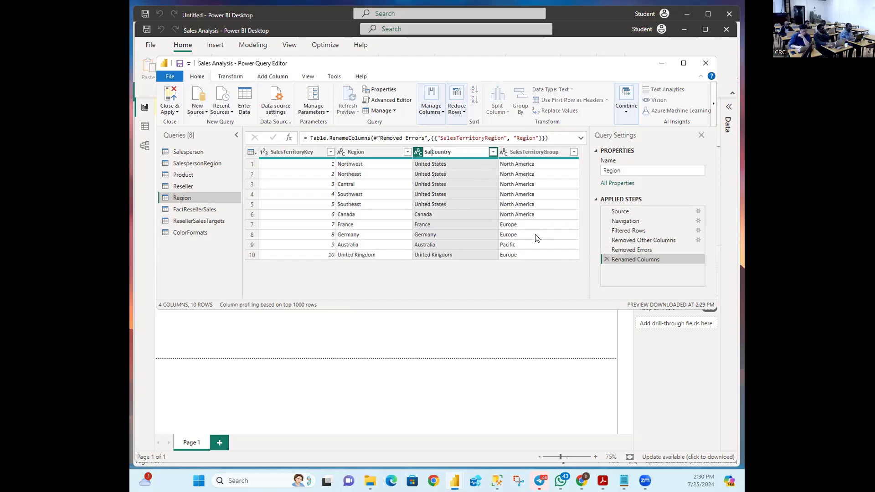
{"action": "key", "text": "Return"}
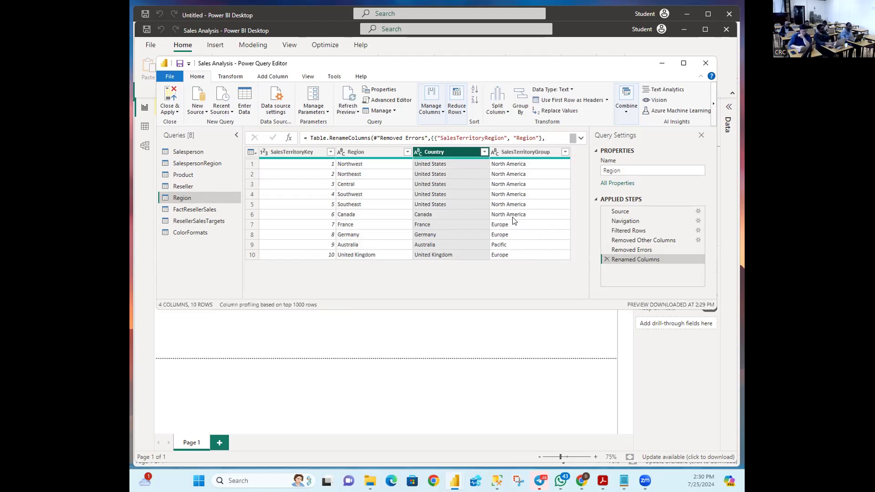
{"action": "double_click", "coordinate": [526, 151]}
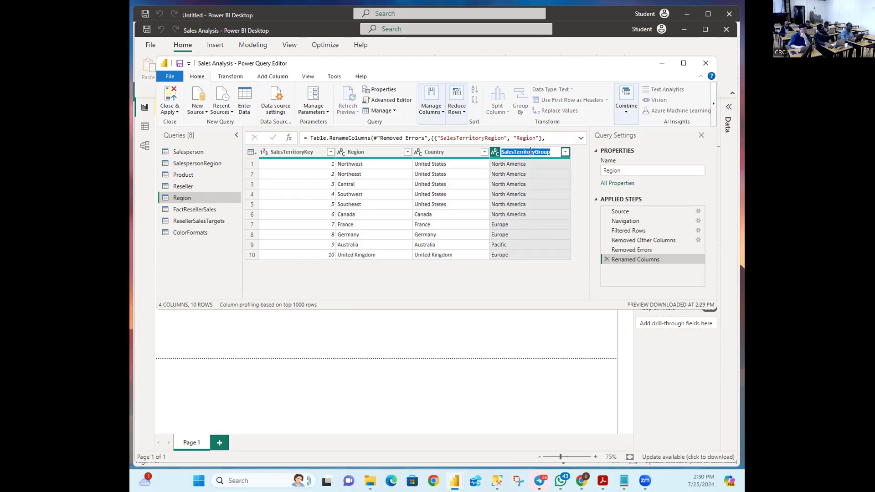
{"action": "left_click", "coordinate": [534, 152]}
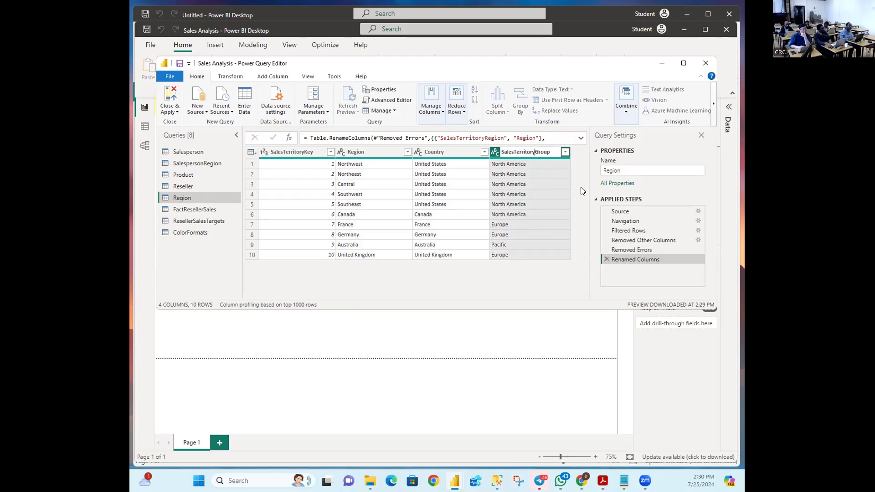
{"action": "key", "text": "BackSpace"}
{"action": "key", "text": "BackSpace"}
{"action": "key", "text": "BackSpace"}
{"action": "key", "text": "BackSpace"}
{"action": "key", "text": "BackSpace"}
{"action": "key", "text": "BackSpace"}
{"action": "key", "text": "BackSpace"}
{"action": "key", "text": "BackSpace"}
{"action": "key", "text": "BackSpace"}
{"action": "key", "text": "BackSpace"}
{"action": "key", "text": "BackSpace"}
{"action": "key", "text": "BackSpace"}
{"action": "key", "text": "BackSpace"}
{"action": "key", "text": "BackSpace"}
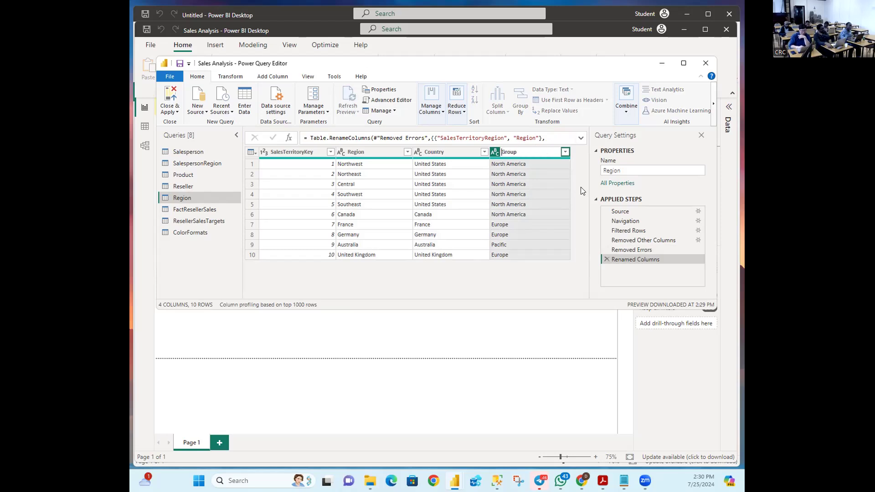
{"action": "key", "text": "Return"}
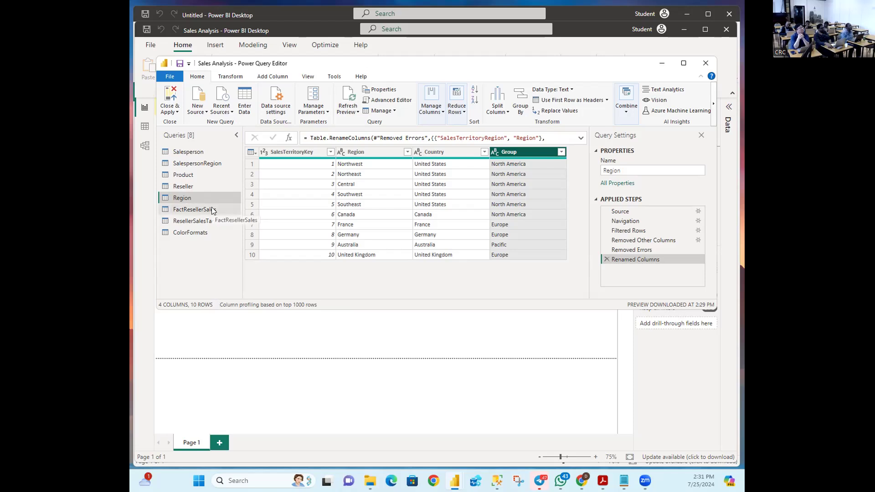
Step: Select the FactResellerSales query to preview its 21 sales order columns
{"action": "left_click", "coordinate": [204, 210]}
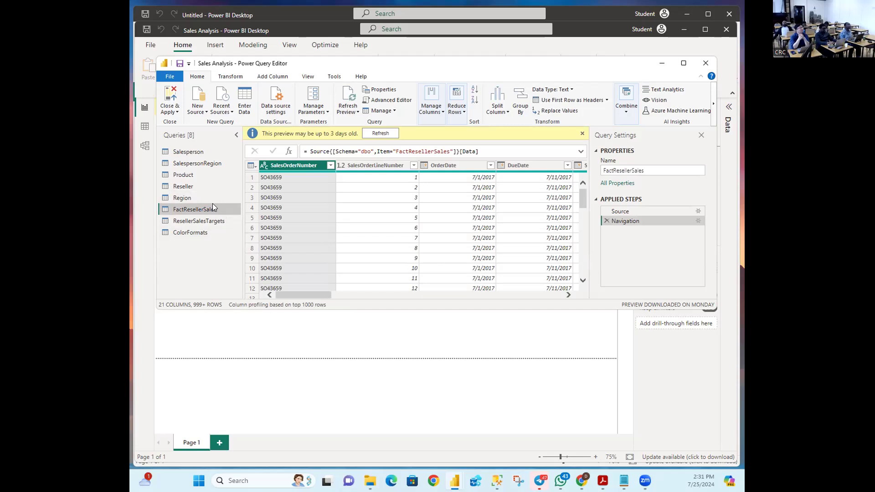
{"action": "key", "text": "alt+Tab"}
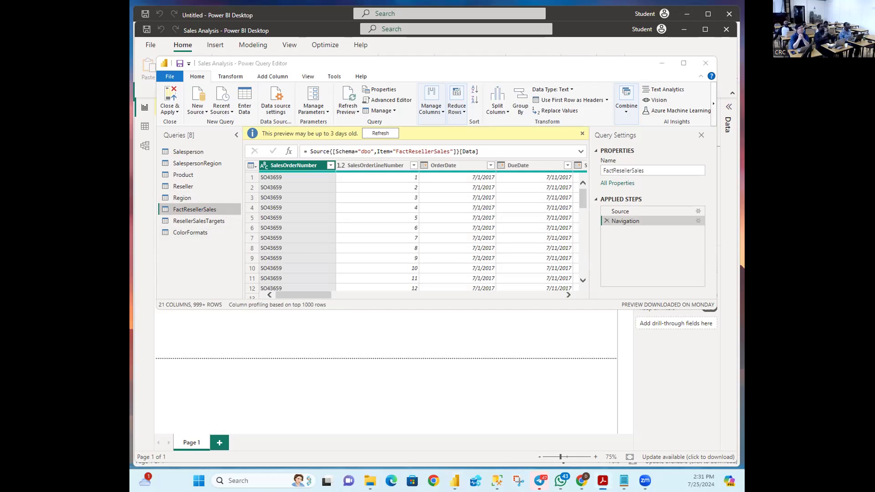
{"action": "key", "text": "alt+Tab"}
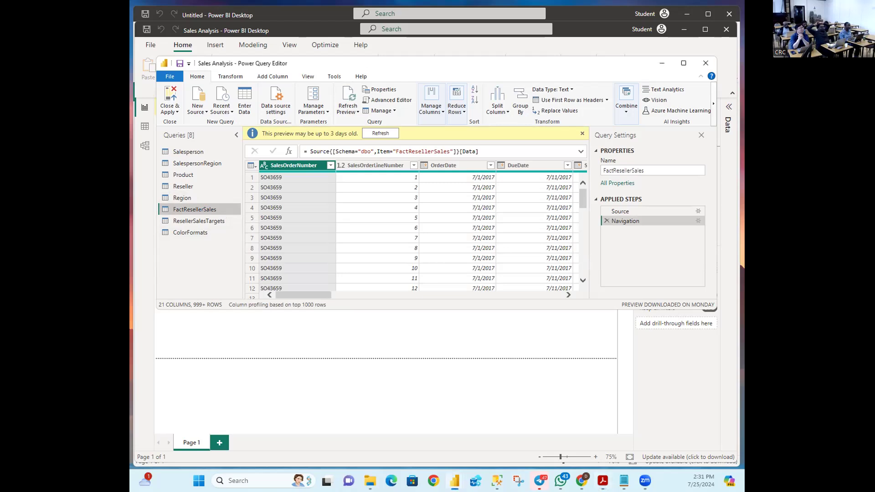
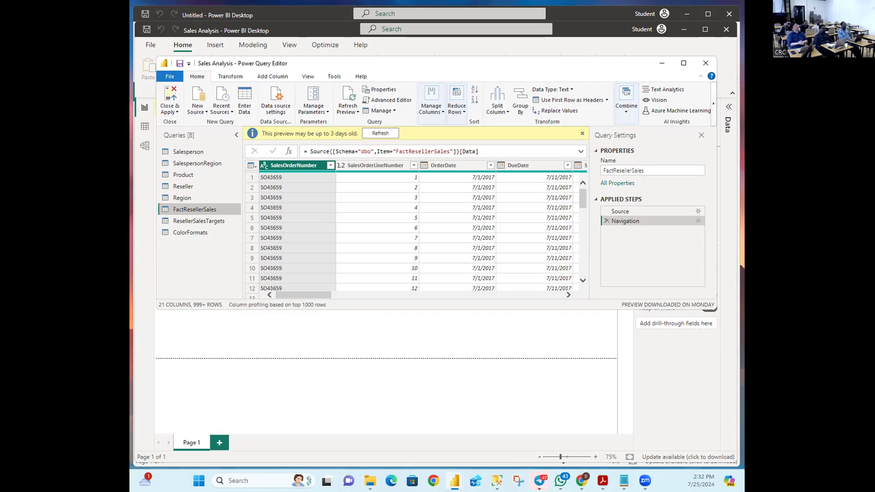
Step: Switch to the Acrobat document and back to the Power Query Editor
{"action": "key", "text": "alt+Tab"}
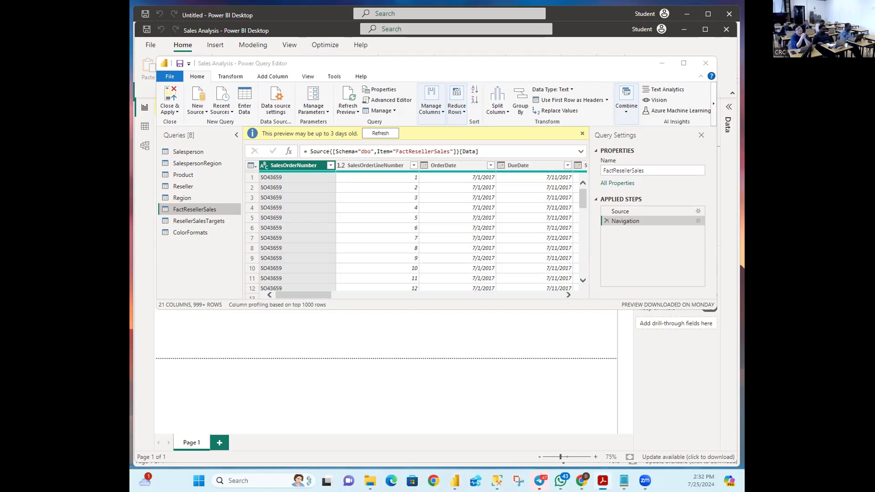
{"action": "key", "text": "alt+Tab"}
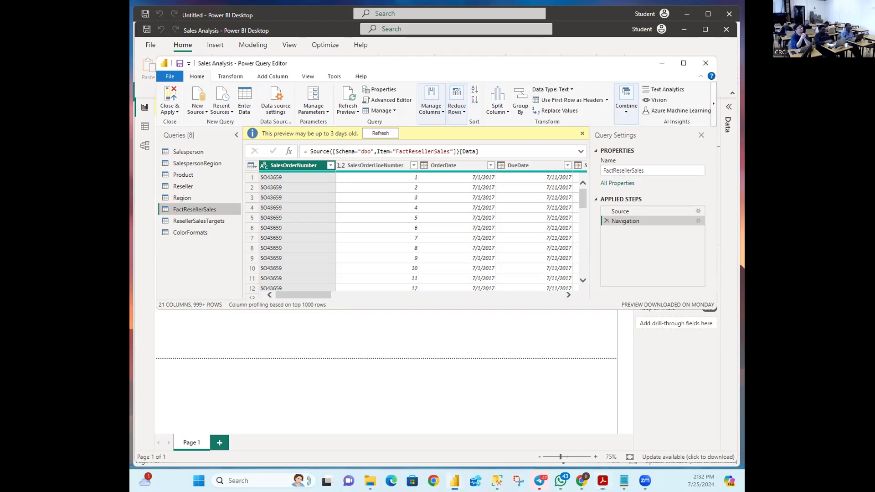
Step: Rename the FactResellerSales query to Sales, then check the Acrobat document and return
{"action": "right_click", "coordinate": [193, 209]}
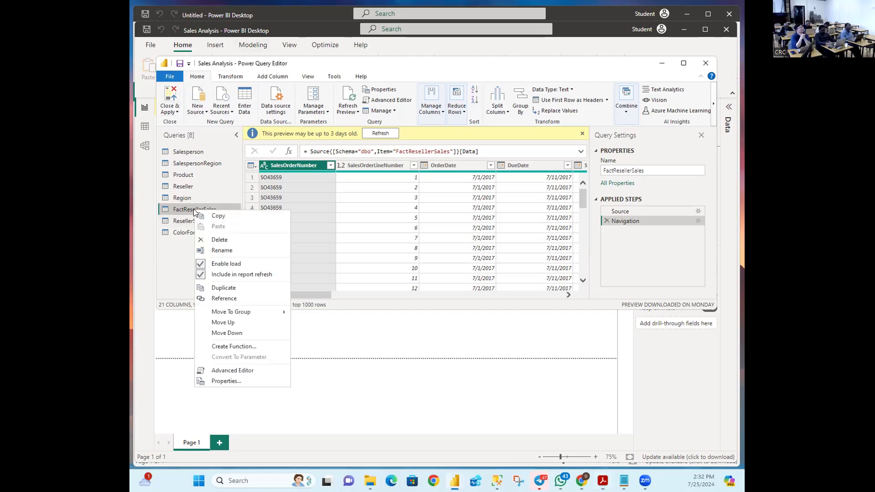
{"action": "left_click", "coordinate": [219, 250]}
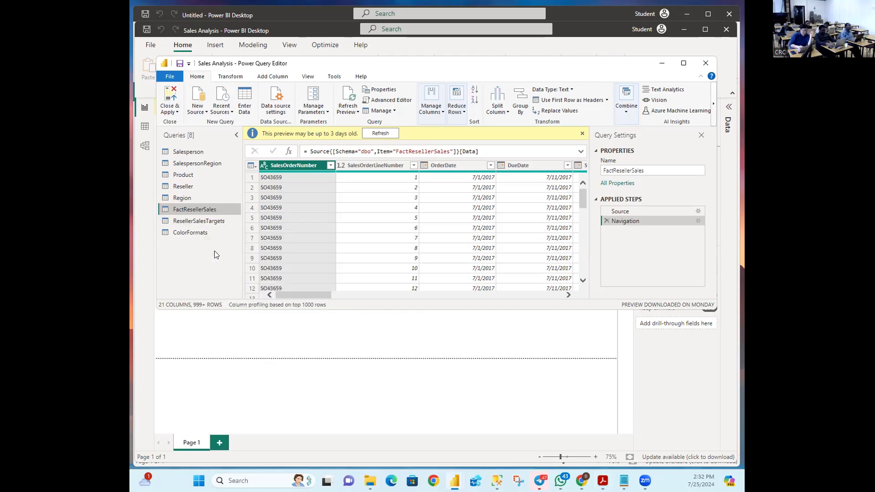
{"action": "left_click", "coordinate": [204, 208]}
{"action": "key", "text": "BackSpace"}
{"action": "key", "text": "BackSpace"}
{"action": "key", "text": "BackSpace"}
{"action": "key", "text": "BackSpace"}
{"action": "key", "text": "BackSpace"}
{"action": "key", "text": "BackSpace"}
{"action": "key", "text": "BackSpace"}
{"action": "key", "text": "BackSpace"}
{"action": "key", "text": "BackSpace"}
{"action": "key", "text": "BackSpace"}
{"action": "key", "text": "BackSpace"}
{"action": "key", "text": "BackSpace"}
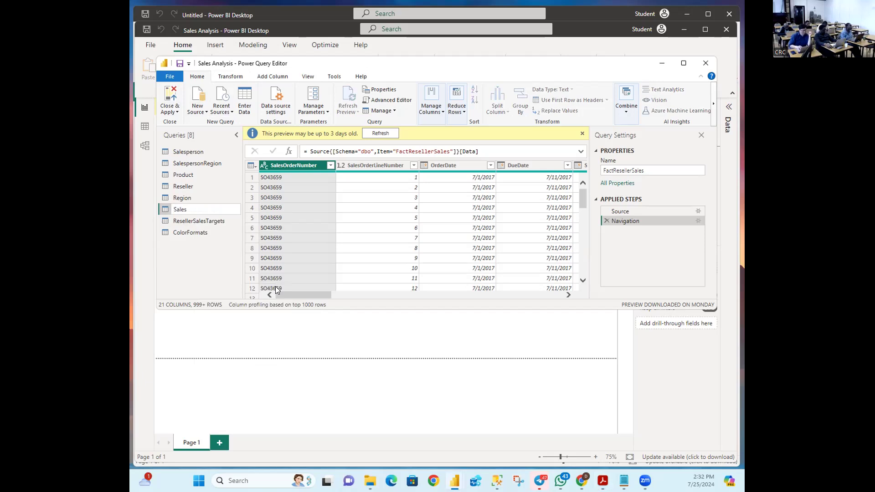
{"action": "key", "text": "Return"}
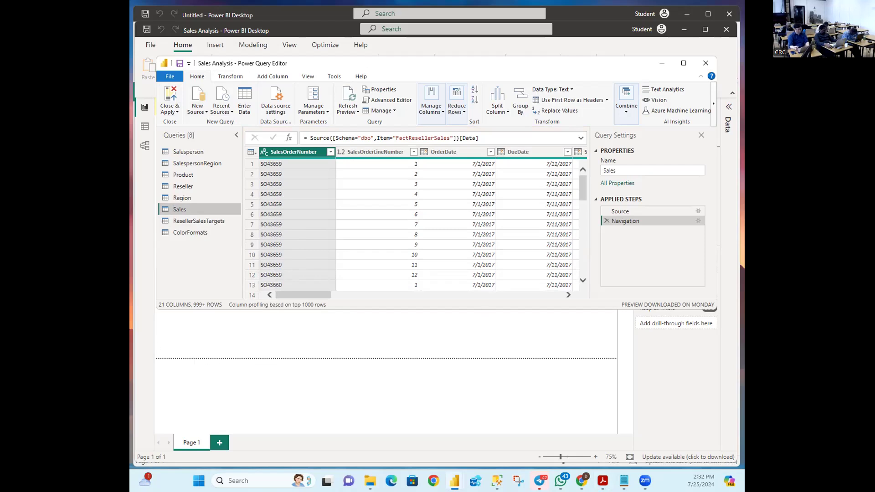
{"action": "key", "text": "alt+Tab"}
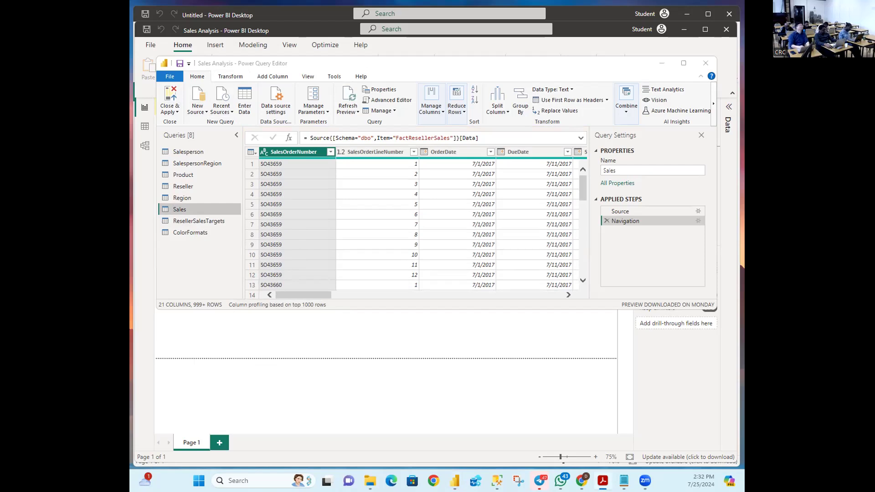
{"action": "key", "text": "alt+Tab"}
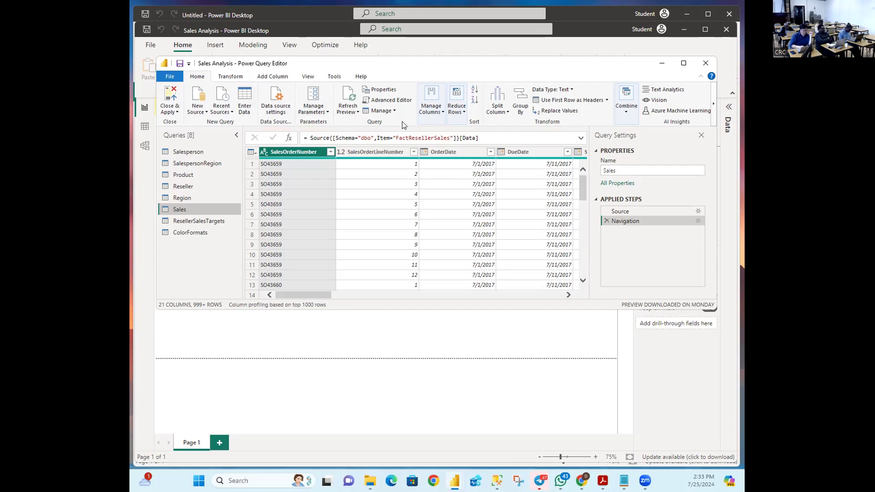
Step: Open Choose Columns from the Home tab's Manage Columns group
{"action": "left_click", "coordinate": [443, 114]}
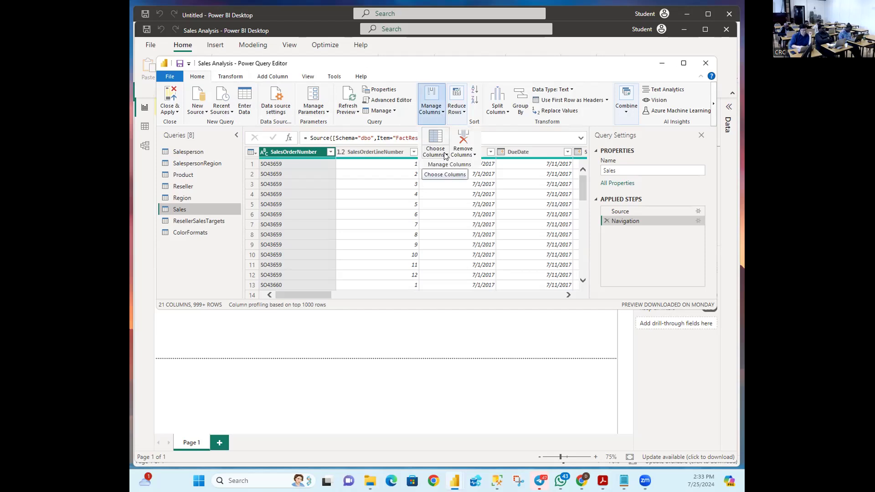
{"action": "left_click", "coordinate": [445, 155]}
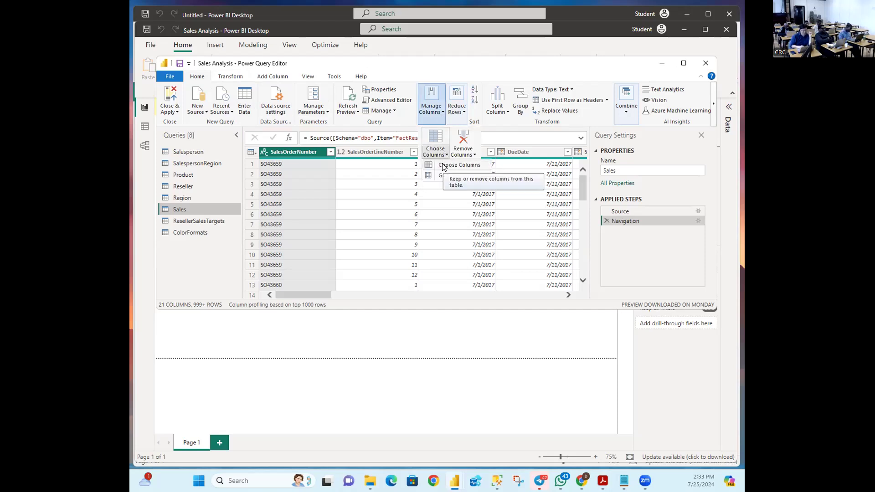
{"action": "left_click", "coordinate": [452, 165]}
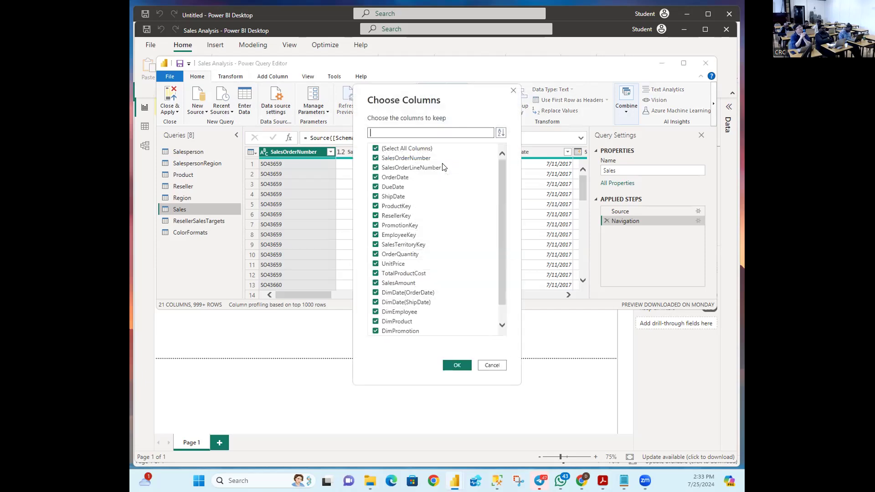
Step: Clear all columns, then tick SalesOrderNumber, OrderDate, ProductKey, ResellerKey, EmployeeKey and SalesTerritoryKey
{"action": "left_click", "coordinate": [376, 149]}
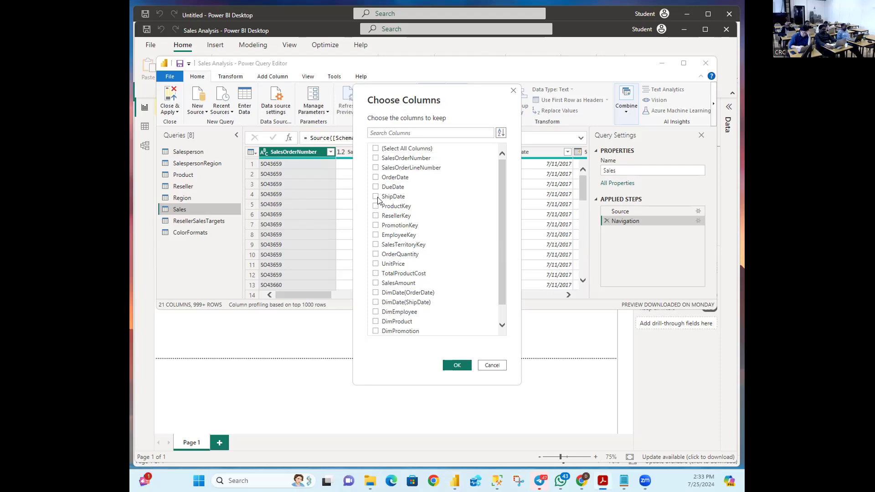
{"action": "left_click", "coordinate": [374, 160]}
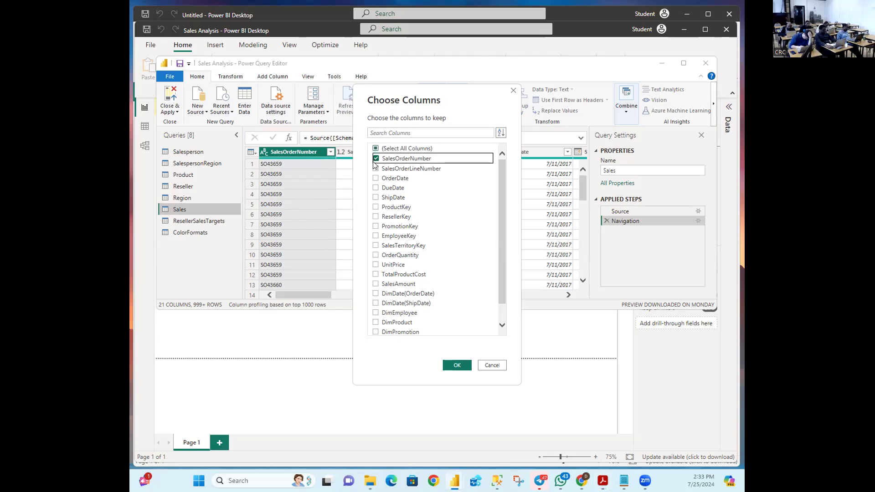
{"action": "left_click", "coordinate": [375, 179]}
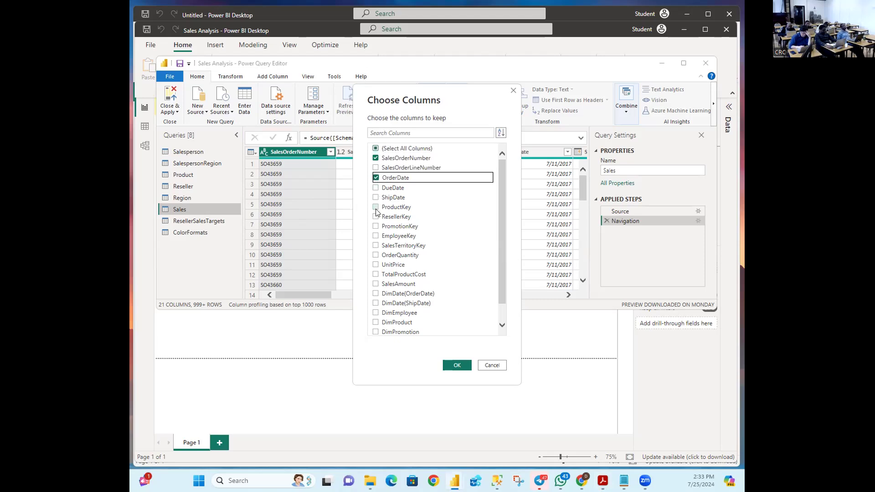
{"action": "left_click", "coordinate": [377, 208]}
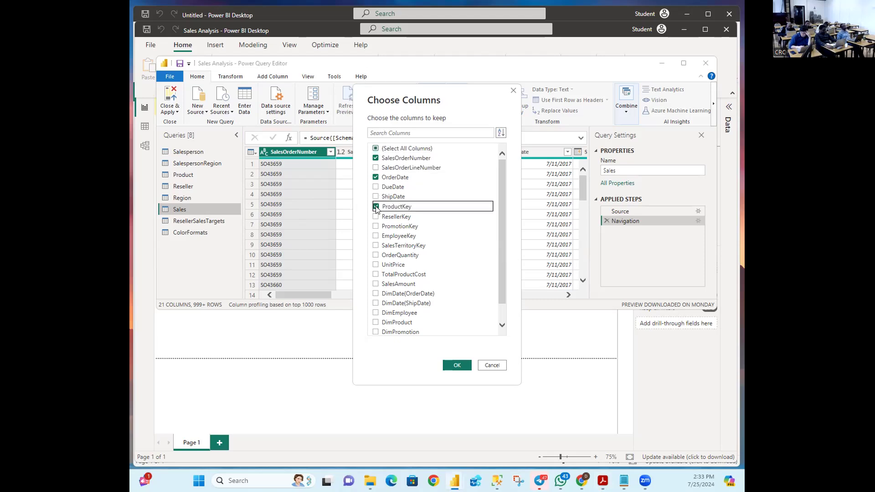
{"action": "left_click", "coordinate": [376, 217]}
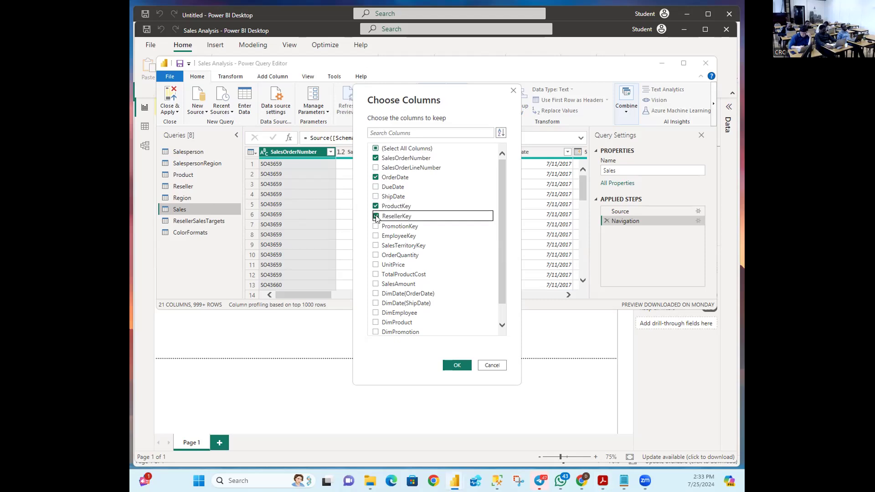
{"action": "left_click", "coordinate": [376, 236]}
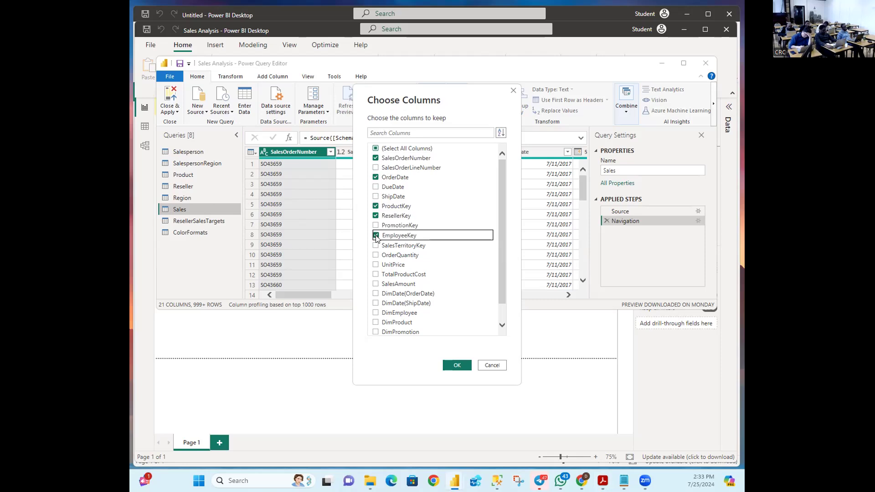
{"action": "left_click", "coordinate": [377, 246]}
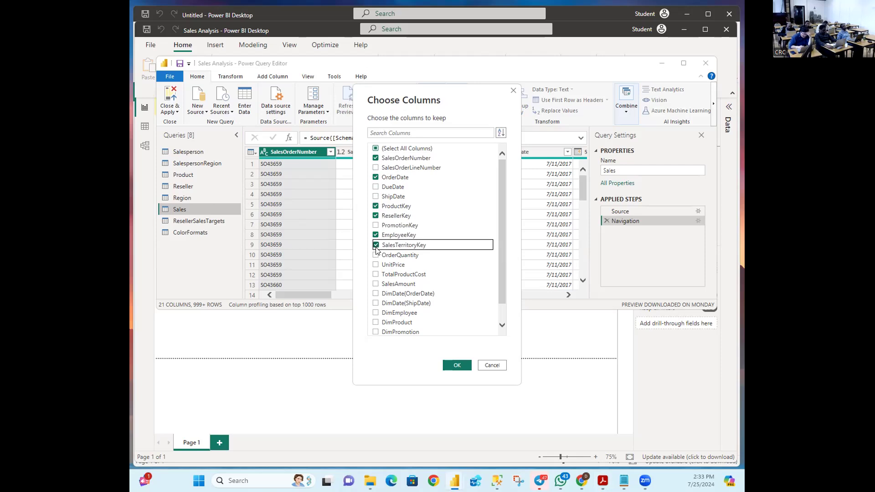
Step: Also tick OrderQuantity, UnitPrice, TotalProductCost, SalesAmount and DimProduct, and confirm the selection
{"action": "left_click", "coordinate": [377, 255]}
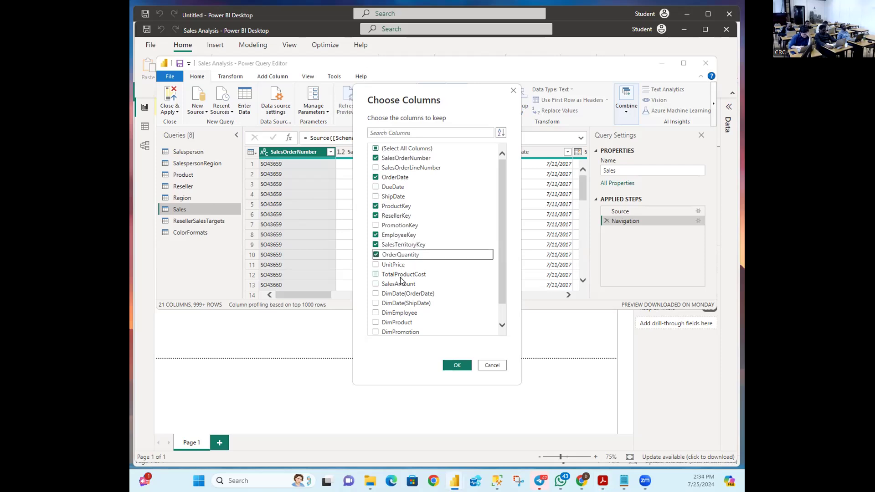
{"action": "left_click", "coordinate": [376, 266]}
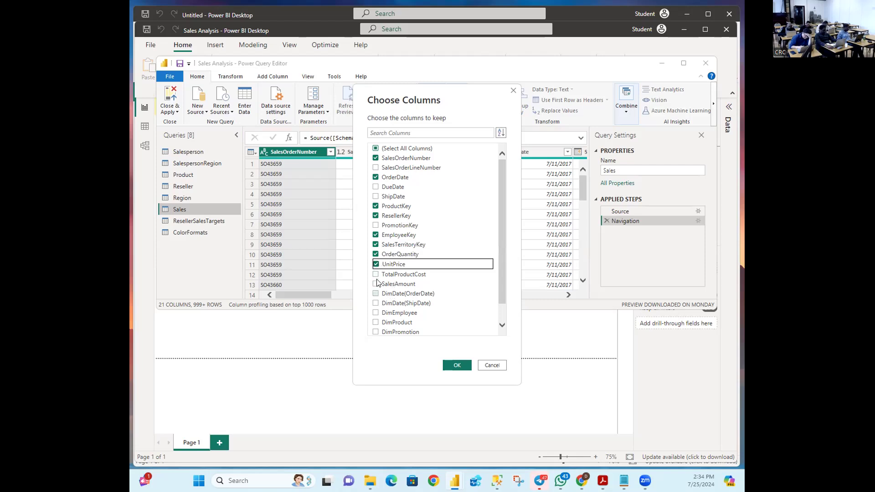
{"action": "left_click", "coordinate": [376, 275]}
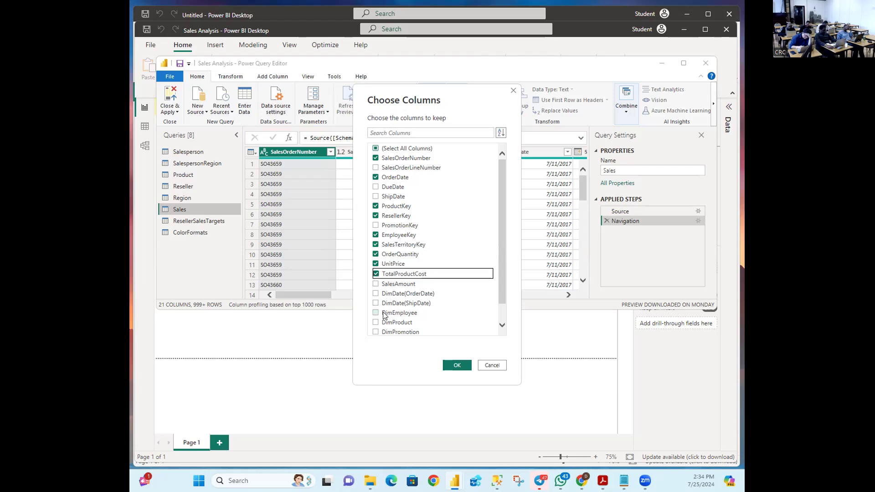
{"action": "left_click", "coordinate": [376, 285]}
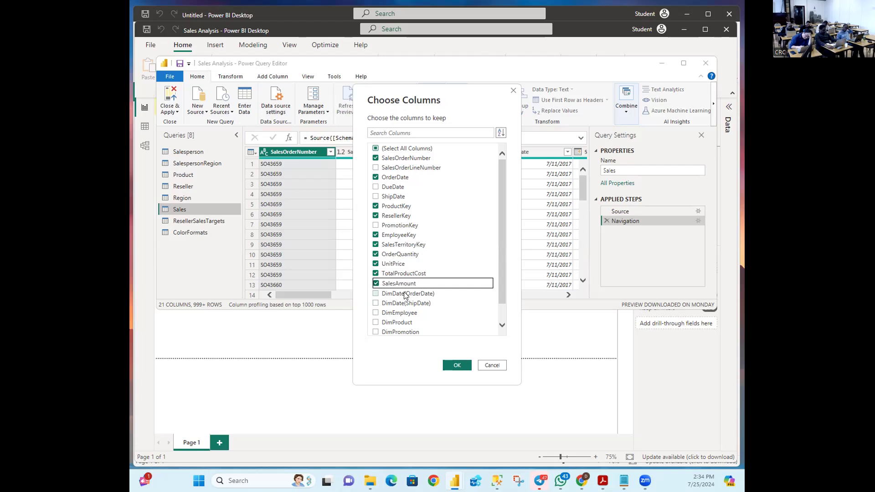
{"action": "left_click", "coordinate": [376, 323]}
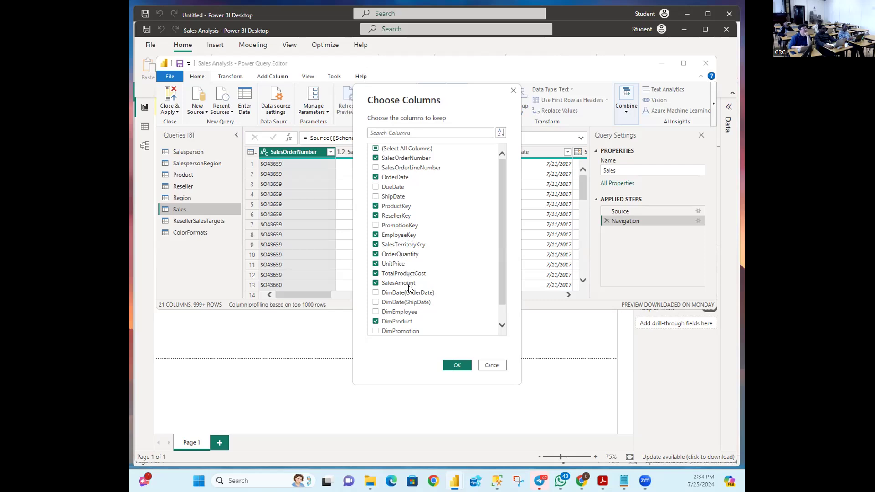
{"action": "scroll", "coordinate": [442, 275], "scroll_direction": "down", "scroll_amount": 1}
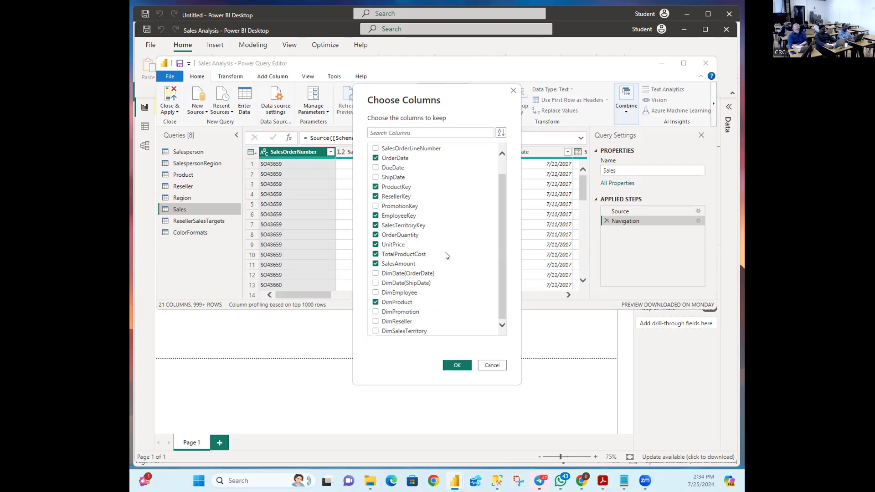
{"action": "left_click", "coordinate": [456, 365]}
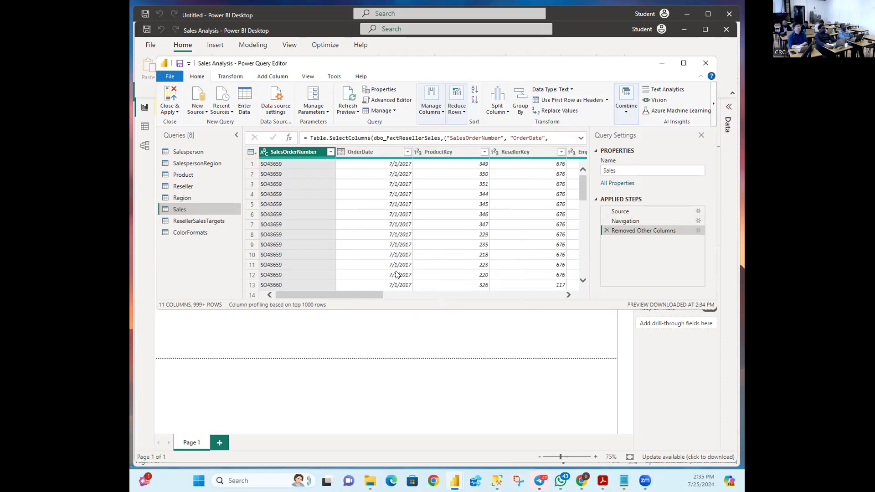
{"action": "left_click_drag", "start_coordinate": [370, 295], "coordinate": [410, 294]}
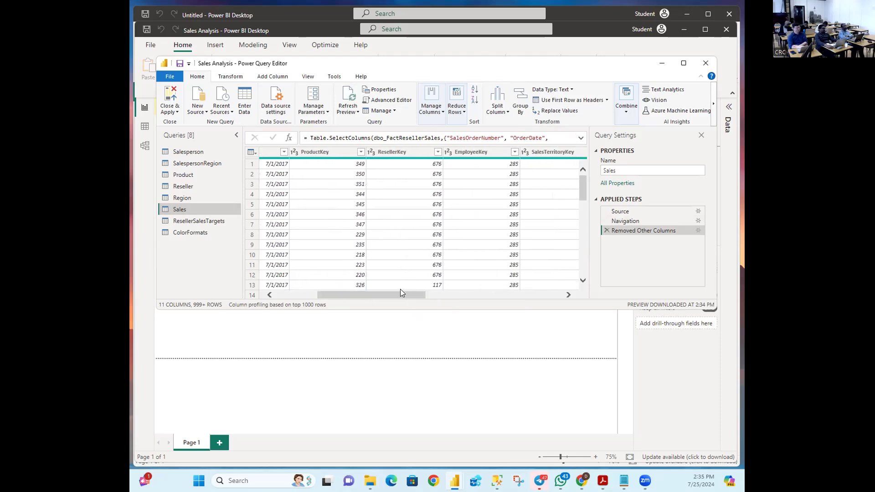
{"action": "left_click_drag", "start_coordinate": [370, 295], "coordinate": [270, 285]}
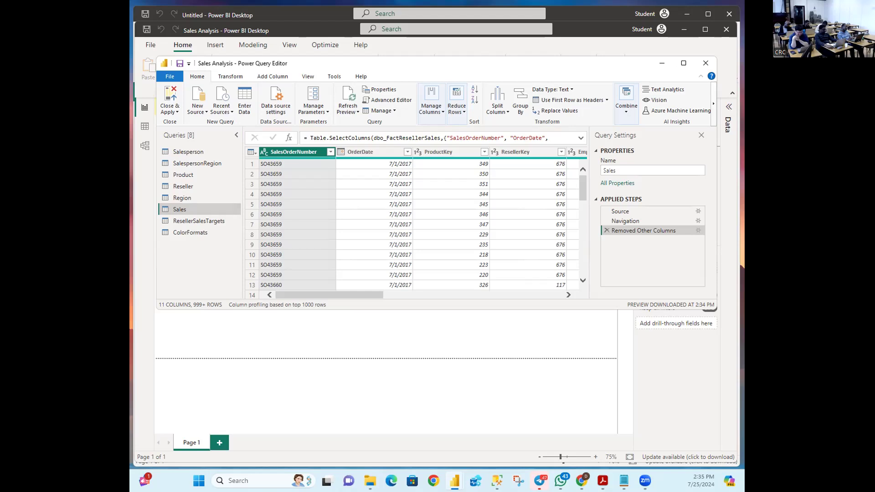
{"action": "key", "text": "alt+Tab"}
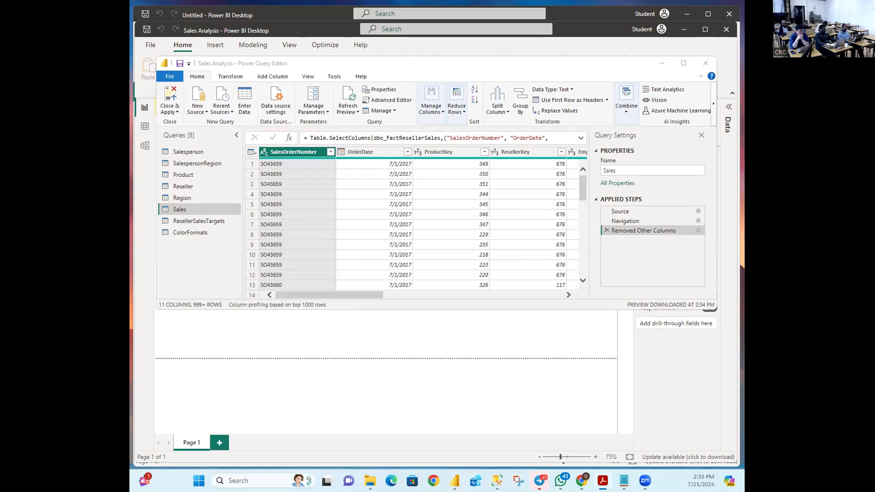
{"action": "key", "text": "alt+Tab"}
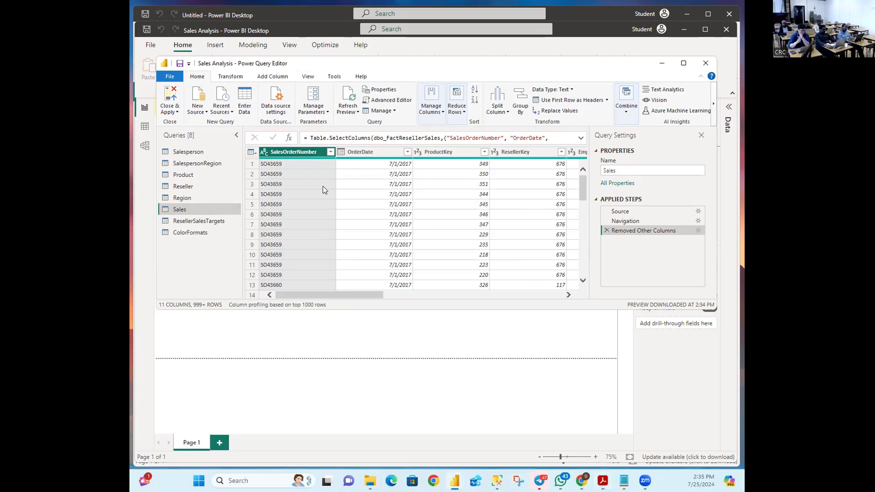
{"action": "left_click_drag", "start_coordinate": [337, 292], "coordinate": [310, 294]}
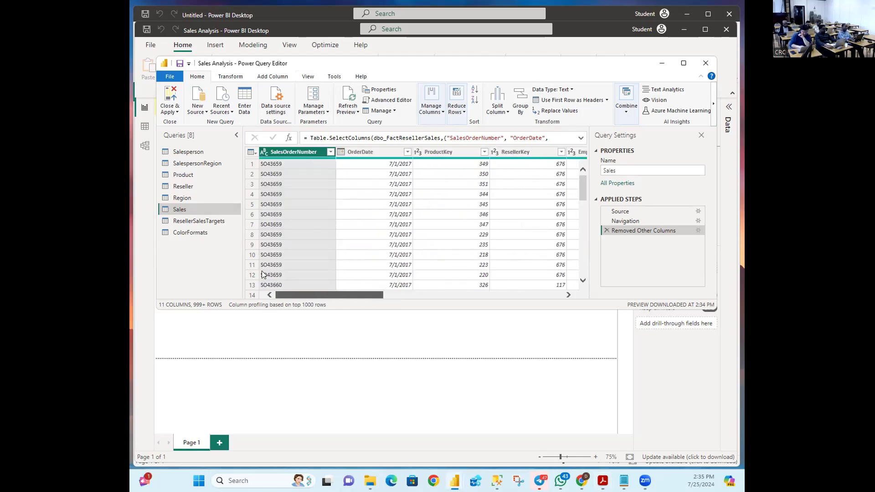
{"action": "left_click_drag", "start_coordinate": [337, 294], "coordinate": [429, 296]}
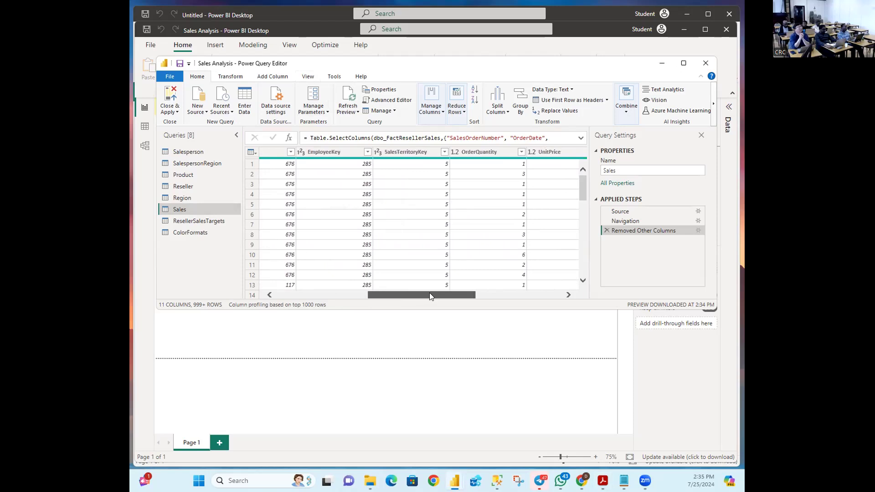
{"action": "left_click_drag", "start_coordinate": [429, 297], "coordinate": [254, 256]}
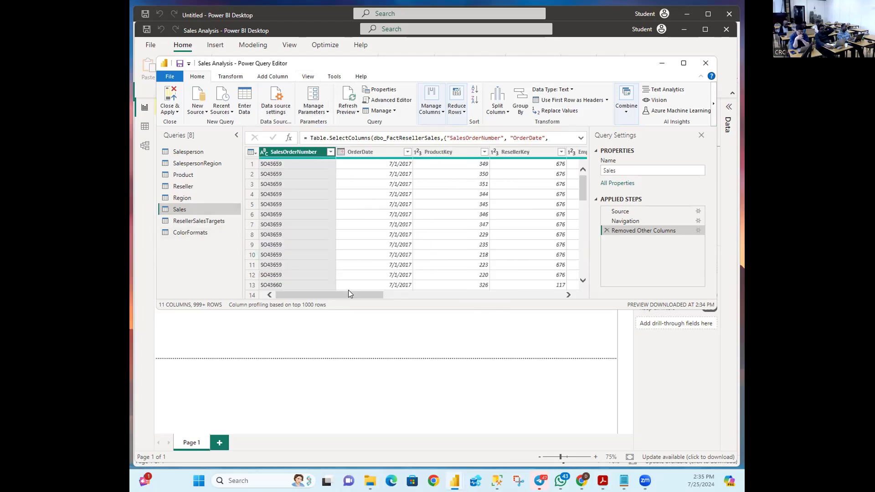
{"action": "left_click_drag", "start_coordinate": [346, 293], "coordinate": [553, 313]}
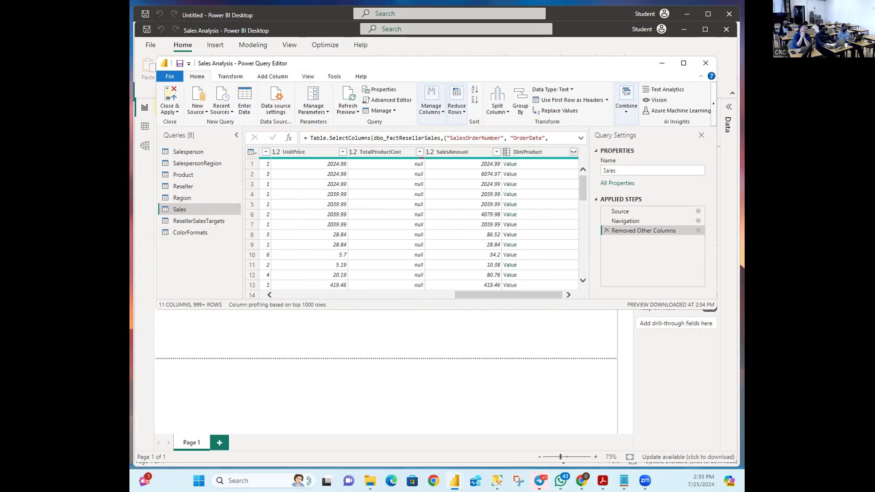
{"action": "key", "text": "alt+Tab"}
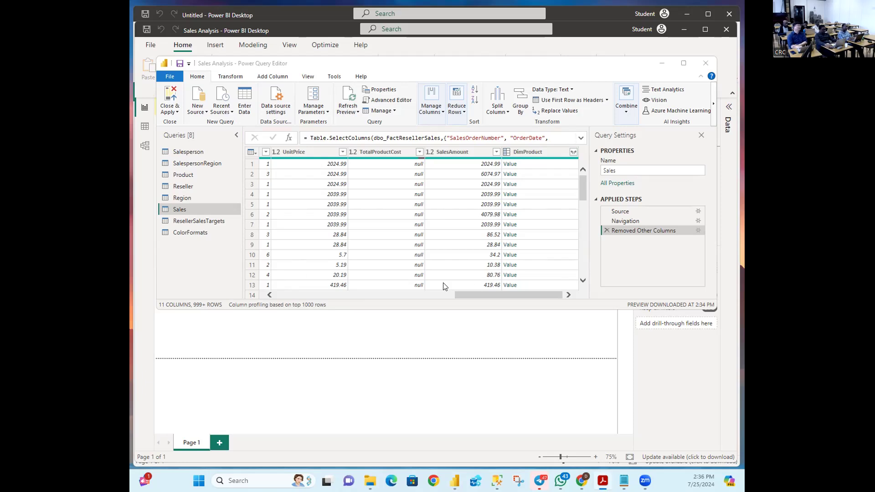
{"action": "left_click_drag", "start_coordinate": [469, 293], "coordinate": [555, 296]}
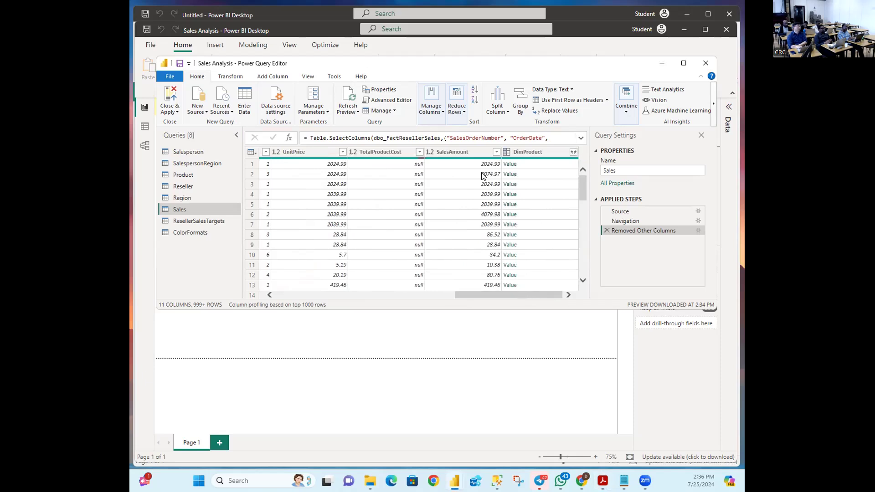
{"action": "mouse_move", "coordinate": [463, 293]}
{"action": "left_mouse_down"}
{"action": "mouse_move", "coordinate": [436, 286]}
{"action": "mouse_move", "coordinate": [465, 292]}
{"action": "left_mouse_up"}
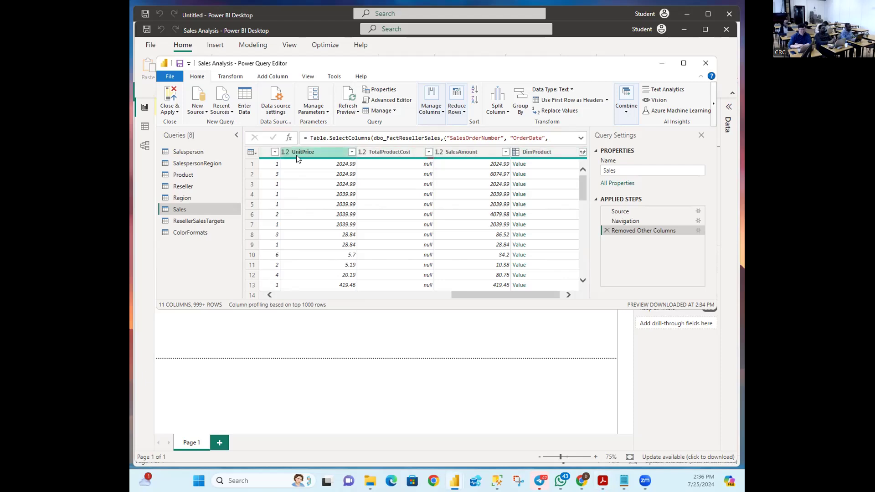
{"action": "left_click", "coordinate": [602, 172]}
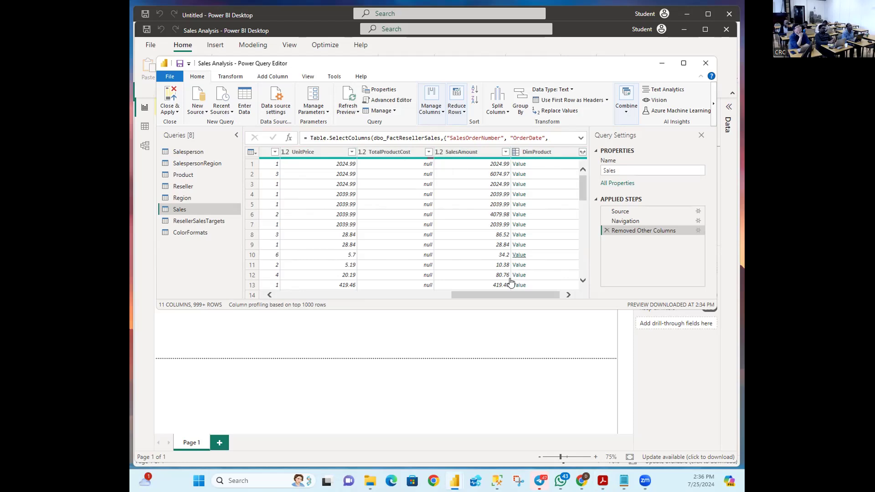
{"action": "left_click_drag", "start_coordinate": [500, 293], "coordinate": [459, 286]}
{"action": "left_click", "coordinate": [365, 151]}
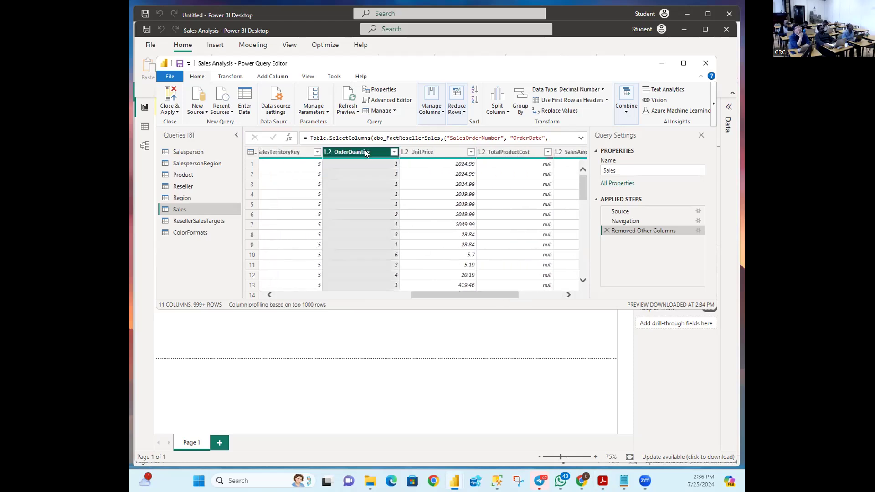
{"action": "left_click_drag", "start_coordinate": [481, 296], "coordinate": [579, 305]}
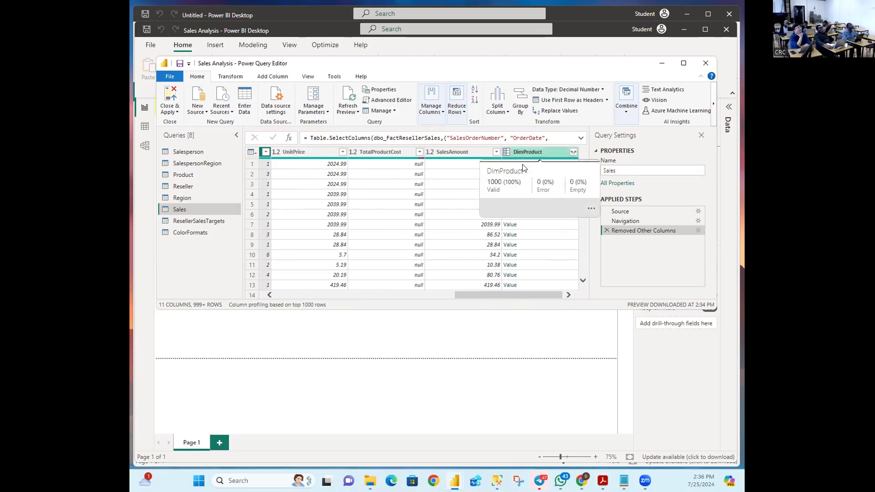
Step: Expand DimProduct, bringing in only its StandardCost column
{"action": "left_click", "coordinate": [573, 154]}
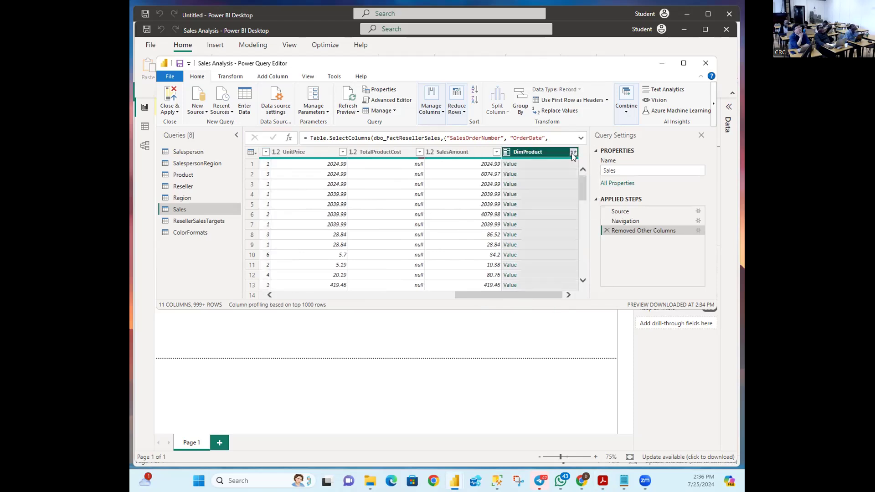
{"action": "left_click", "coordinate": [433, 178]}
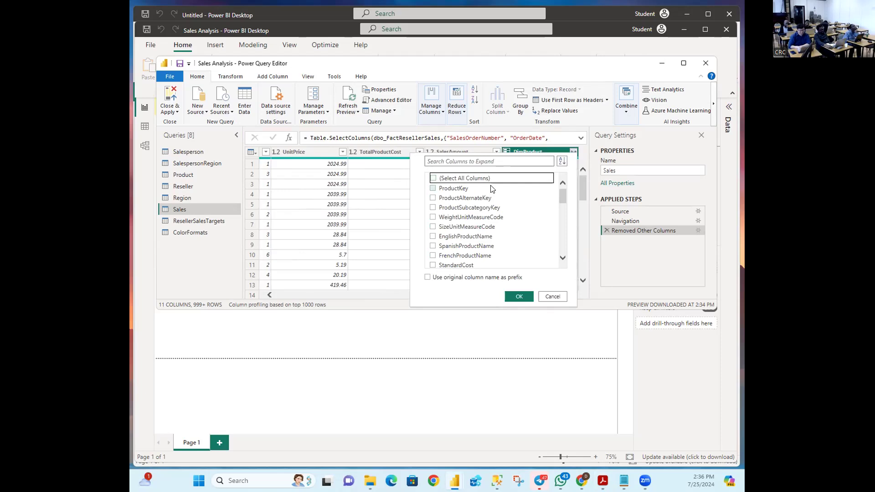
{"action": "scroll", "coordinate": [473, 244], "scroll_direction": "down", "scroll_amount": 1}
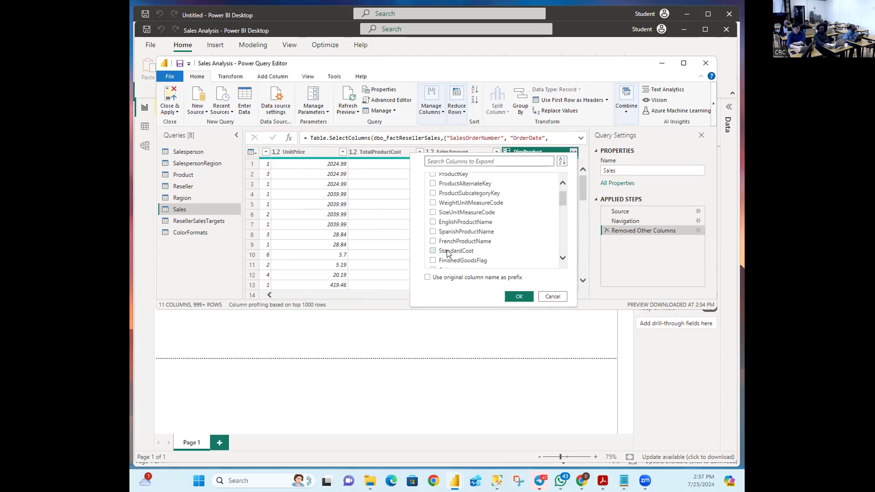
{"action": "left_click", "coordinate": [433, 251]}
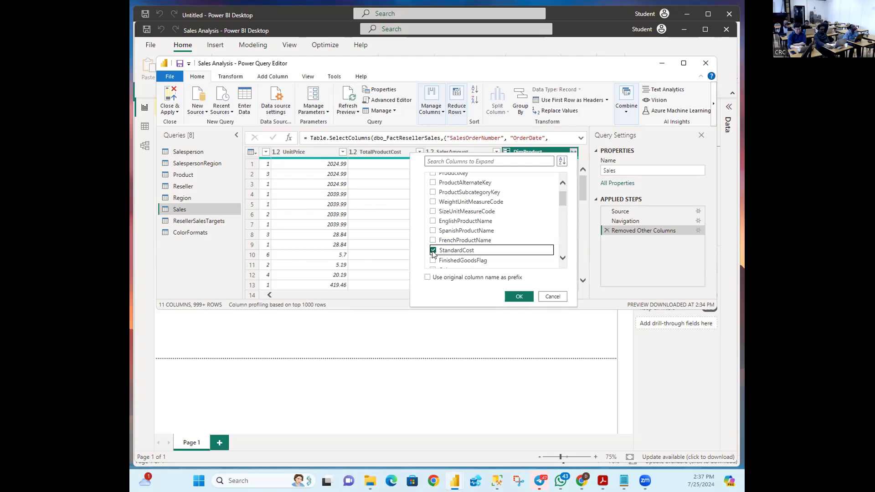
{"action": "left_click", "coordinate": [516, 297]}
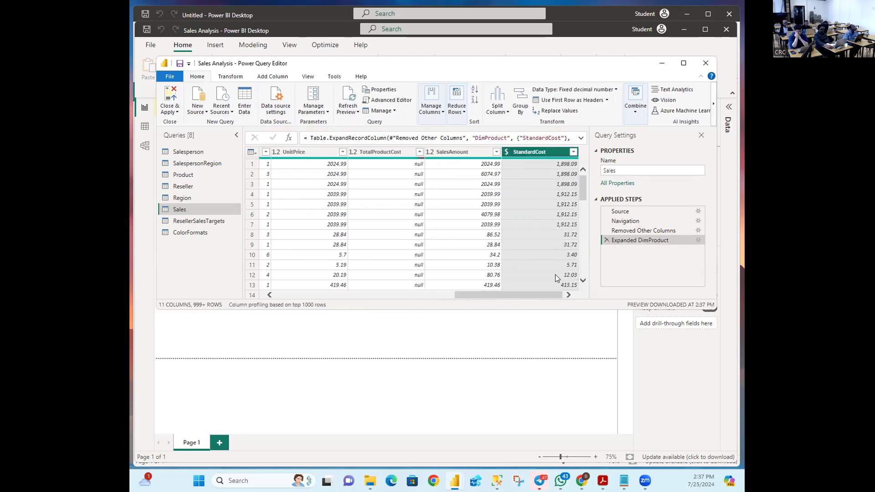
{"action": "key", "text": "alt+Tab"}
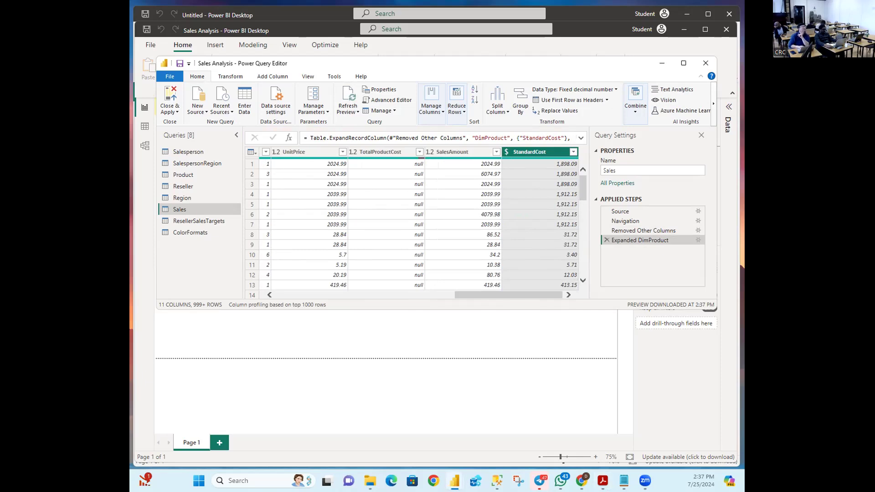
{"action": "key", "text": "alt+Tab"}
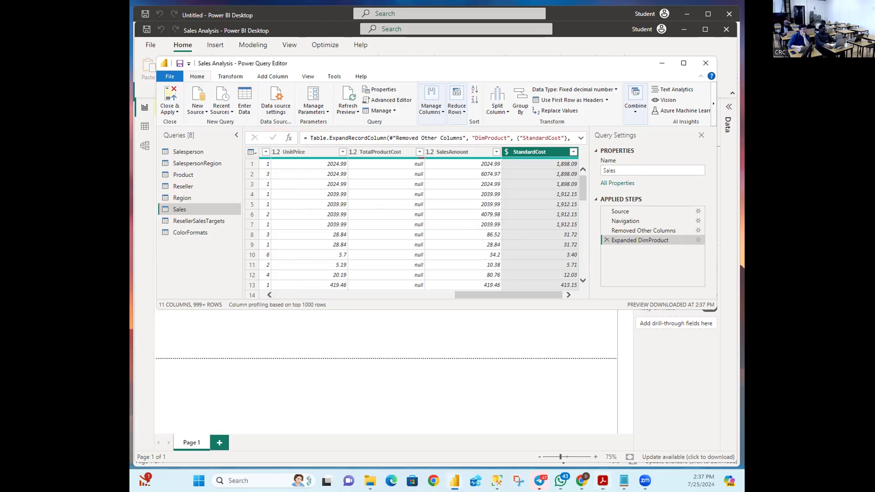
{"action": "key", "text": "alt+Tab"}
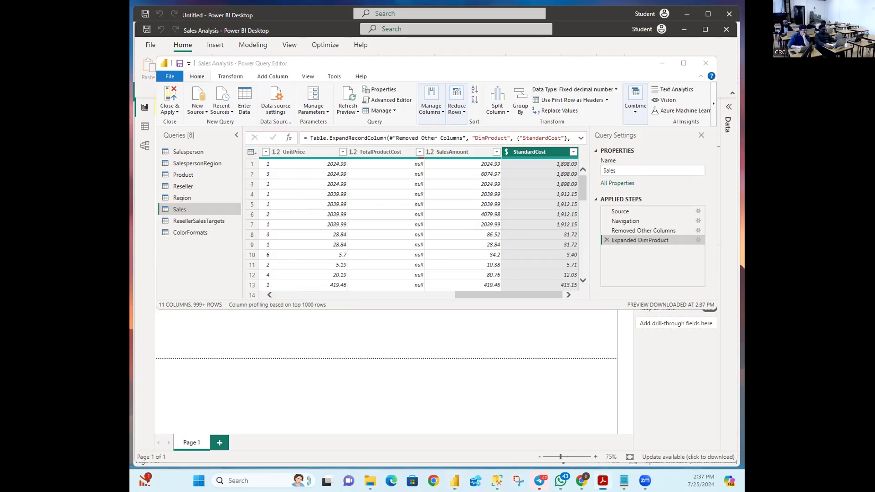
{"action": "key", "text": "alt+Tab"}
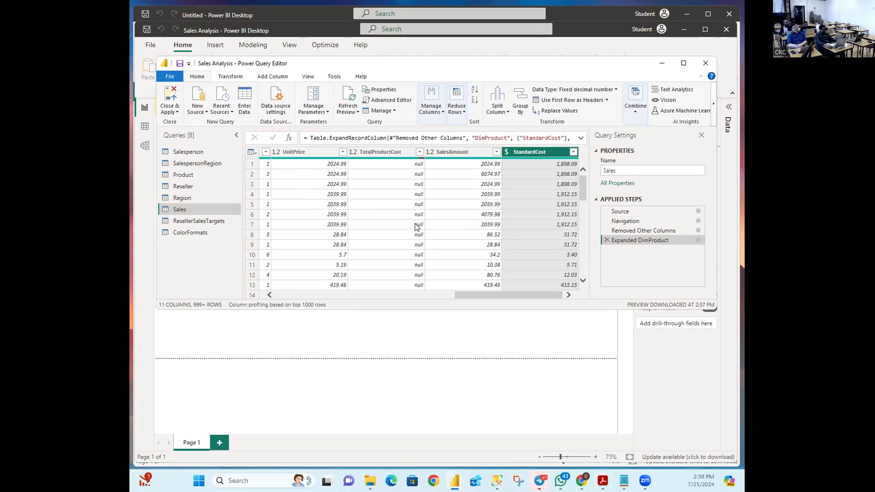
{"action": "left_click_drag", "start_coordinate": [461, 295], "coordinate": [277, 294]}
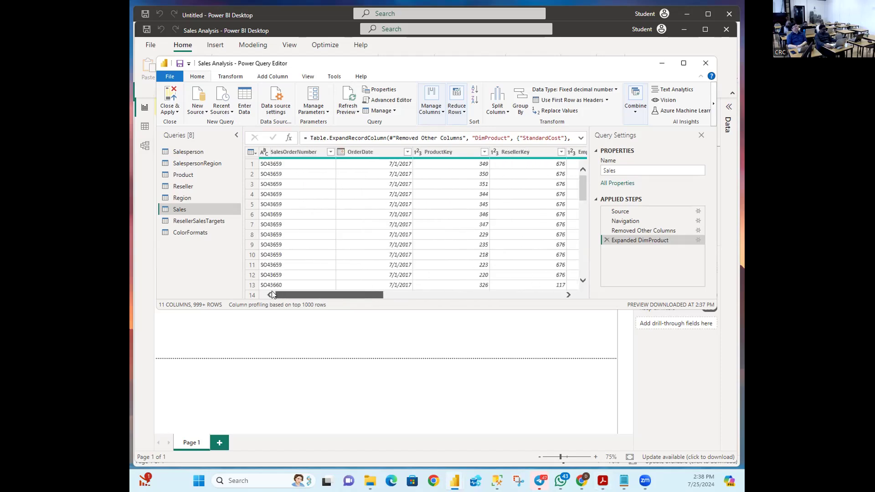
{"action": "left_click_drag", "start_coordinate": [392, 295], "coordinate": [486, 306]}
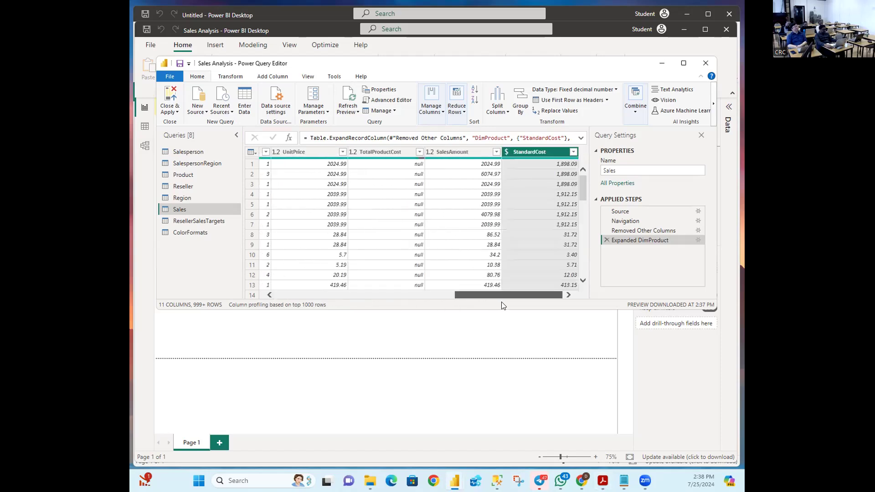
{"action": "left_click", "coordinate": [413, 296]}
{"action": "mouse_move", "coordinate": [473, 302]}
{"action": "left_mouse_down"}
{"action": "mouse_move", "coordinate": [511, 302]}
{"action": "mouse_move", "coordinate": [379, 298]}
{"action": "mouse_move", "coordinate": [480, 301]}
{"action": "left_mouse_up"}
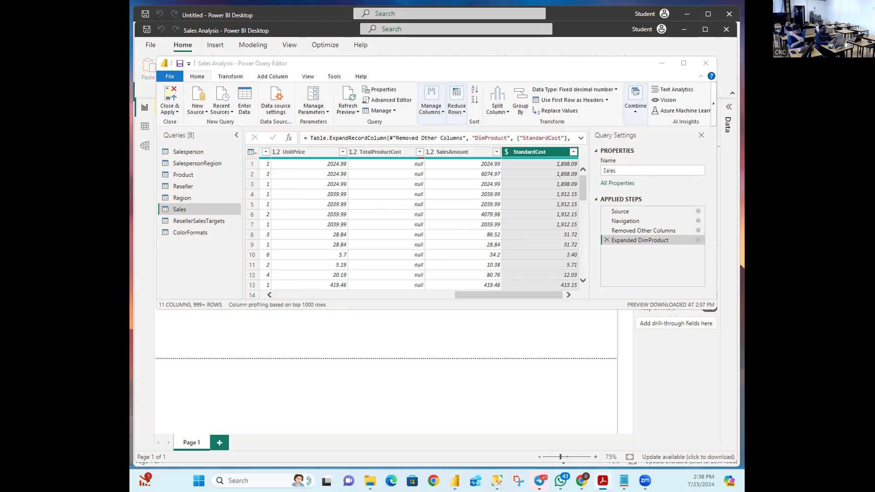
{"action": "left_click", "coordinate": [268, 77]}
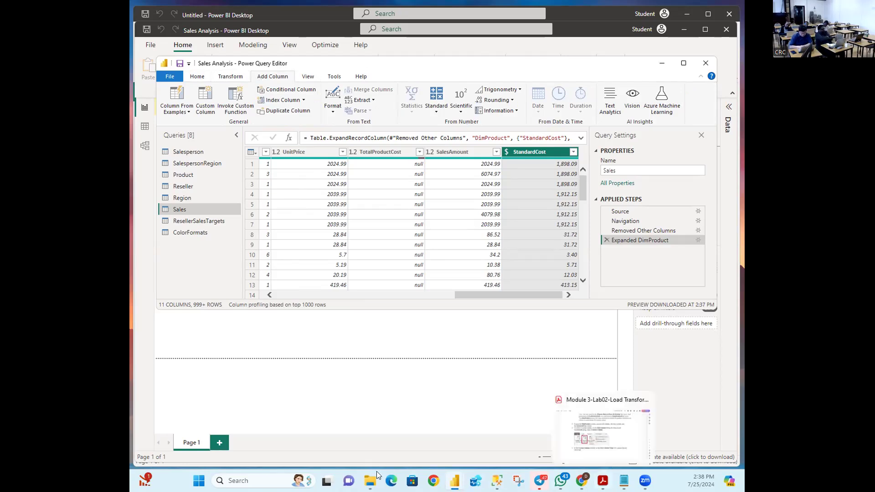
{"action": "key", "text": "alt+Tab"}
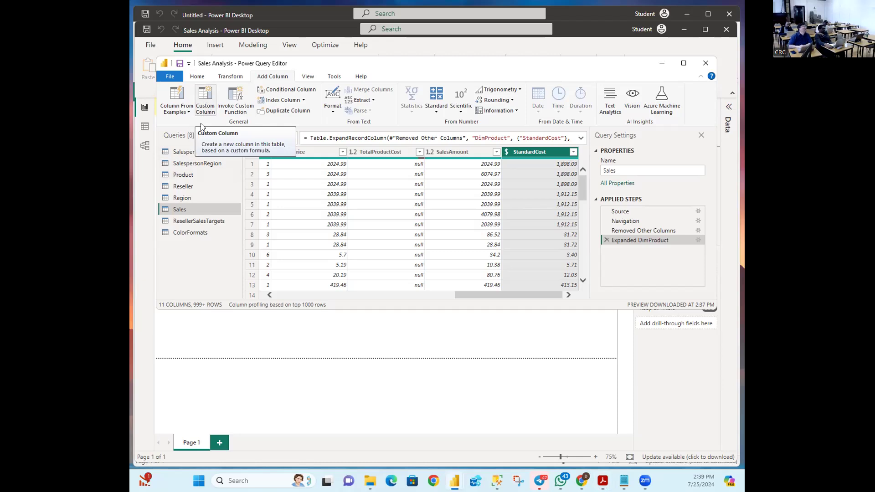
Step: Start a new custom column and name it Cost
{"action": "left_click", "coordinate": [204, 94]}
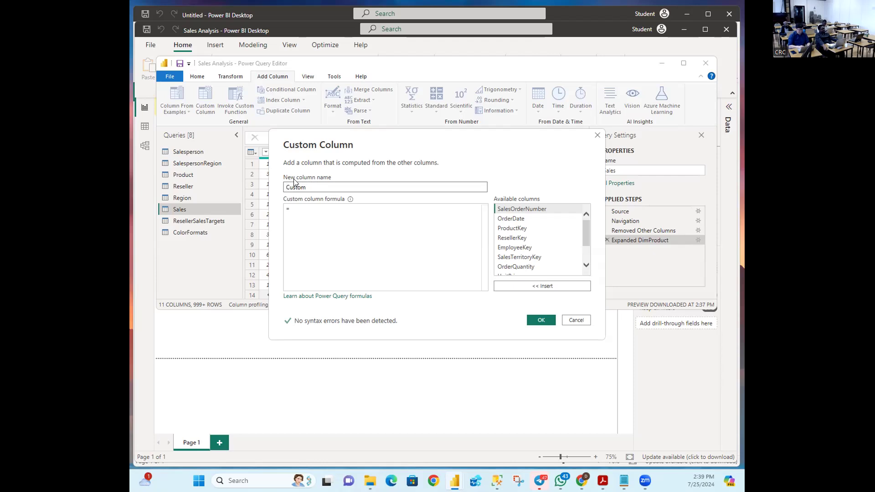
{"action": "key", "text": "BackSpace"}
{"action": "key", "text": "BackSpace"}
{"action": "key", "text": "BackSpace"}
{"action": "key", "text": "BackSpace"}
{"action": "key", "text": "BackSpace"}
{"action": "type", "text": "ost"}
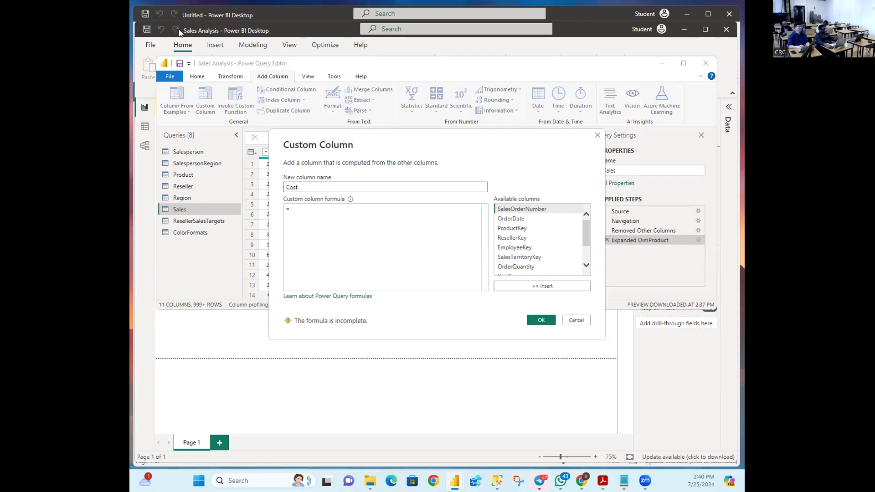
Step: Begin the Cost formula with 'if [TotalProductCost]'
{"action": "left_click", "coordinate": [326, 210]}
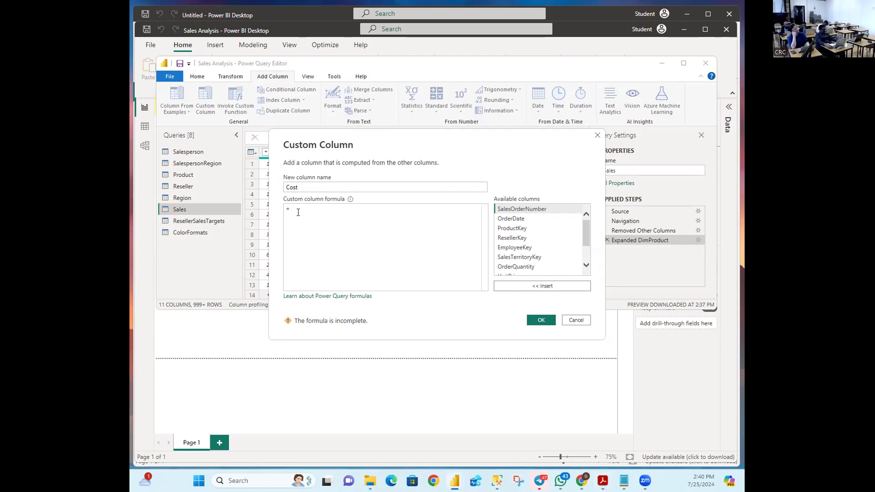
{"action": "type", "text": "if"}
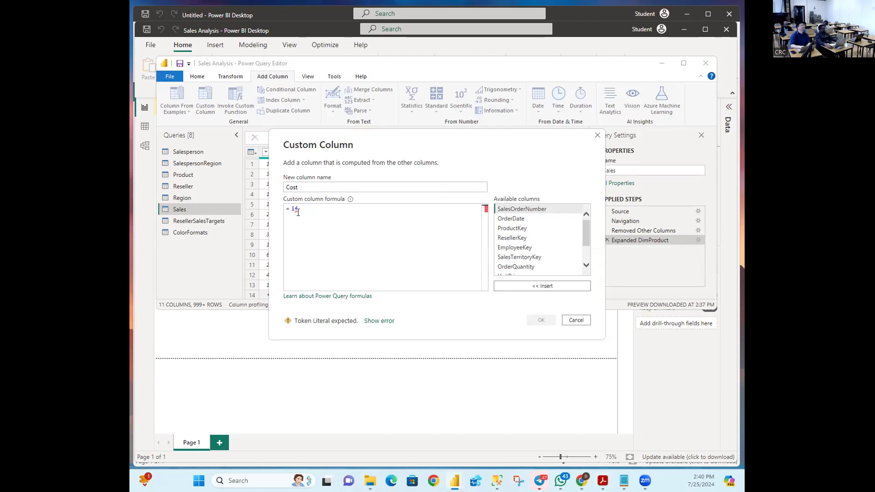
{"action": "type", "text": "{"}
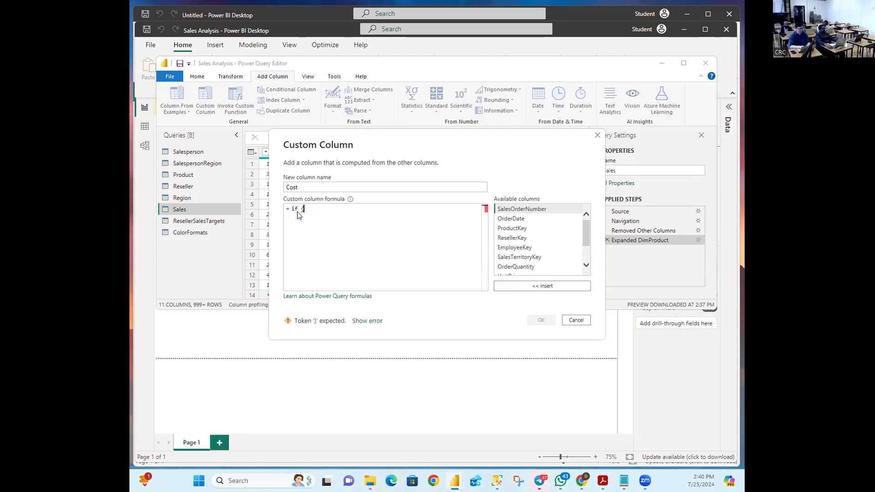
{"action": "key", "text": "BackSpace"}
{"action": "type", "text": "["}
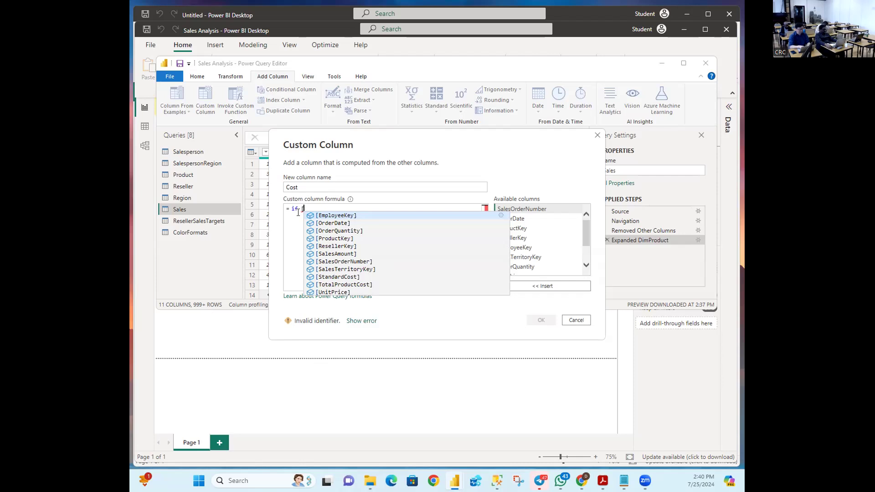
{"action": "type", "text": "T"}
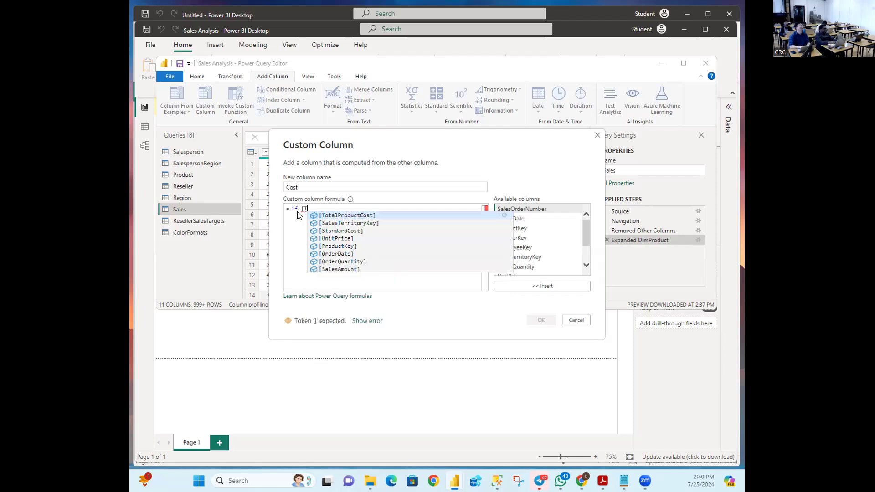
{"action": "left_click", "coordinate": [330, 216]}
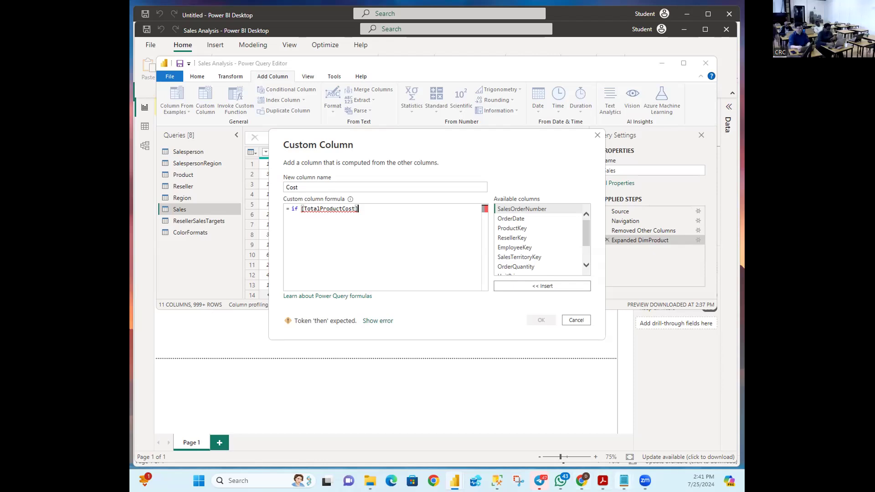
{"action": "mouse_move", "coordinate": [624, 481]}
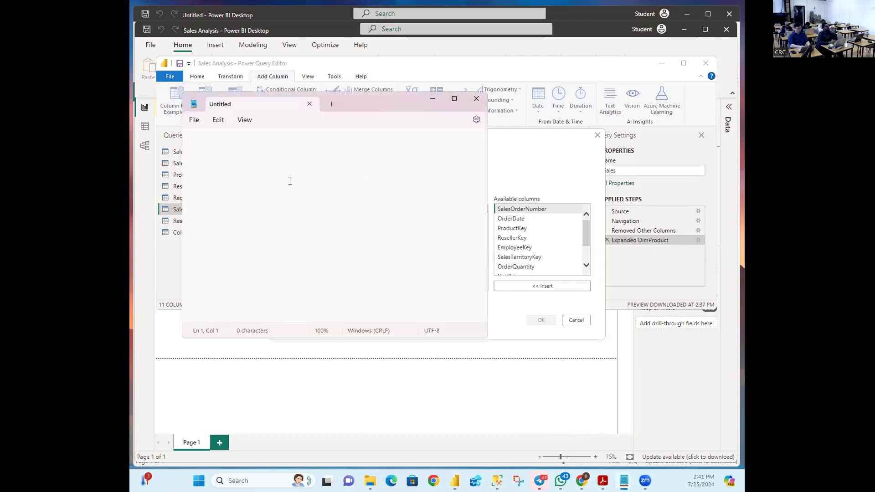
Step: Try a test word in the blank note, browse its menus, zoom in, and move the window aside
{"action": "scroll", "coordinate": [290, 182], "scroll_direction": "down", "scroll_amount": 3}
{"action": "scroll", "coordinate": [290, 183], "scroll_direction": "up", "scroll_amount": 4}
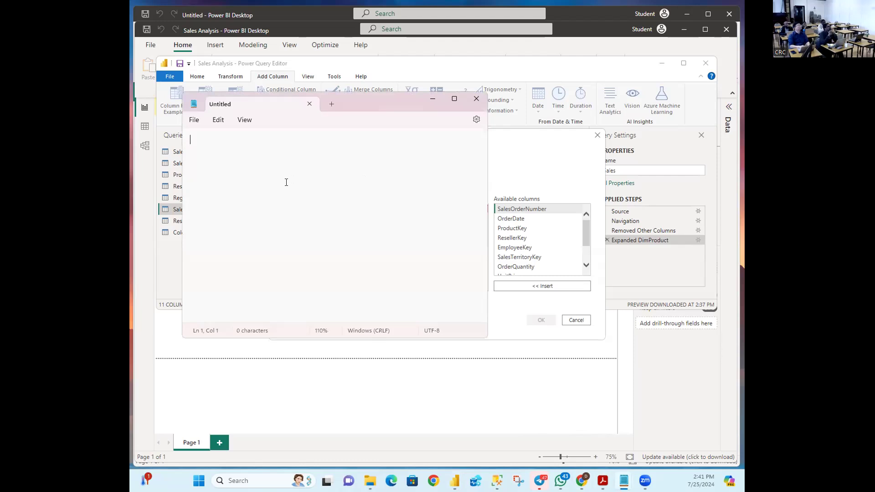
{"action": "type", "text": "if"}
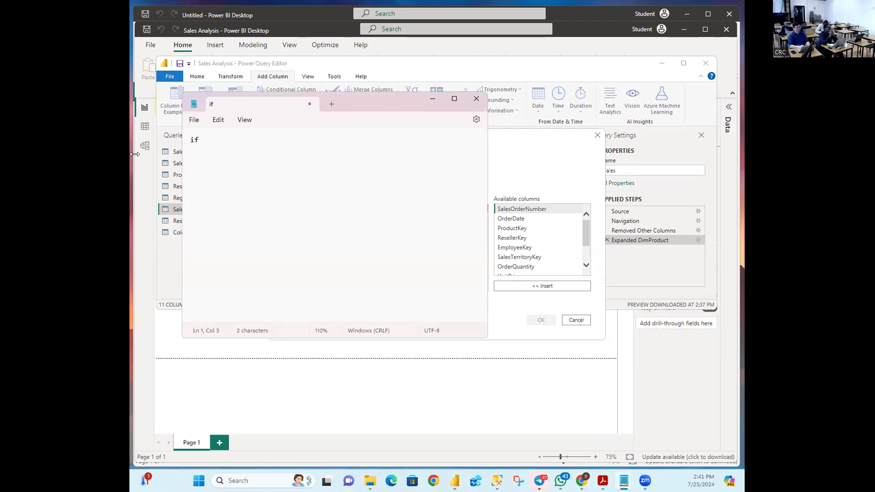
{"action": "key", "text": "BackSpace"}
{"action": "key", "text": "BackSpace"}
{"action": "left_click", "coordinate": [195, 122]}
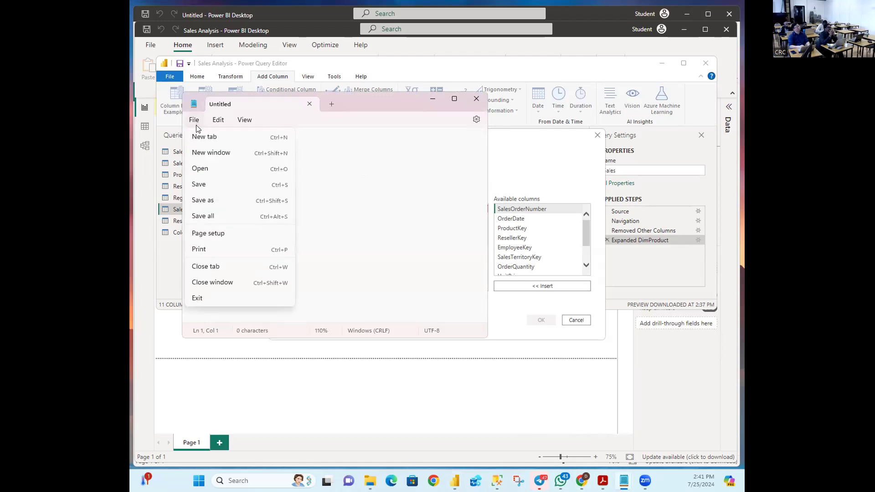
{"action": "left_click", "coordinate": [213, 125]}
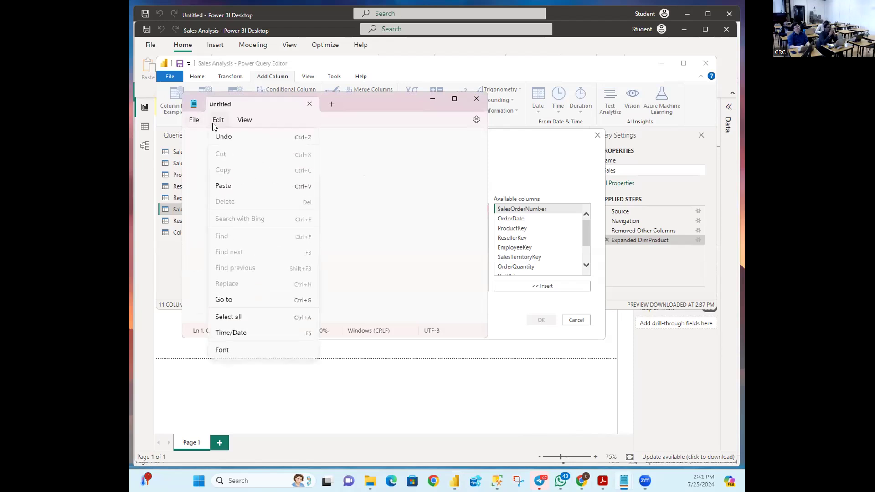
{"action": "left_click", "coordinate": [238, 125]}
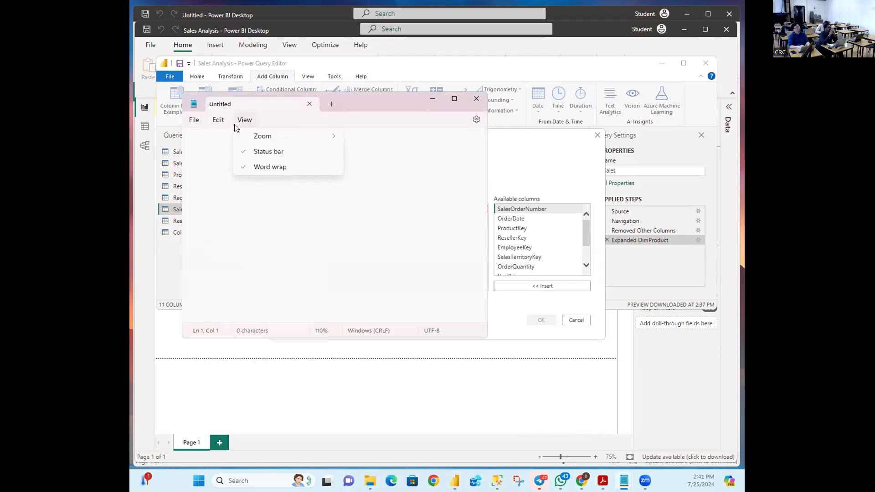
{"action": "left_click", "coordinate": [199, 126]}
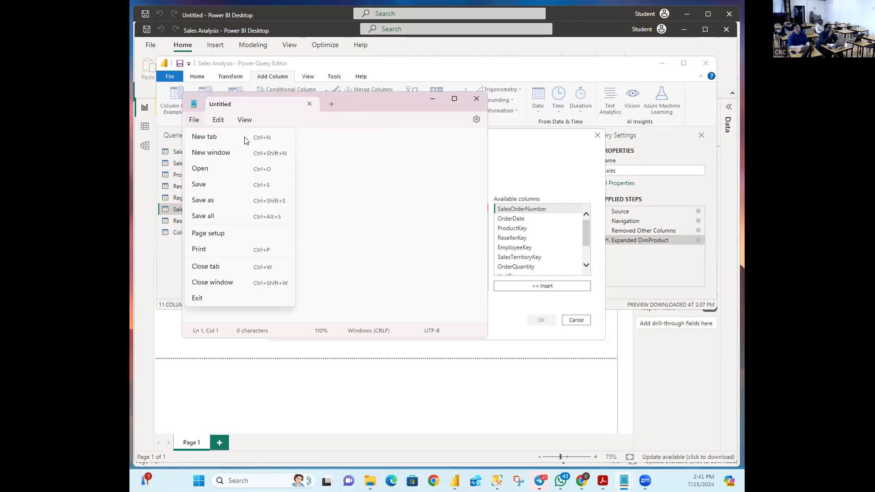
{"action": "left_click", "coordinate": [314, 147]}
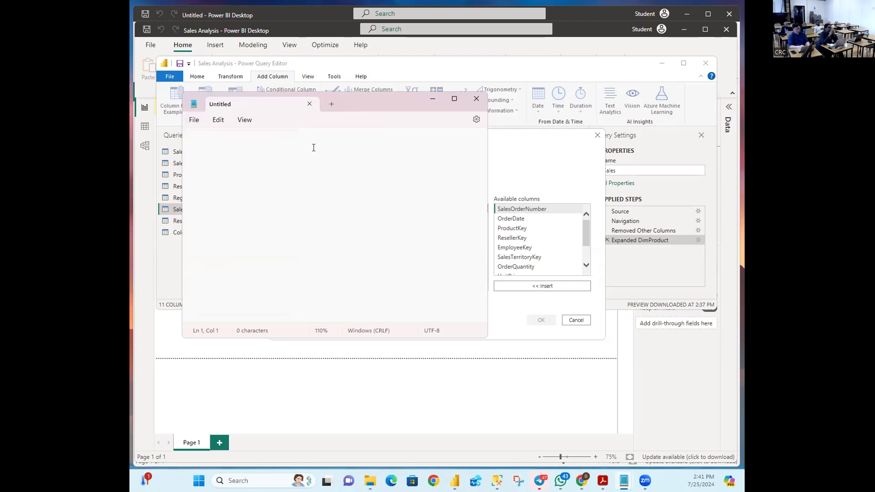
{"action": "key", "text": "ctrl+plus"}
{"action": "key", "text": "ctrl+plus"}
{"action": "left_click_drag", "start_coordinate": [387, 108], "coordinate": [479, 135]}
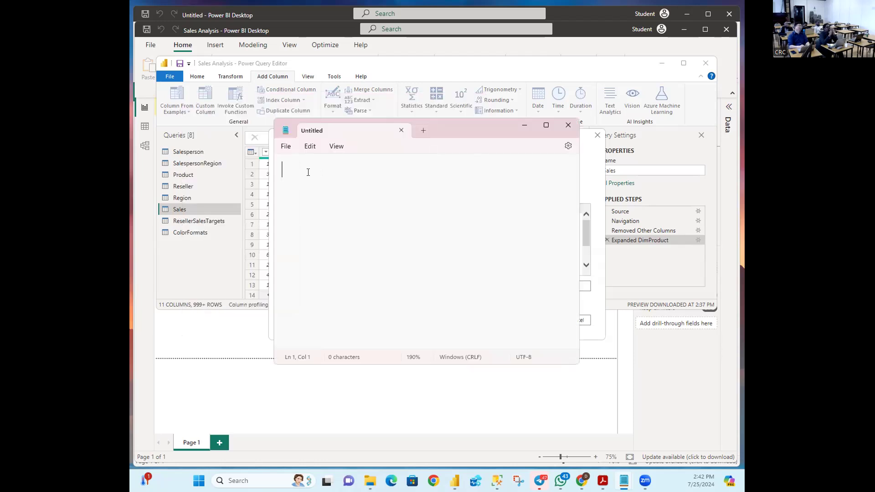
Step: Type 'if [TotalProductCost] = null then [Order' in the note, fixing the lowercase q
{"action": "type", "text": "if"}
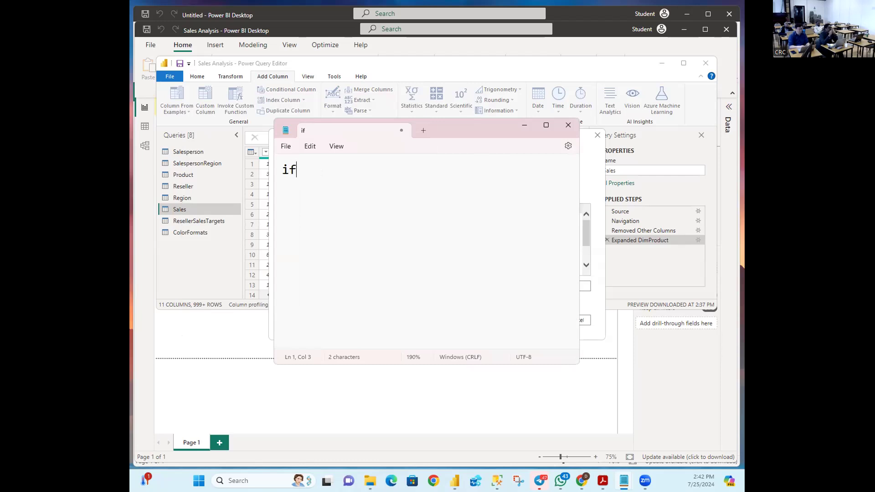
{"action": "key", "text": "alt+Tab"}
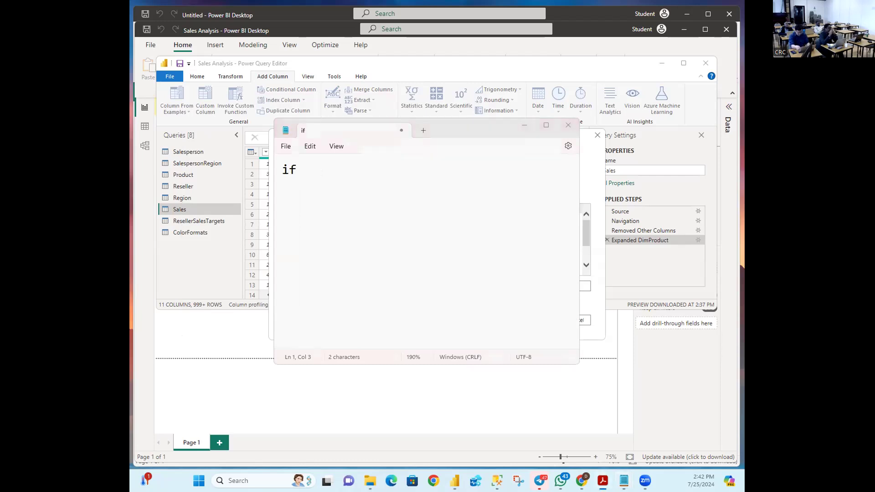
{"action": "left_click", "coordinate": [333, 184]}
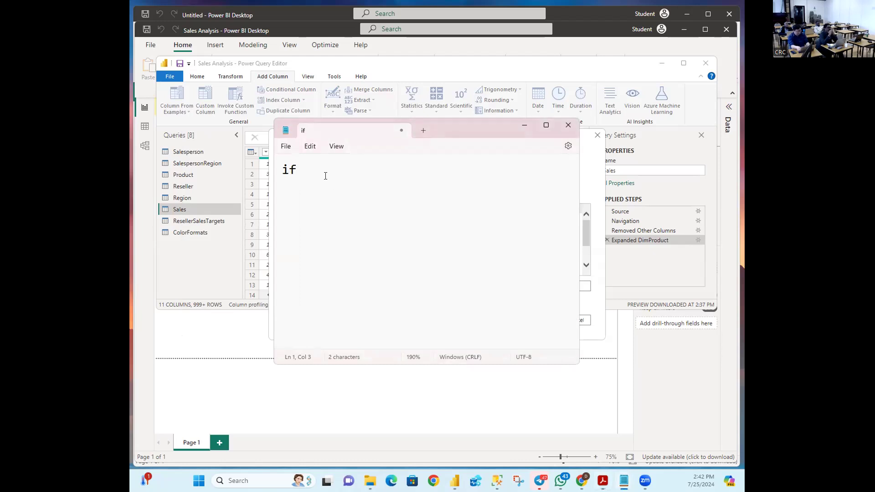
{"action": "type", "text": "["}
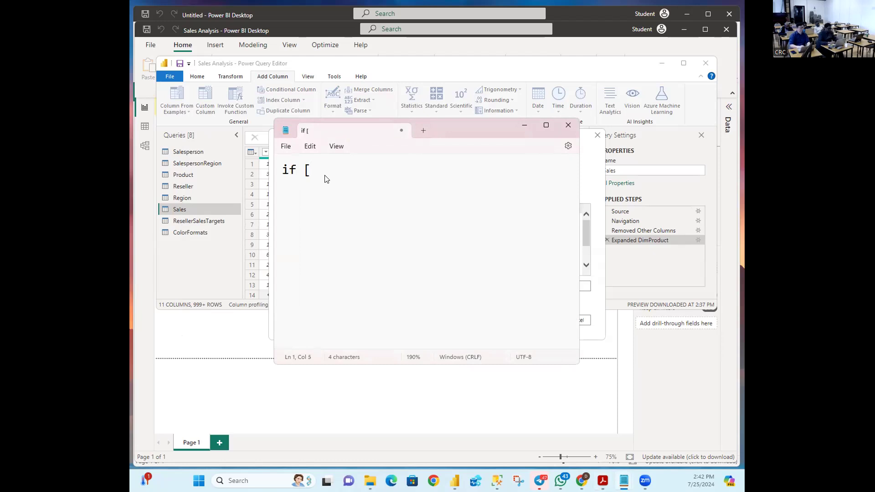
{"action": "type", "text": "TotalProductCost"}
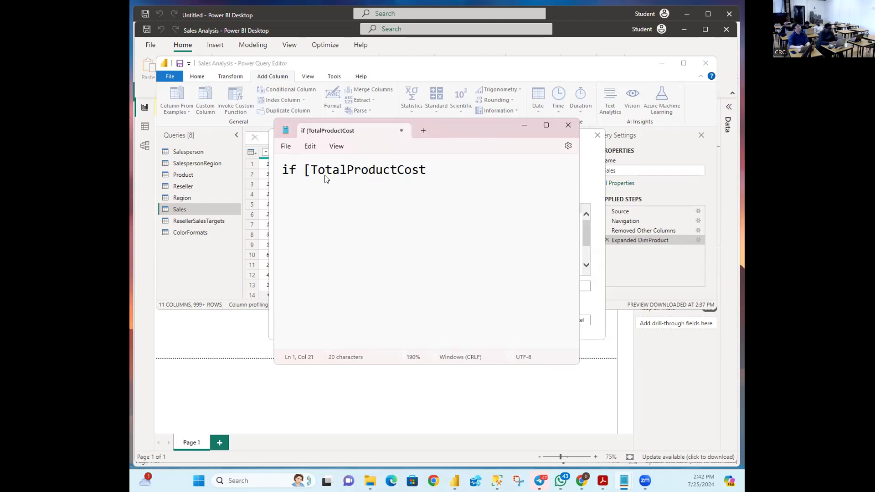
{"action": "type", "text": "]"}
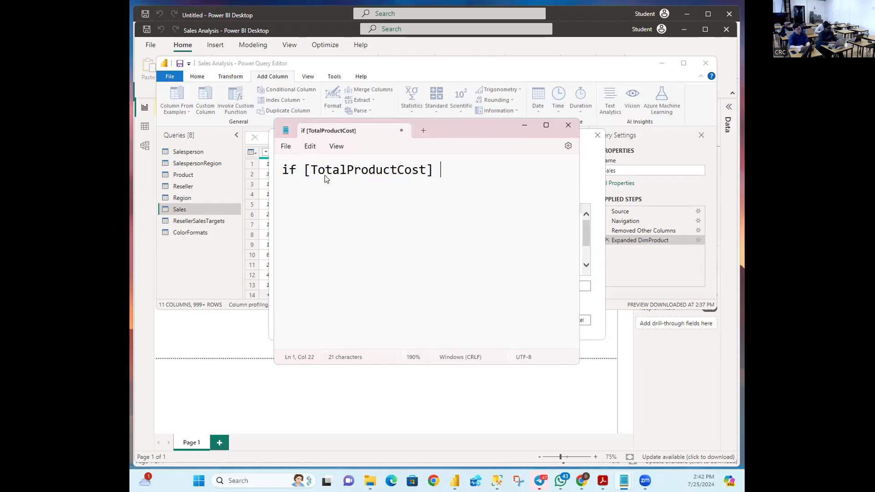
{"action": "type", "text": " = null"}
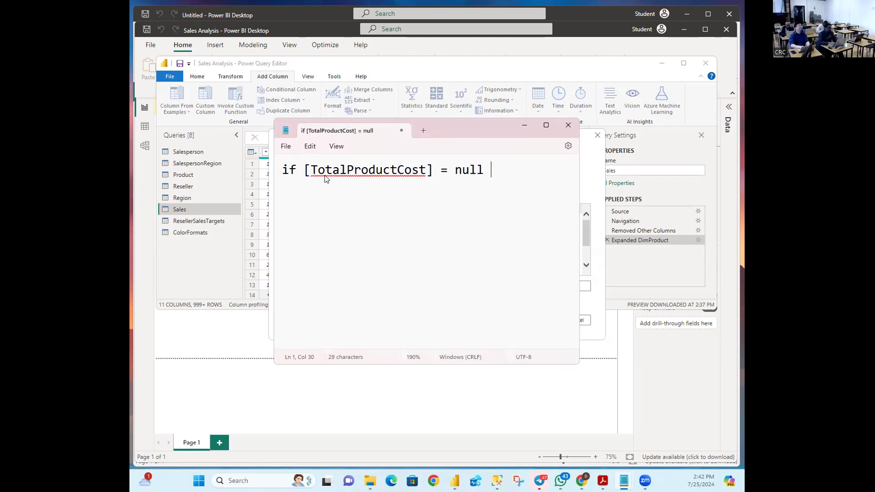
{"action": "type", "text": " then "}
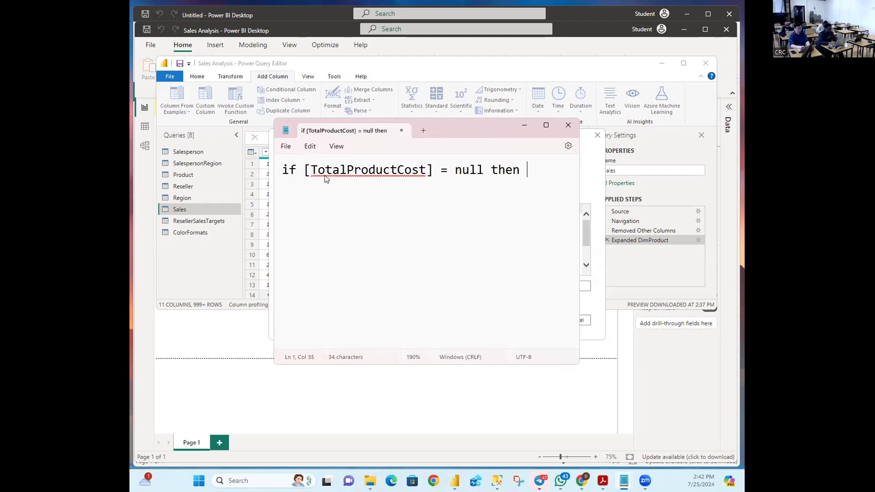
{"action": "type", "text": "[Order"}
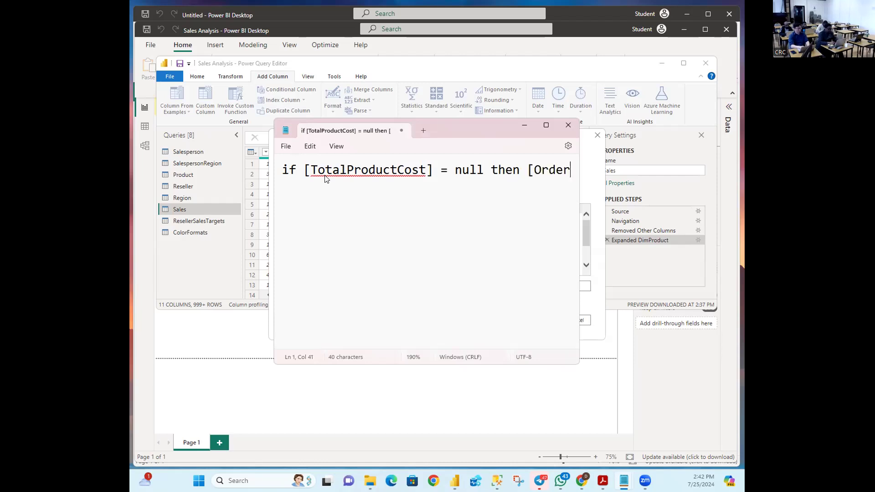
{"action": "type", "text": "q"}
{"action": "key", "text": "BackSpace"}
Step: Finish with 'Quantity] * [StandardCost] else [TotalProdctCost]' and select the whole formula
{"action": "type", "text": "Quant"}
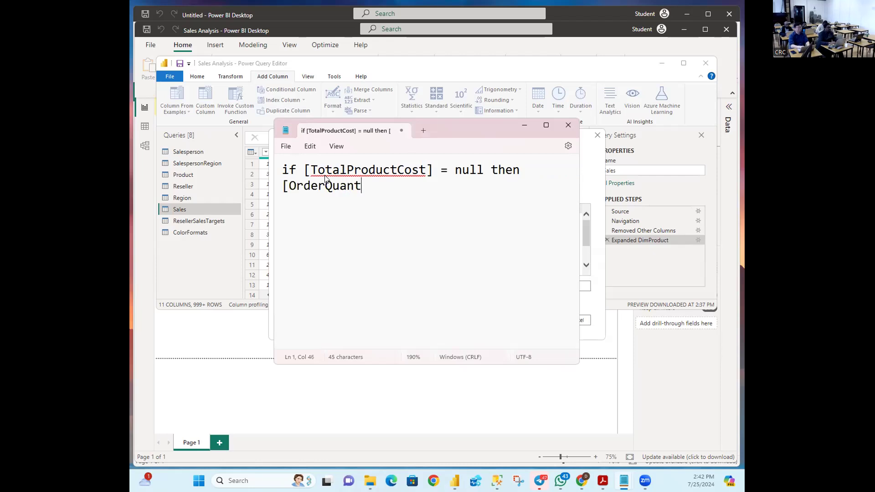
{"action": "type", "text": "ity]"}
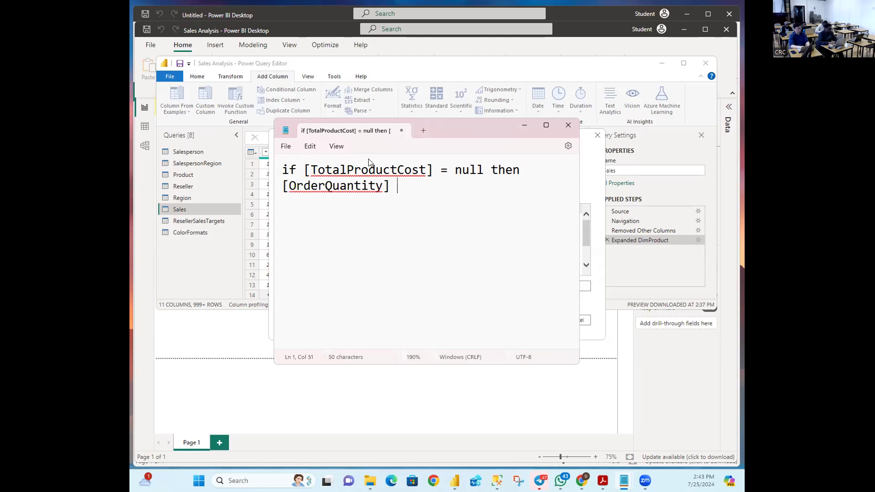
{"action": "type", "text": " * [Standard"}
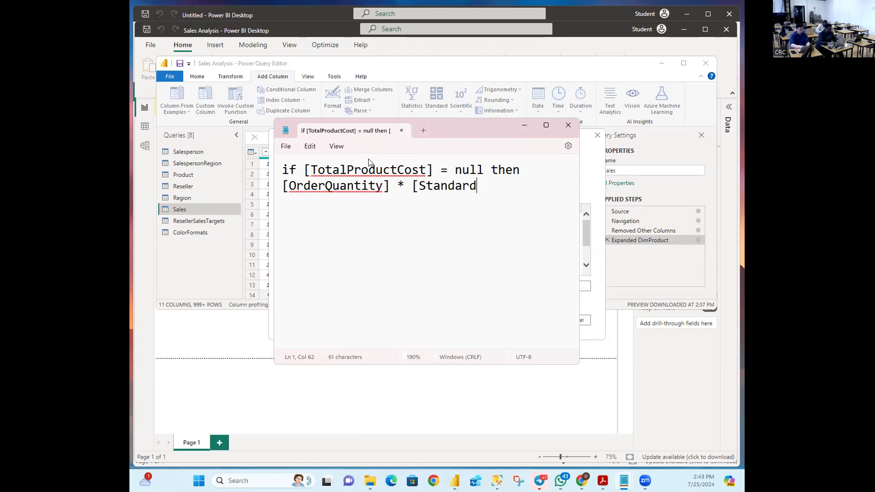
{"action": "type", "text": "Cos"}
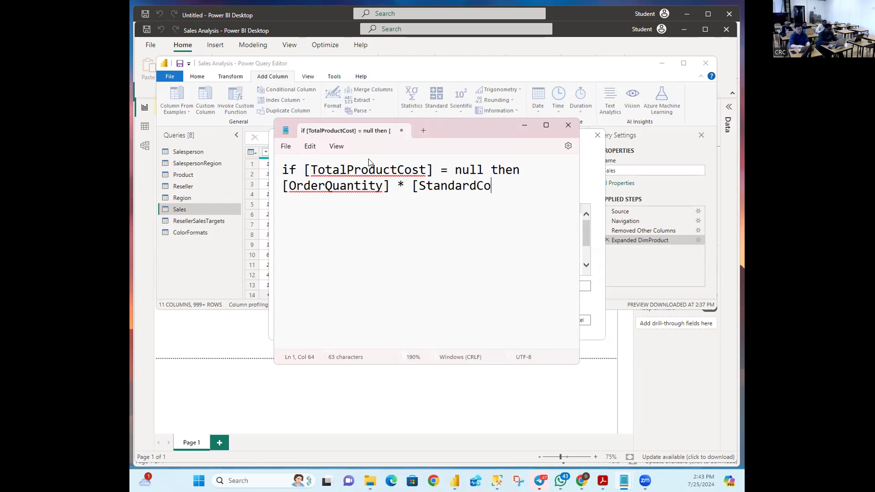
{"action": "type", "text": "t] el"}
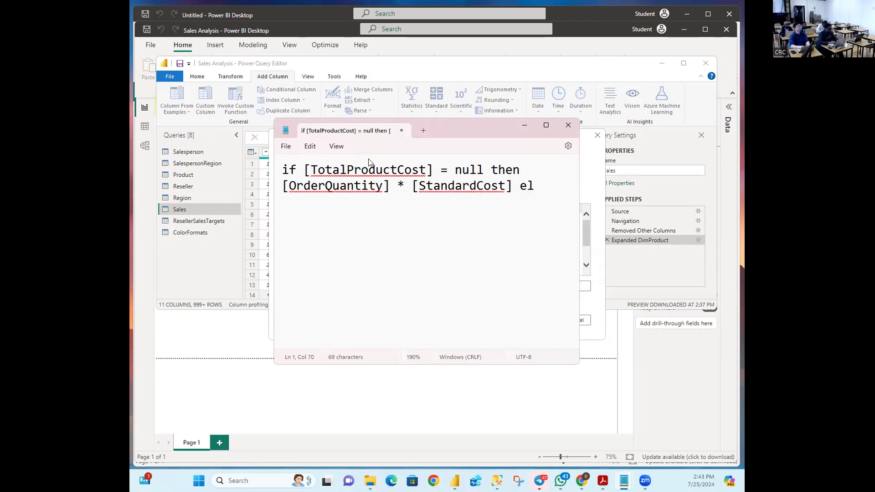
{"action": "type", "text": "se"}
{"action": "type", "text": " [To"}
{"action": "type", "text": "ta"}
{"action": "type", "text": "lPro"}
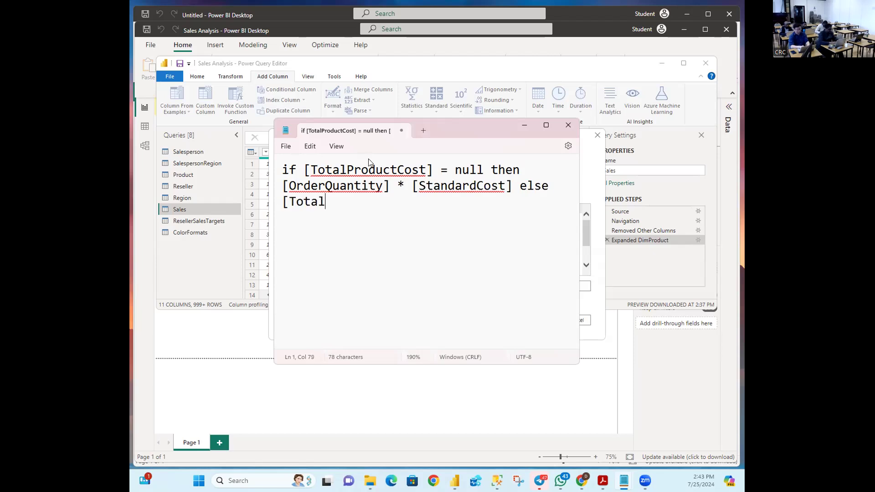
{"action": "type", "text": "dct"}
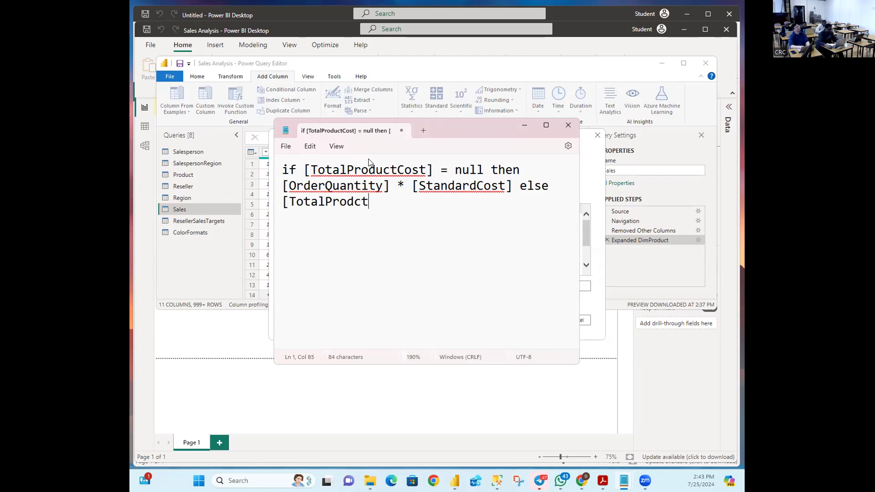
{"action": "type", "text": "Cost]"}
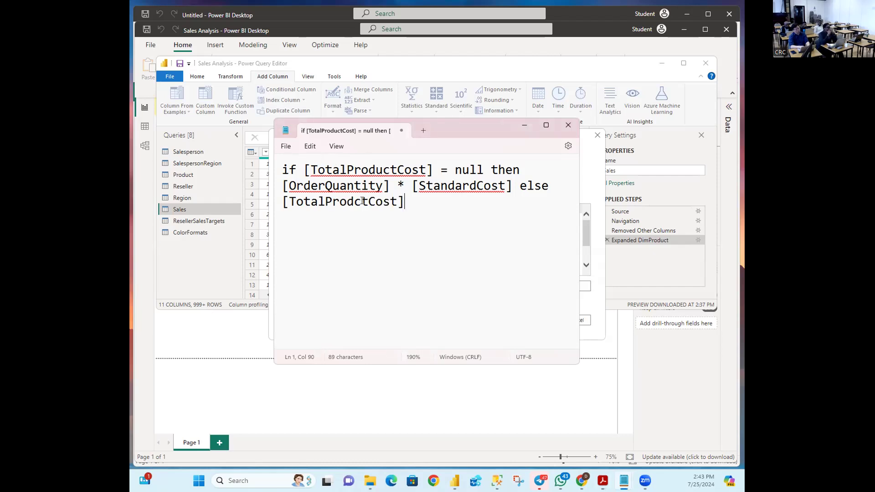
{"action": "left_click_drag", "start_coordinate": [401, 202], "coordinate": [282, 173]}
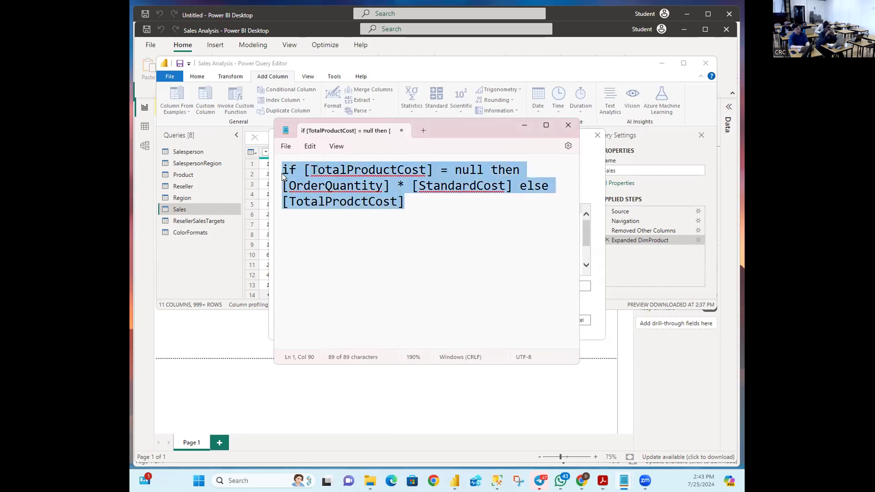
Step: Copy the drafted formula and briefly check the Custom Column dialog before returning to Notepad
{"action": "right_click", "coordinate": [315, 175]}
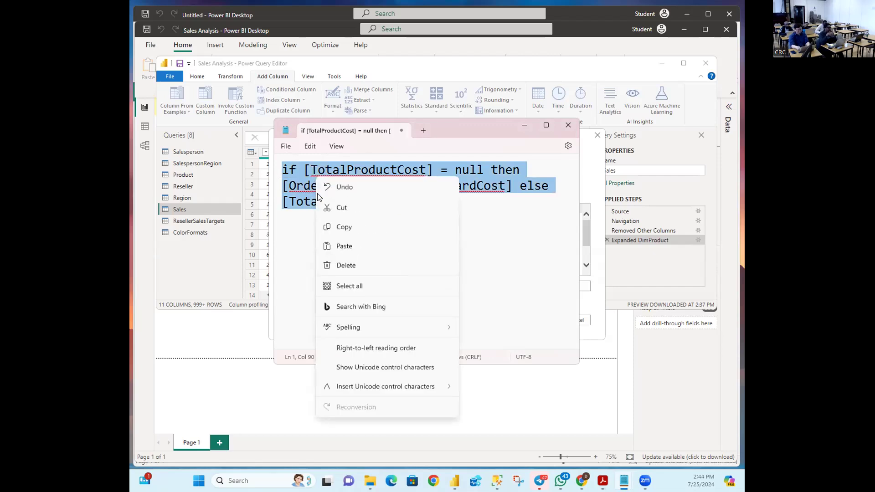
{"action": "left_click", "coordinate": [335, 227]}
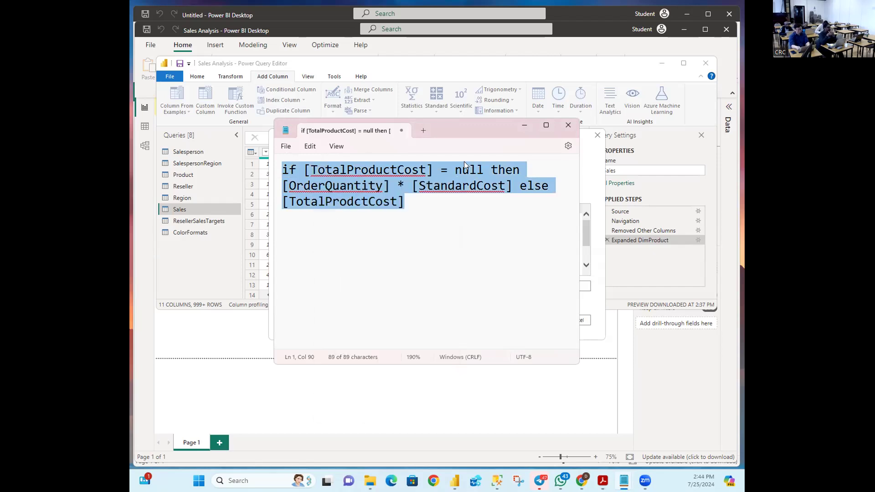
{"action": "left_click", "coordinate": [523, 125]}
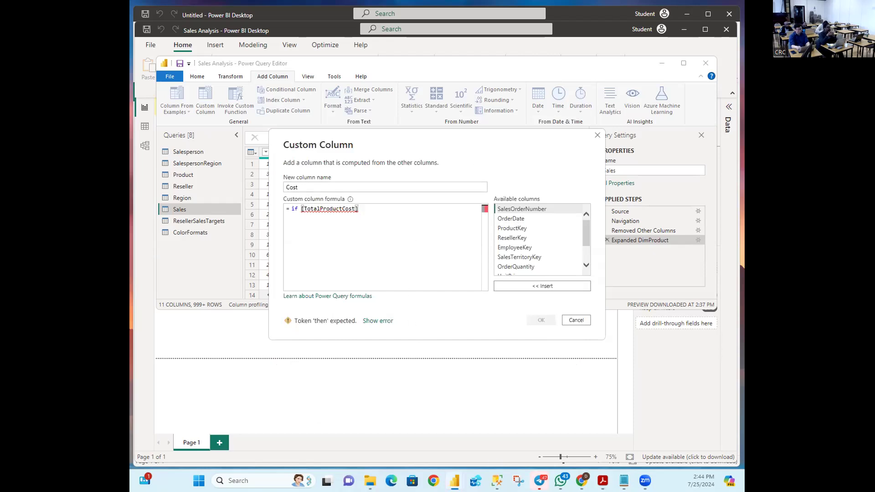
{"action": "mouse_move", "coordinate": [624, 481]}
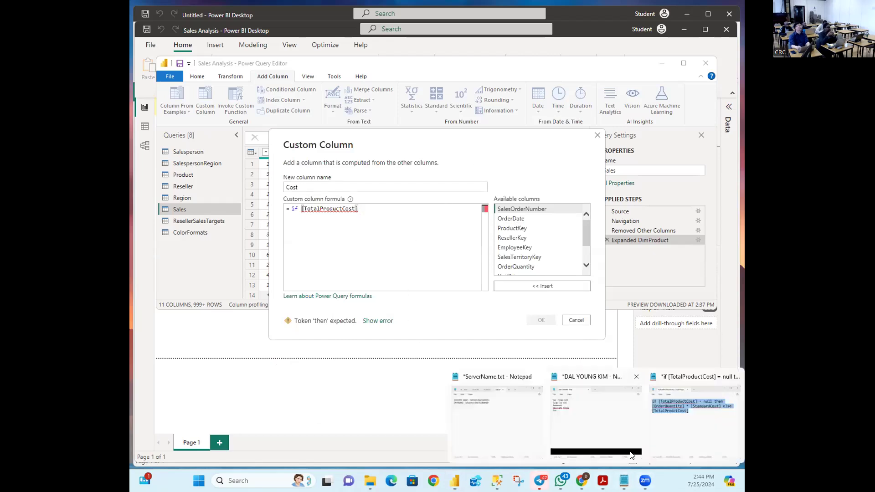
{"action": "left_click", "coordinate": [684, 424]}
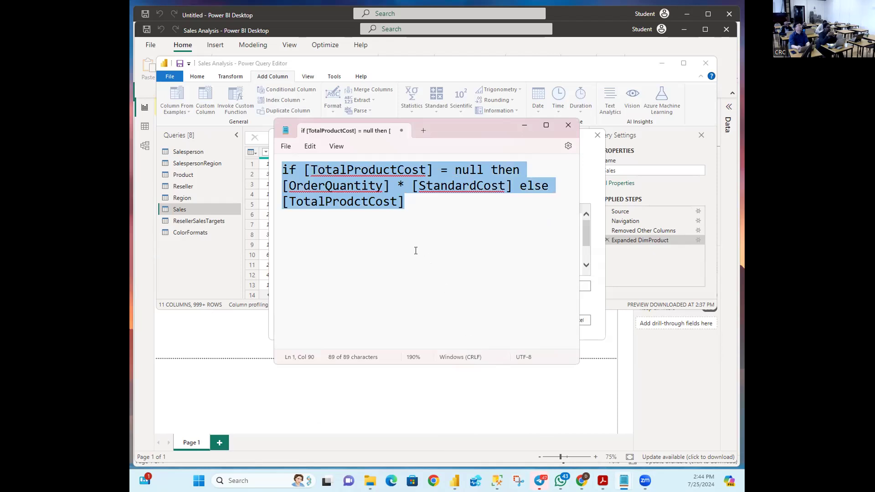
Step: Correct the misspelling to TotalProductCost and copy the corrected formula
{"action": "left_click", "coordinate": [360, 202]}
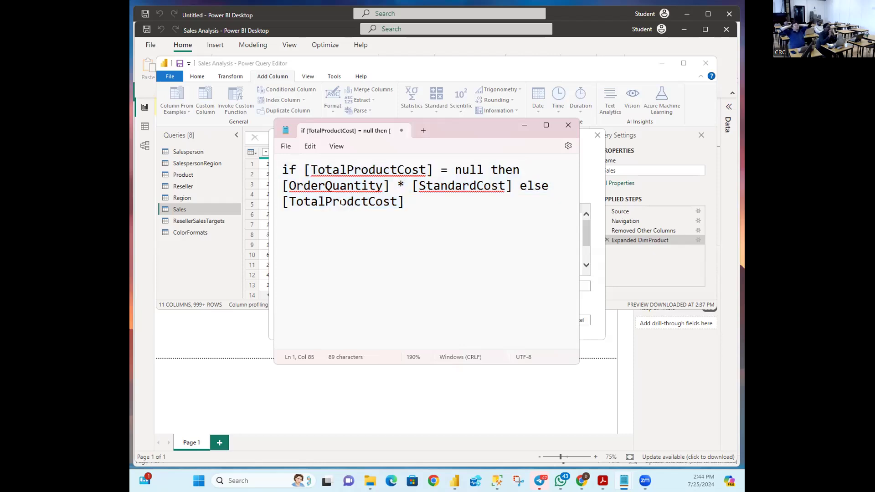
{"action": "left_click", "coordinate": [353, 202]}
{"action": "type", "text": "u"}
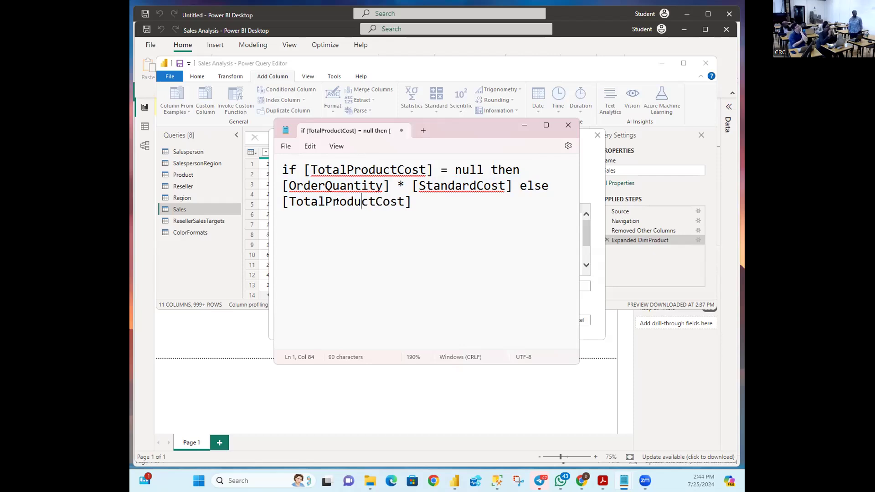
{"action": "left_click", "coordinate": [426, 207]}
{"action": "left_click_drag", "start_coordinate": [425, 207], "coordinate": [271, 176]}
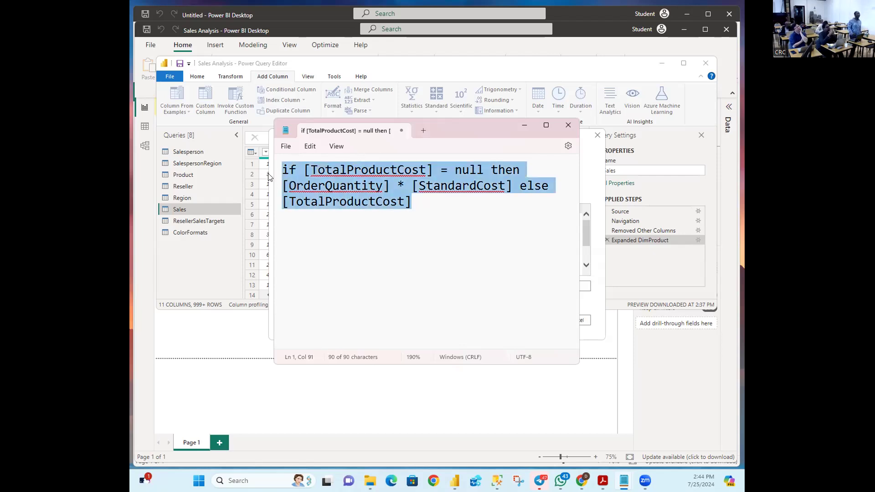
{"action": "right_click", "coordinate": [314, 182]}
{"action": "left_click", "coordinate": [341, 232]}
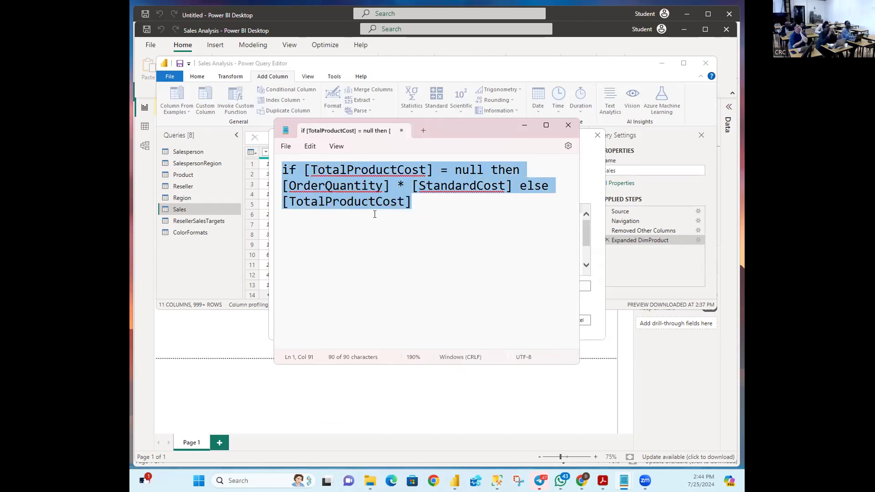
Step: Replace the Cost column's old formula with the pasted corrected one
{"action": "left_click", "coordinate": [519, 128]}
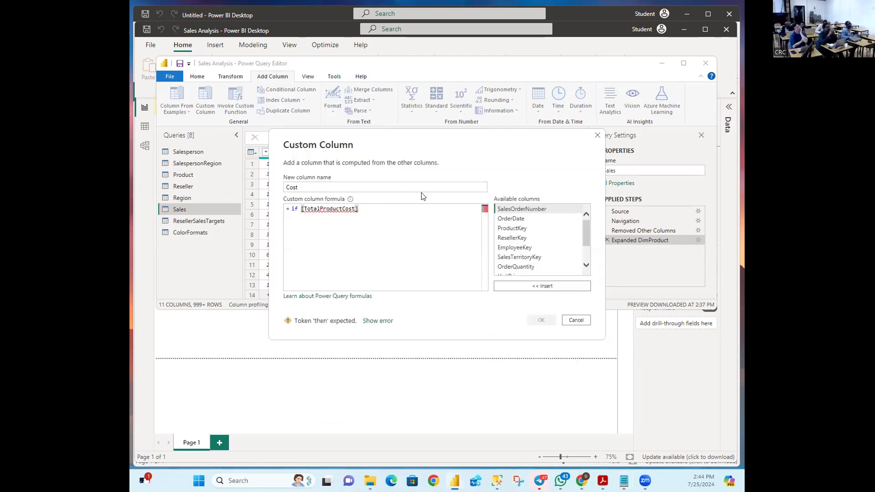
{"action": "left_click", "coordinate": [371, 213]}
{"action": "key", "text": "BackSpace"}
{"action": "key", "text": "BackSpace"}
{"action": "key", "text": "BackSpace"}
{"action": "key", "text": "BackSpace"}
{"action": "key", "text": "BackSpace"}
{"action": "key", "text": "BackSpace"}
{"action": "key", "text": "BackSpace"}
{"action": "key", "text": "BackSpace"}
{"action": "key", "text": "BackSpace"}
{"action": "key", "text": "BackSpace"}
{"action": "key", "text": "BackSpace"}
{"action": "key", "text": "BackSpace"}
{"action": "key", "text": "BackSpace"}
{"action": "key", "text": "BackSpace"}
{"action": "key", "text": "BackSpace"}
{"action": "key", "text": "BackSpace"}
{"action": "key", "text": "BackSpace"}
{"action": "key", "text": "BackSpace"}
{"action": "key", "text": "BackSpace"}
{"action": "key", "text": "BackSpace"}
{"action": "key", "text": "BackSpace"}
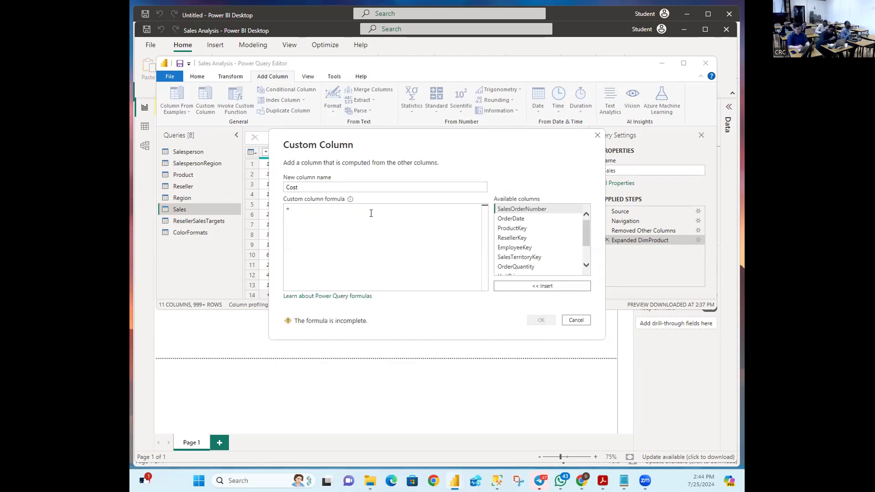
{"action": "key", "text": "ctrl+v"}
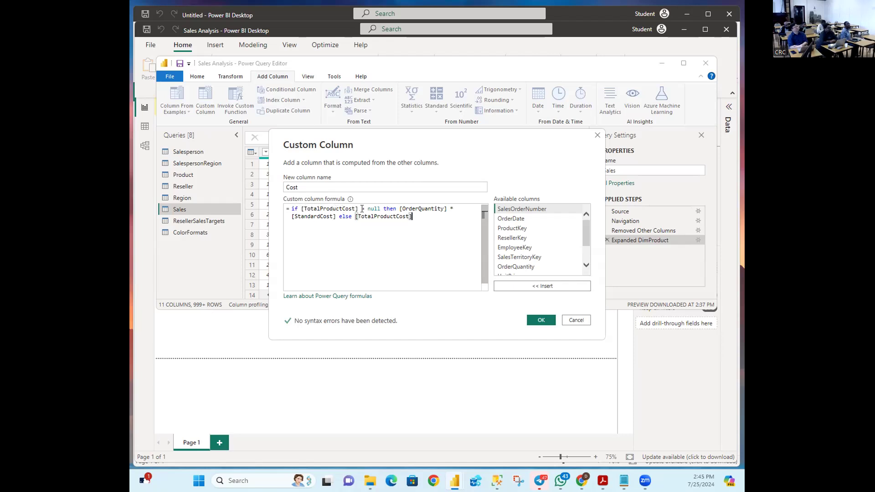
Step: Select the '[TotalProductCost] = null' condition in the Cost formula and confirm no syntax errors
{"action": "left_click_drag", "start_coordinate": [380, 207], "coordinate": [291, 209]}
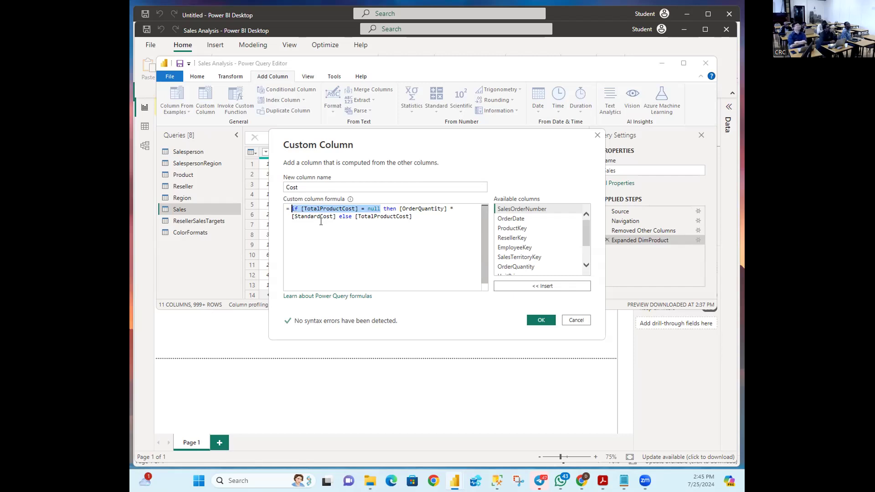
{"action": "left_click", "coordinate": [392, 209]}
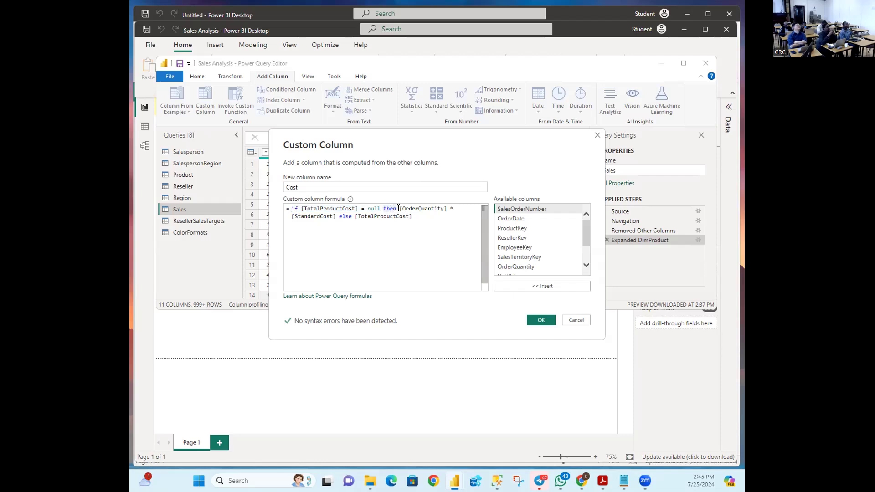
{"action": "left_click_drag", "start_coordinate": [400, 209], "coordinate": [454, 208]}
{"action": "left_click_drag", "start_coordinate": [362, 210], "coordinate": [336, 217]}
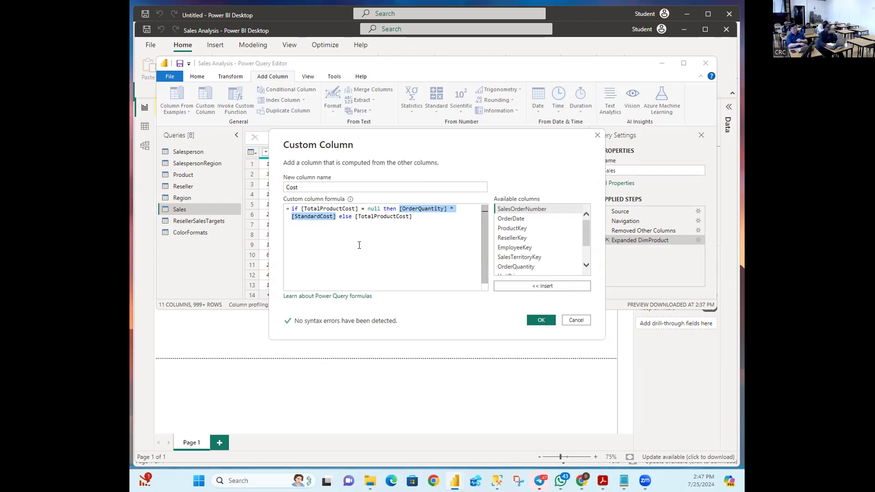
{"action": "left_click", "coordinate": [541, 320]}
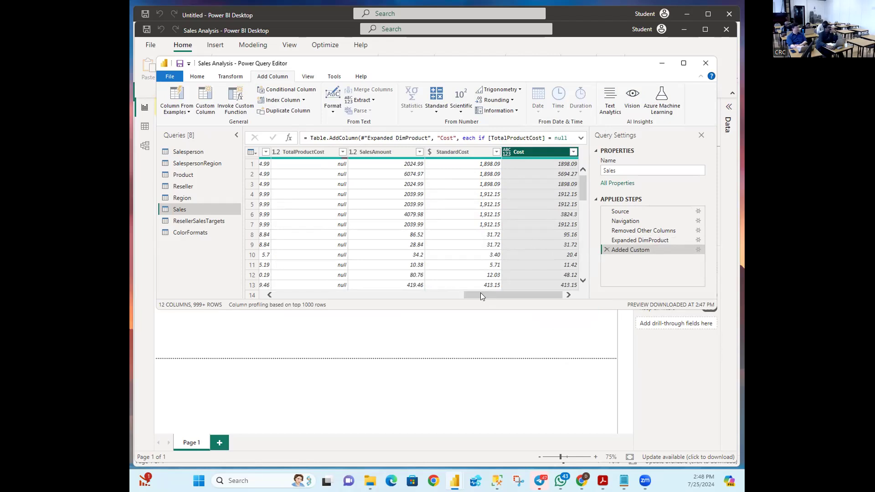
{"action": "left_click_drag", "start_coordinate": [483, 292], "coordinate": [538, 293]}
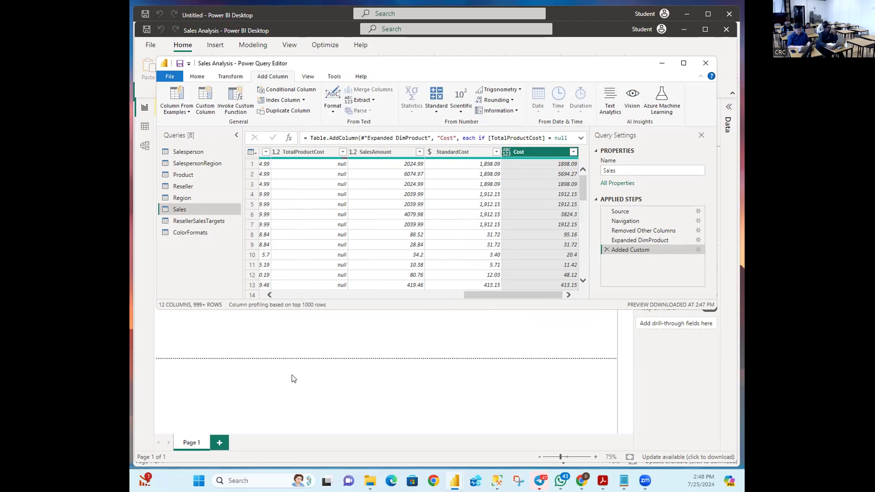
{"action": "left_click_drag", "start_coordinate": [470, 295], "coordinate": [408, 295]}
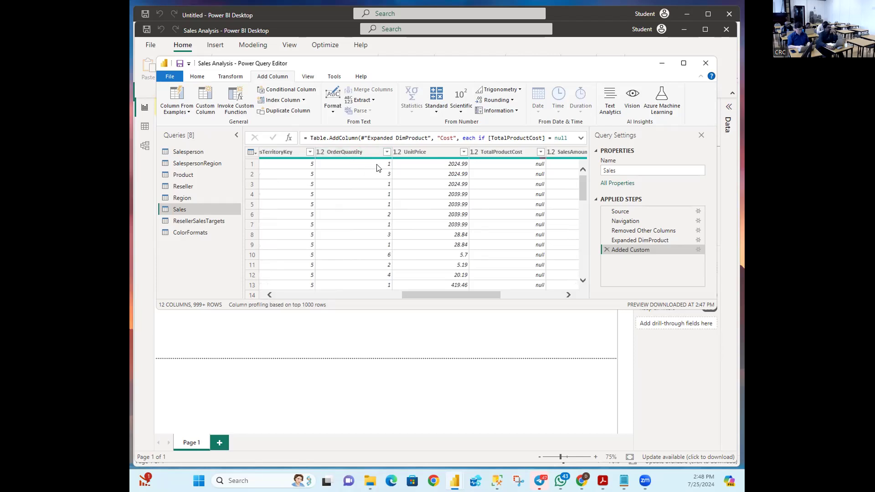
{"action": "left_click_drag", "start_coordinate": [459, 294], "coordinate": [527, 301]}
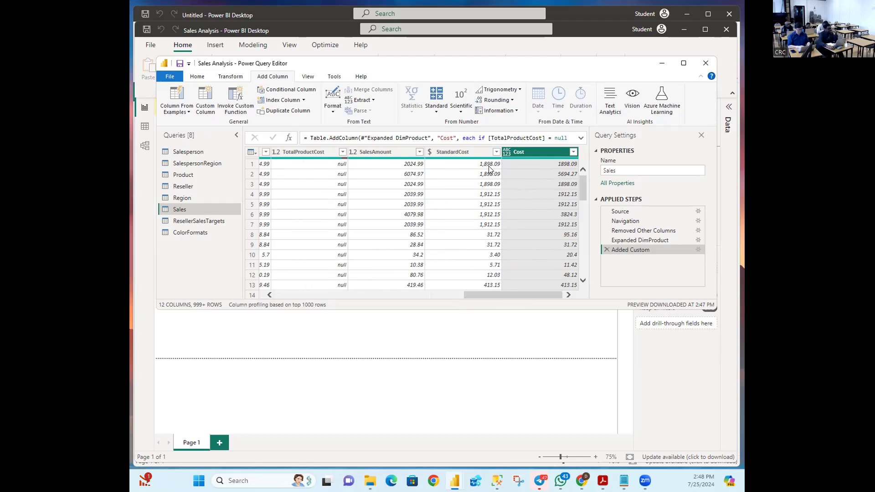
{"action": "left_click_drag", "start_coordinate": [472, 294], "coordinate": [405, 292]}
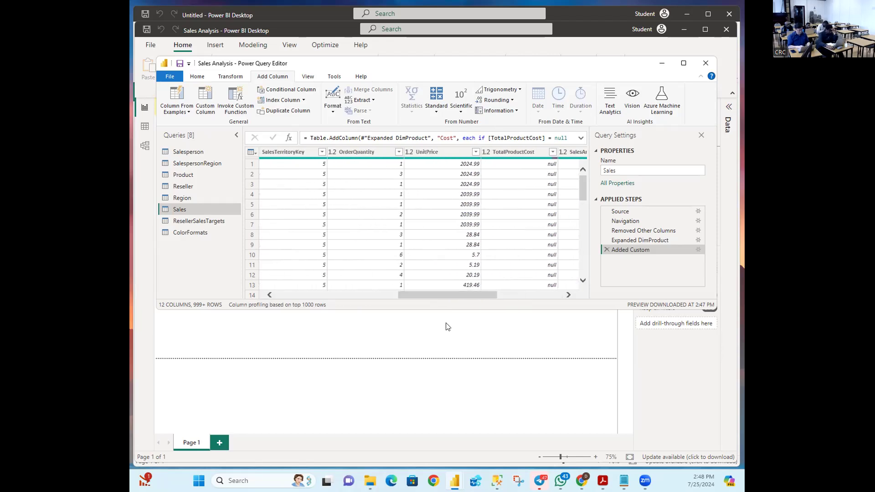
{"action": "left_click_drag", "start_coordinate": [445, 295], "coordinate": [568, 306]}
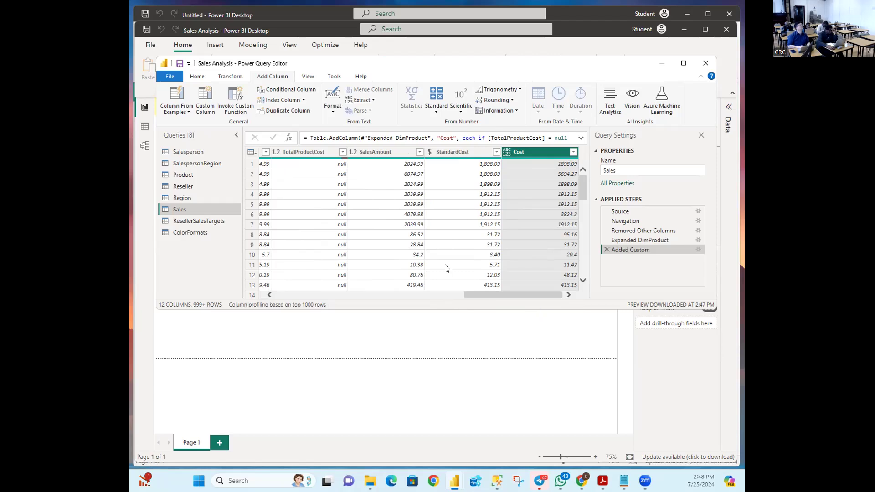
Step: Compare row 2's null TotalProductCost and row 78's 1912.15 with their Cost values
{"action": "left_click", "coordinate": [335, 175]}
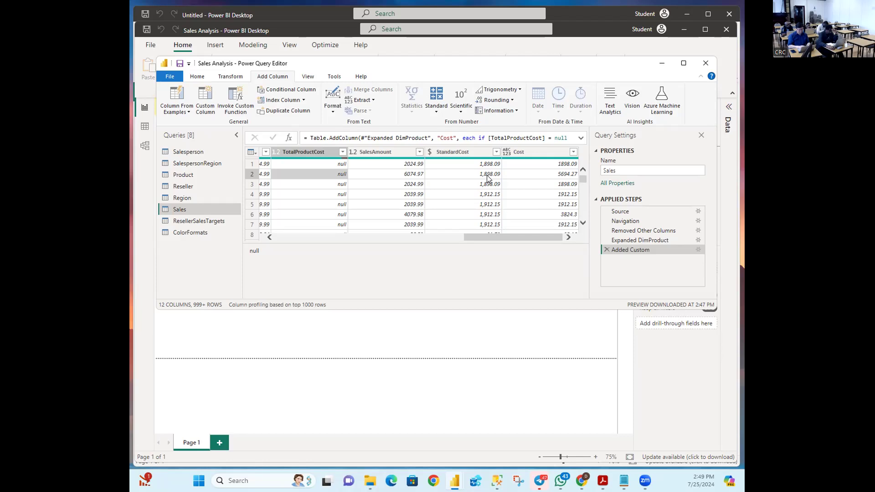
{"action": "left_click_drag", "start_coordinate": [491, 234], "coordinate": [419, 226]}
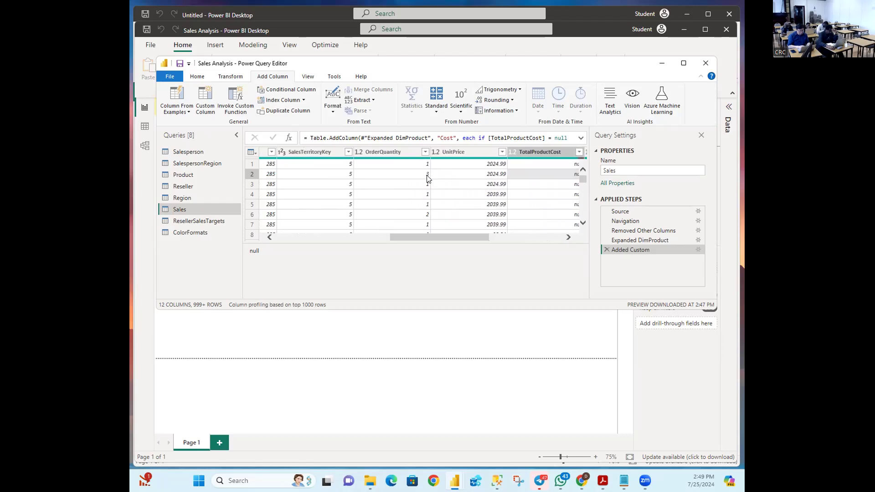
{"action": "left_click_drag", "start_coordinate": [427, 234], "coordinate": [522, 237]}
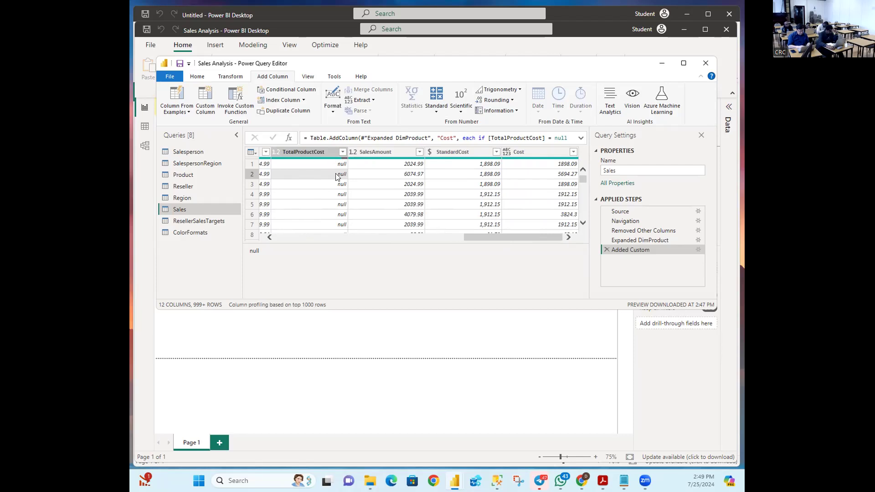
{"action": "scroll", "coordinate": [333, 182], "scroll_direction": "down", "scroll_amount": 5}
{"action": "scroll", "coordinate": [336, 177], "scroll_direction": "down", "scroll_amount": 10}
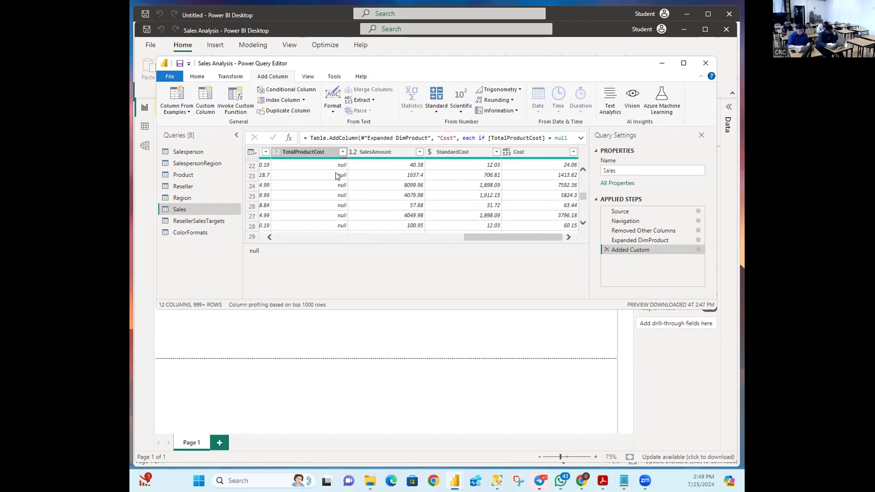
{"action": "scroll", "coordinate": [333, 174], "scroll_direction": "down", "scroll_amount": 11}
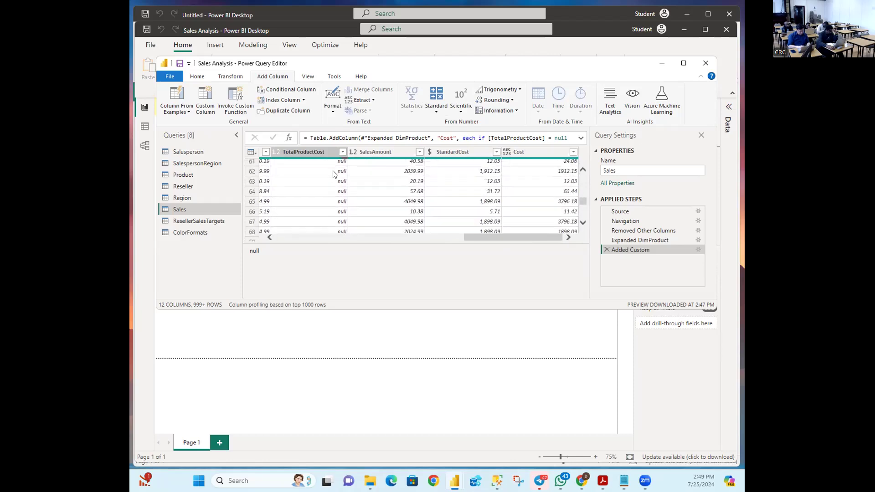
{"action": "scroll", "coordinate": [333, 175], "scroll_direction": "up", "scroll_amount": 2}
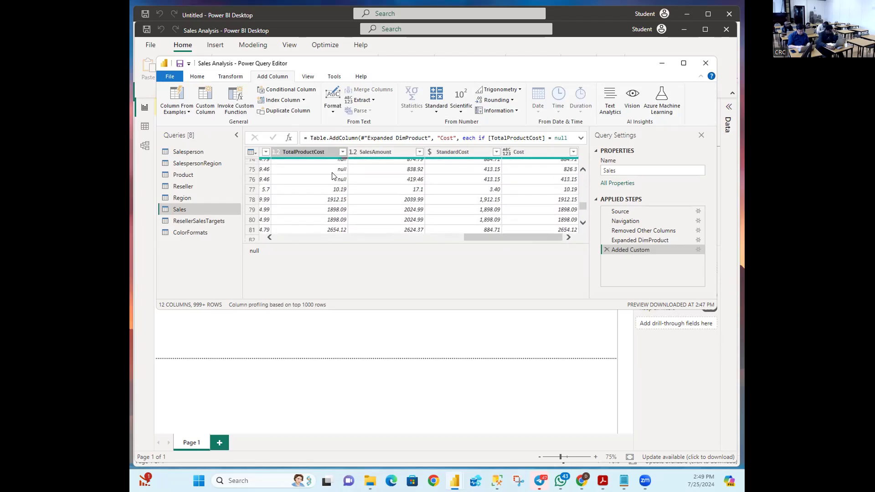
{"action": "scroll", "coordinate": [309, 208], "scroll_direction": "down", "scroll_amount": 1}
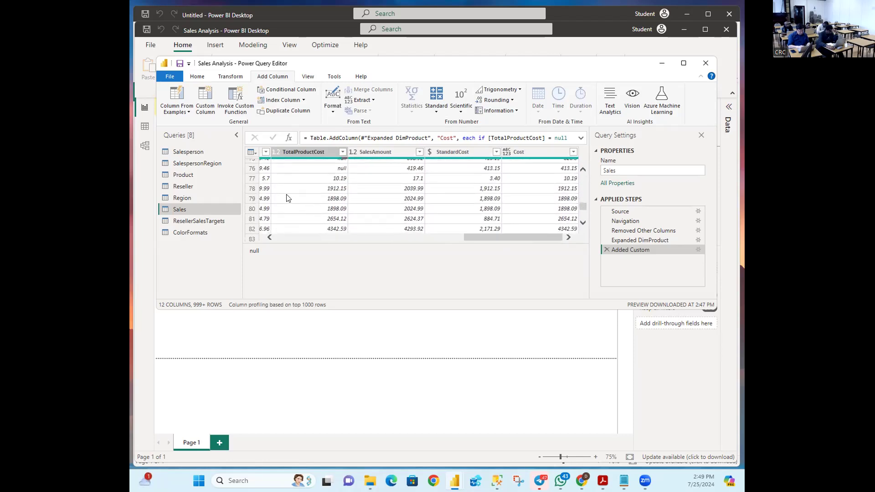
{"action": "left_click", "coordinate": [317, 193]}
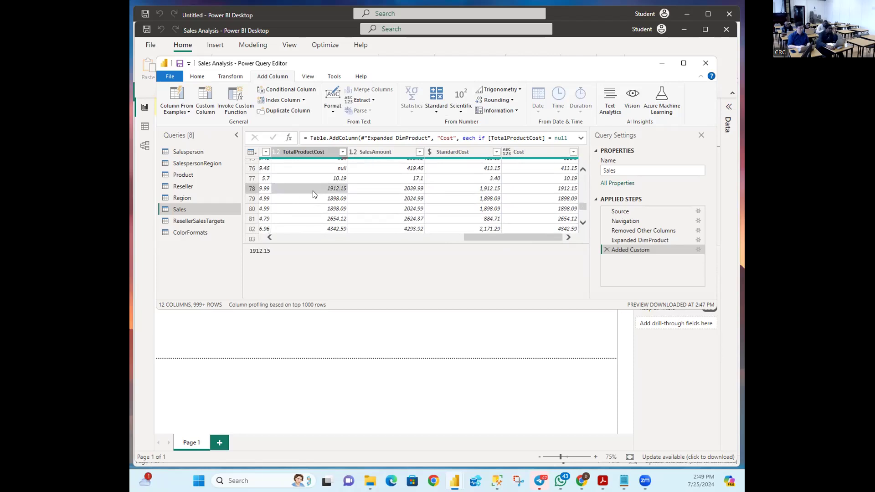
{"action": "left_click_drag", "start_coordinate": [474, 241], "coordinate": [473, 242]}
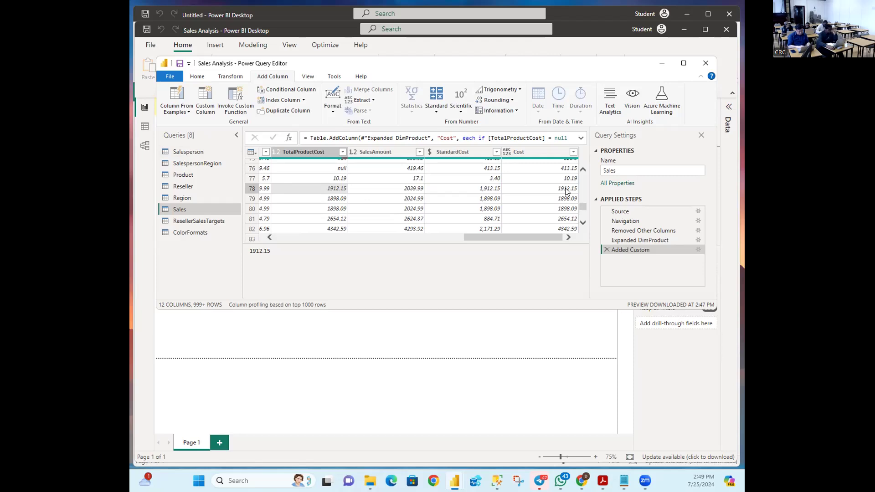
{"action": "mouse_move", "coordinate": [624, 480]}
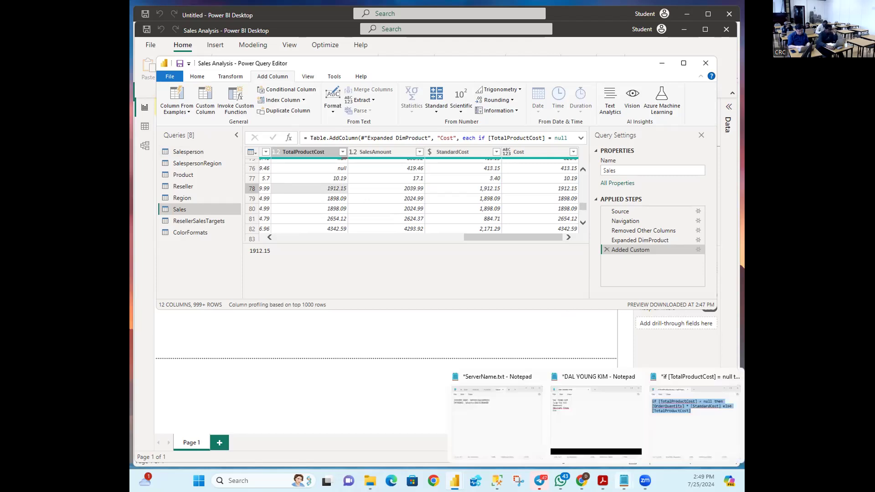
{"action": "left_click", "coordinate": [695, 411]}
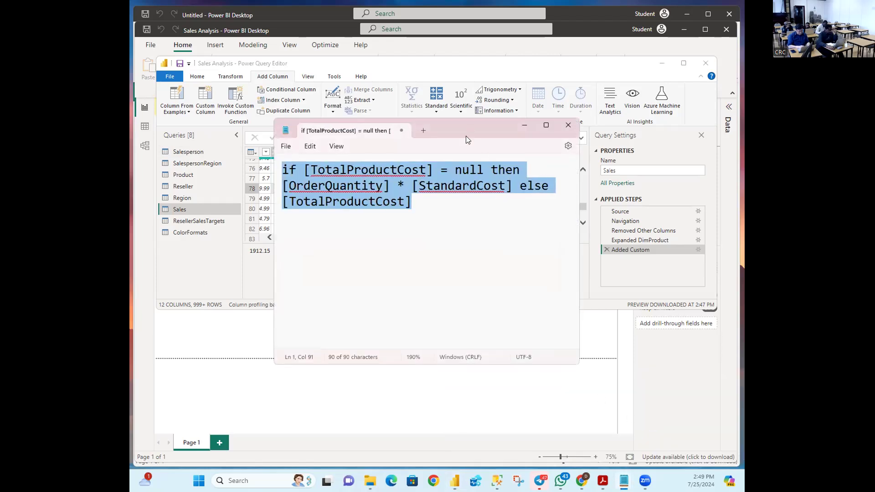
{"action": "left_click_drag", "start_coordinate": [466, 136], "coordinate": [462, 284]}
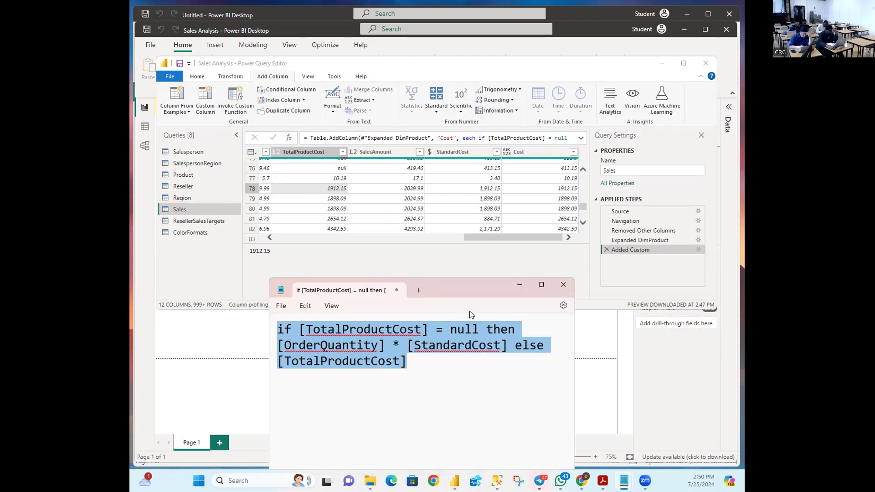
{"action": "left_click", "coordinate": [519, 285]}
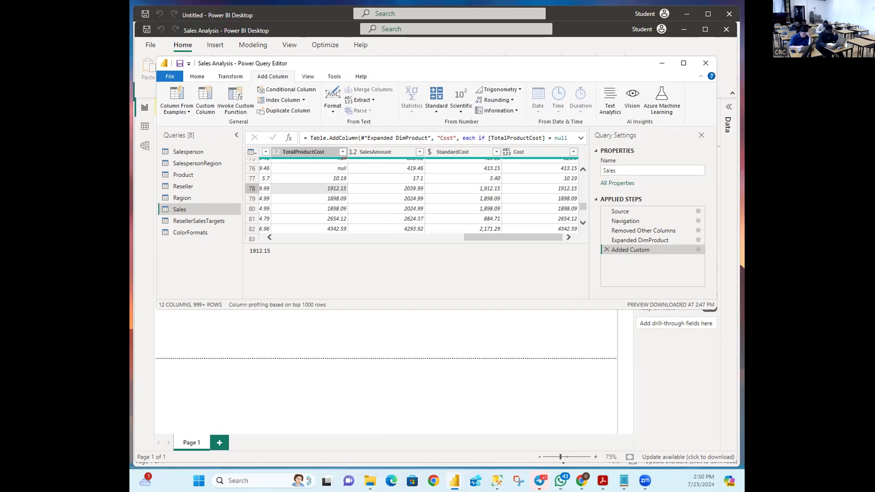
{"action": "left_click", "coordinate": [603, 481]}
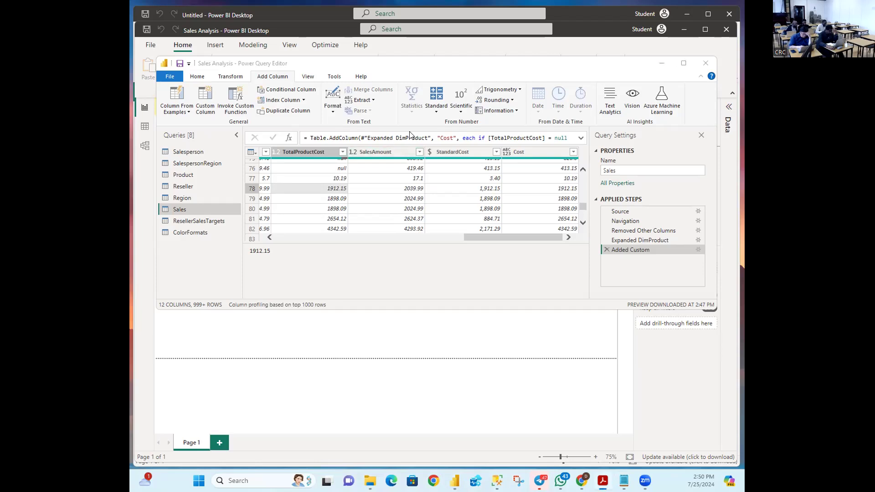
{"action": "left_click_drag", "start_coordinate": [487, 235], "coordinate": [544, 236]}
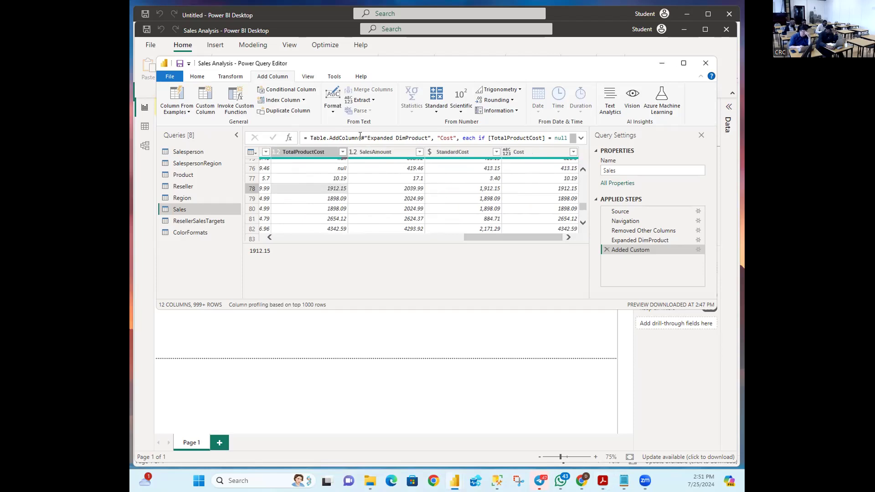
{"action": "left_click", "coordinate": [470, 152]}
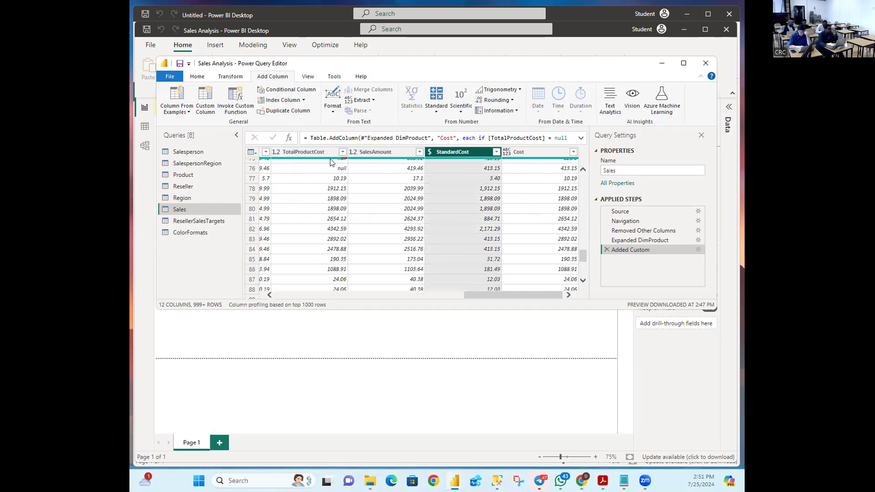
{"action": "key", "text": "alt+Tab"}
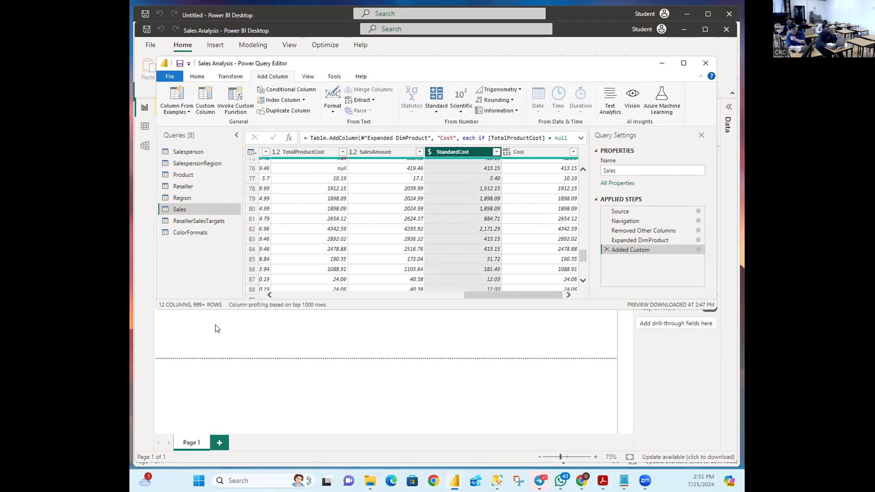
{"action": "left_click", "coordinate": [304, 152]}
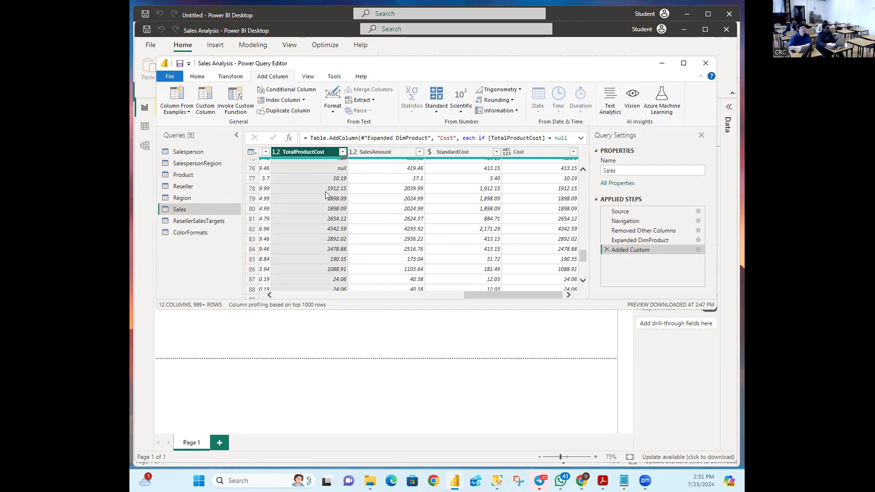
{"action": "left_click", "coordinate": [463, 153], "text": "shift"}
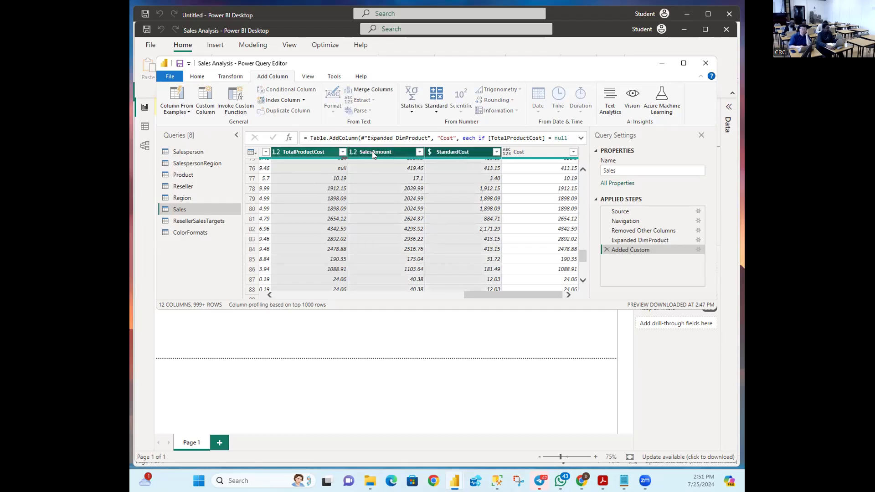
{"action": "left_click", "coordinate": [309, 153]}
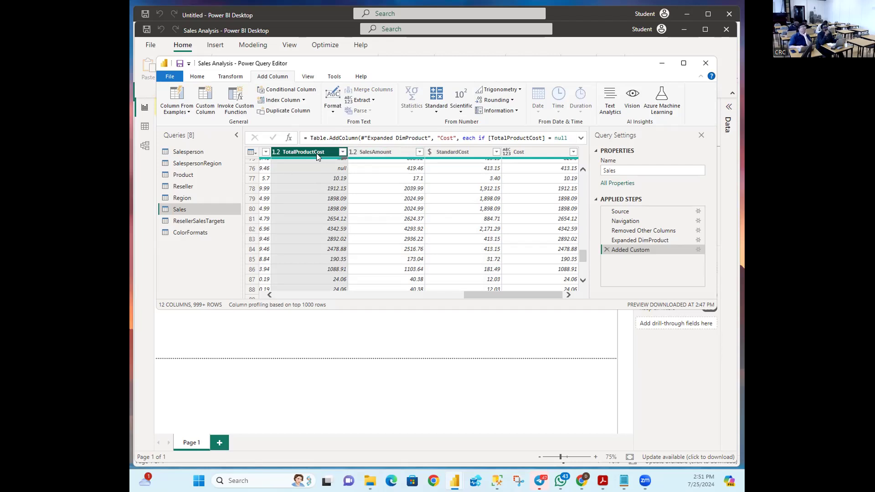
{"action": "left_click", "coordinate": [457, 153], "text": "ctrl"}
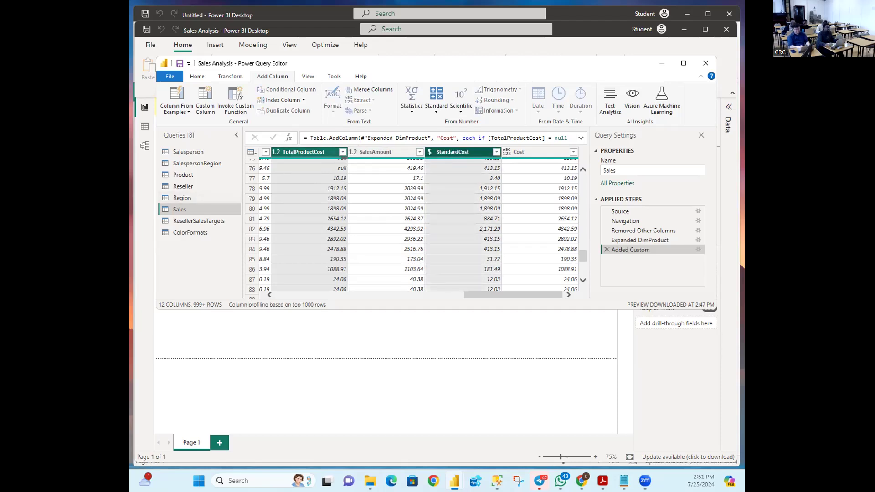
{"action": "key", "text": "alt+Tab"}
{"action": "key", "text": "alt+Tab"}
Step: Remove the selected TotalProductCost and StandardCost columns with Remove Columns
{"action": "right_click", "coordinate": [454, 150]}
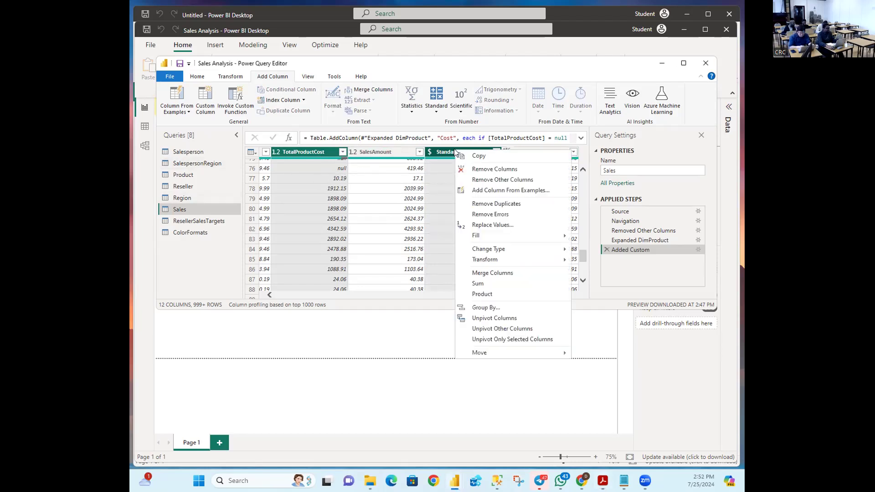
{"action": "left_click", "coordinate": [485, 168]}
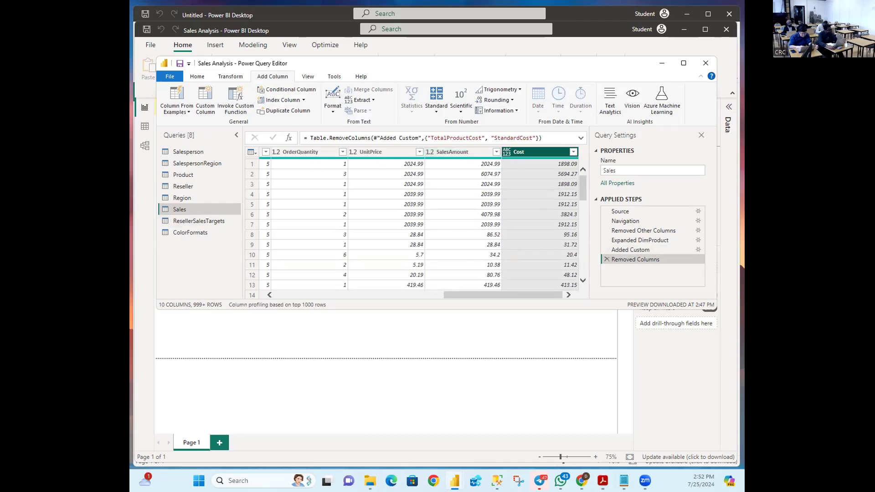
{"action": "key", "text": "alt+Tab"}
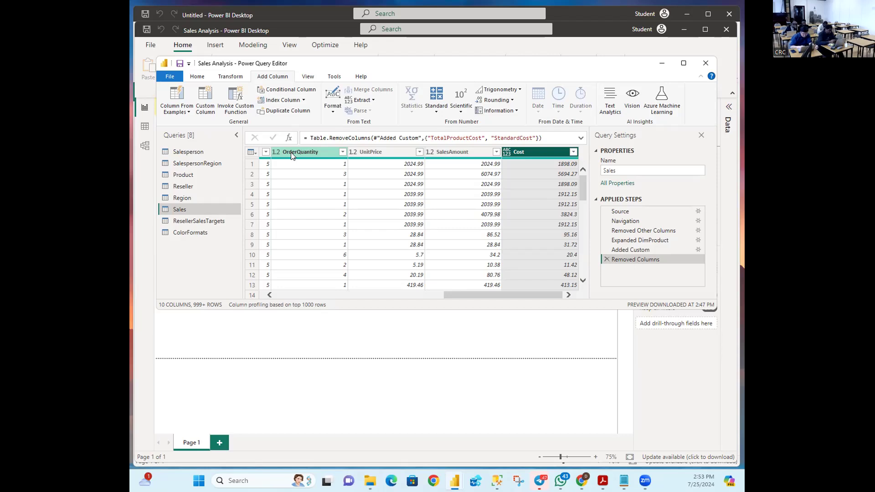
Step: Change the OrderQuantity header to Quantity, adding a Renamed Columns step
{"action": "double_click", "coordinate": [291, 152]}
{"action": "left_click", "coordinate": [300, 153]}
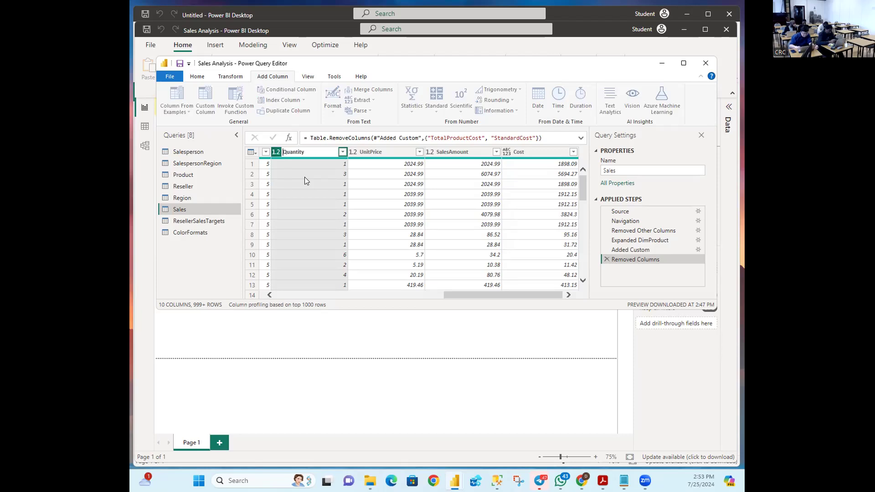
{"action": "key", "text": "Return"}
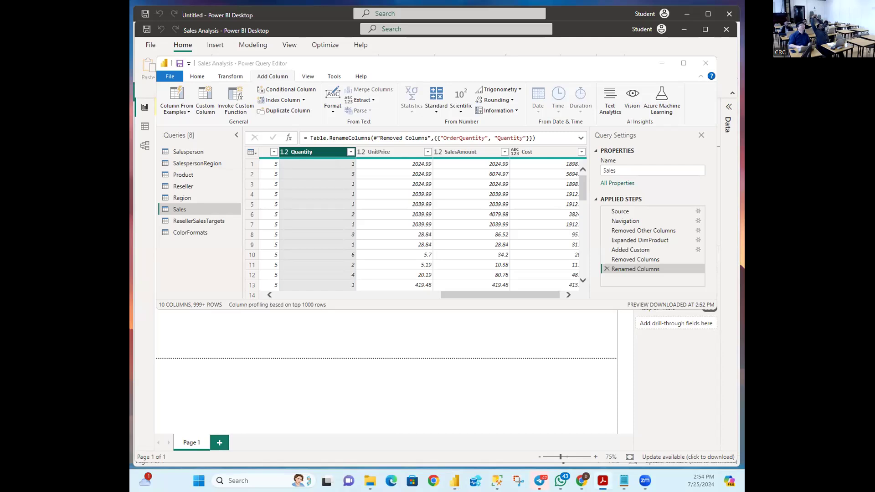
{"action": "key", "text": "alt+Tab"}
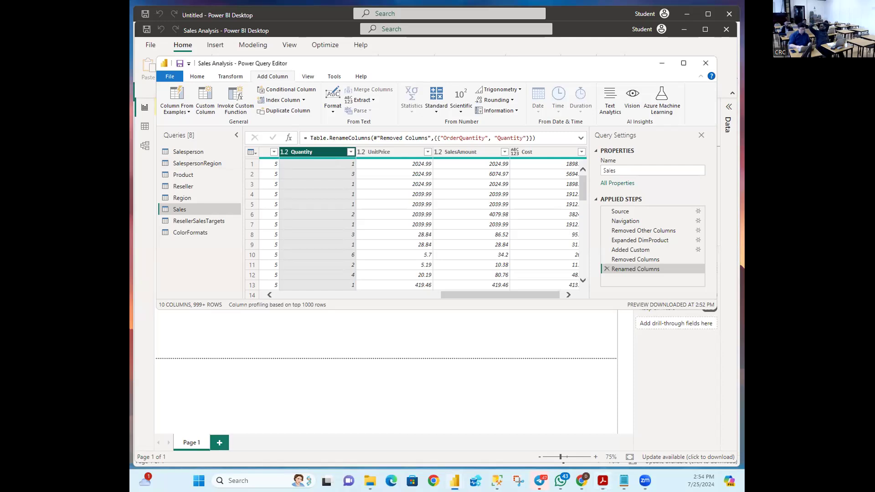
Step: Rename the UnitPrice column to 'Unit Price'
{"action": "left_click", "coordinate": [378, 151]}
{"action": "left_click", "coordinate": [377, 152]}
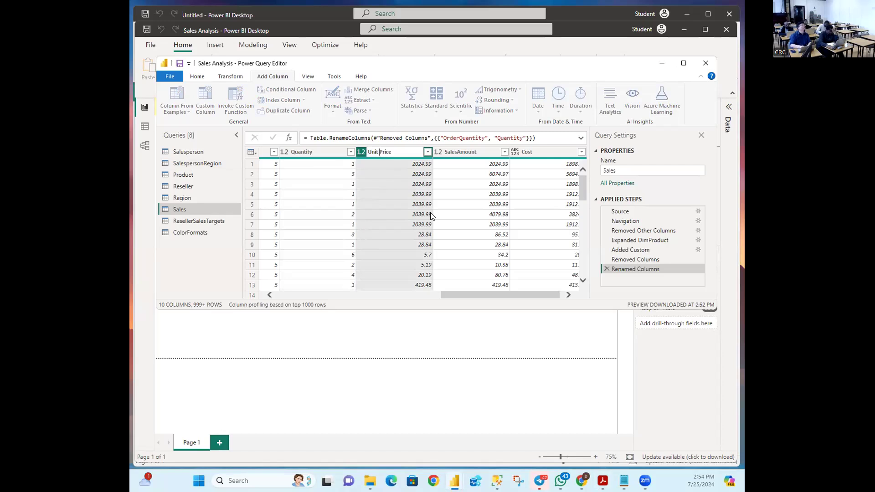
{"action": "key", "text": "Return"}
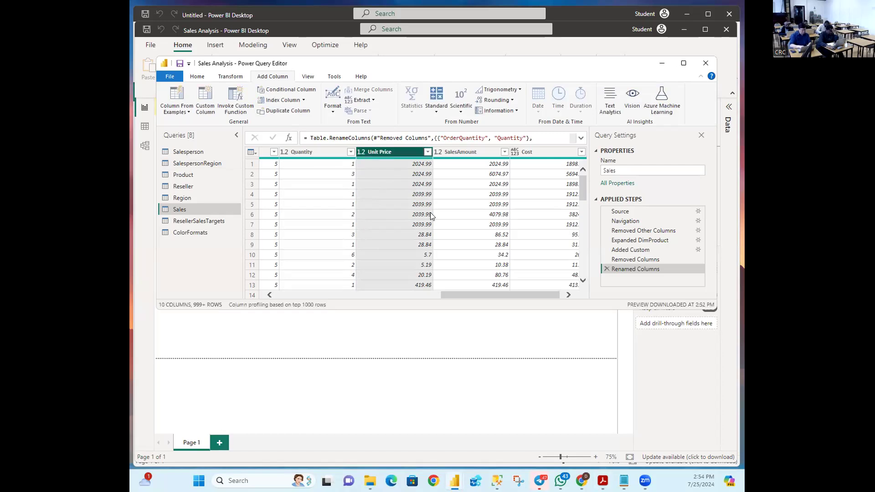
{"action": "key", "text": "alt+Tab"}
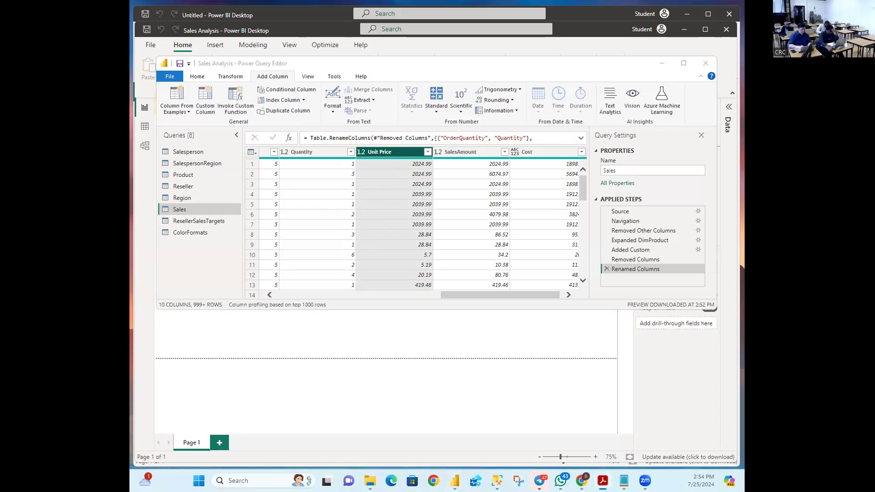
{"action": "key", "text": "alt+Tab"}
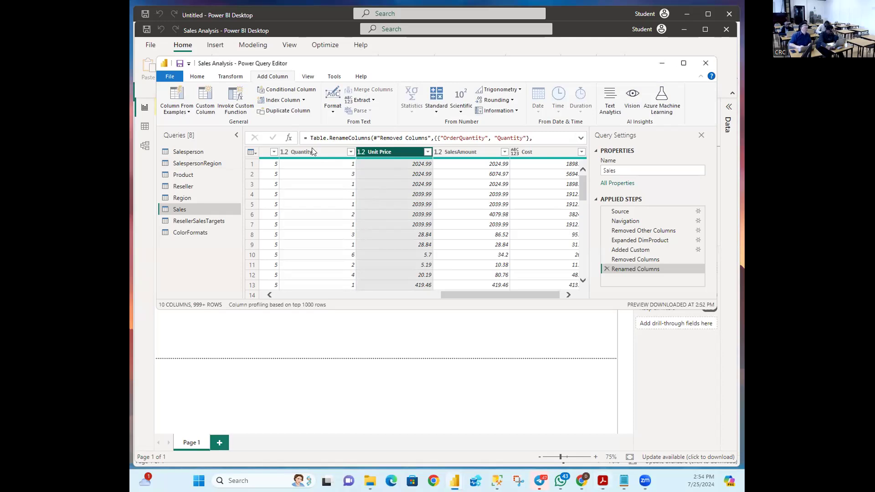
Step: Rename the SalesAmount column to 'Sales' by deleting 'Amount'
{"action": "double_click", "coordinate": [457, 153]}
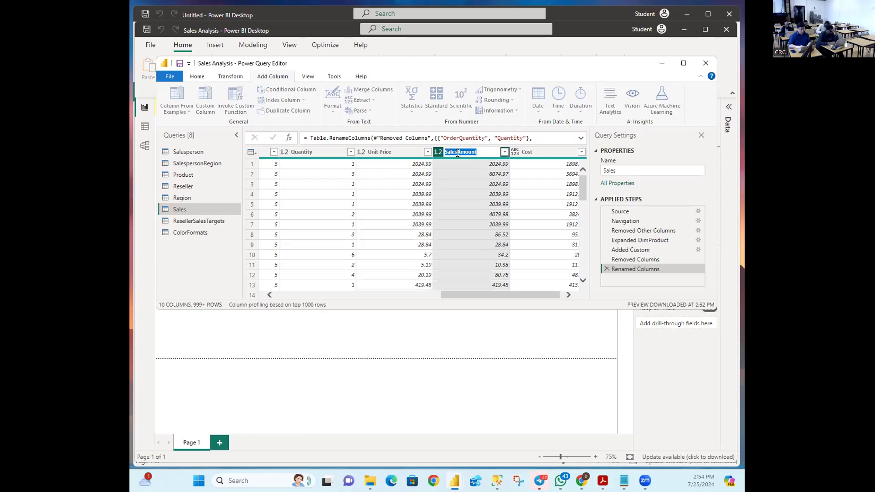
{"action": "left_click", "coordinate": [491, 148]}
{"action": "key", "text": "BackSpace"}
{"action": "key", "text": "BackSpace"}
{"action": "key", "text": "BackSpace"}
{"action": "key", "text": "BackSpace"}
{"action": "key", "text": "BackSpace"}
{"action": "key", "text": "BackSpace"}
{"action": "key", "text": "Return"}
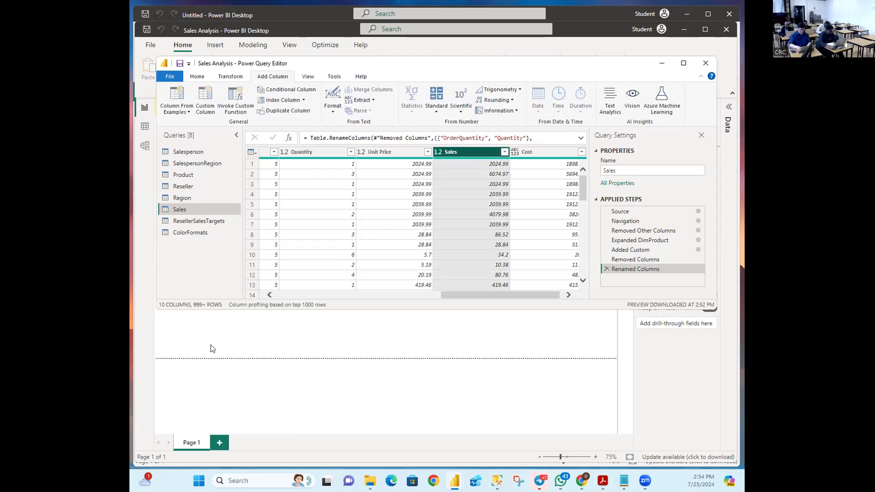
{"action": "key", "text": "alt+Tab"}
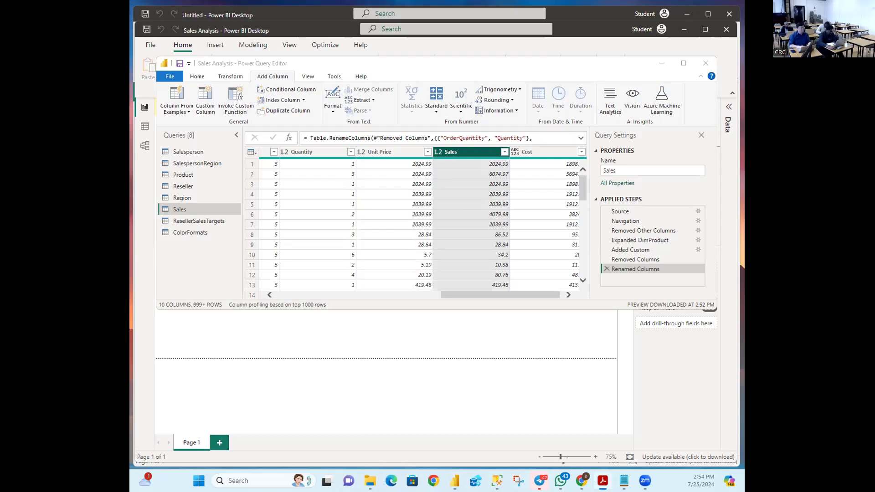
{"action": "key", "text": "alt+Tab"}
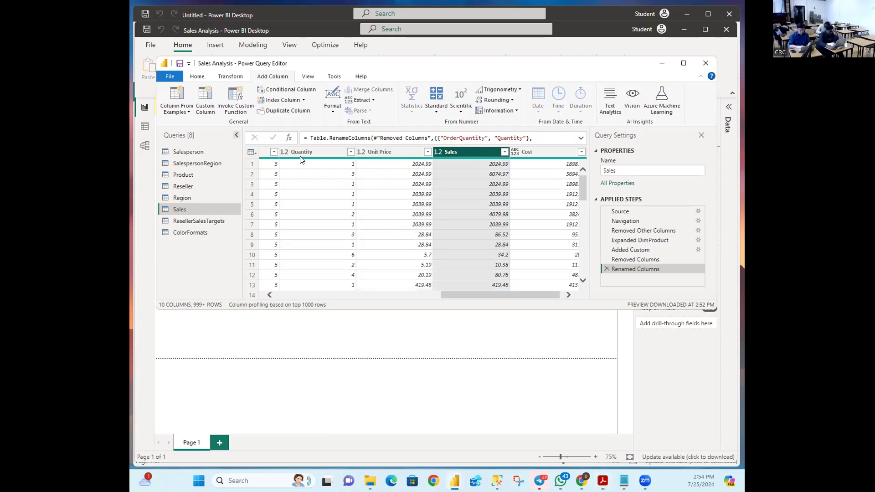
Step: Open the data type menu from the 1.2 icon on the Quantity header
{"action": "scroll", "coordinate": [321, 223], "scroll_direction": "down", "scroll_amount": 11}
{"action": "scroll", "coordinate": [321, 223], "scroll_direction": "up", "scroll_amount": 11}
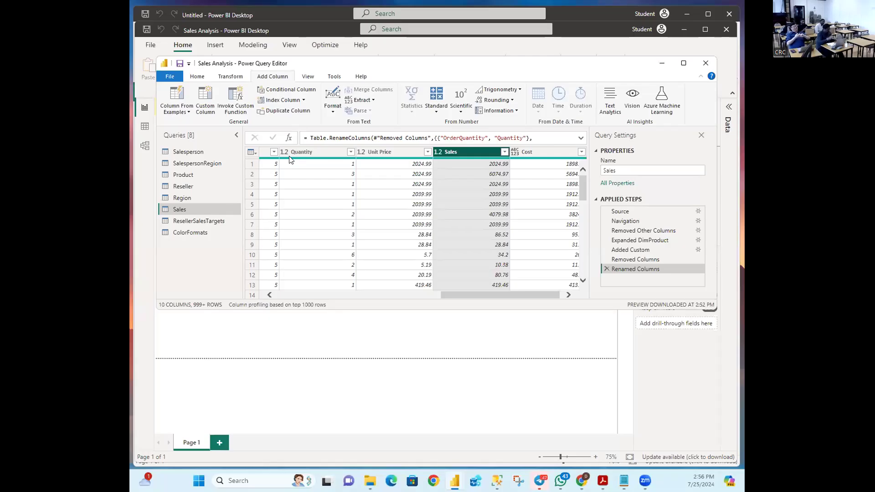
{"action": "mouse_move", "coordinate": [290, 159]}
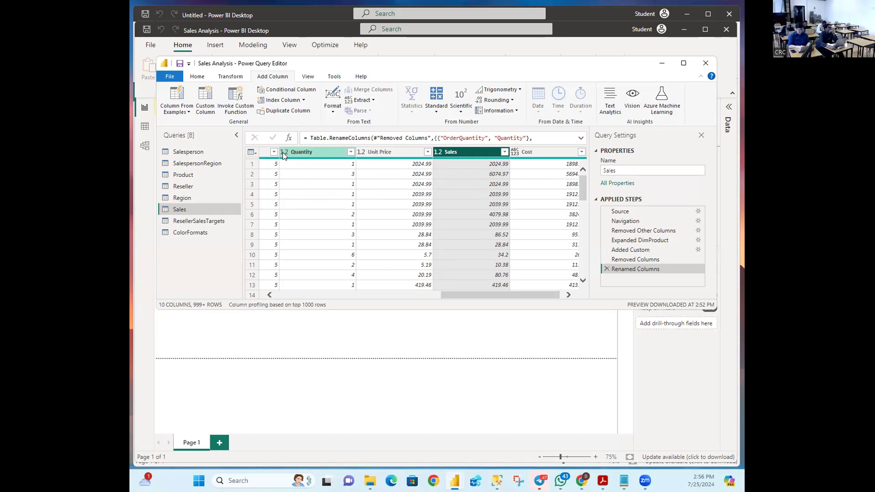
{"action": "left_click", "coordinate": [283, 153]}
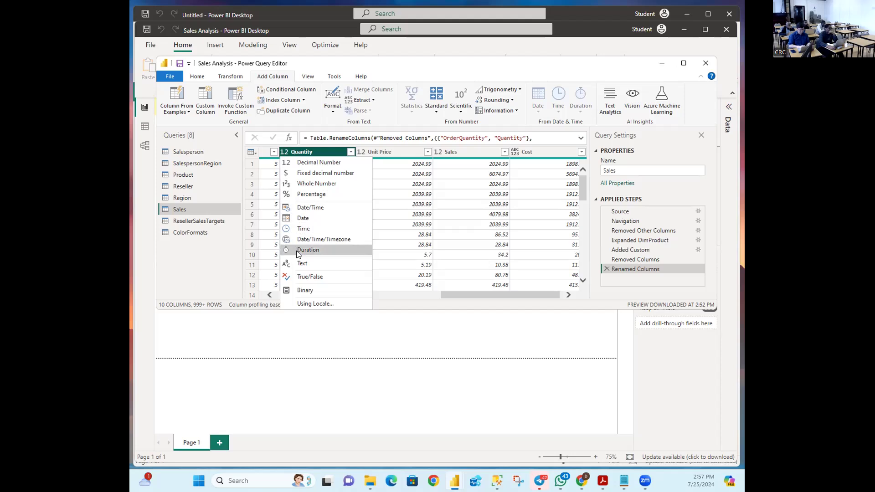
Step: Set Quantity to Whole Number, creating a Changed Type step
{"action": "left_click", "coordinate": [314, 187]}
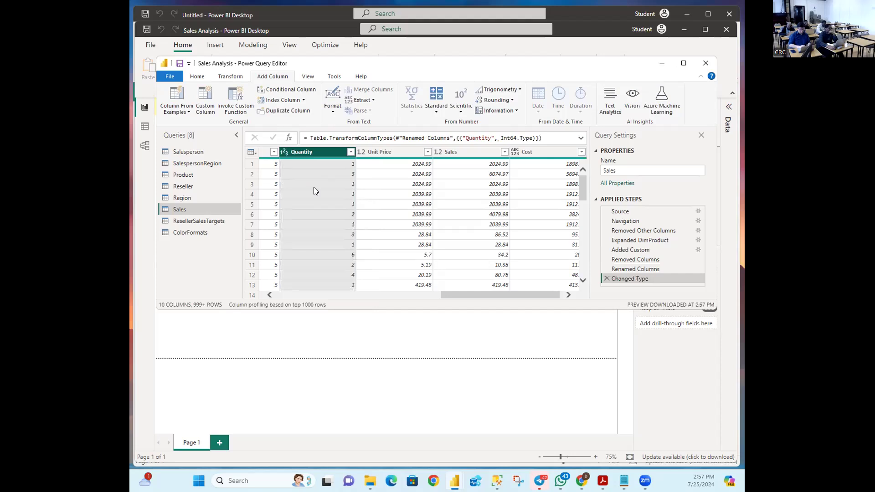
{"action": "scroll", "coordinate": [317, 191], "scroll_direction": "down", "scroll_amount": 8}
{"action": "scroll", "coordinate": [320, 200], "scroll_direction": "down", "scroll_amount": 13}
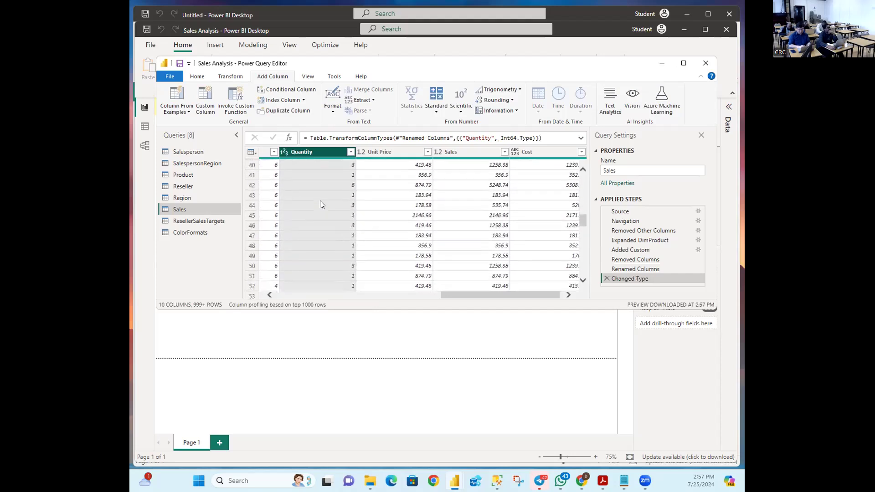
{"action": "scroll", "coordinate": [320, 195], "scroll_direction": "up", "scroll_amount": 17}
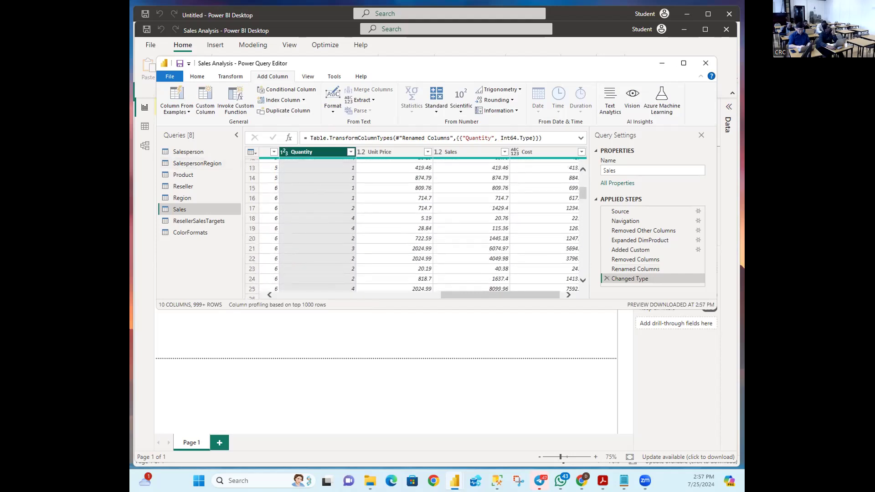
{"action": "key", "text": "alt+Tab"}
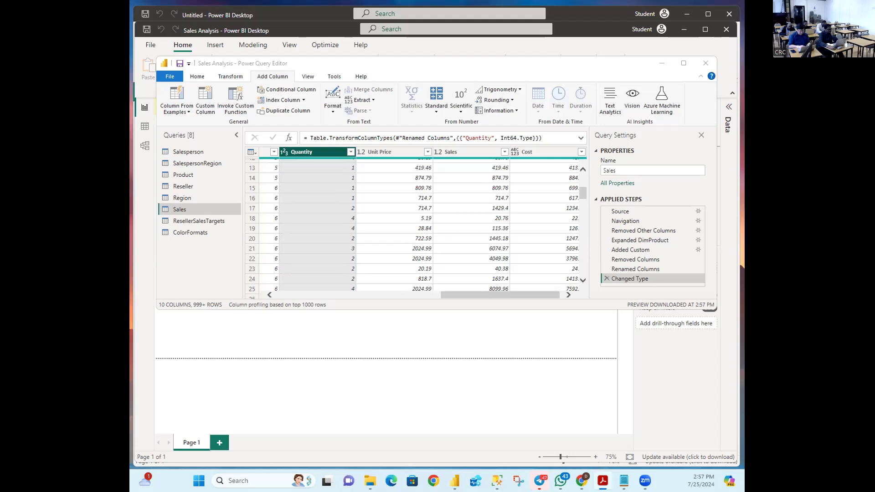
{"action": "key", "text": "alt+Tab"}
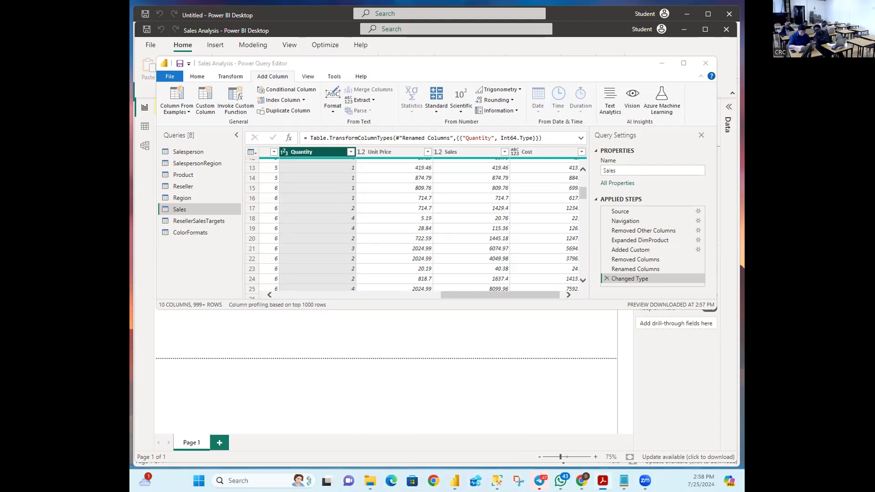
{"action": "key", "text": "alt+Tab"}
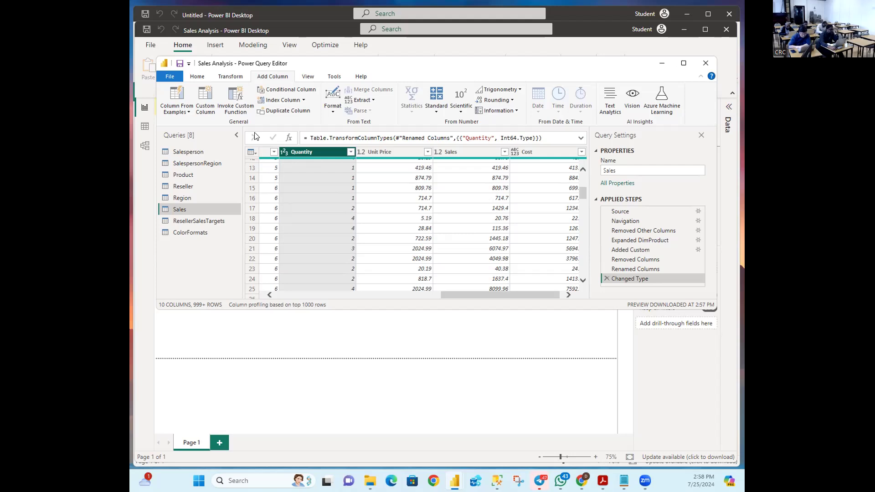
Step: Choose Fixed decimal number as the Unit Price column's data type
{"action": "left_click", "coordinate": [360, 152]}
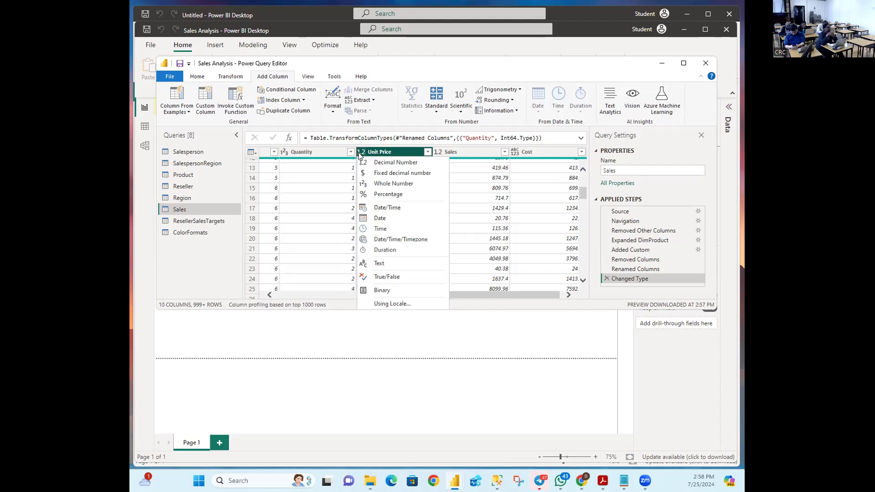
{"action": "left_click", "coordinate": [381, 174]}
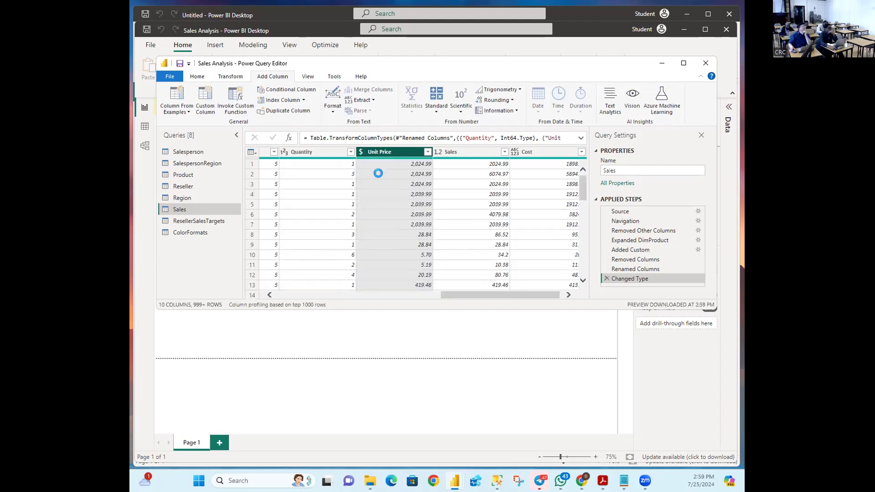
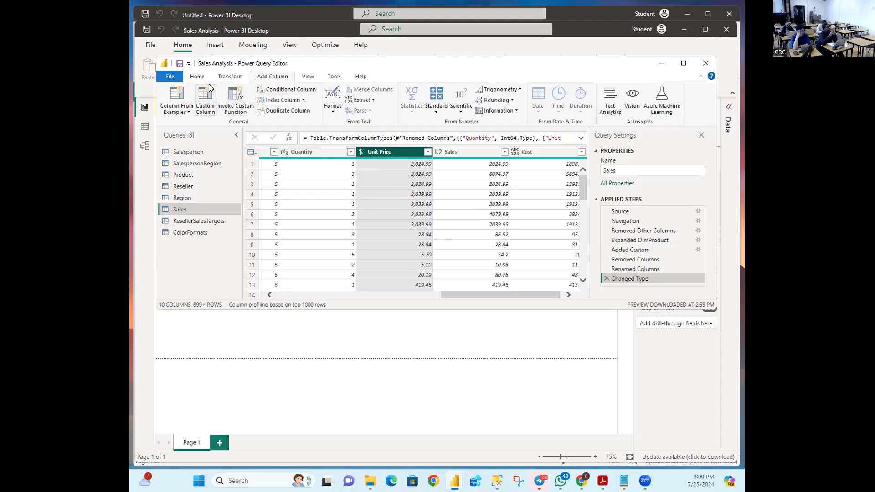
Step: Look through the Home, Transform, View, Tools and Add Column ribbon commands
{"action": "left_click", "coordinate": [198, 78]}
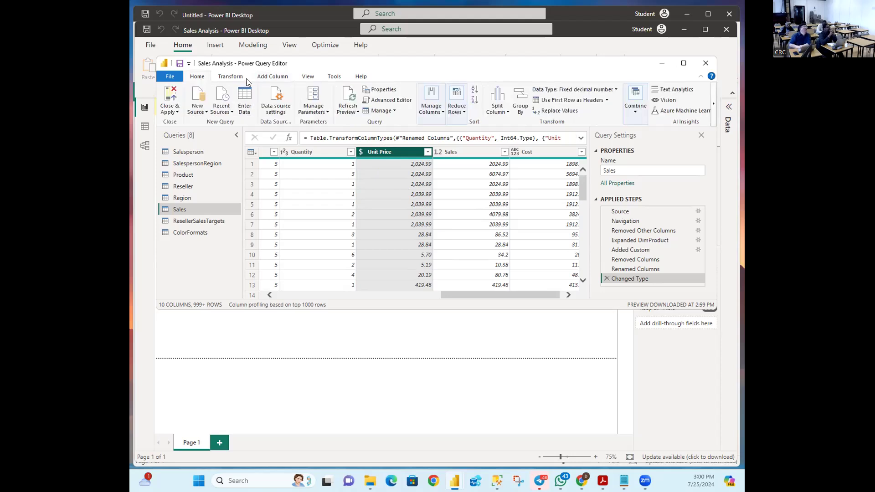
{"action": "left_click", "coordinate": [233, 81]}
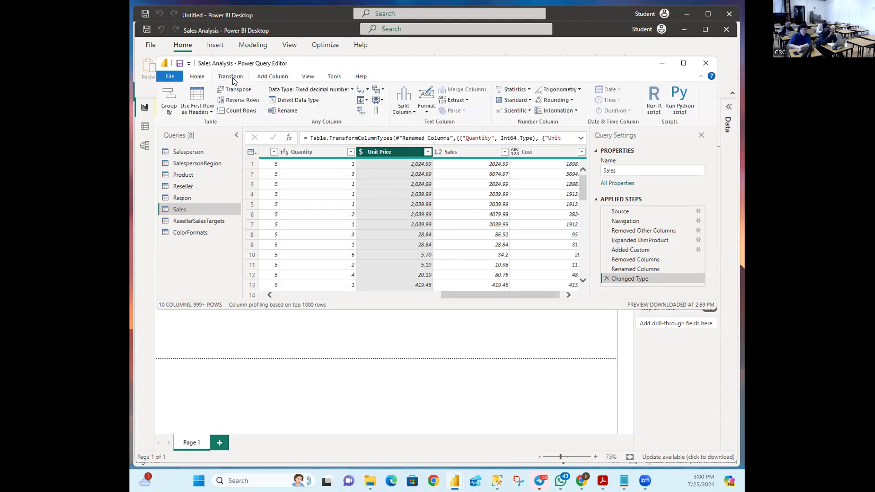
{"action": "left_click", "coordinate": [308, 78]}
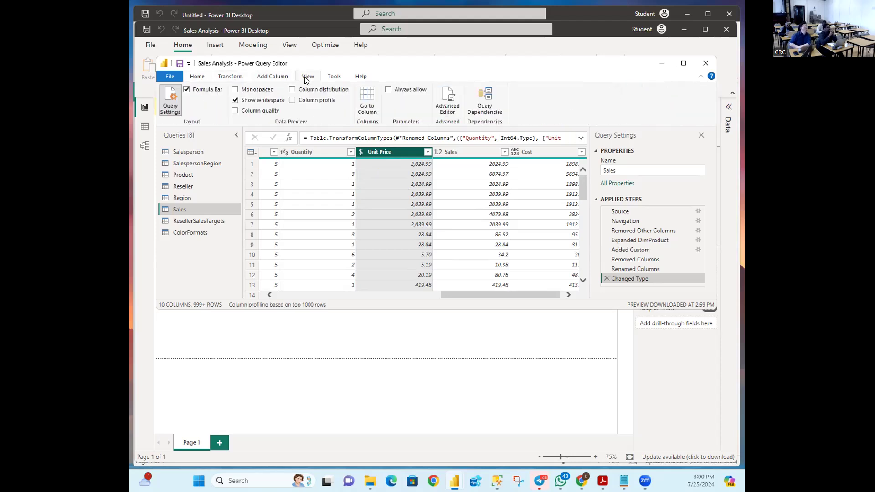
{"action": "left_click", "coordinate": [329, 78]}
{"action": "left_click", "coordinate": [259, 78]}
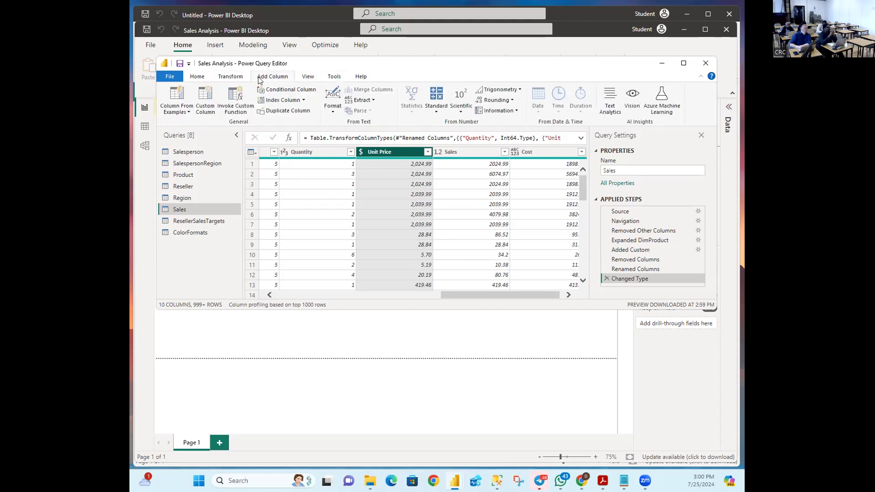
Step: Set the Sales column's data type to Fixed decimal number
{"action": "left_click", "coordinate": [438, 154]}
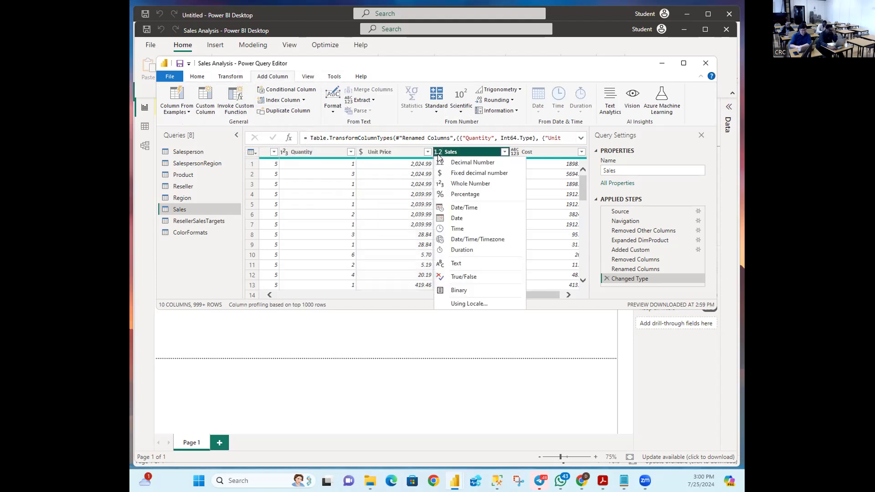
{"action": "left_click", "coordinate": [451, 174]}
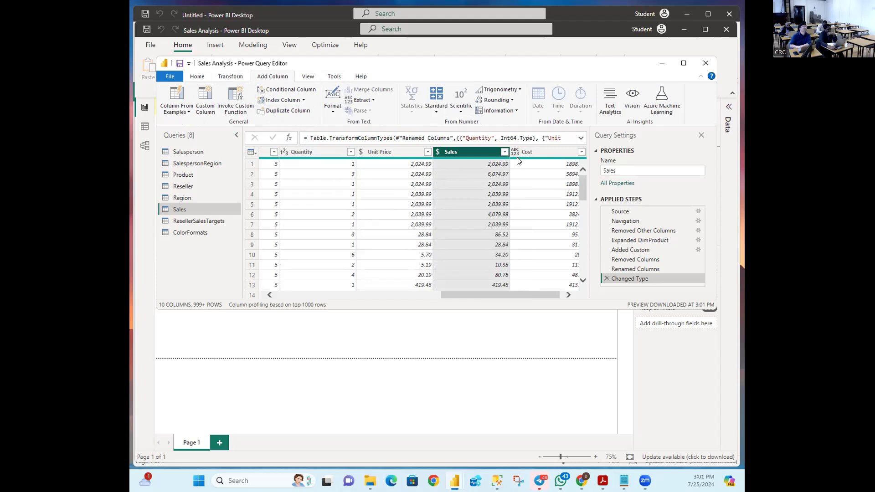
{"action": "mouse_move", "coordinate": [517, 158]}
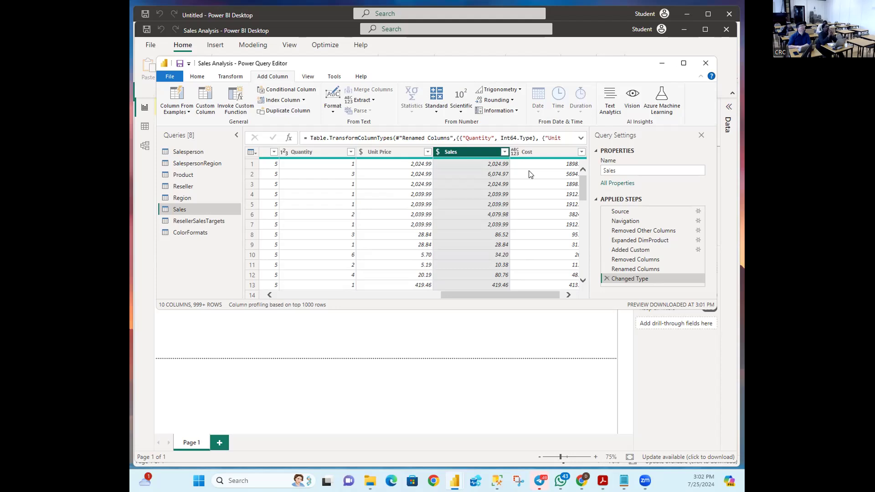
Step: Set the Cost column to Fixed decimal number, showing currency values like 1,898.09
{"action": "left_click", "coordinate": [516, 153]}
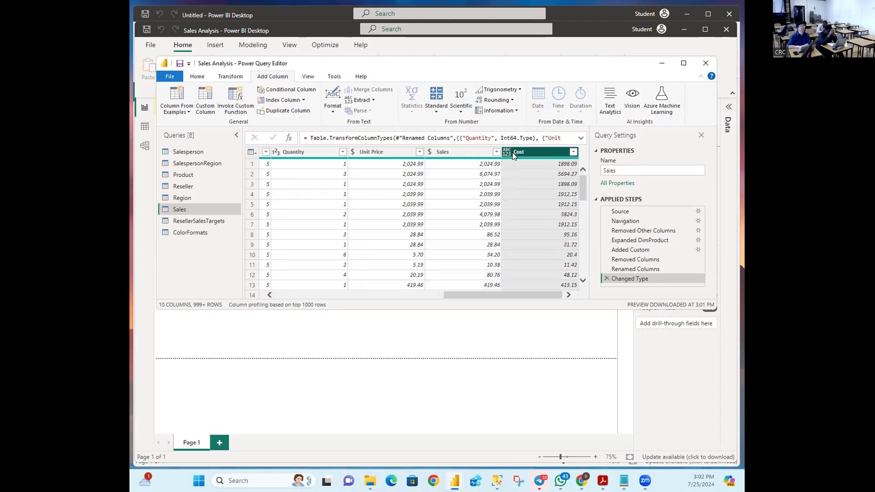
{"action": "left_click", "coordinate": [508, 153]}
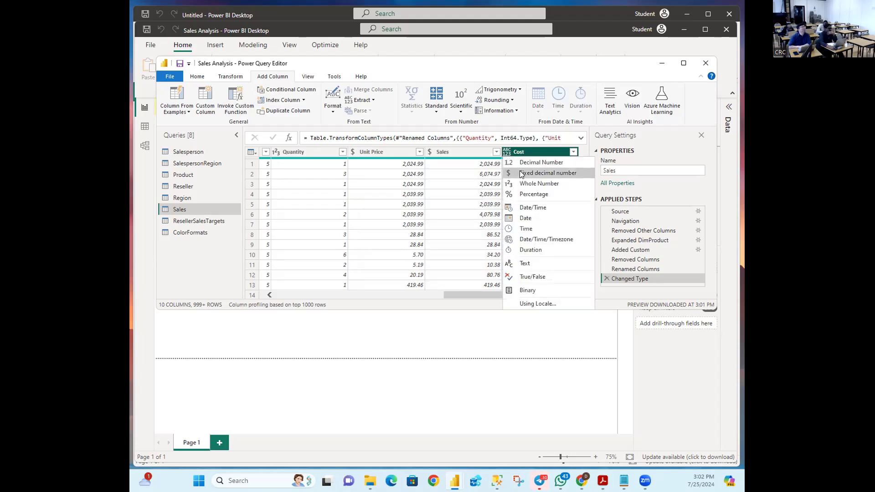
{"action": "left_click", "coordinate": [522, 174]}
{"action": "left_click", "coordinate": [508, 153]}
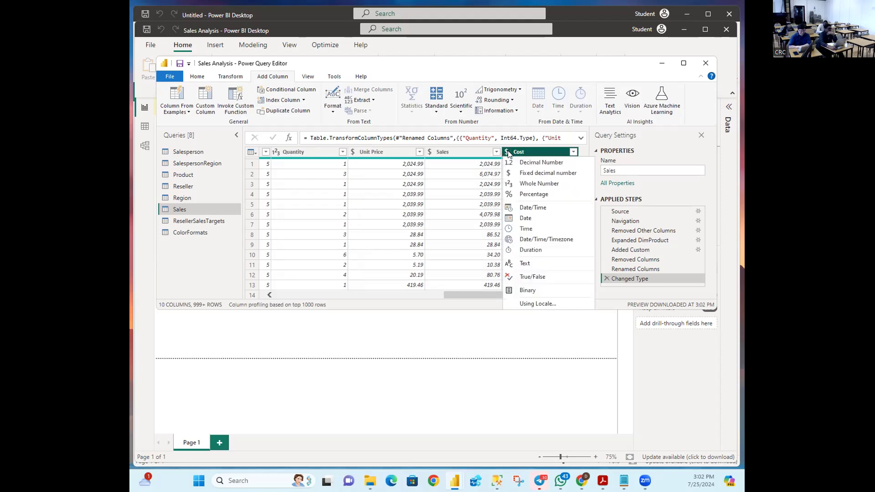
{"action": "left_click", "coordinate": [529, 172]}
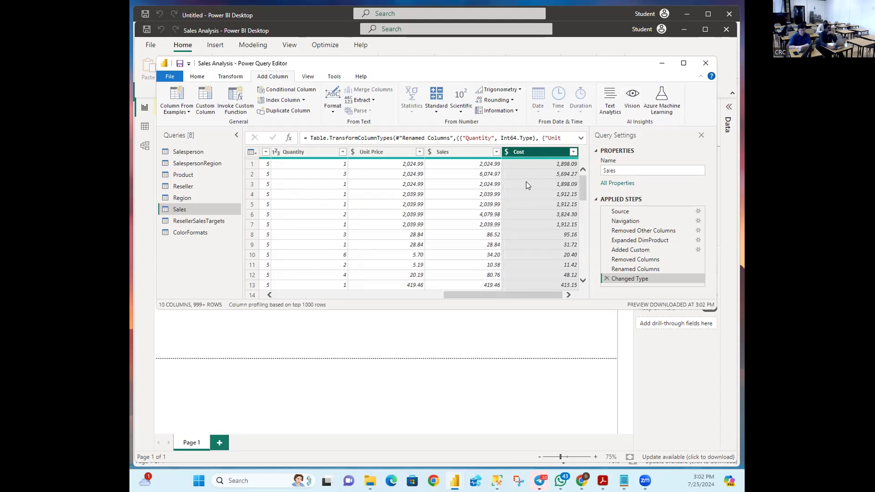
Step: Scroll the preview and switch over to the other open application
{"action": "mouse_move", "coordinate": [582, 183]}
{"action": "left_mouse_down"}
{"action": "mouse_move", "coordinate": [586, 279]}
{"action": "mouse_move", "coordinate": [586, 177]}
{"action": "left_mouse_up"}
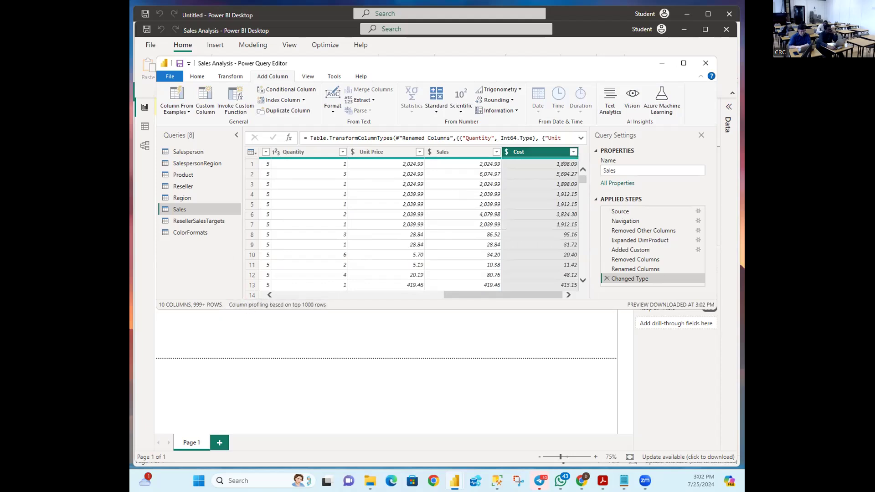
{"action": "key", "text": "alt+Tab"}
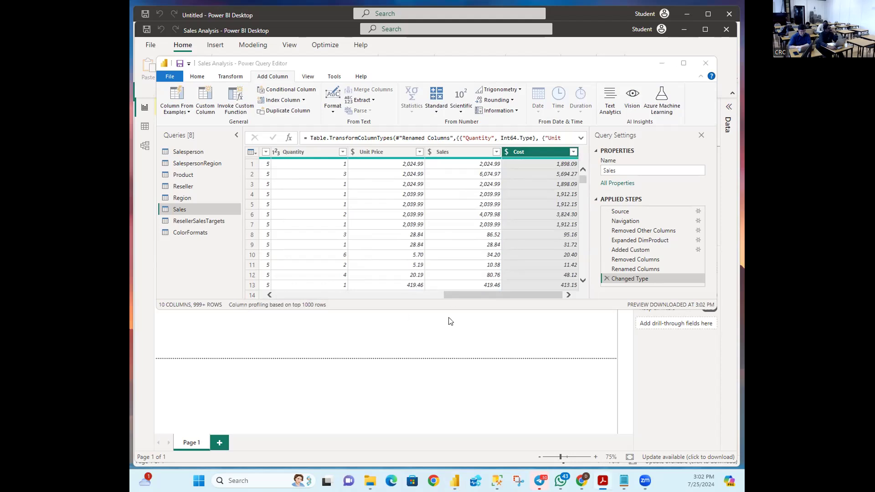
{"action": "left_click_drag", "start_coordinate": [455, 295], "coordinate": [270, 292]}
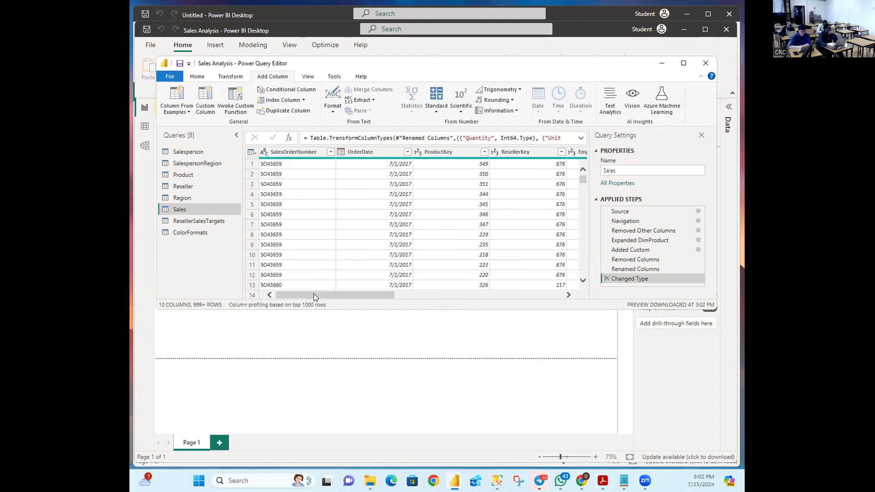
{"action": "left_click_drag", "start_coordinate": [314, 295], "coordinate": [272, 284]}
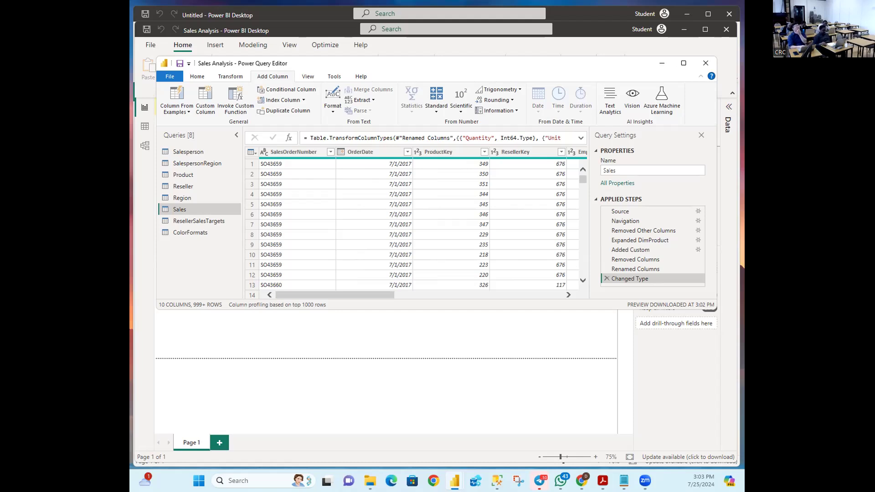
{"action": "key", "text": "alt+Tab"}
Step: Open ResellerSalesTargets and shorten its Query Settings name to 'Targets'
{"action": "left_click", "coordinate": [203, 222]}
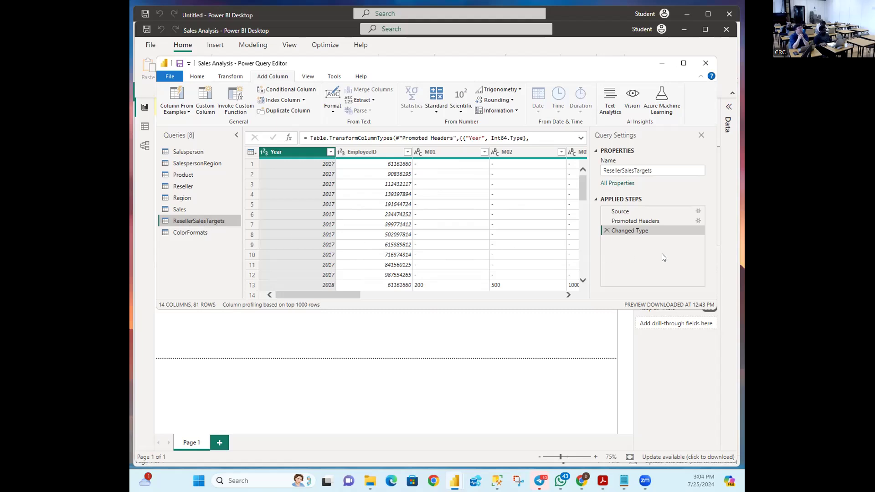
{"action": "left_click", "coordinate": [650, 171]}
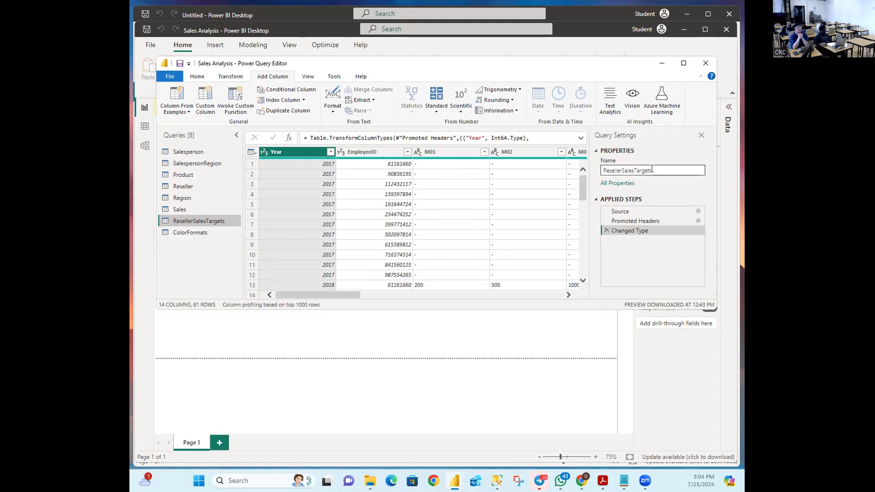
{"action": "left_click", "coordinate": [654, 170]}
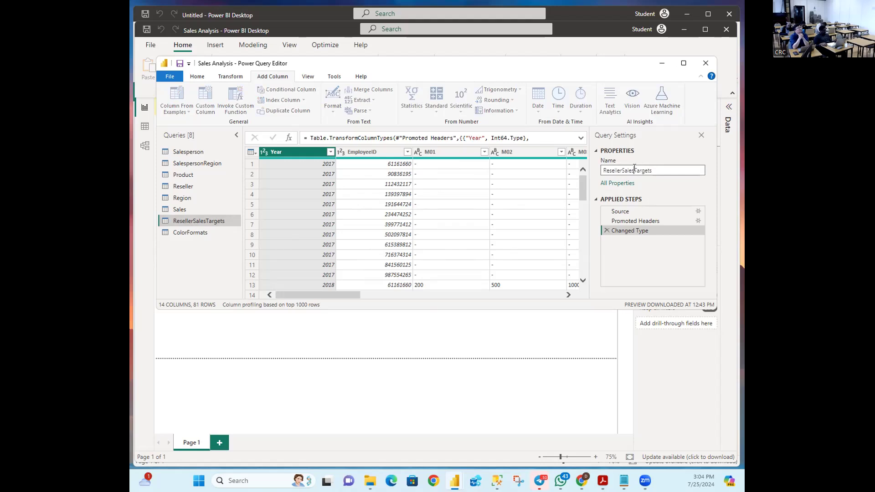
{"action": "double_click", "coordinate": [634, 170]}
{"action": "left_click", "coordinate": [630, 170]}
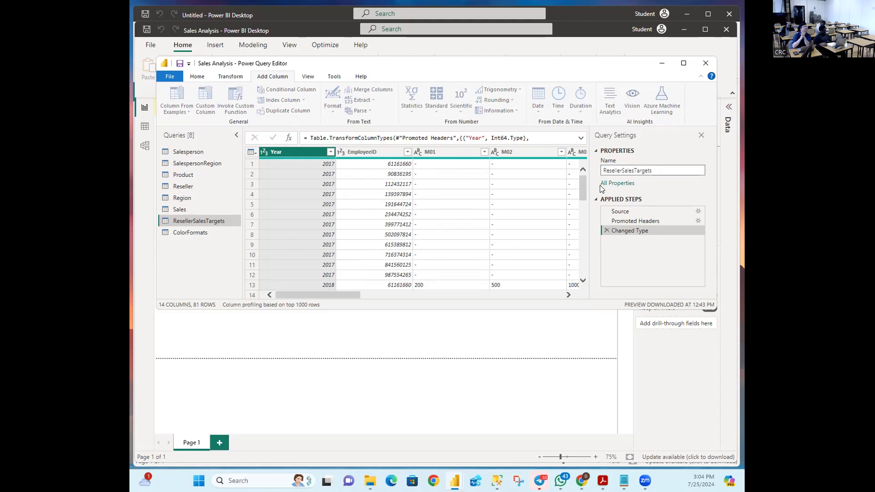
{"action": "key", "text": "BackSpace"}
{"action": "key", "text": "BackSpace"}
{"action": "key", "text": "BackSpace"}
{"action": "key", "text": "BackSpace"}
{"action": "key", "text": "BackSpace"}
{"action": "key", "text": "BackSpace"}
{"action": "key", "text": "BackSpace"}
{"action": "key", "text": "BackSpace"}
{"action": "key", "text": "BackSpace"}
{"action": "key", "text": "BackSpace"}
{"action": "key", "text": "BackSpace"}
{"action": "key", "text": "BackSpace"}
{"action": "key", "text": "BackSpace"}
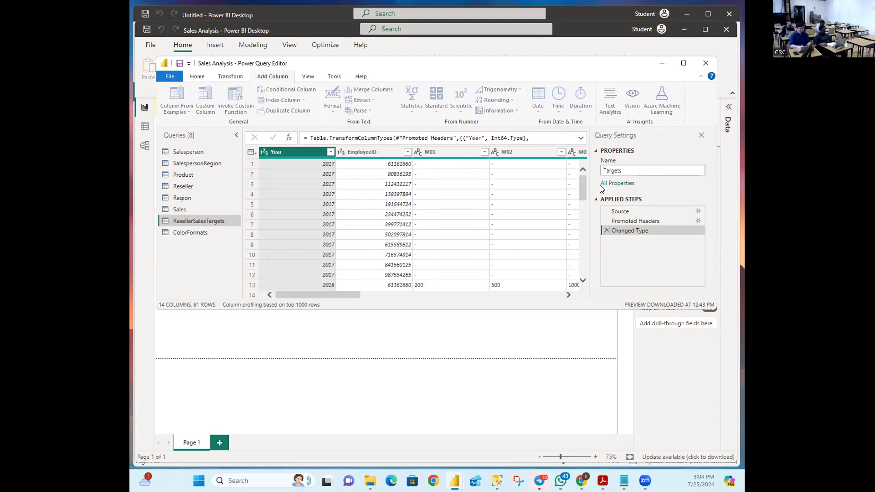
{"action": "key", "text": "Return"}
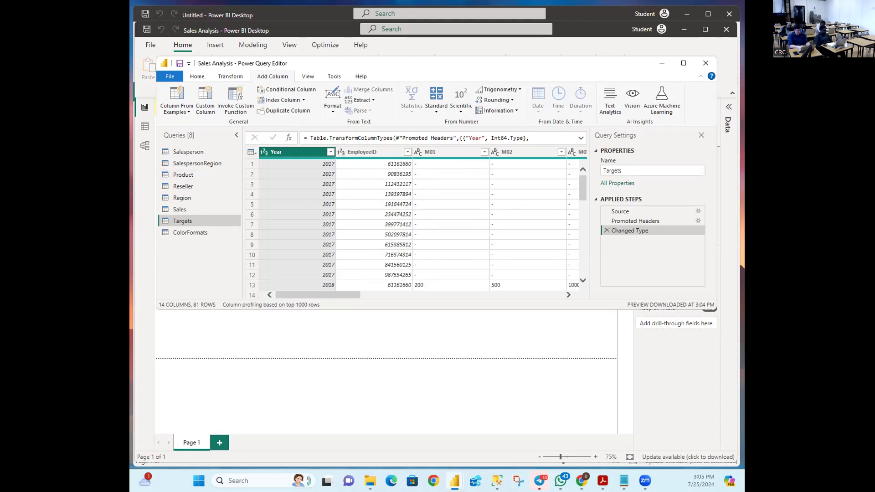
{"action": "key", "text": "alt+Tab"}
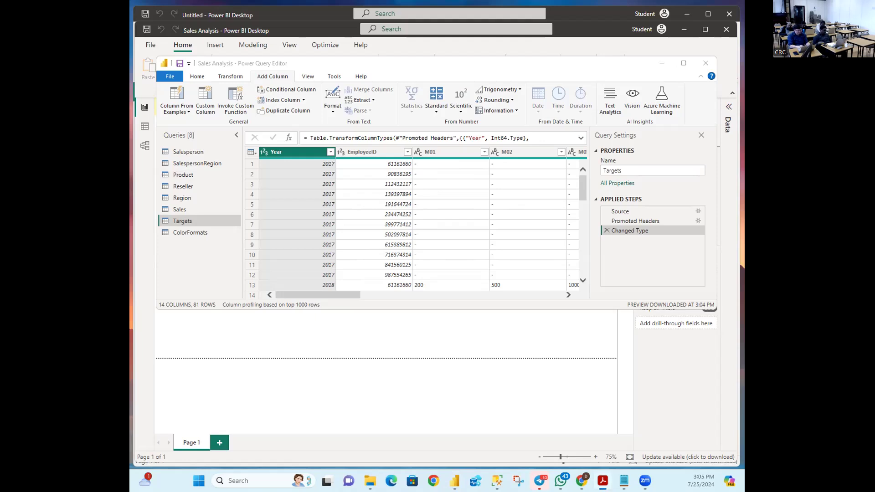
{"action": "key", "text": "alt+Tab"}
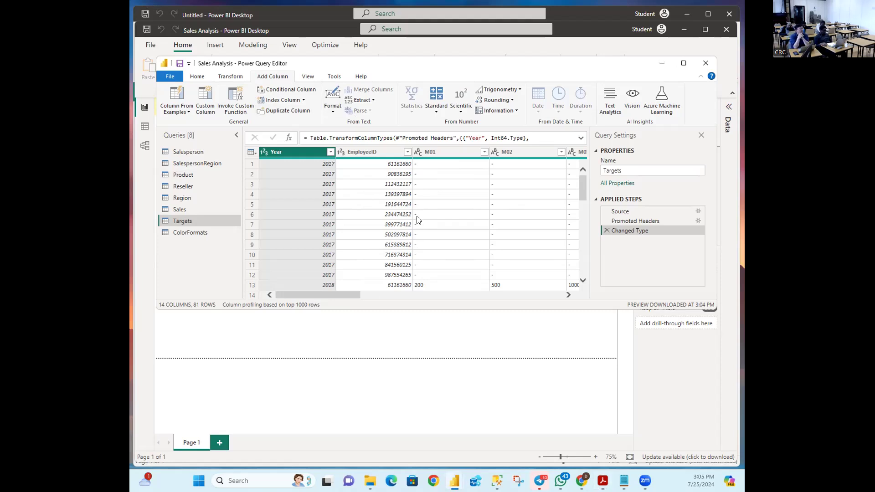
{"action": "scroll", "coordinate": [426, 218], "scroll_direction": "down", "scroll_amount": 3}
{"action": "scroll", "coordinate": [432, 214], "scroll_direction": "down", "scroll_amount": 2}
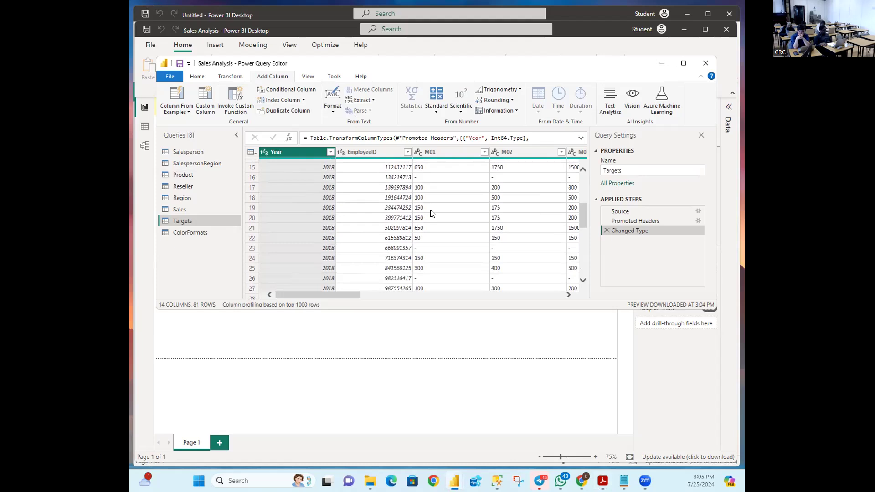
{"action": "scroll", "coordinate": [432, 214], "scroll_direction": "up", "scroll_amount": 3}
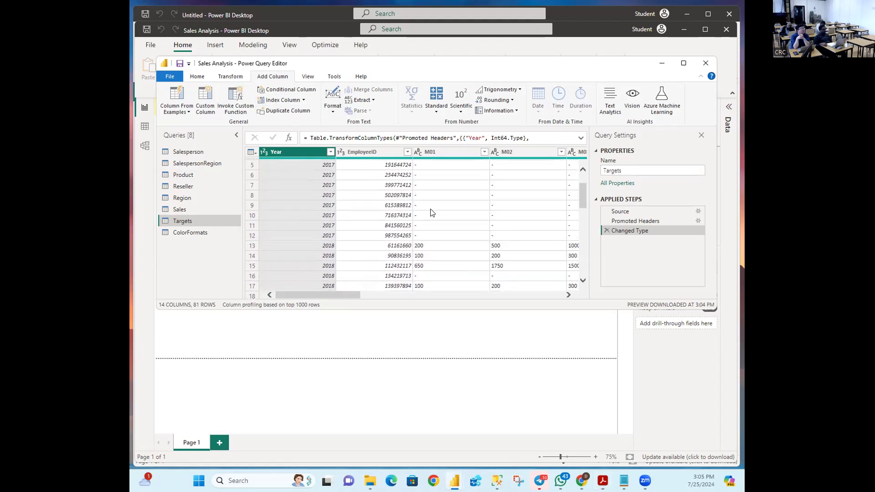
{"action": "scroll", "coordinate": [432, 214], "scroll_direction": "up", "scroll_amount": 2}
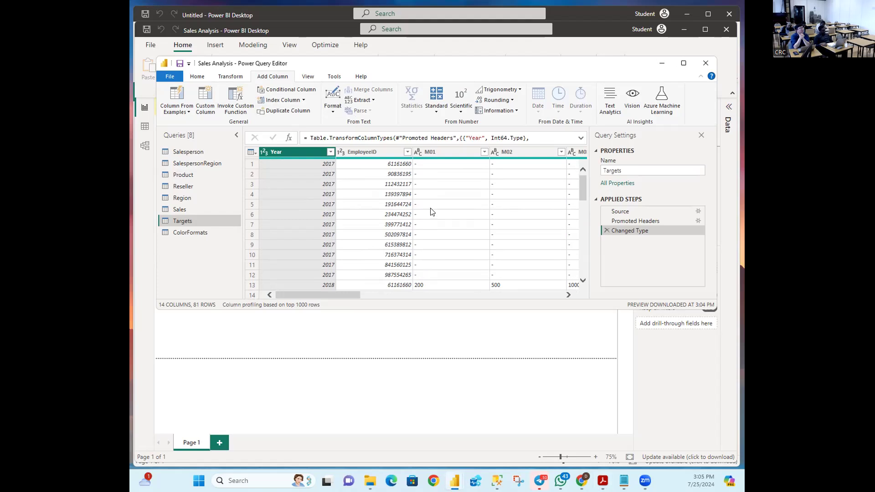
{"action": "scroll", "coordinate": [432, 212], "scroll_direction": "down", "scroll_amount": 6}
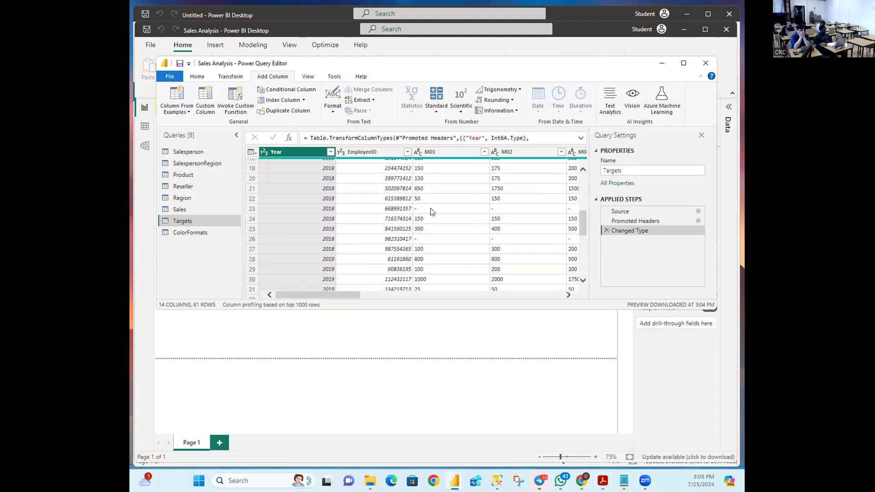
{"action": "scroll", "coordinate": [432, 211], "scroll_direction": "down", "scroll_amount": 2}
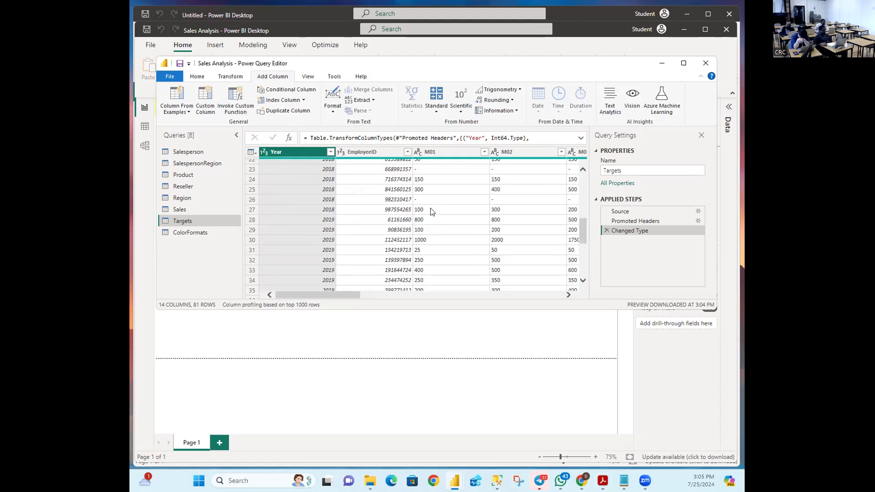
{"action": "scroll", "coordinate": [454, 212], "scroll_direction": "up", "scroll_amount": 7}
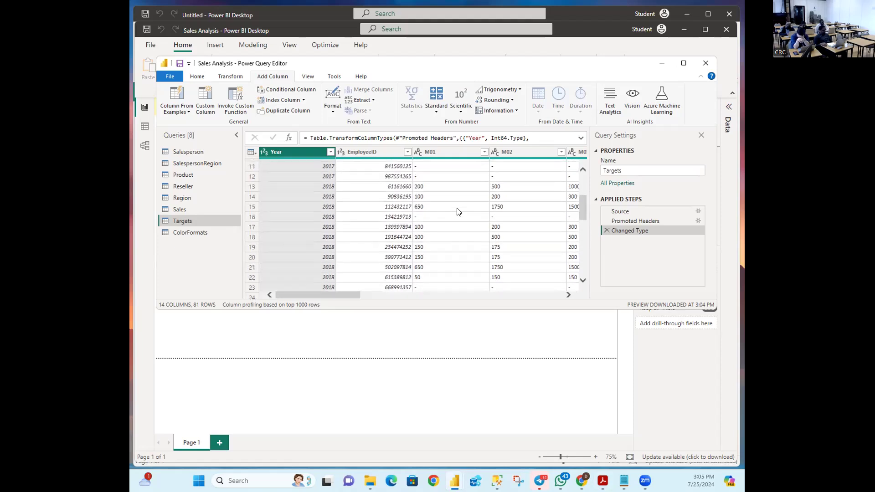
{"action": "scroll", "coordinate": [458, 211], "scroll_direction": "down", "scroll_amount": 7}
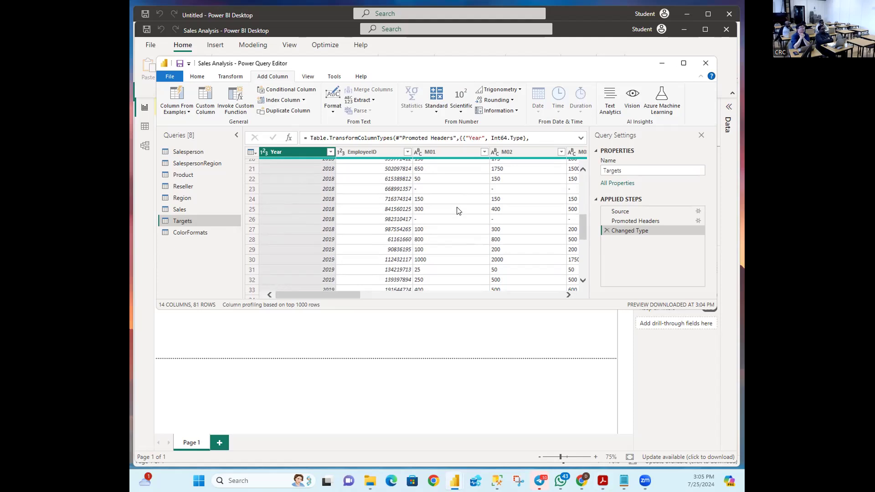
{"action": "scroll", "coordinate": [458, 211], "scroll_direction": "up", "scroll_amount": 6}
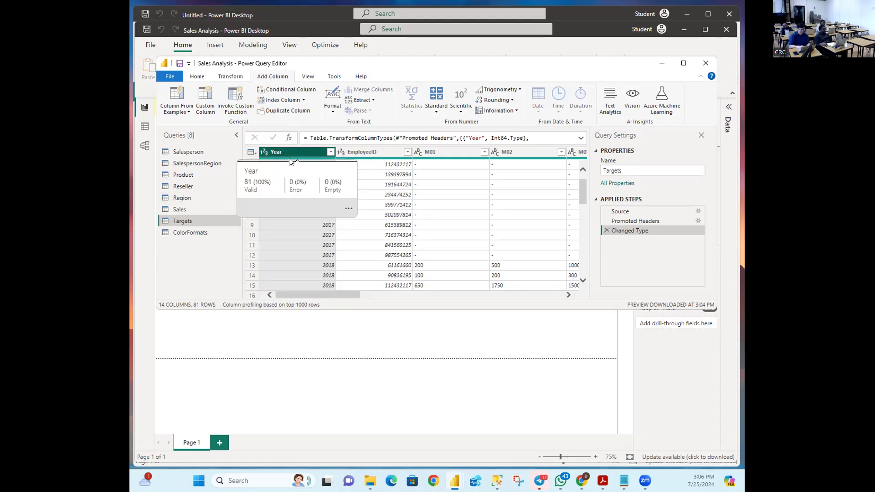
Step: With Year and EmployeeID selected, apply Unpivot Other Columns to the month columns
{"action": "left_click", "coordinate": [361, 153], "text": "ctrl"}
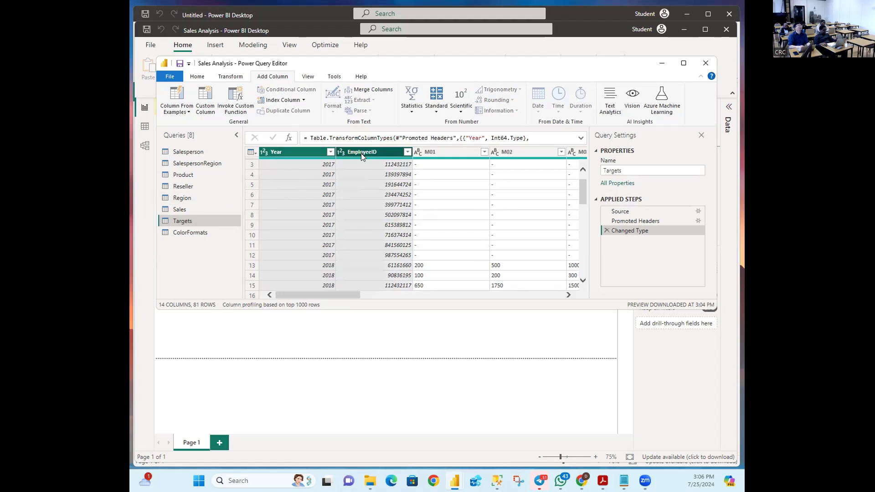
{"action": "right_click", "coordinate": [361, 153]}
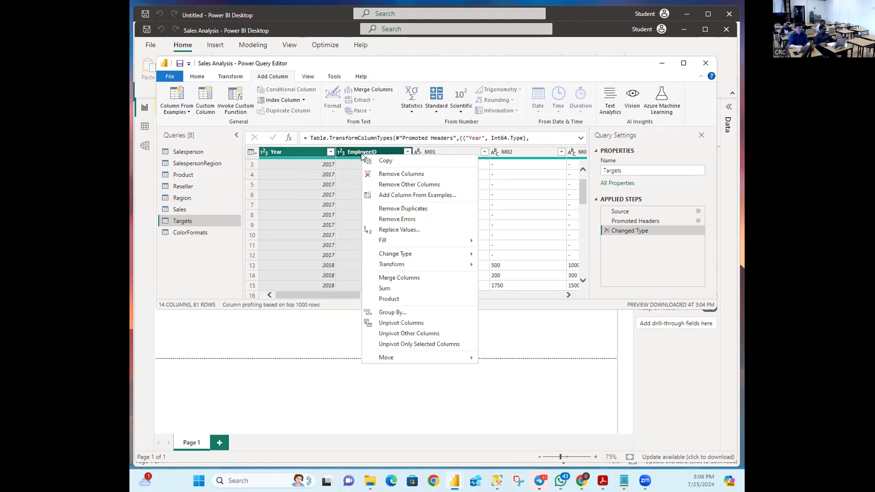
{"action": "left_click", "coordinate": [387, 325]}
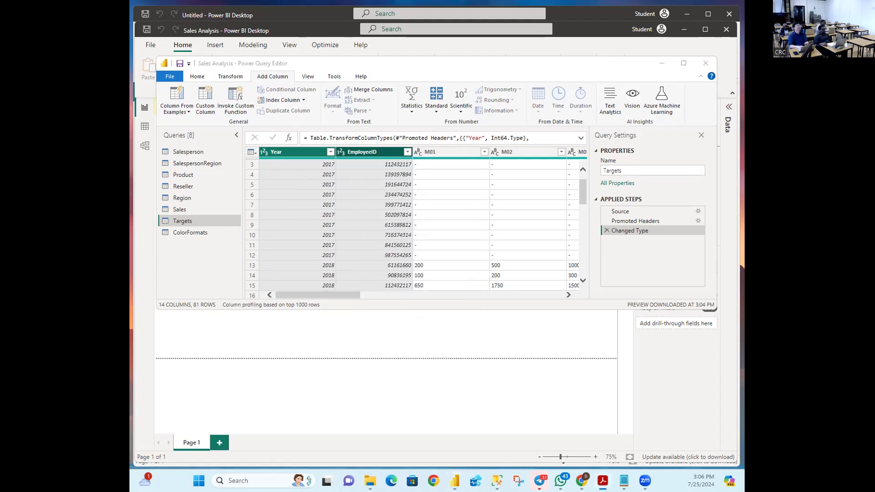
{"action": "right_click", "coordinate": [365, 151]}
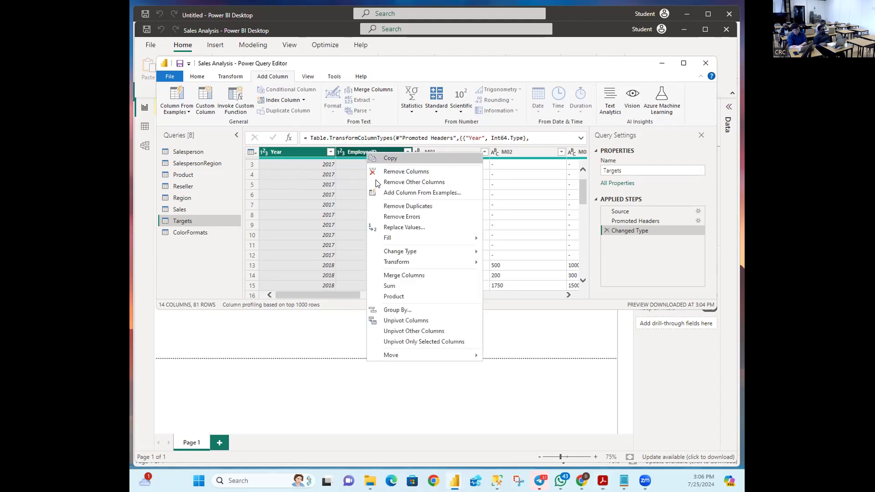
{"action": "left_click", "coordinate": [413, 332]}
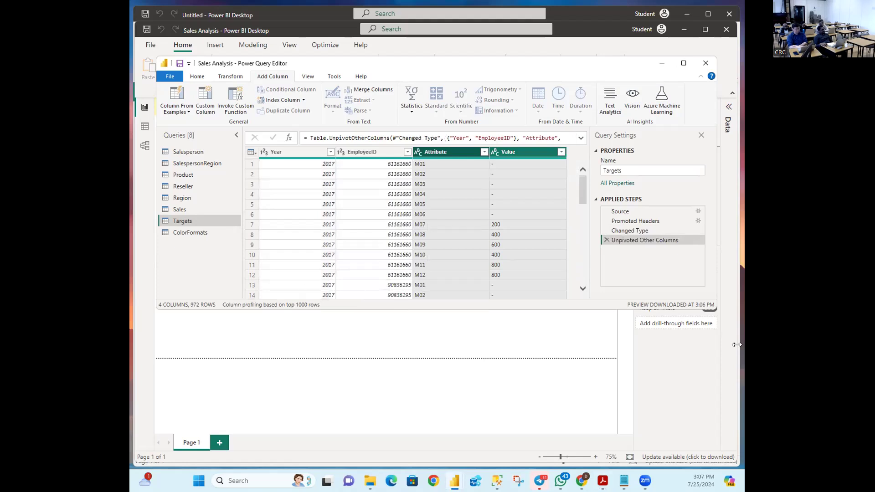
Step: Delete the Unpivoted Other Columns step and scroll across to check the M01, M02 month columns
{"action": "left_click", "coordinate": [606, 240]}
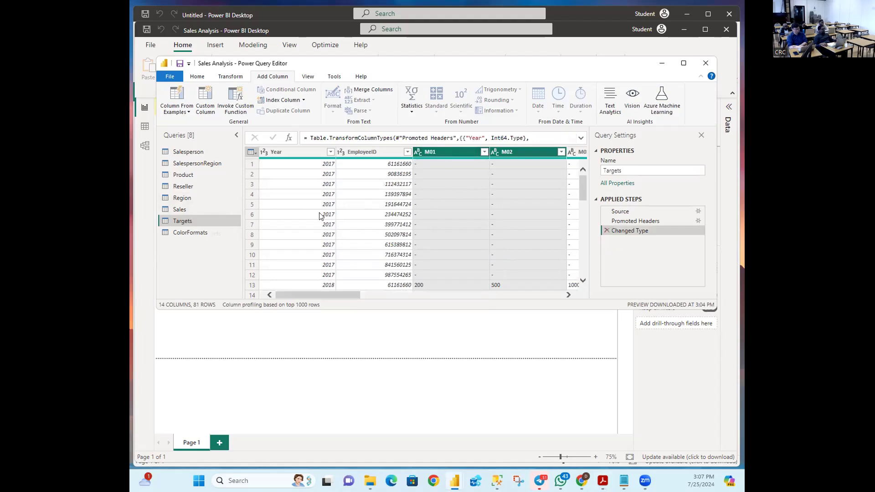
{"action": "left_click_drag", "start_coordinate": [315, 295], "coordinate": [364, 301]}
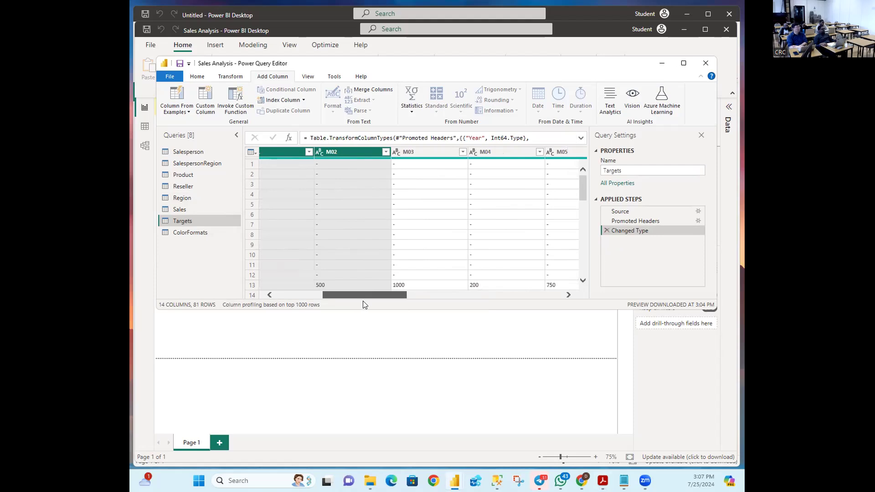
{"action": "mouse_move", "coordinate": [374, 302]}
{"action": "left_mouse_down"}
{"action": "mouse_move", "coordinate": [563, 318]}
{"action": "mouse_move", "coordinate": [378, 301]}
{"action": "left_mouse_up"}
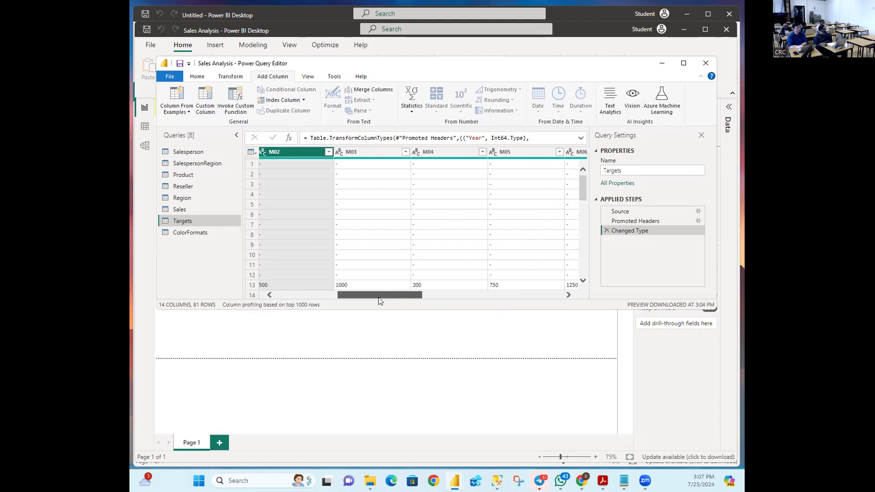
{"action": "left_click_drag", "start_coordinate": [379, 300], "coordinate": [291, 294]}
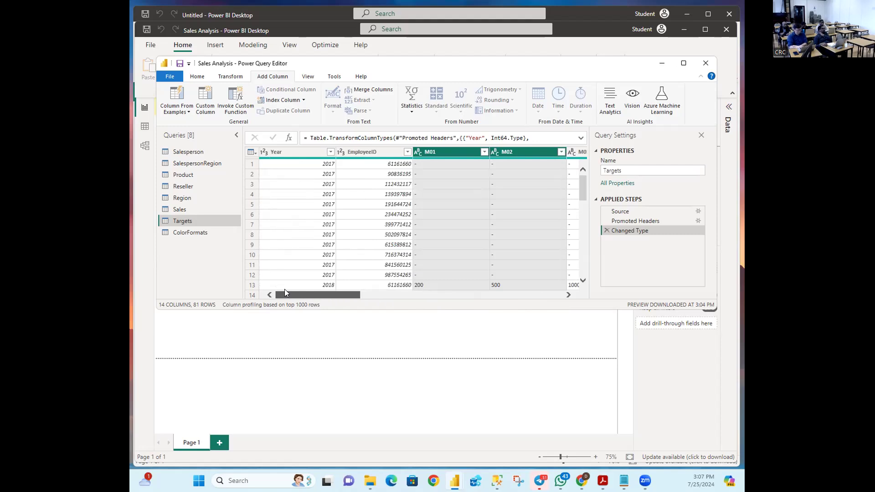
Step: Select Year plus EmployeeID and run Unpivot Other Columns again
{"action": "left_click", "coordinate": [295, 155]}
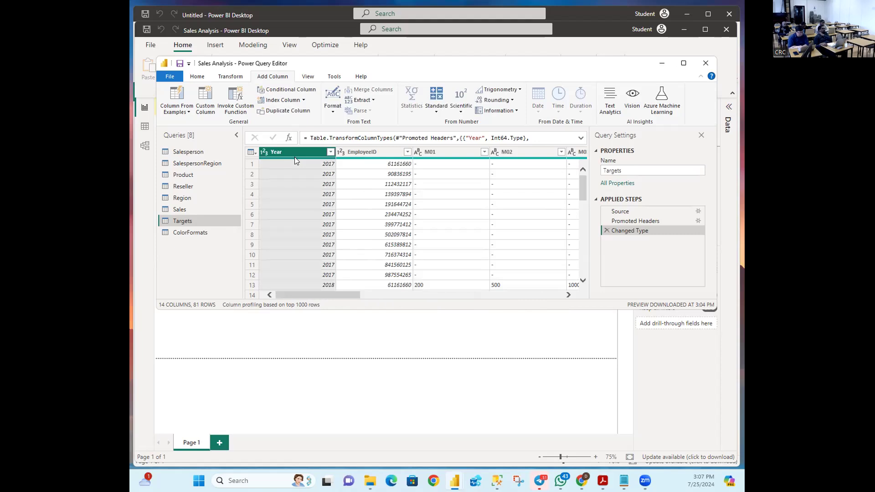
{"action": "left_click", "coordinate": [384, 153], "text": "ctrl"}
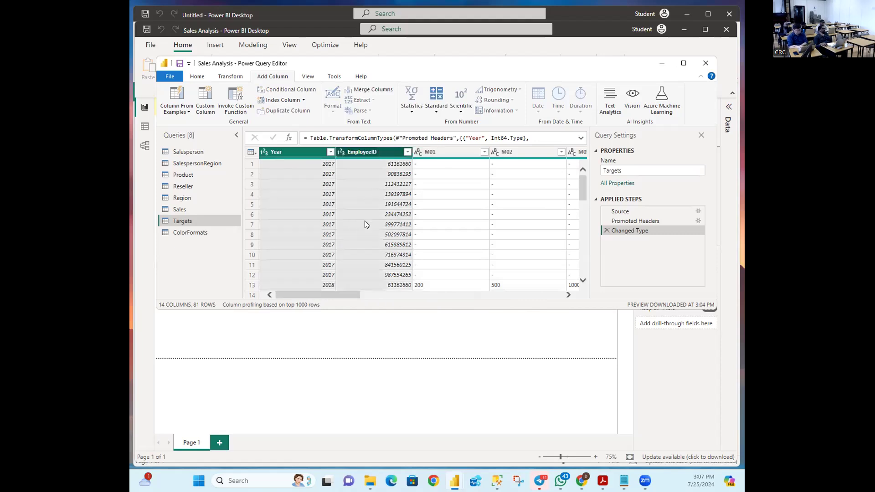
{"action": "right_click", "coordinate": [374, 152]}
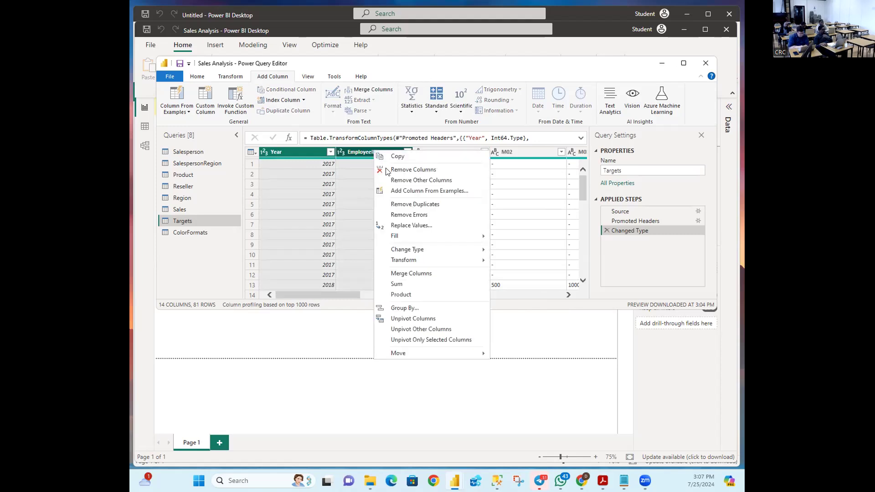
{"action": "left_click", "coordinate": [416, 327]}
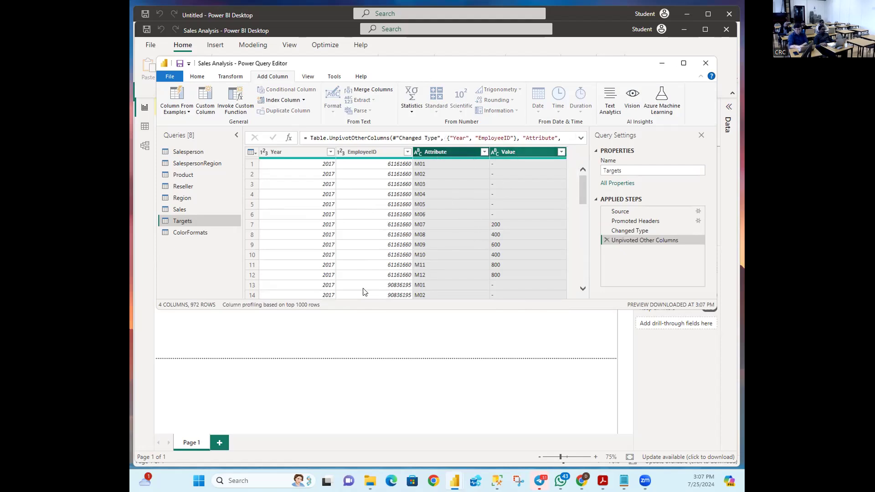
{"action": "left_click", "coordinate": [454, 150]}
{"action": "left_click", "coordinate": [525, 175]}
{"action": "left_click", "coordinate": [448, 153]}
{"action": "left_click", "coordinate": [509, 154]}
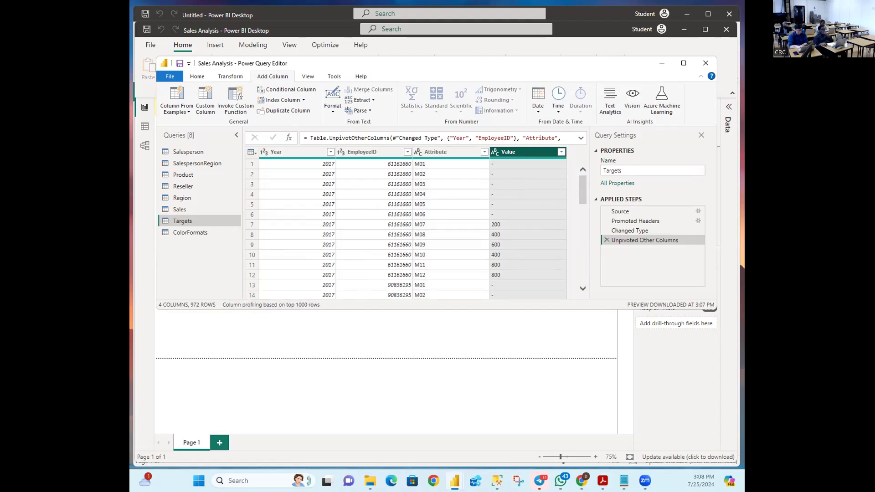
{"action": "key", "text": "alt+Tab"}
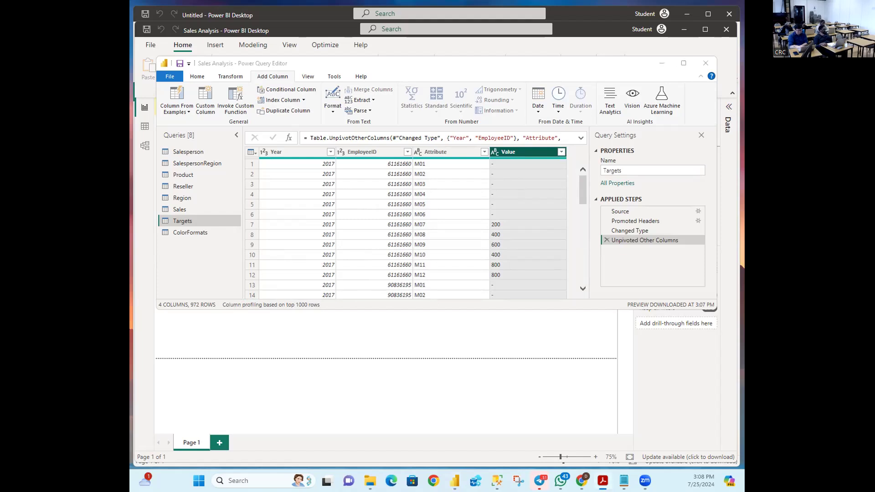
{"action": "key", "text": "alt+Tab"}
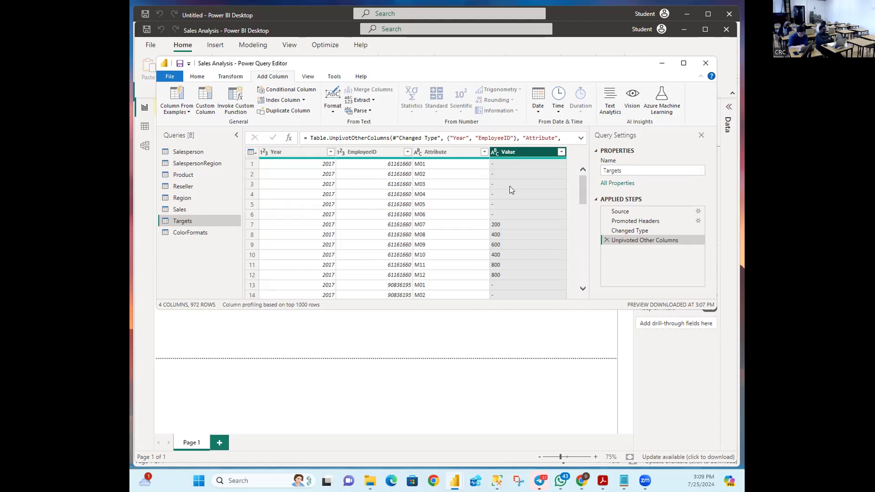
{"action": "left_click", "coordinate": [505, 166]}
{"action": "scroll", "coordinate": [516, 207], "scroll_direction": "down", "scroll_amount": 1}
{"action": "scroll", "coordinate": [517, 208], "scroll_direction": "down", "scroll_amount": 3}
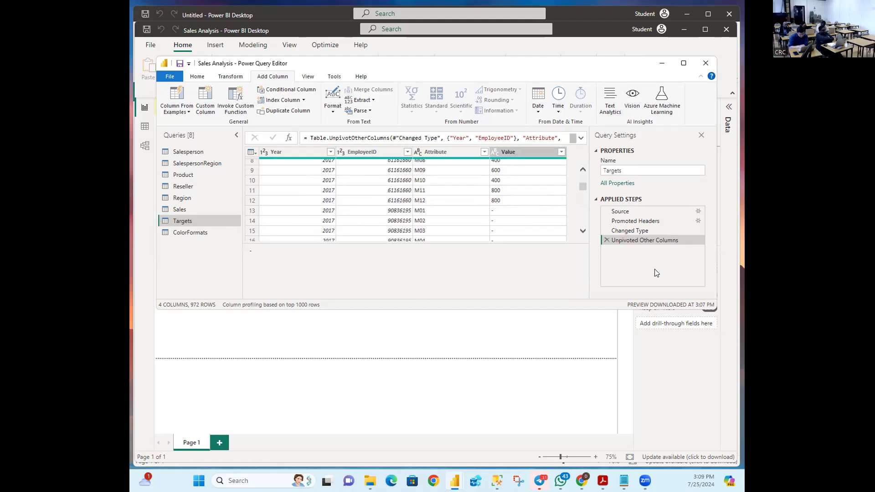
Step: Remove the unpivot step and scroll the grid back to Year and EmployeeID
{"action": "left_click", "coordinate": [607, 240]}
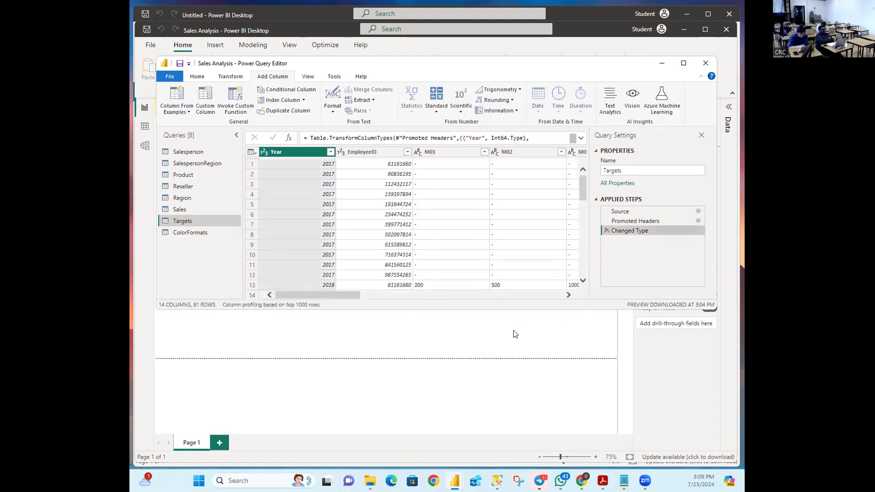
{"action": "left_click_drag", "start_coordinate": [321, 294], "coordinate": [363, 307]}
{"action": "scroll", "coordinate": [434, 253], "scroll_direction": "down", "scroll_amount": 12}
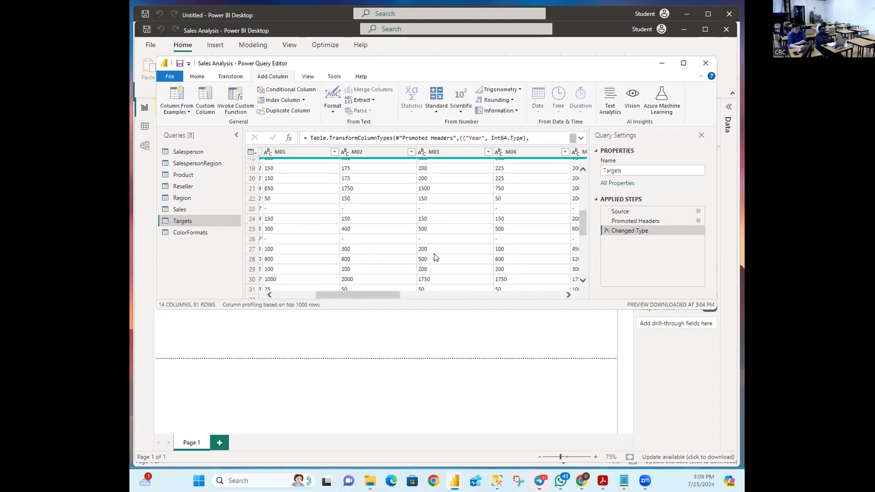
{"action": "scroll", "coordinate": [424, 251], "scroll_direction": "up", "scroll_amount": 12}
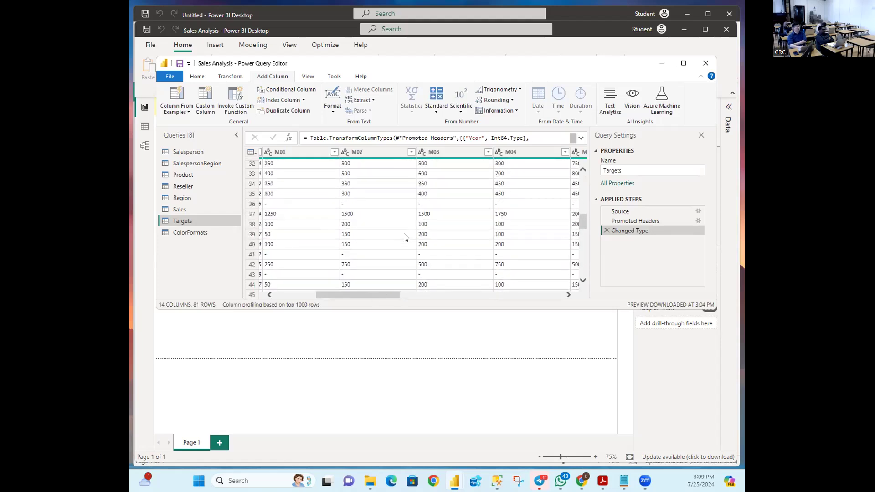
{"action": "left_click_drag", "start_coordinate": [338, 293], "coordinate": [305, 290]}
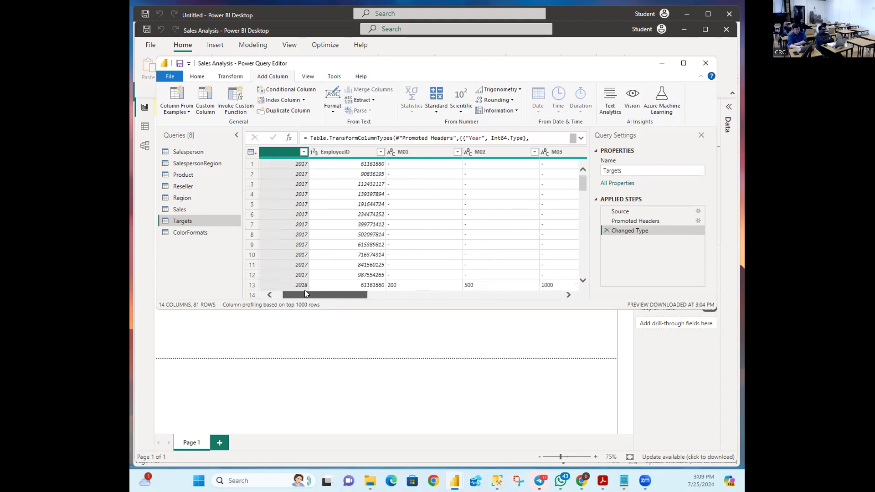
{"action": "scroll", "coordinate": [541, 214], "scroll_direction": "down", "scroll_amount": 3}
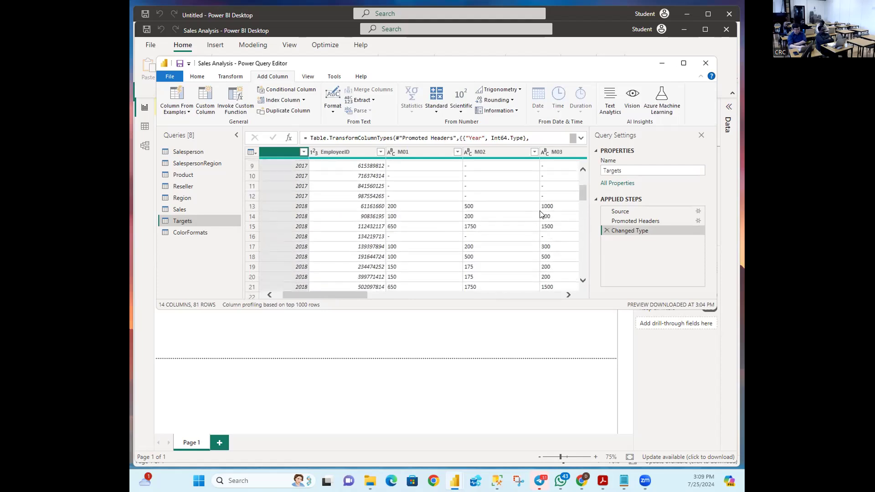
{"action": "left_click_drag", "start_coordinate": [343, 296], "coordinate": [531, 307]}
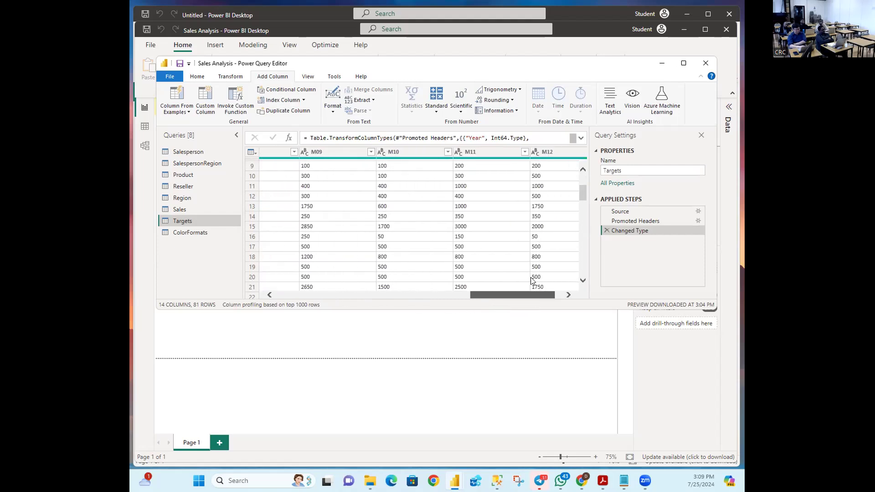
{"action": "scroll", "coordinate": [530, 228], "scroll_direction": "up", "scroll_amount": 3}
{"action": "left_click_drag", "start_coordinate": [500, 295], "coordinate": [354, 291]}
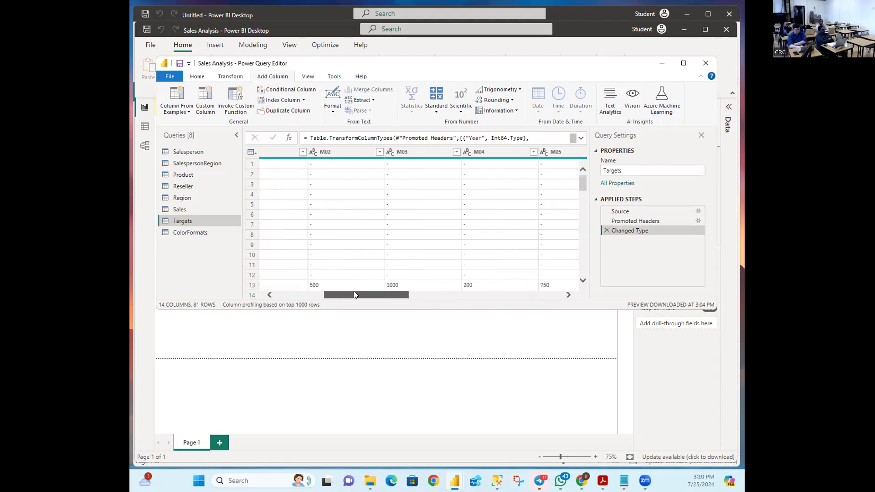
{"action": "left_click_drag", "start_coordinate": [353, 291], "coordinate": [287, 295]}
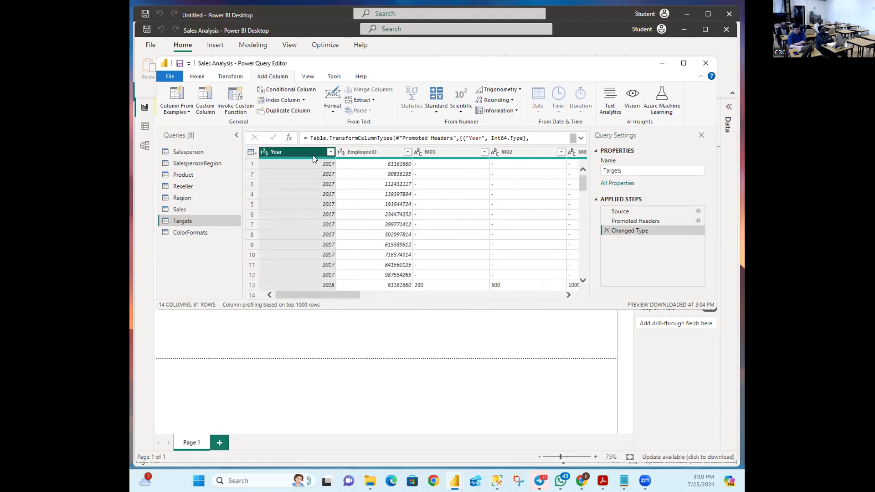
Step: Unpivot every column except Year and EmployeeID into Attribute and Value
{"action": "left_click", "coordinate": [370, 153], "text": "ctrl"}
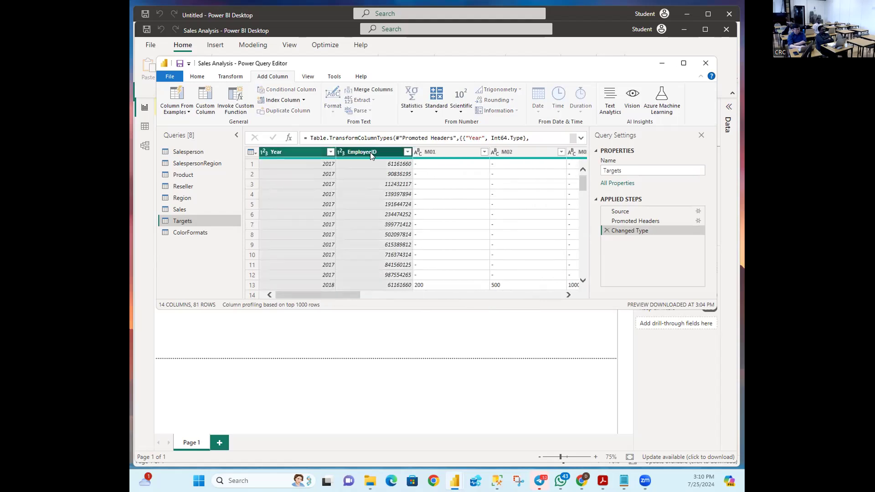
{"action": "right_click", "coordinate": [371, 152]}
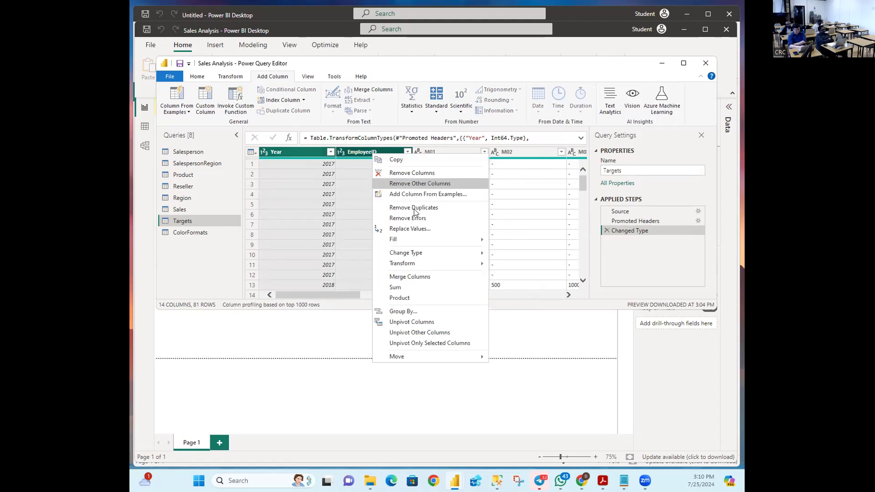
{"action": "left_click", "coordinate": [422, 332]}
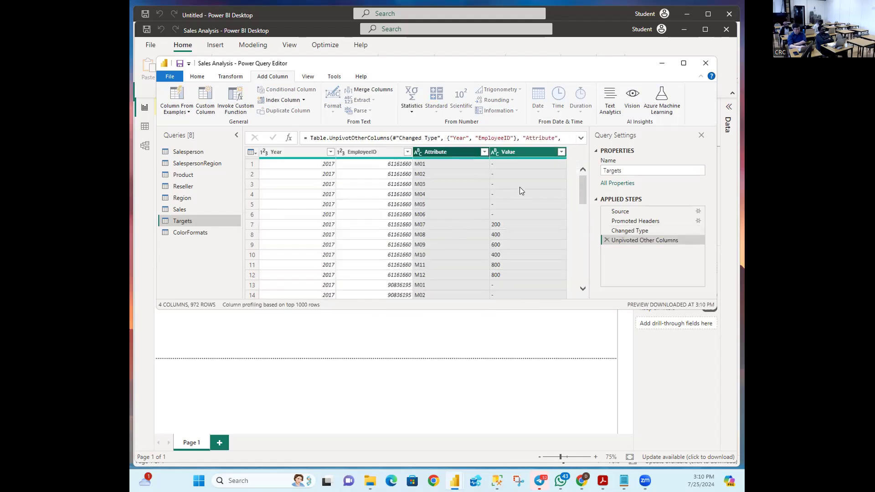
Step: Filter the Value column to exclude '-', leaving 809 rows
{"action": "left_click", "coordinate": [530, 189]}
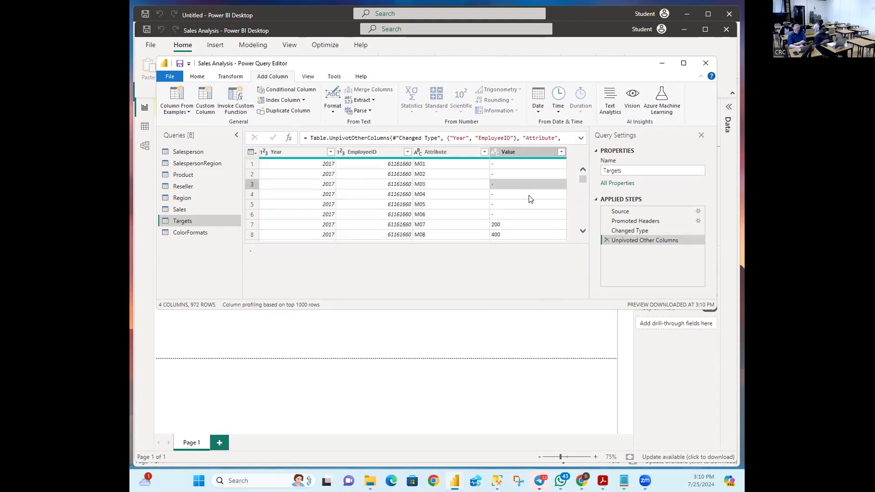
{"action": "left_click", "coordinate": [562, 152]}
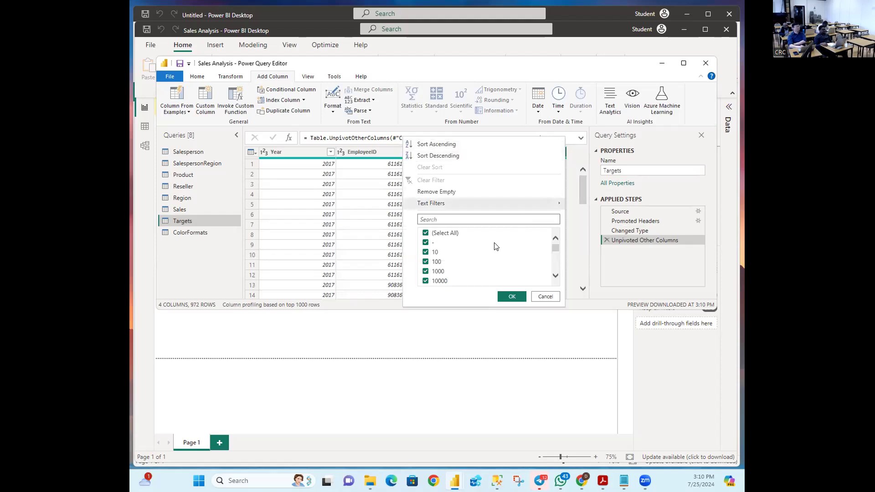
{"action": "left_click", "coordinate": [426, 242]}
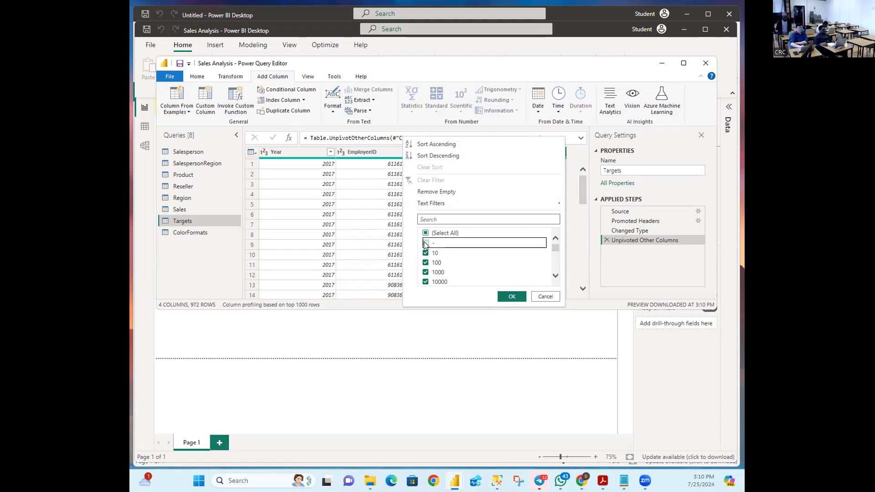
{"action": "left_click", "coordinate": [510, 297]}
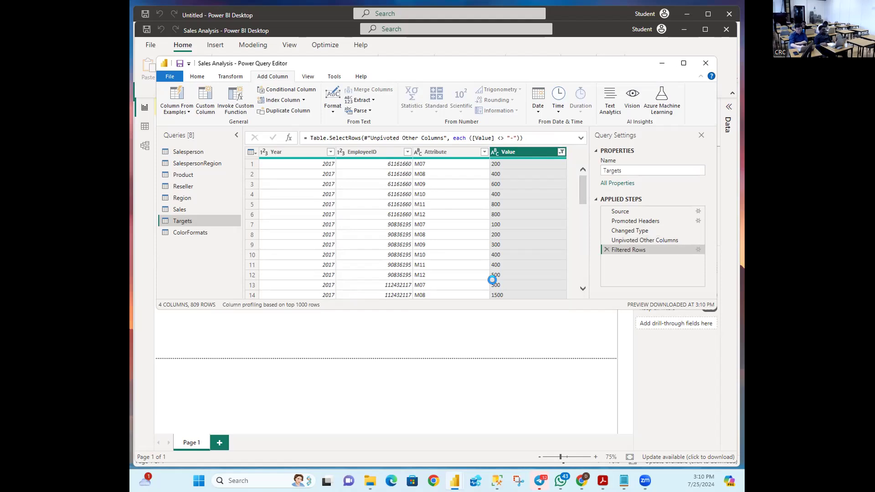
{"action": "key", "text": "alt+Tab"}
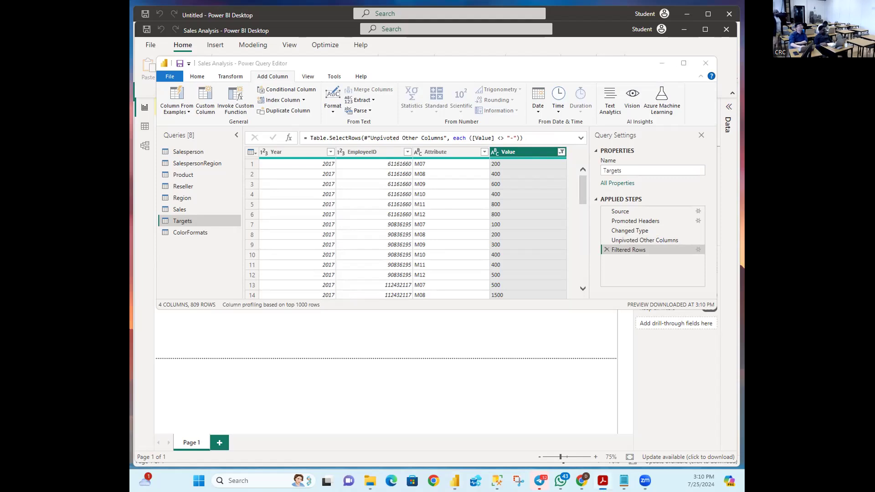
{"action": "key", "text": "alt+Tab"}
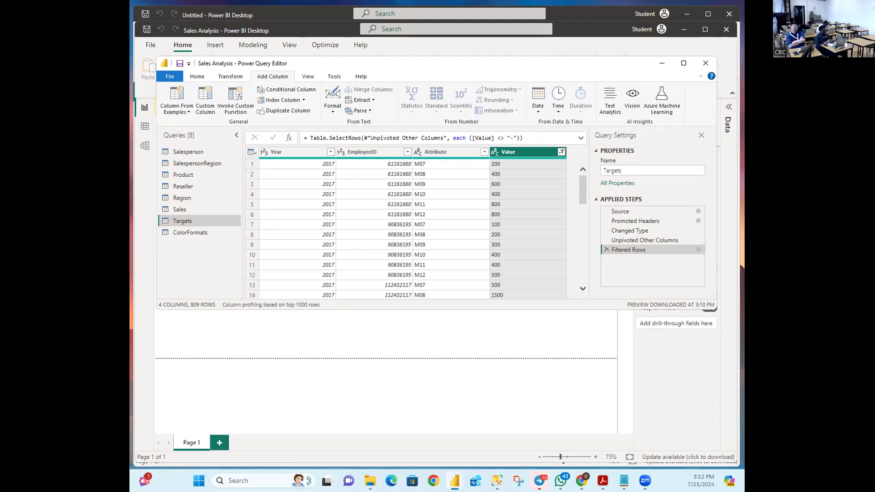
{"action": "key", "text": "alt+Tab"}
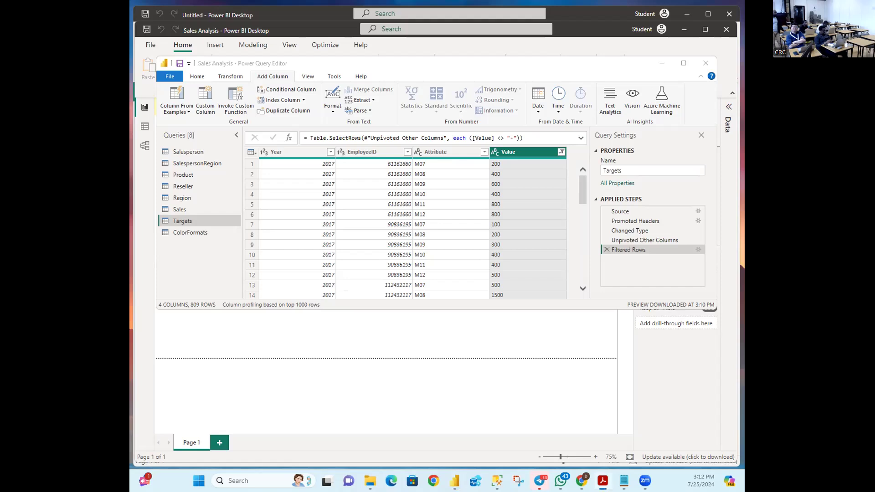
{"action": "left_click", "coordinate": [447, 153]}
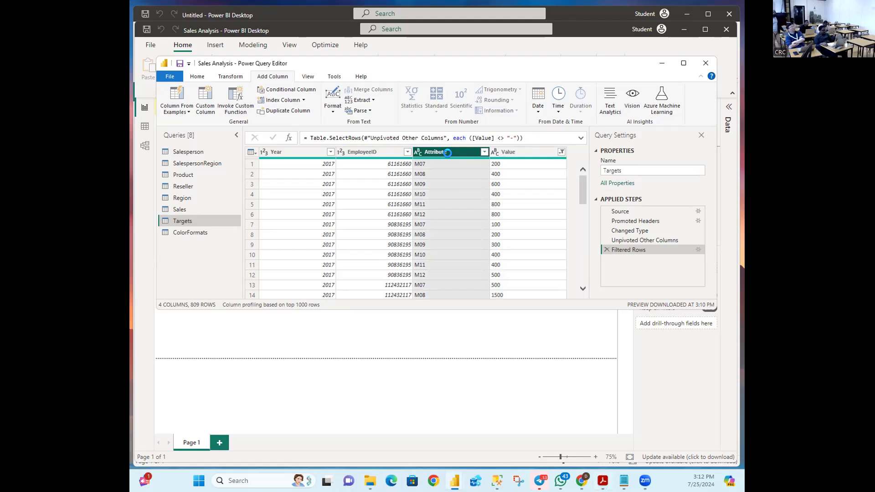
Step: Rename the Attribute column header to MonthNumber
{"action": "right_click", "coordinate": [447, 152]}
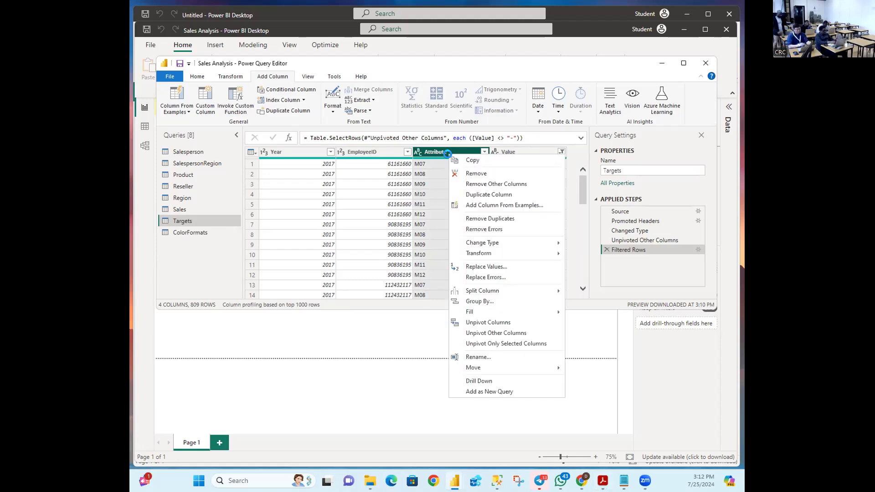
{"action": "left_click", "coordinate": [484, 357]}
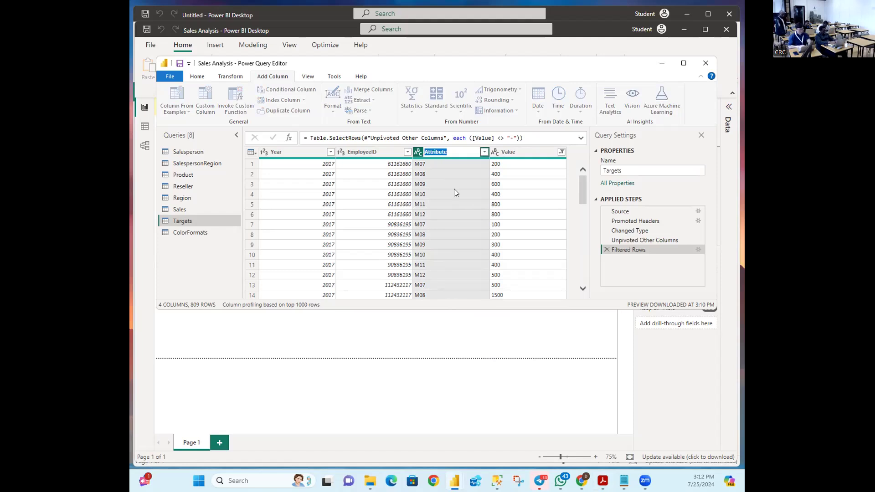
{"action": "left_click", "coordinate": [181, 26]}
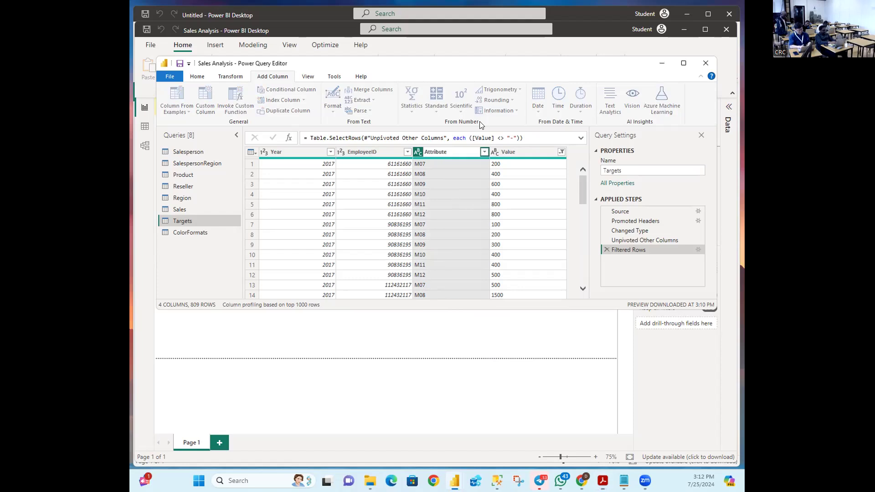
{"action": "double_click", "coordinate": [442, 152]}
{"action": "key", "text": "Return"}
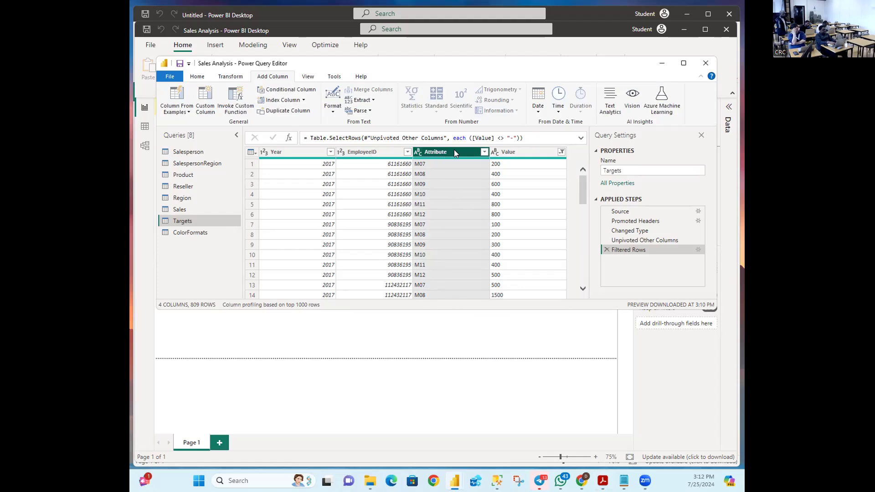
{"action": "double_click", "coordinate": [454, 151]}
{"action": "type", "text": "Mo"}
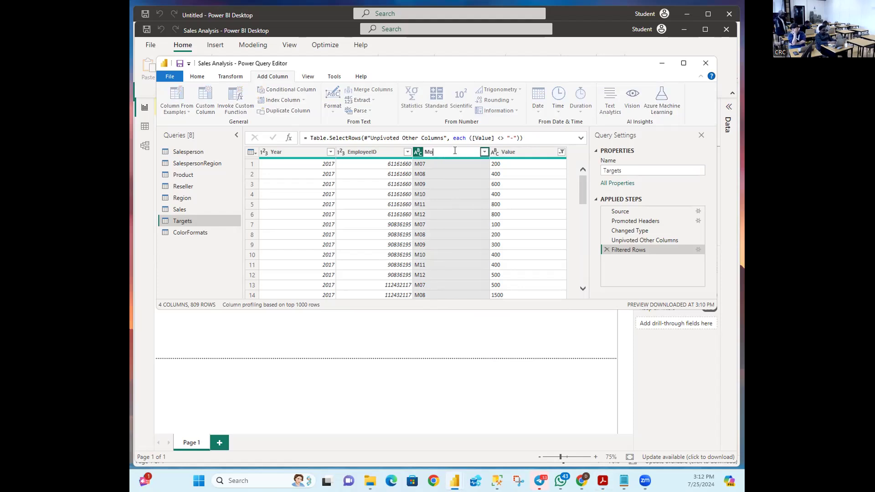
{"action": "type", "text": "nthNumber"}
{"action": "key", "text": "Return"}
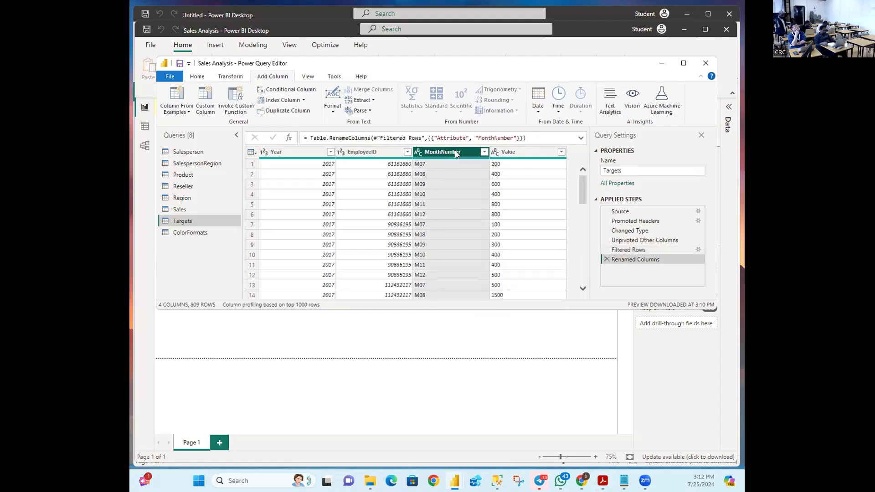
Step: Rename the Value column header, which ends up misspelled as 'arget'
{"action": "left_click", "coordinate": [601, 479]}
{"action": "left_click", "coordinate": [601, 479]}
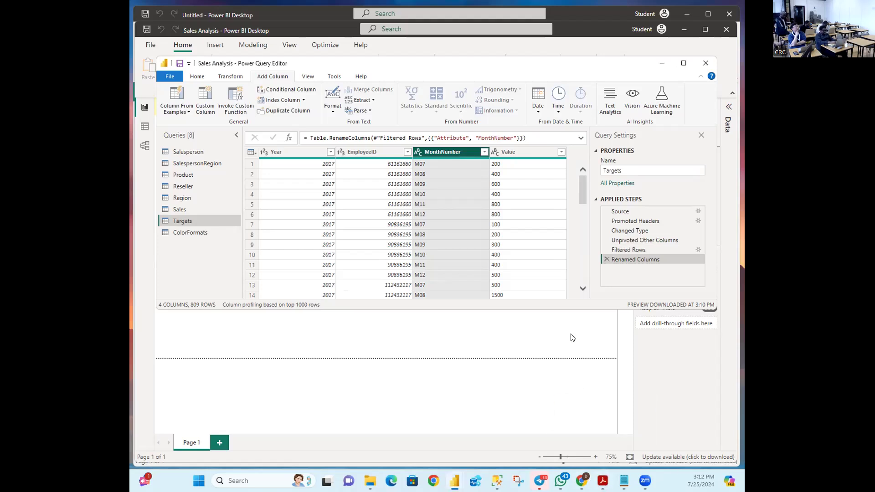
{"action": "left_click", "coordinate": [515, 152]}
{"action": "double_click", "coordinate": [521, 153]}
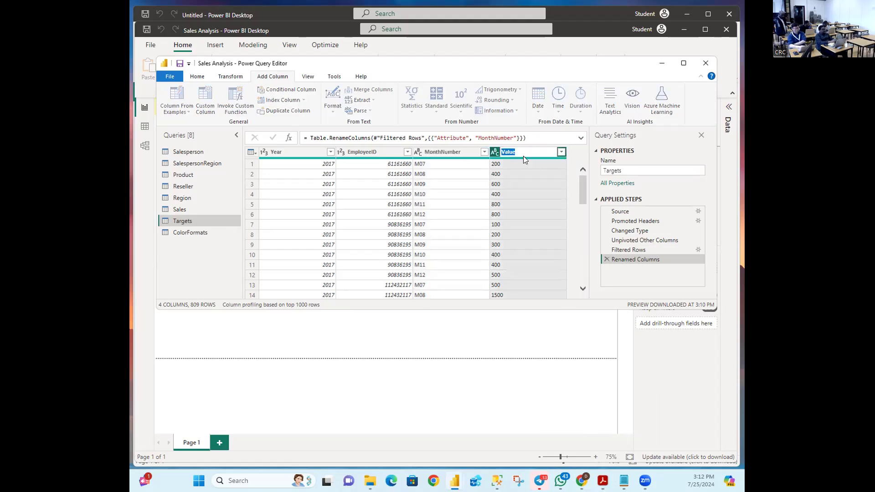
{"action": "type", "text": "arget"}
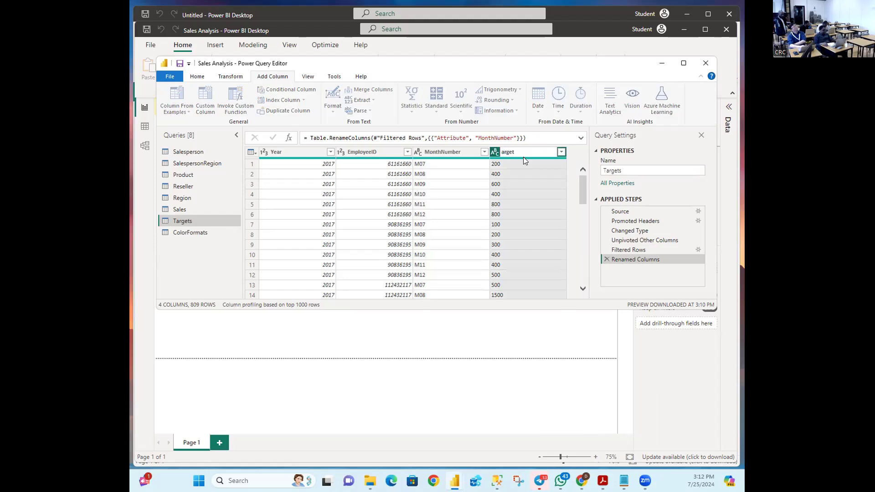
{"action": "key", "text": "Return"}
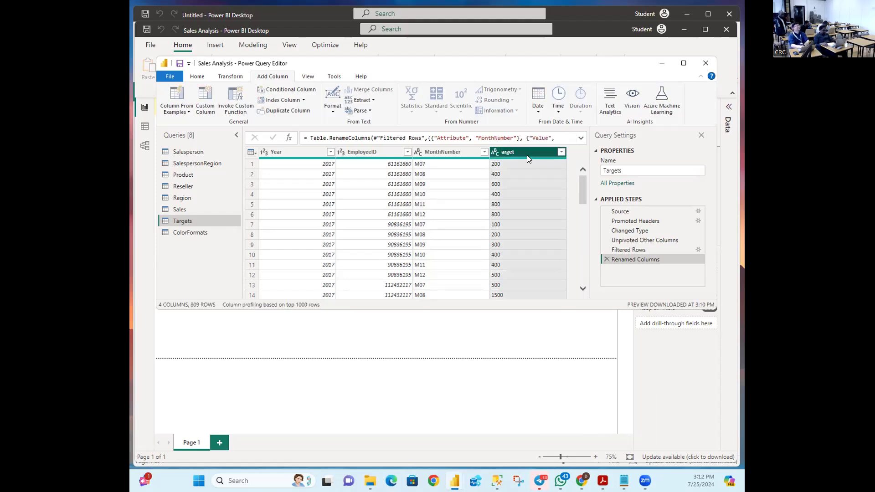
Step: Correct the column header from 'arget' to 'Target'
{"action": "double_click", "coordinate": [527, 153]}
{"action": "key", "text": "Home"}
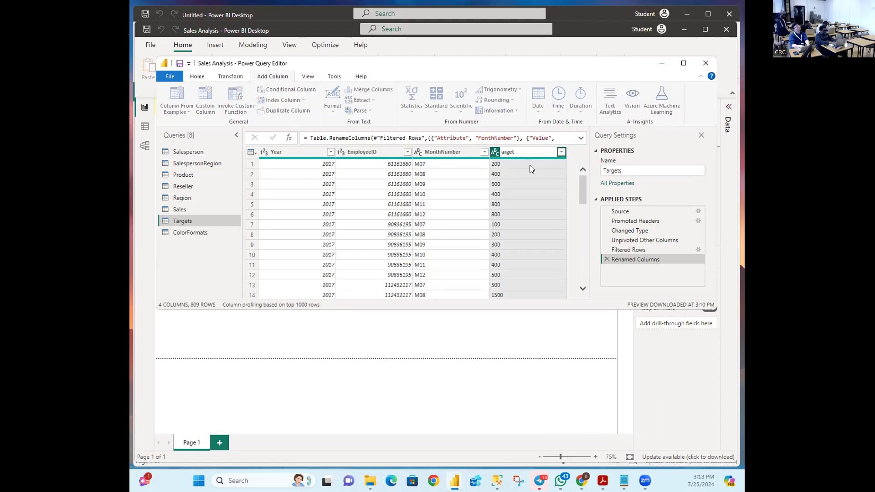
{"action": "key", "text": "Return"}
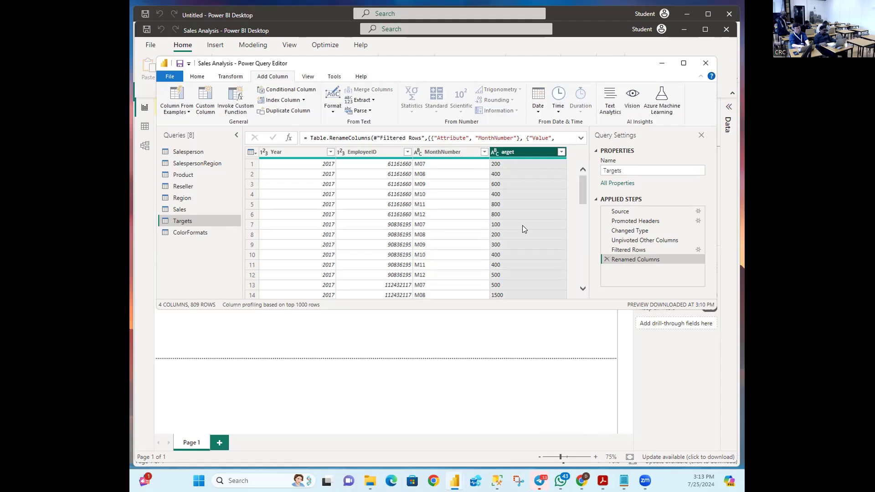
{"action": "double_click", "coordinate": [519, 151]}
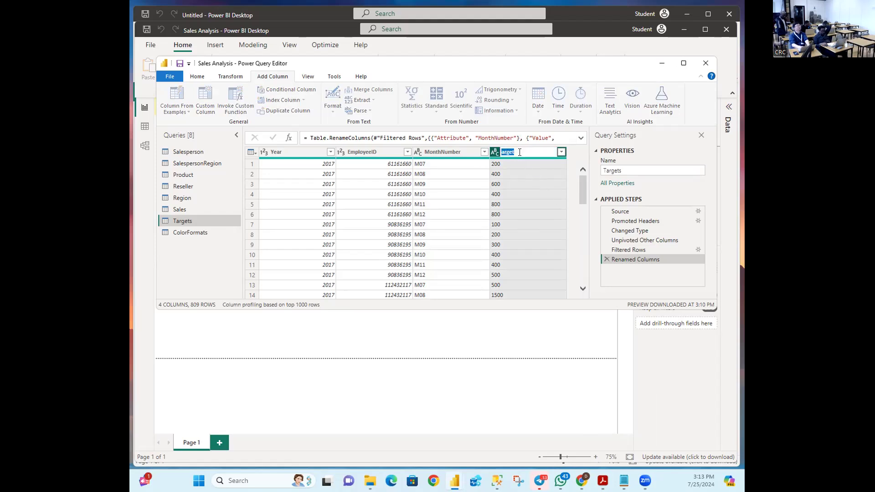
{"action": "type", "text": "Target"}
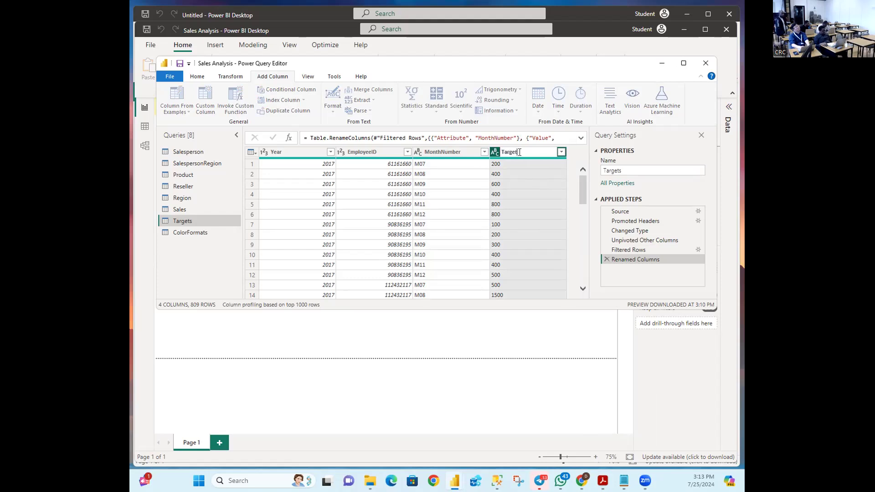
{"action": "key", "text": "Return"}
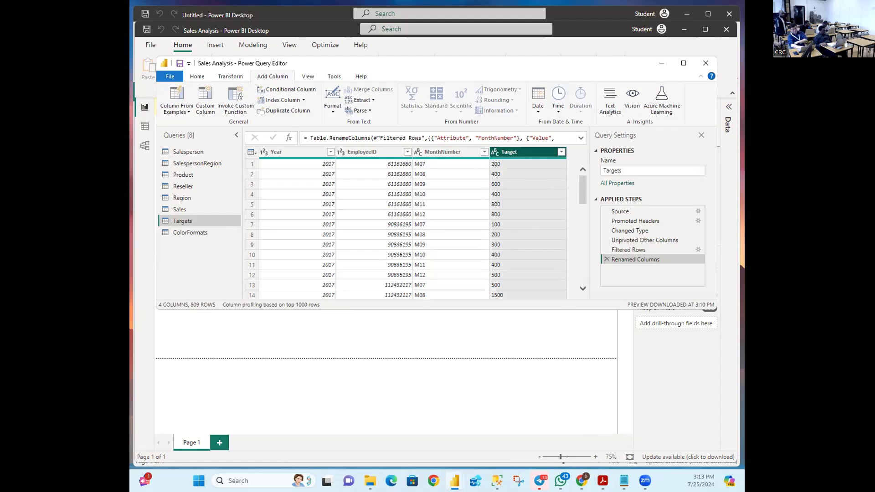
{"action": "key", "text": "alt+Tab"}
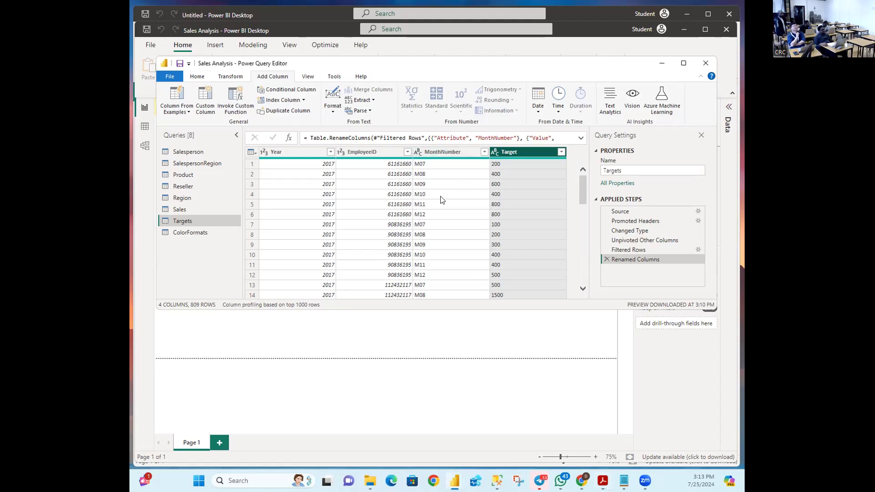
Step: Replace 'M' with nothing in MonthNumber so values read 07, 08, 09
{"action": "right_click", "coordinate": [430, 151]}
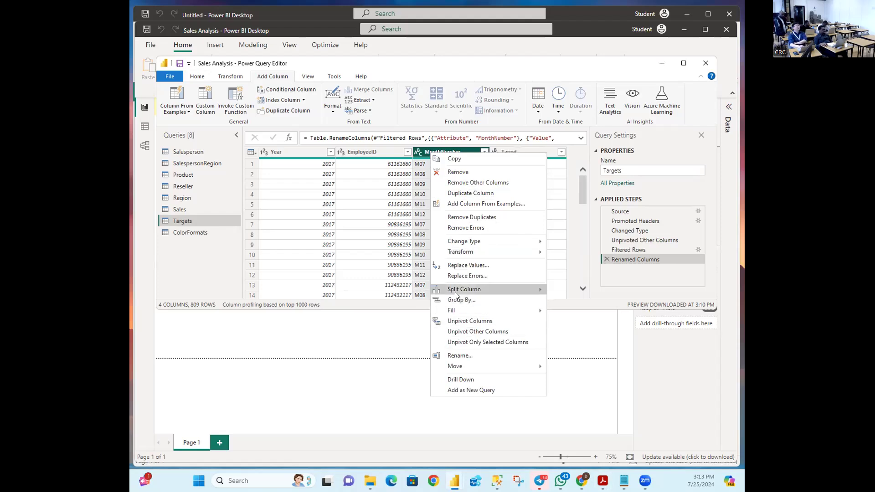
{"action": "left_click", "coordinate": [395, 397]}
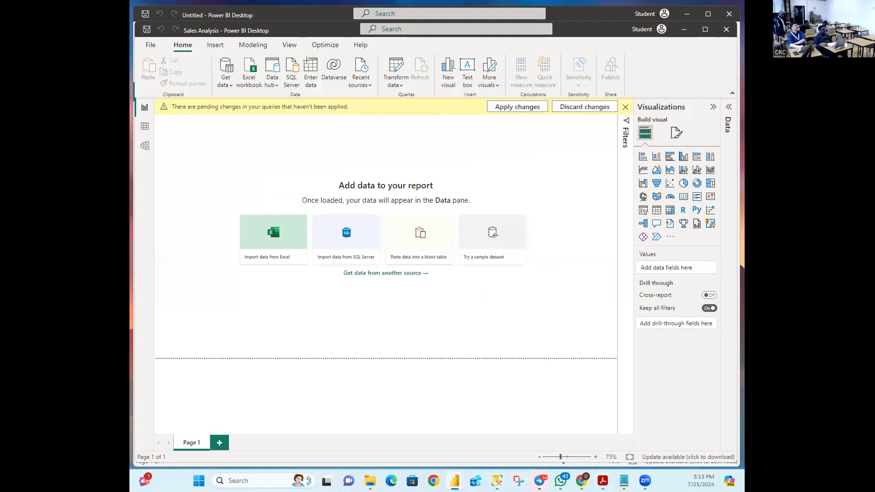
{"action": "mouse_move", "coordinate": [454, 481]}
{"action": "left_click", "coordinate": [549, 444]}
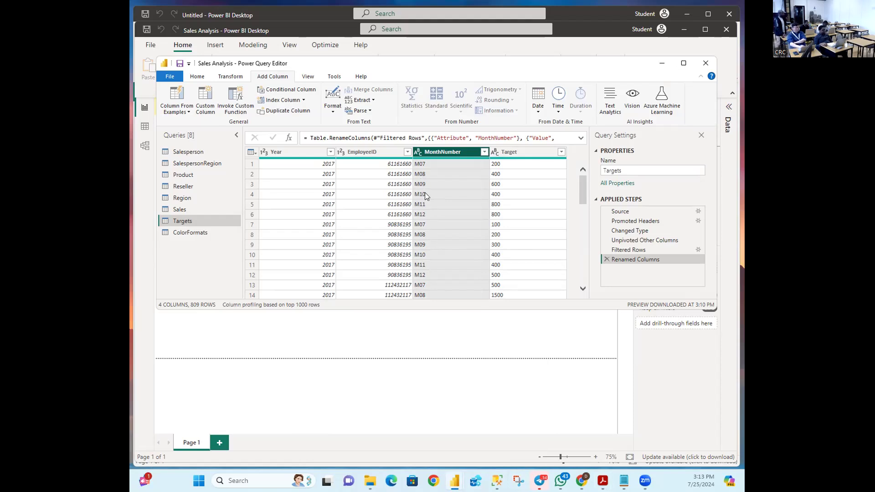
{"action": "right_click", "coordinate": [441, 154]}
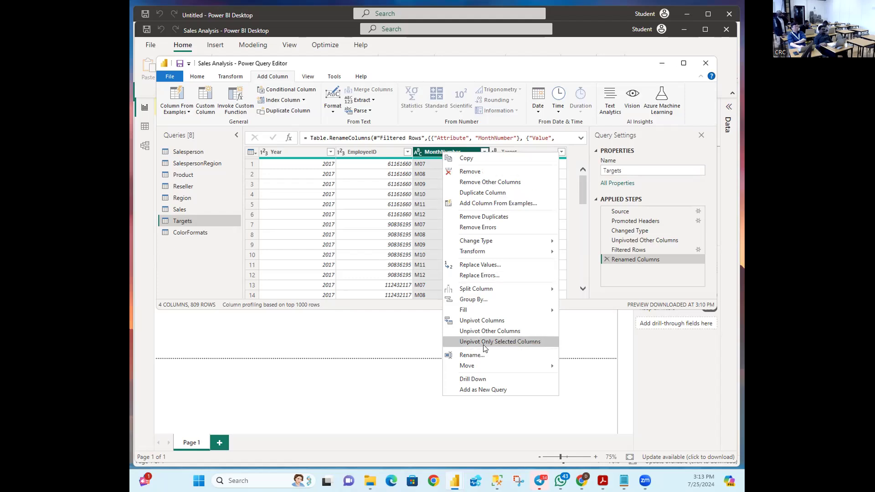
{"action": "left_click", "coordinate": [485, 265]}
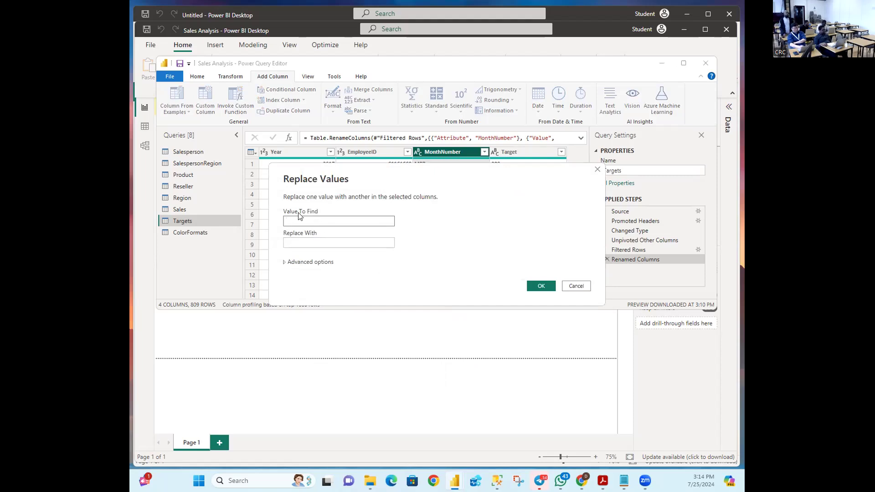
{"action": "type", "text": "M"}
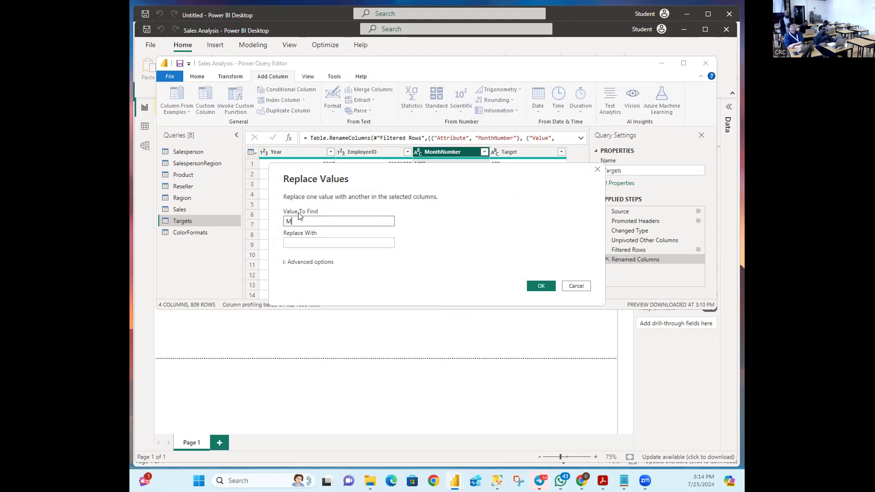
{"action": "left_click", "coordinate": [540, 286]}
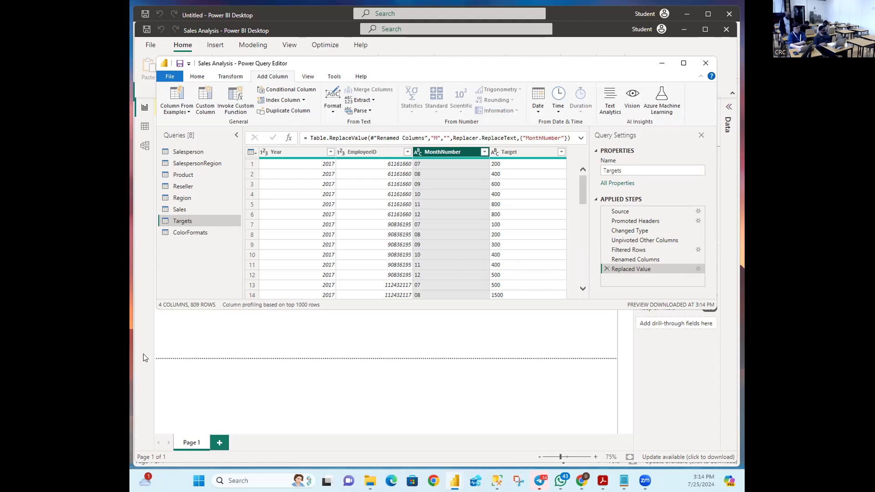
Step: Change MonthNumber's data type to Whole Number so months show as 7, 8, 9 through 12
{"action": "key", "text": "alt+Tab"}
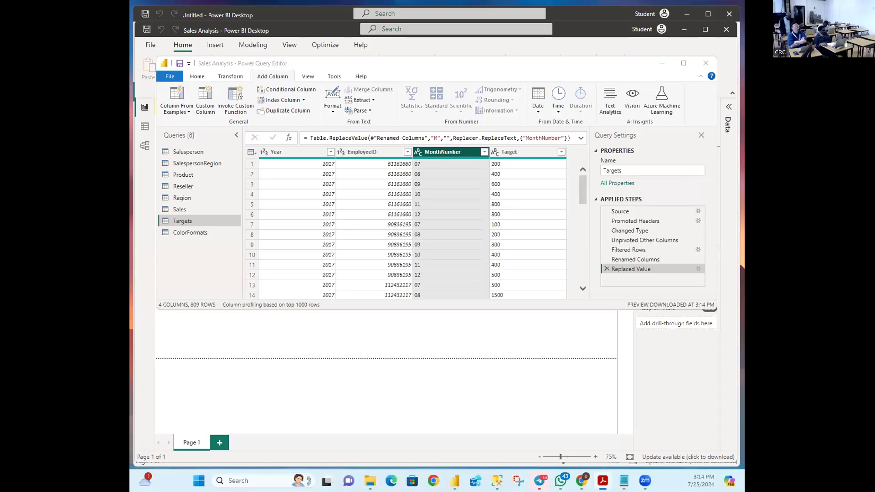
{"action": "left_click", "coordinate": [611, 106]}
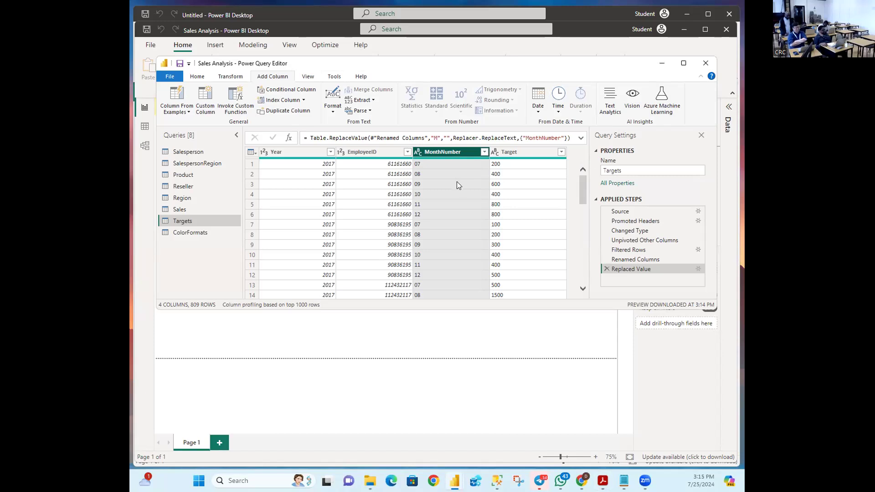
{"action": "left_click", "coordinate": [418, 154]}
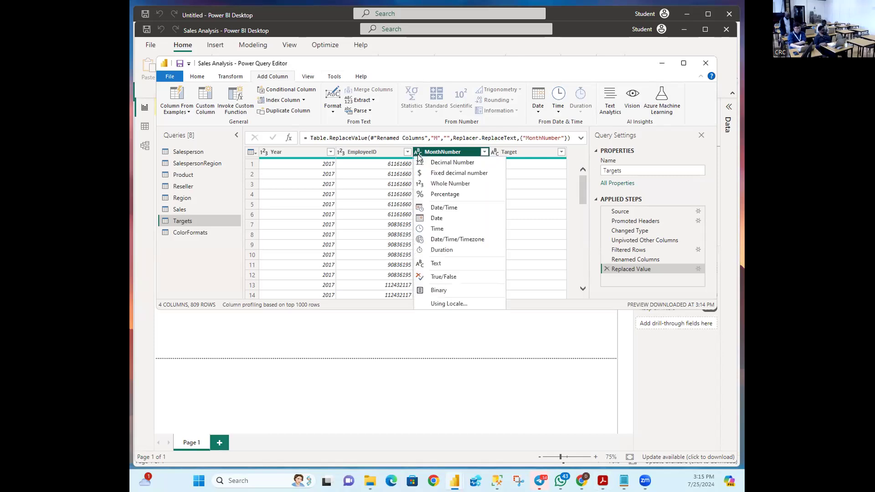
{"action": "left_click", "coordinate": [431, 183]}
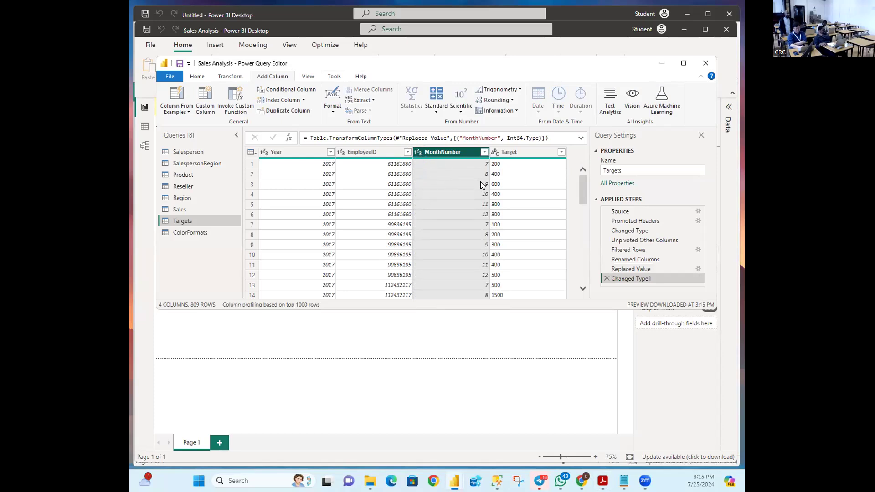
{"action": "scroll", "coordinate": [481, 200], "scroll_direction": "down", "scroll_amount": 12}
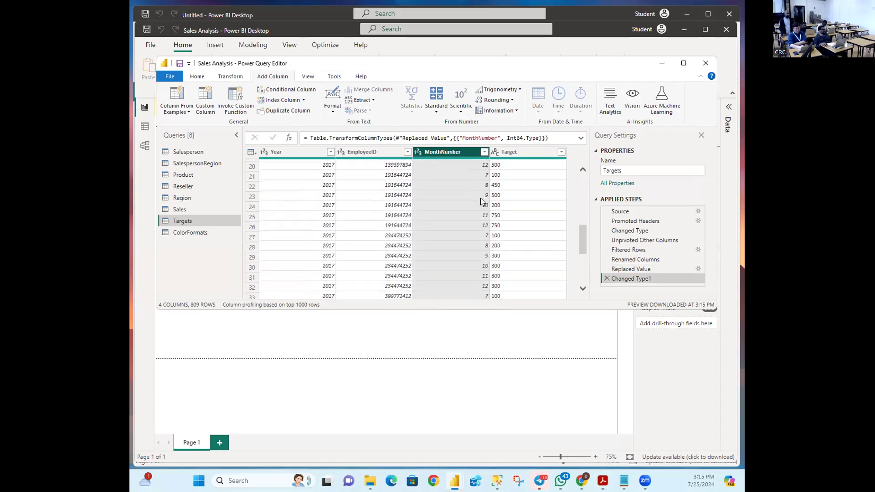
{"action": "scroll", "coordinate": [483, 201], "scroll_direction": "up", "scroll_amount": 12}
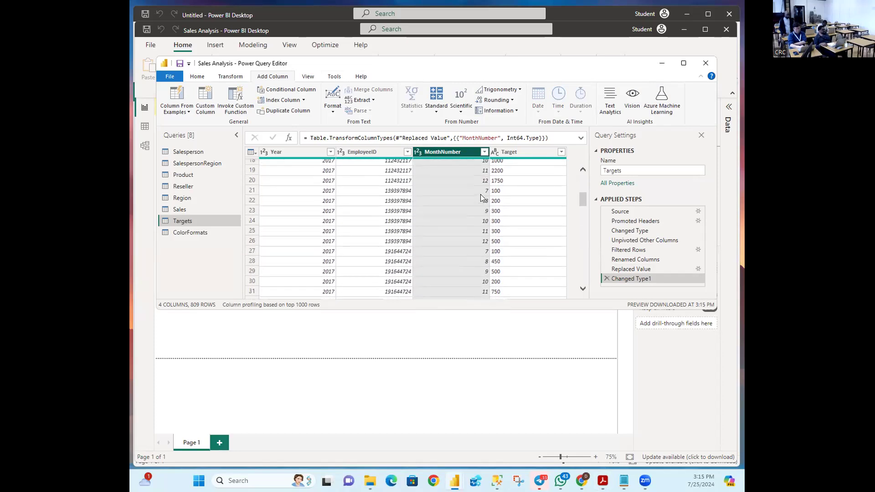
{"action": "scroll", "coordinate": [482, 196], "scroll_direction": "up", "scroll_amount": 1}
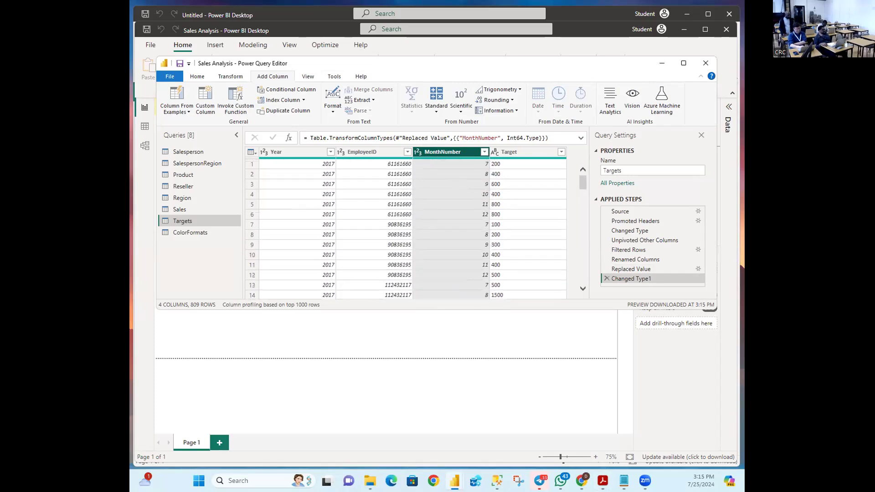
{"action": "key", "text": "alt+Tab"}
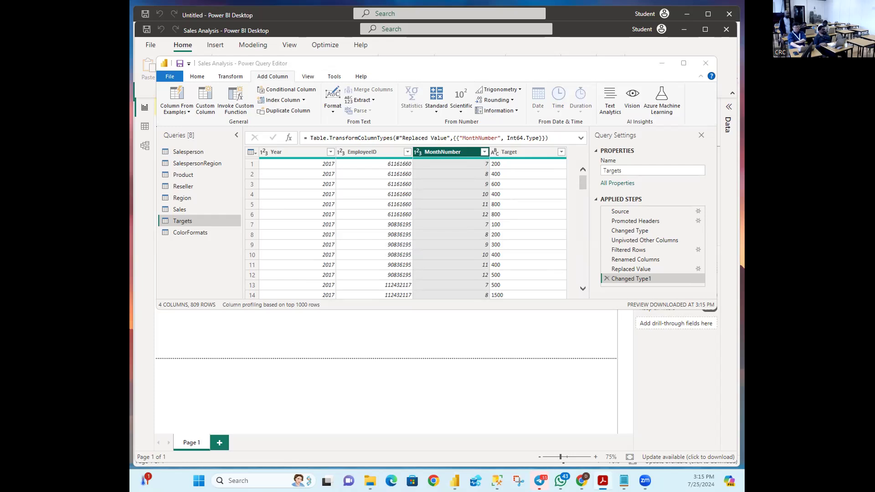
{"action": "key", "text": "alt+Tab"}
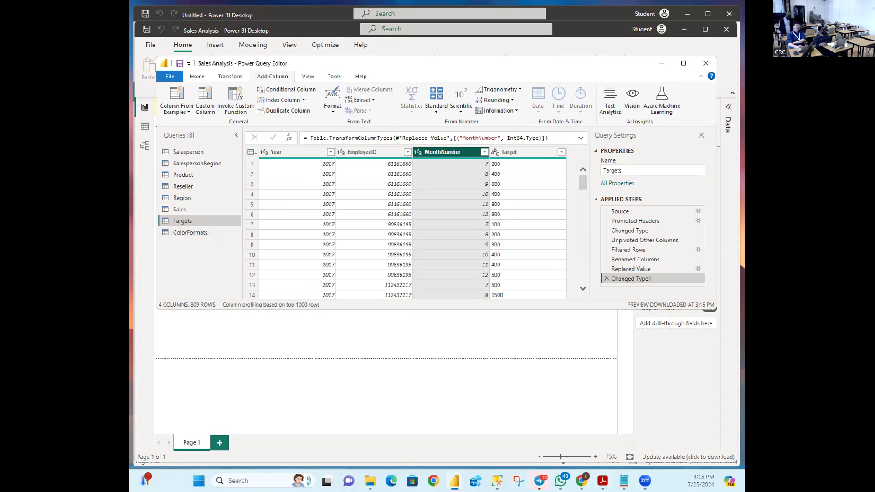
{"action": "key", "text": "alt+Tab"}
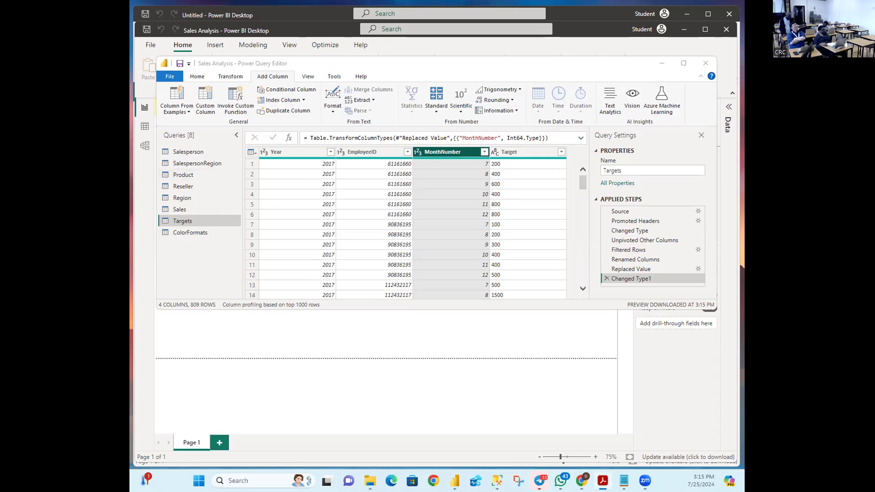
Step: Show the Column From Examples options on the Add Column tab for the Targets query
{"action": "left_click", "coordinate": [175, 174]}
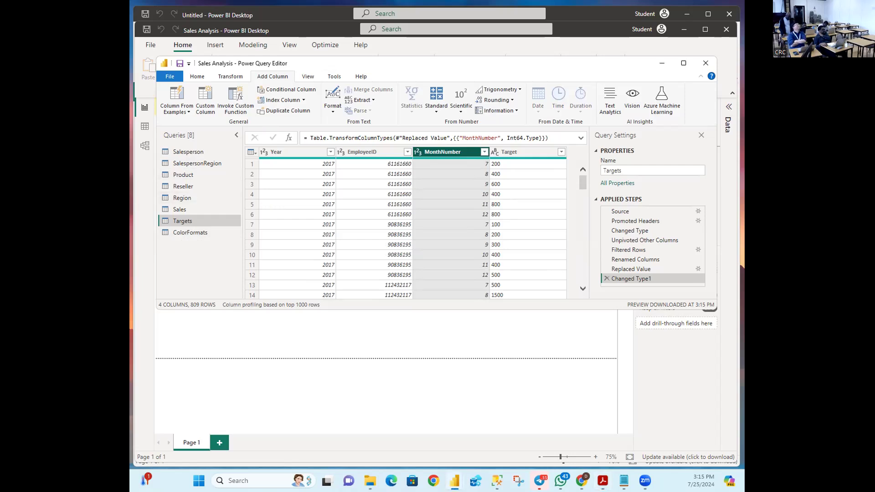
{"action": "key", "text": "alt+Tab"}
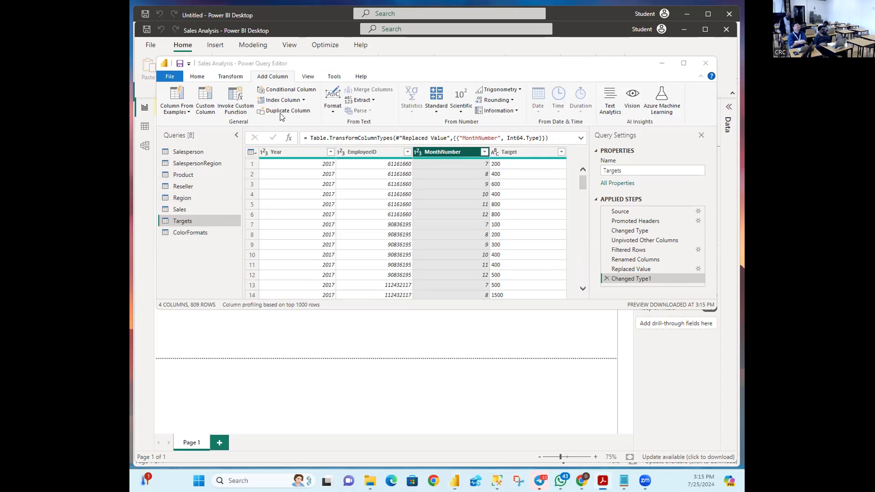
{"action": "left_click", "coordinate": [258, 79]}
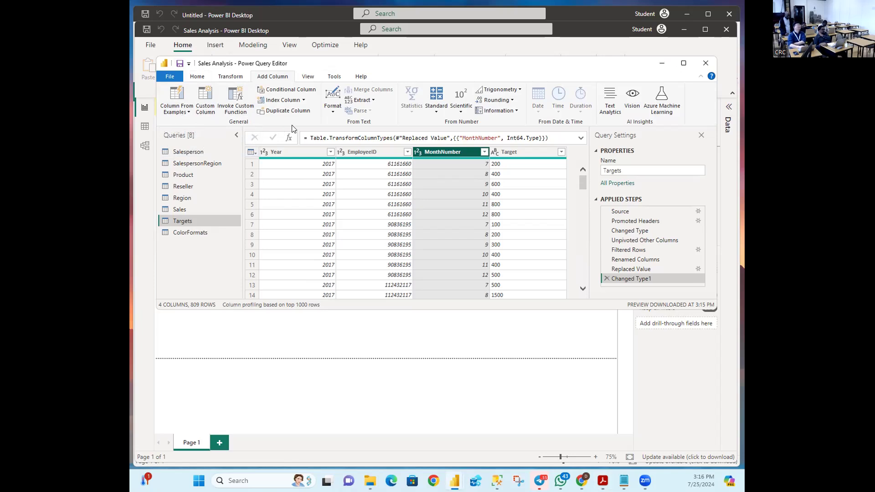
{"action": "left_click", "coordinate": [177, 107]}
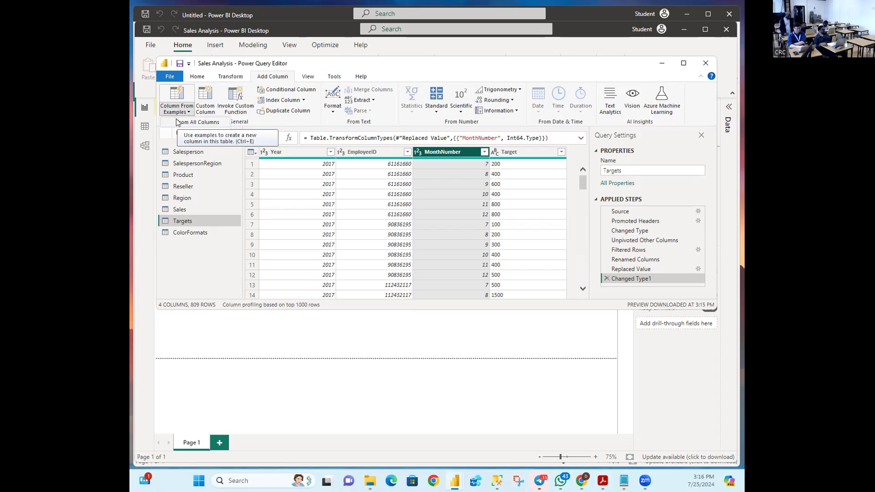
Step: Choose From All Columns to add an empty example Column1 beside the Targets data
{"action": "left_click", "coordinate": [175, 100]}
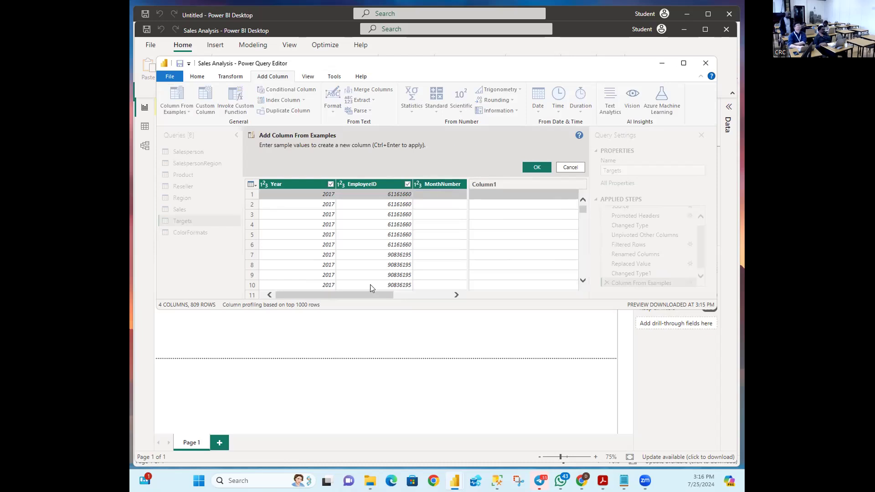
{"action": "mouse_move", "coordinate": [364, 295]}
{"action": "left_mouse_down"}
{"action": "mouse_move", "coordinate": [332, 292]}
{"action": "mouse_move", "coordinate": [400, 299]}
{"action": "left_mouse_up"}
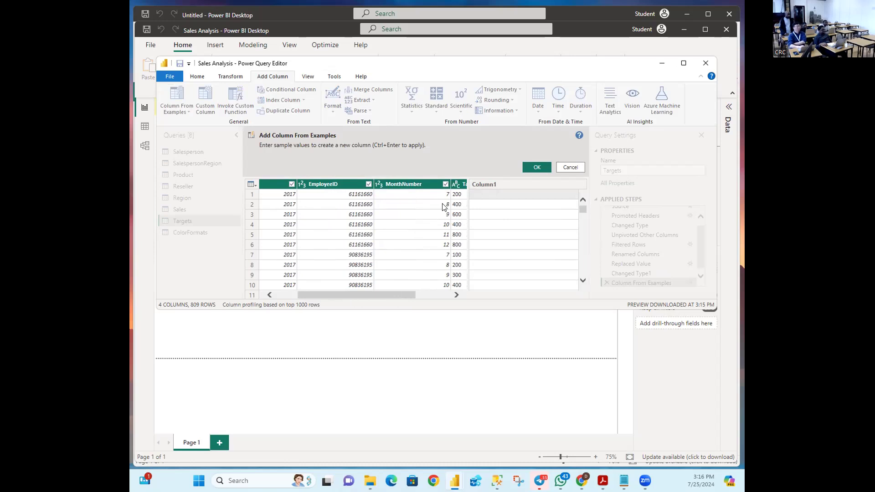
Step: Enter 7/1/2017 as the first-row example so Column1 previews MonthNumber/1/Year dates
{"action": "left_click_drag", "start_coordinate": [327, 294], "coordinate": [321, 296]}
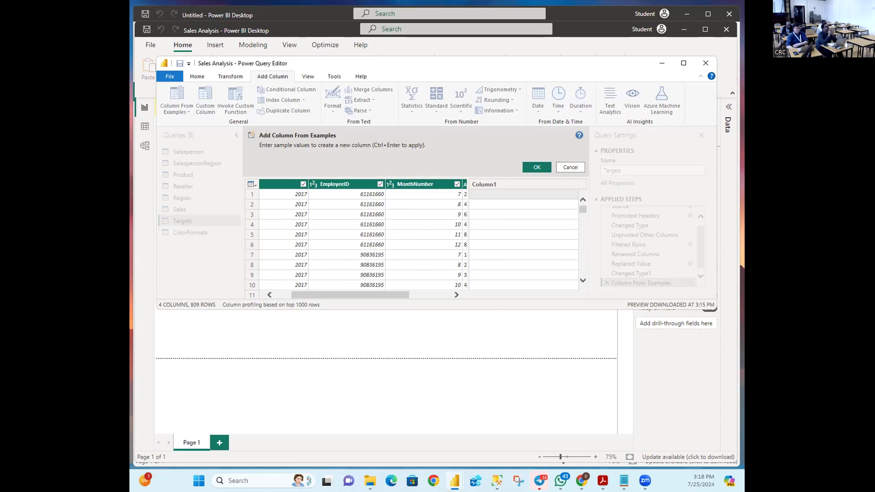
{"action": "key", "text": "alt+Tab"}
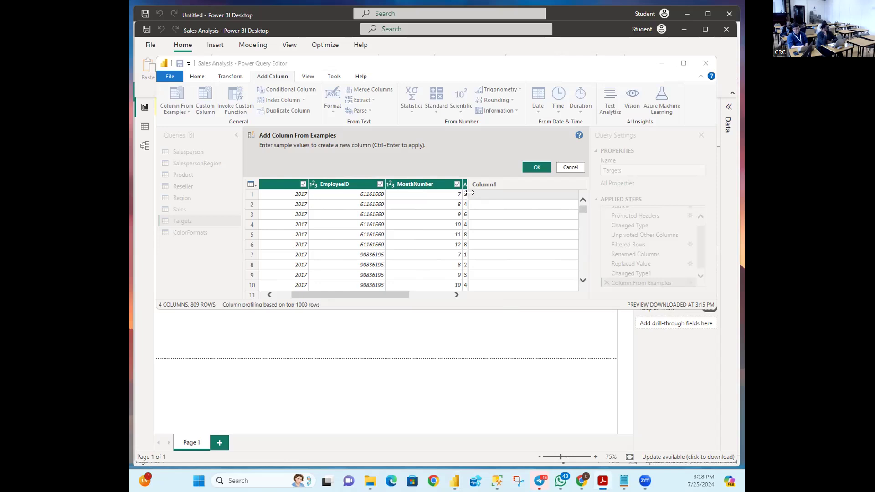
{"action": "left_click", "coordinate": [501, 194]}
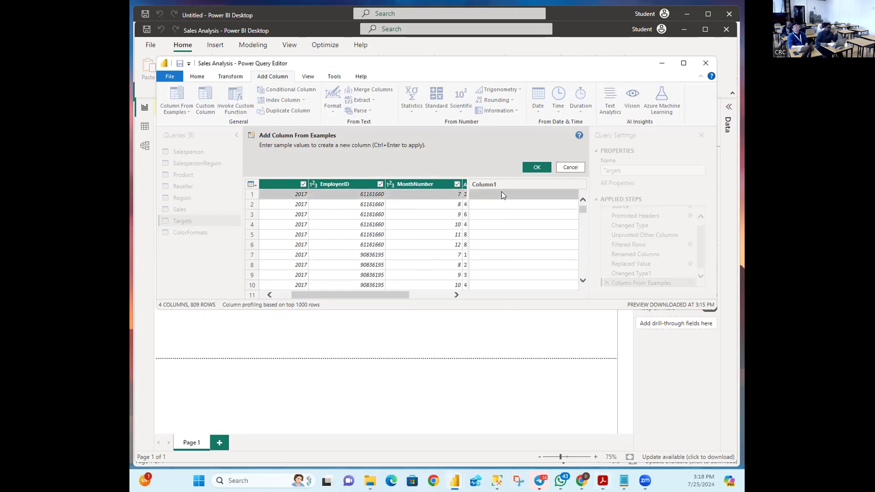
{"action": "type", "text": "7"}
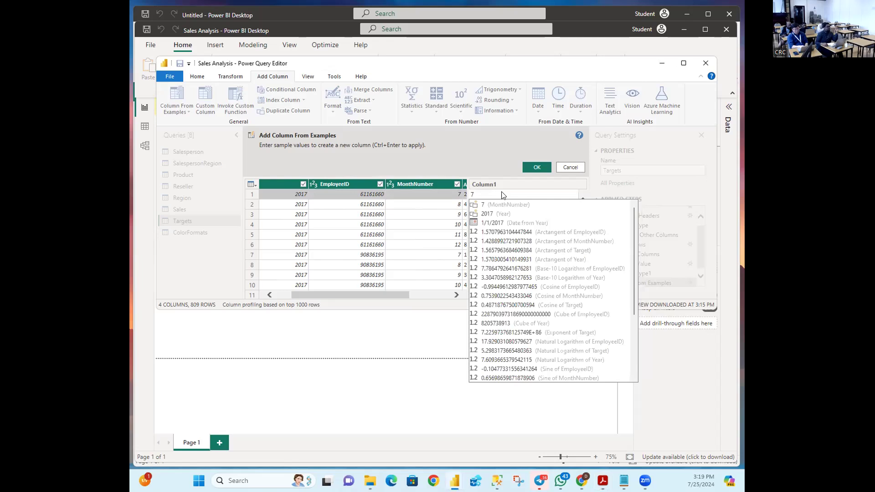
{"action": "type", "text": "/"}
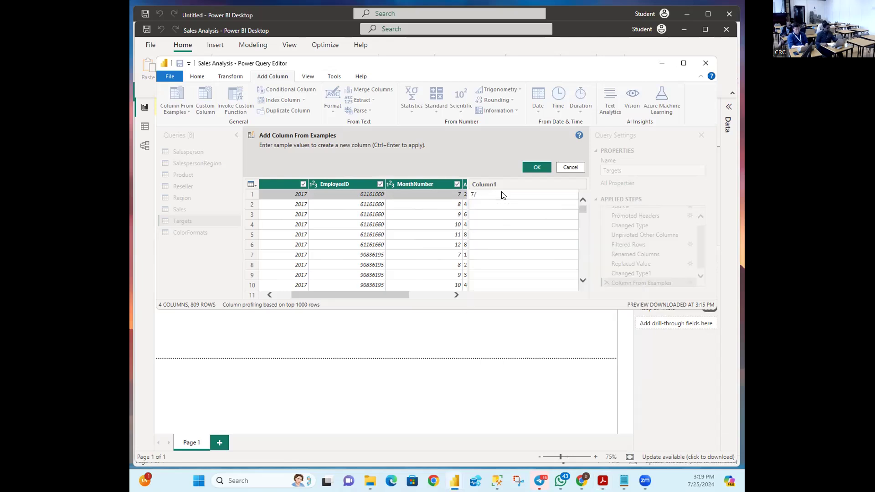
{"action": "type", "text": "1/20"}
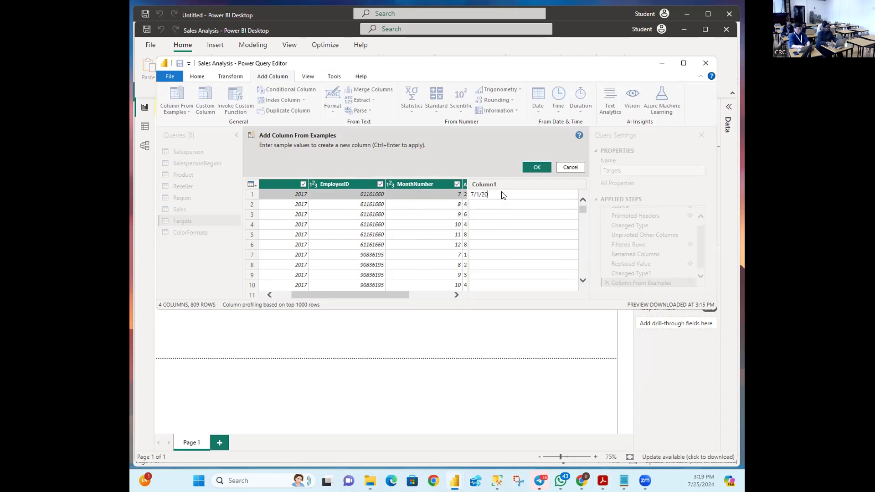
{"action": "type", "text": "17"}
{"action": "key", "text": "Return"}
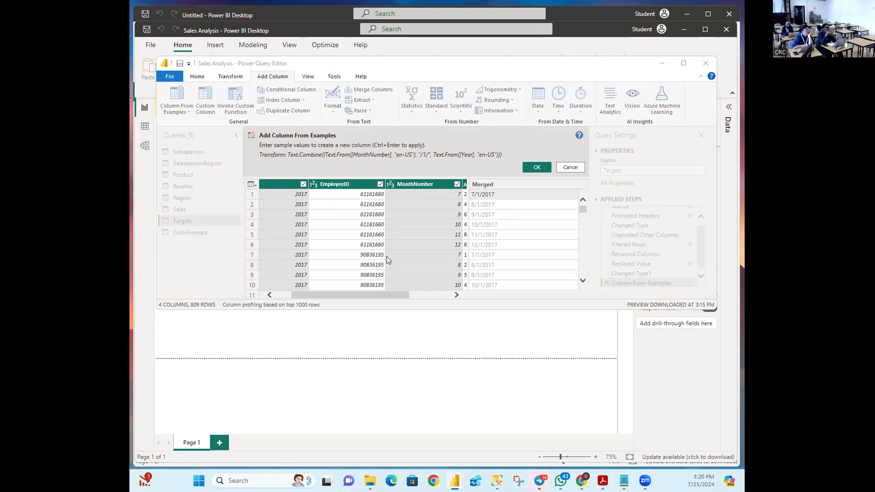
Step: Accept the example column as Merged and scroll to check its dates against Year
{"action": "left_click", "coordinate": [540, 168]}
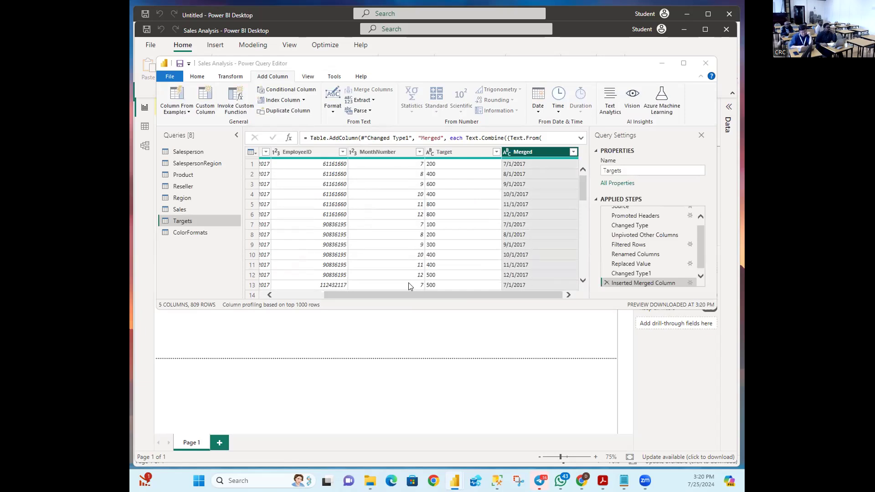
{"action": "left_click", "coordinate": [377, 292]}
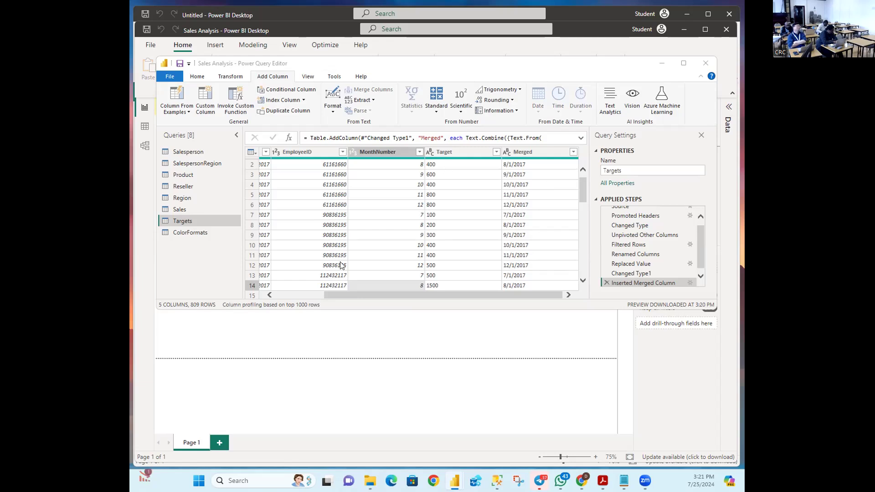
{"action": "mouse_move", "coordinate": [340, 296]}
{"action": "left_mouse_down"}
{"action": "mouse_move", "coordinate": [267, 294]}
{"action": "mouse_move", "coordinate": [433, 286]}
{"action": "mouse_move", "coordinate": [347, 287]}
{"action": "left_mouse_up"}
{"action": "left_click", "coordinate": [283, 163]}
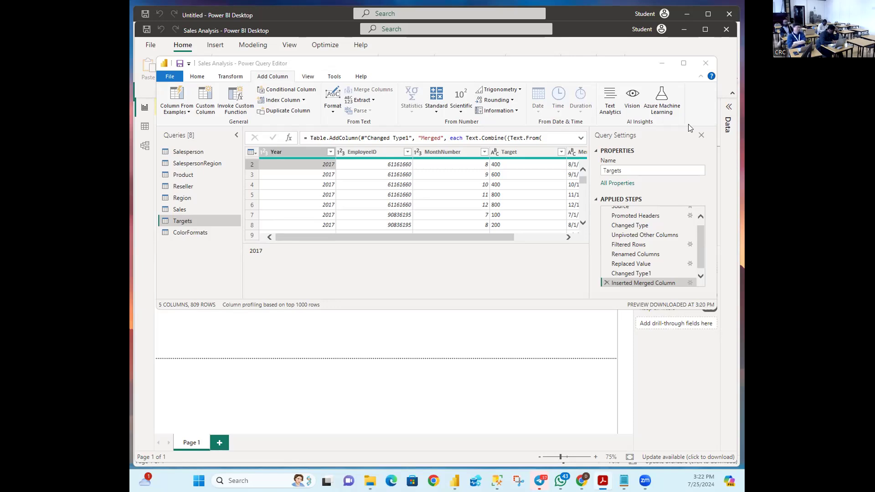
{"action": "left_click_drag", "start_coordinate": [484, 236], "coordinate": [577, 238]}
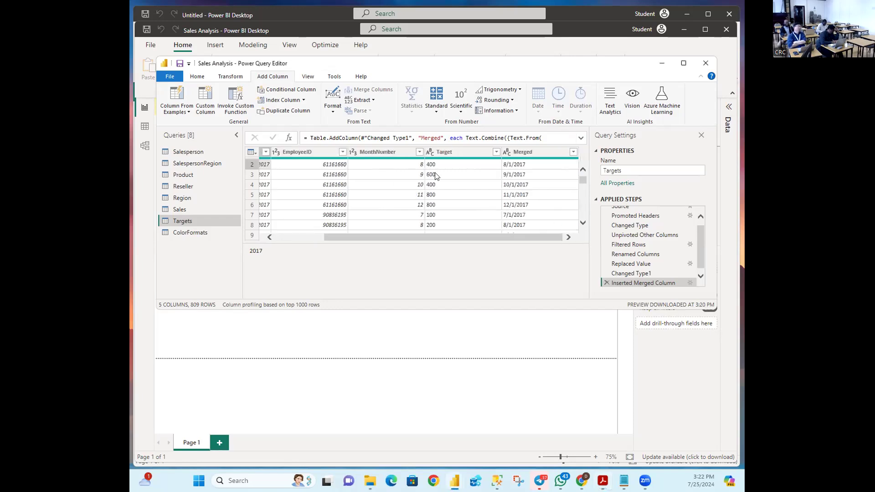
Step: Rename the Merged column header to TargetMonth
{"action": "left_click", "coordinate": [535, 153]}
{"action": "double_click", "coordinate": [535, 152]}
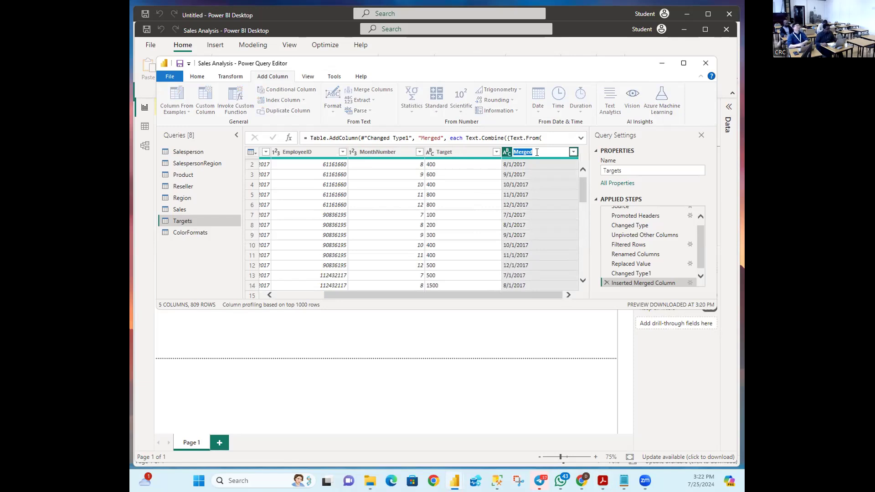
{"action": "type", "text": "TargetMonth"}
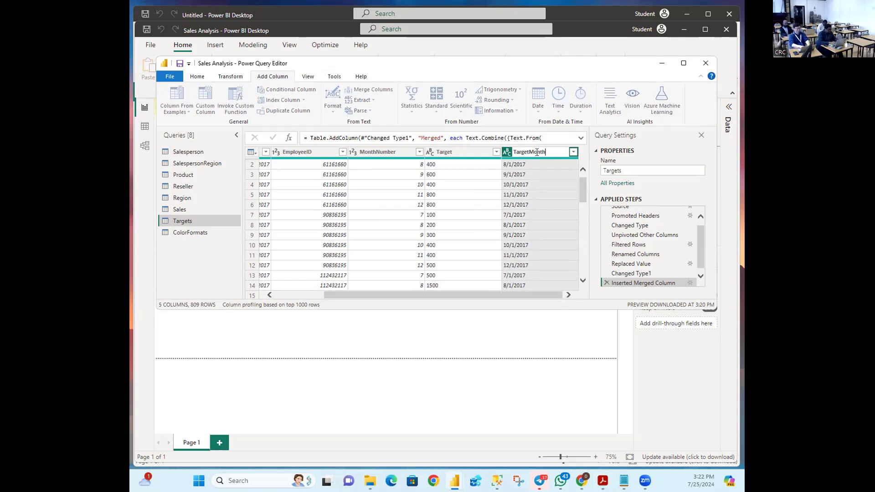
{"action": "key", "text": "Return"}
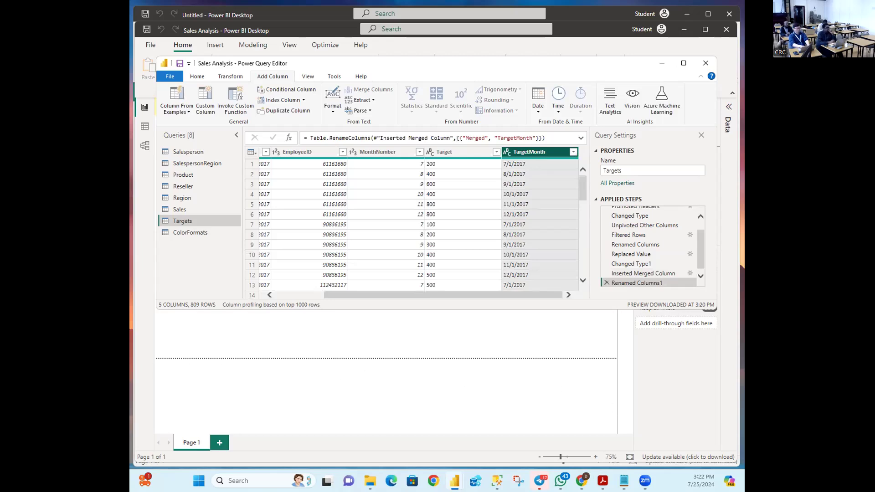
{"action": "key", "text": "alt+Tab"}
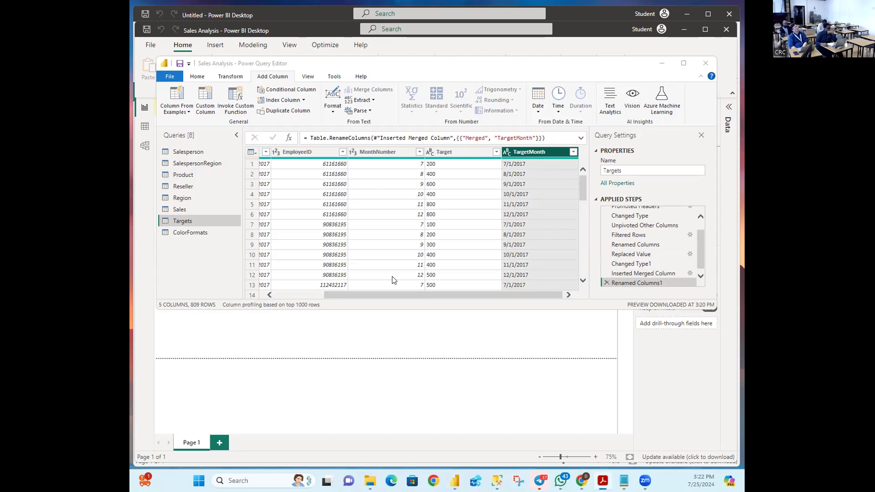
Step: Remove the Year and MonthNumber columns, keeping EmployeeID, Target and TargetMonth
{"action": "left_click_drag", "start_coordinate": [368, 293], "coordinate": [302, 293]}
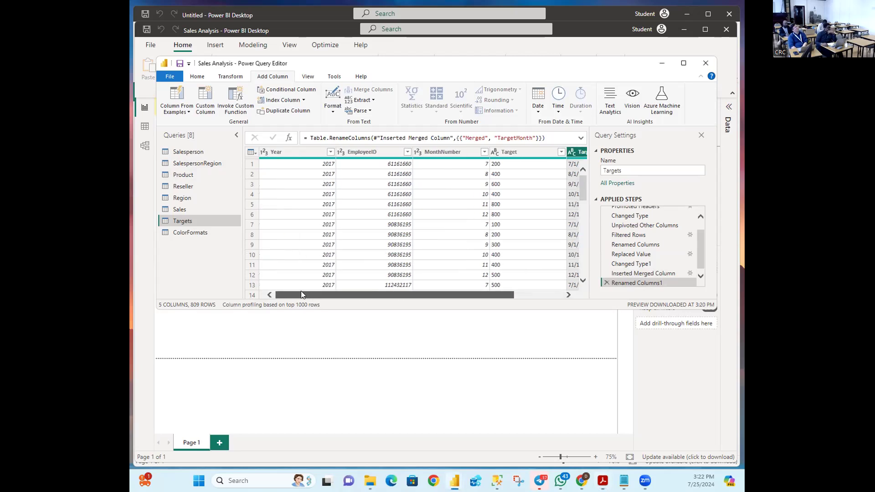
{"action": "left_click_drag", "start_coordinate": [302, 292], "coordinate": [259, 280]}
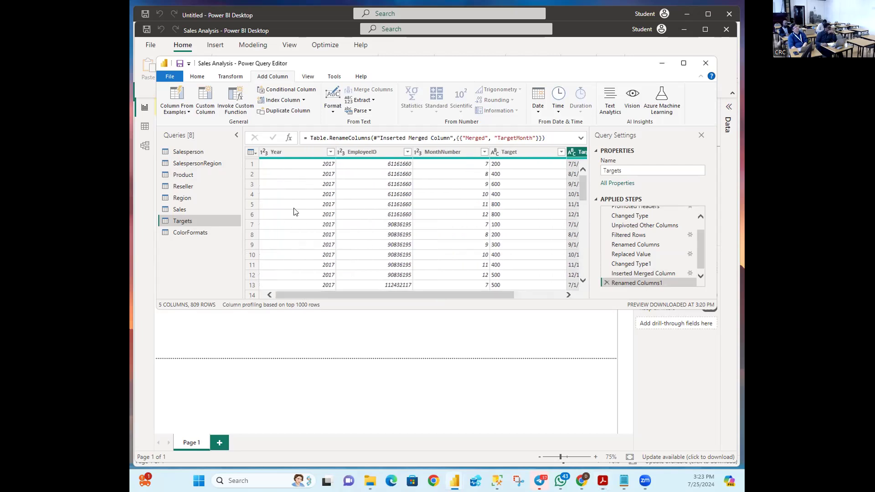
{"action": "left_click", "coordinate": [283, 152]}
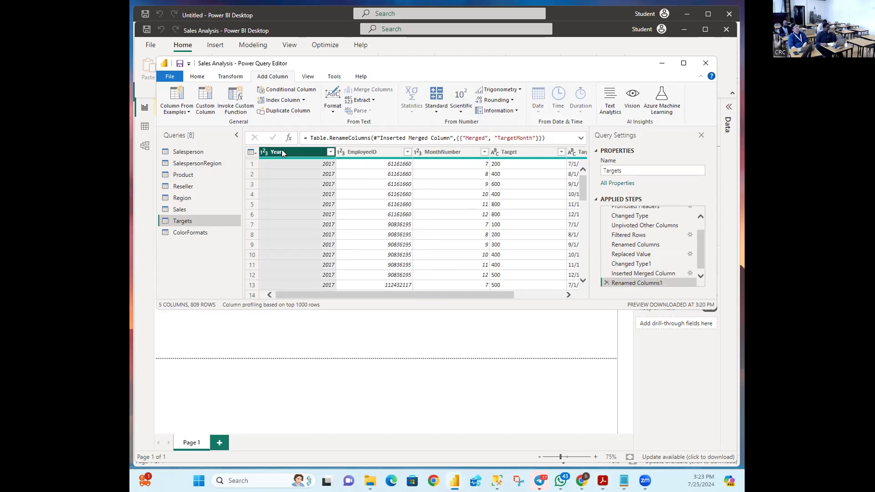
{"action": "left_click", "coordinate": [458, 154], "text": "ctrl"}
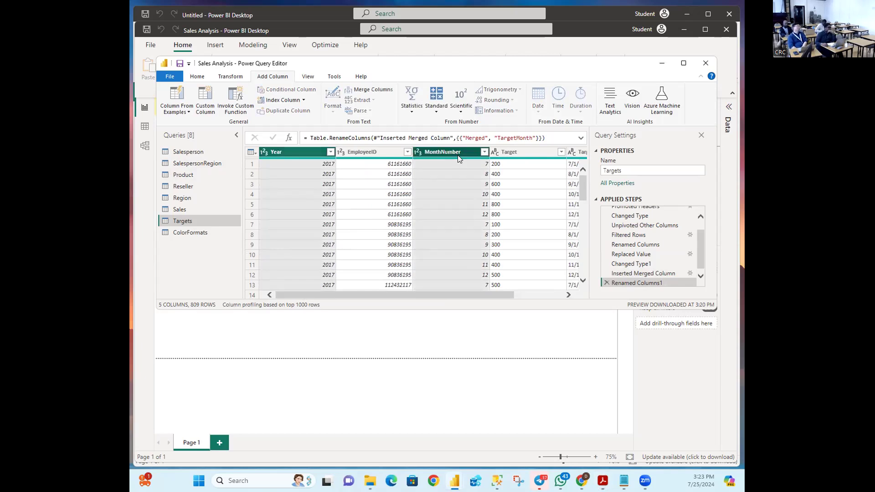
{"action": "right_click", "coordinate": [457, 155]}
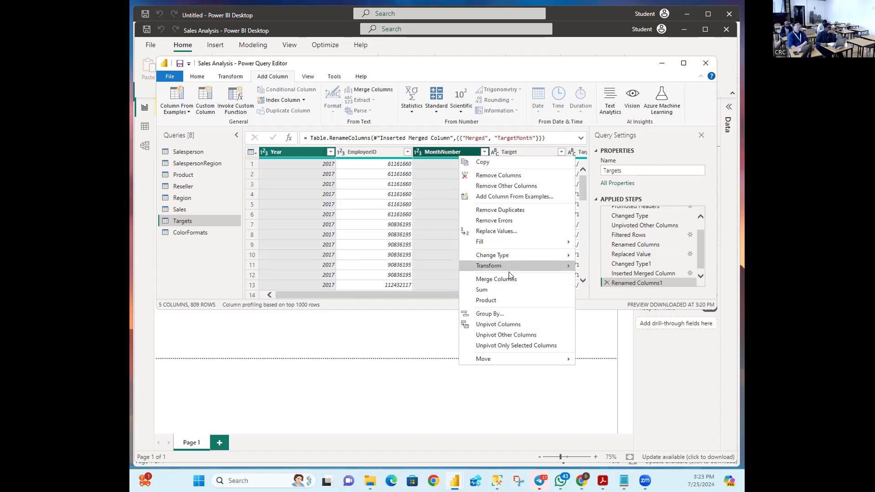
{"action": "left_click", "coordinate": [515, 178]}
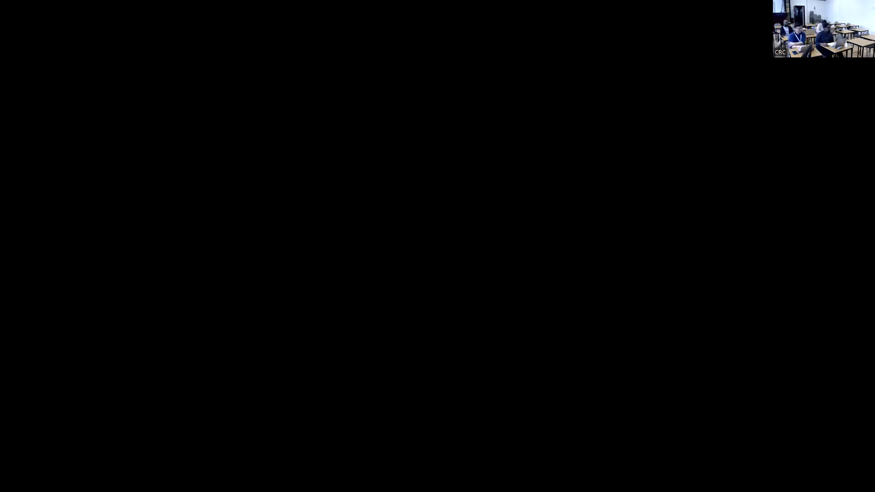
Step: Apply the query changes with Close & Apply, then save the Sales Analysis report
{"action": "left_click", "coordinate": [193, 76]}
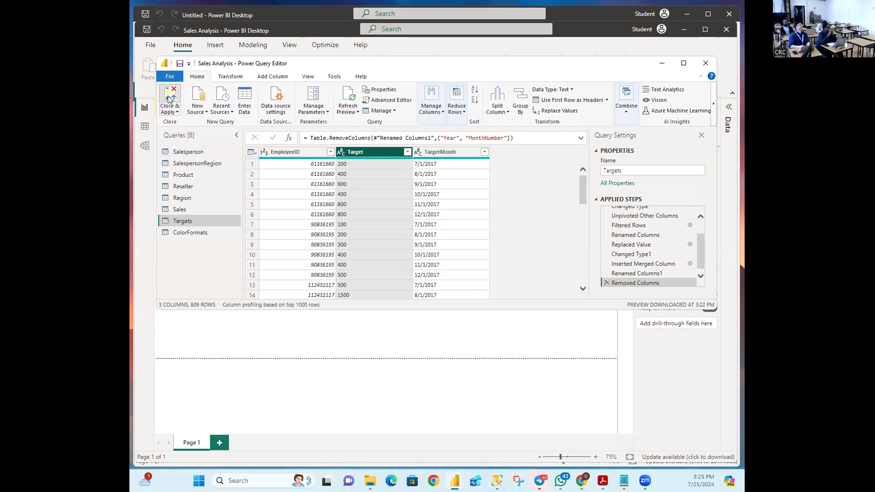
{"action": "left_click", "coordinate": [169, 97]}
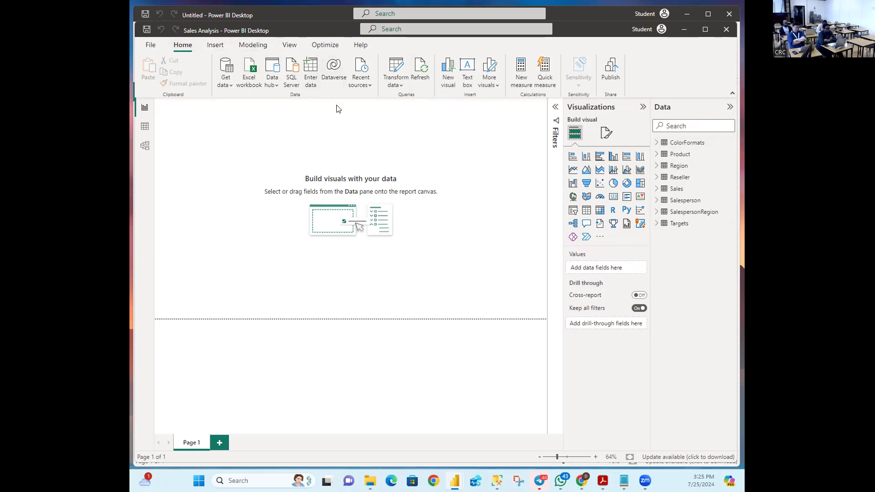
{"action": "left_click", "coordinate": [147, 48]}
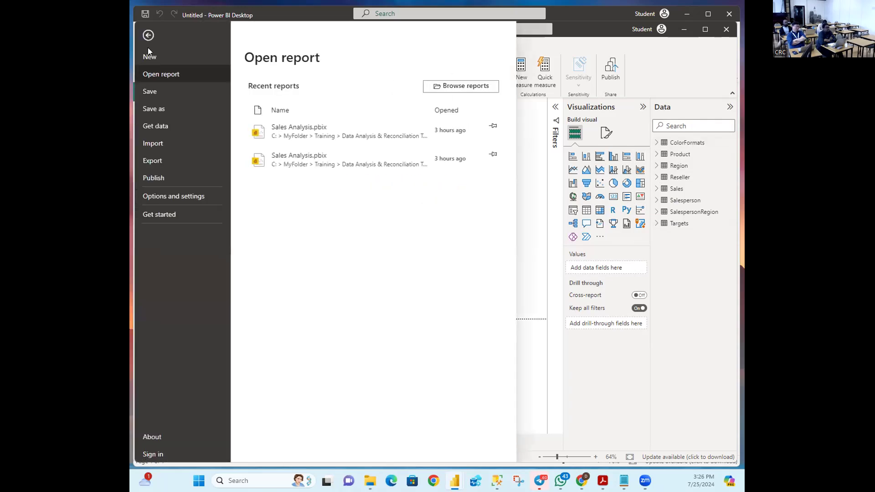
{"action": "left_click", "coordinate": [154, 94]}
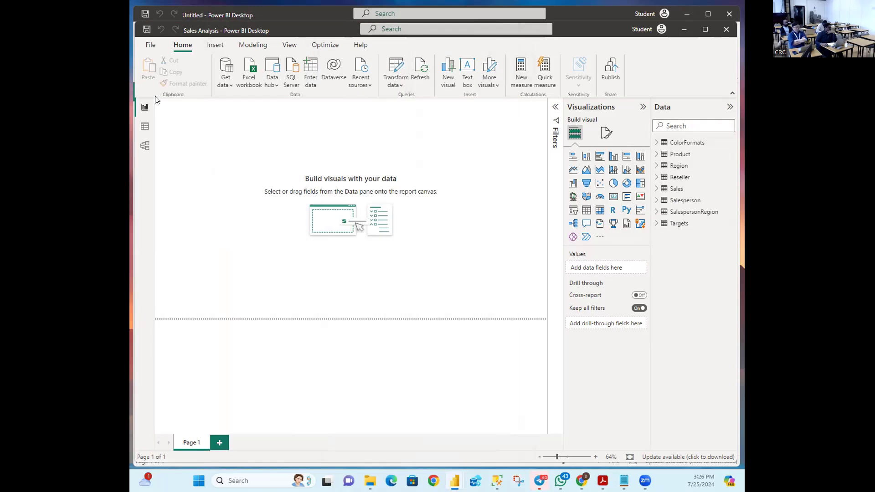